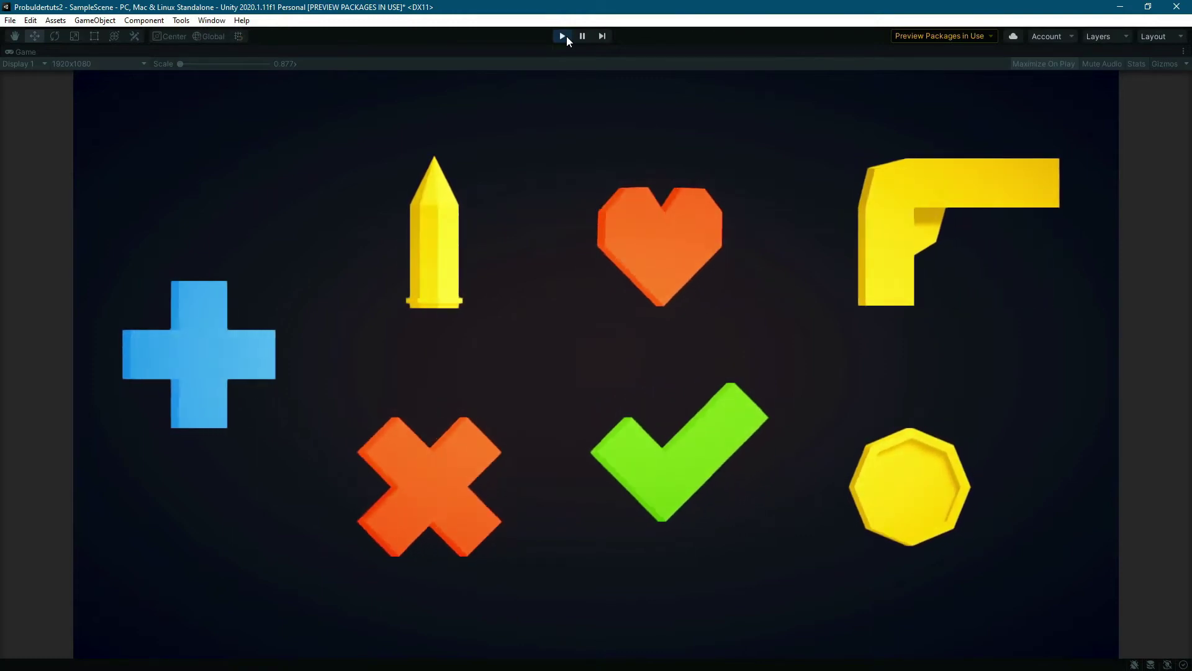
click(567, 36)
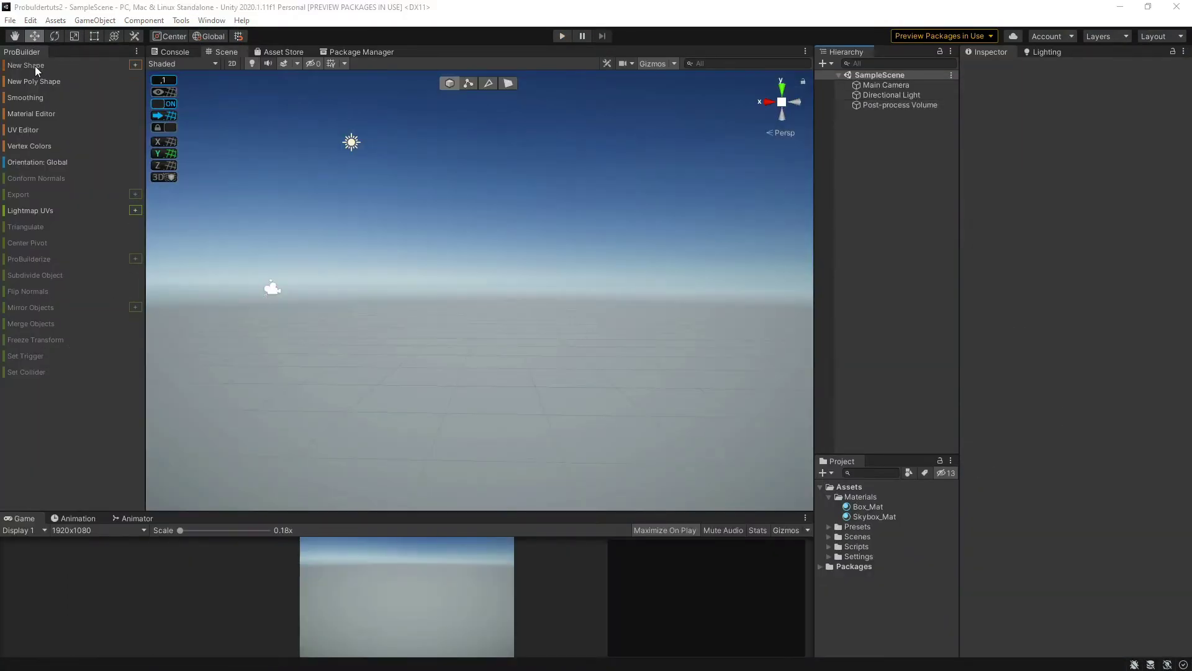
Step: Create a ProBuilder cube and reset its transform so its position is 0, 0, 0
click(35, 66)
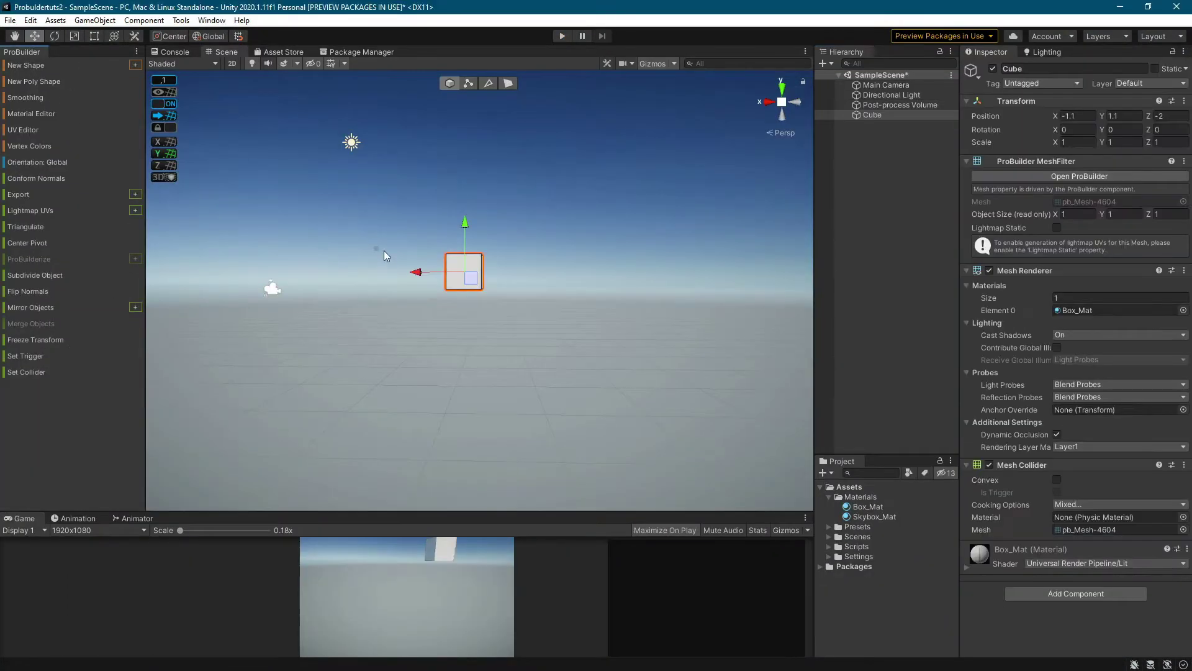
key(f)
click(1184, 101)
click(1098, 115)
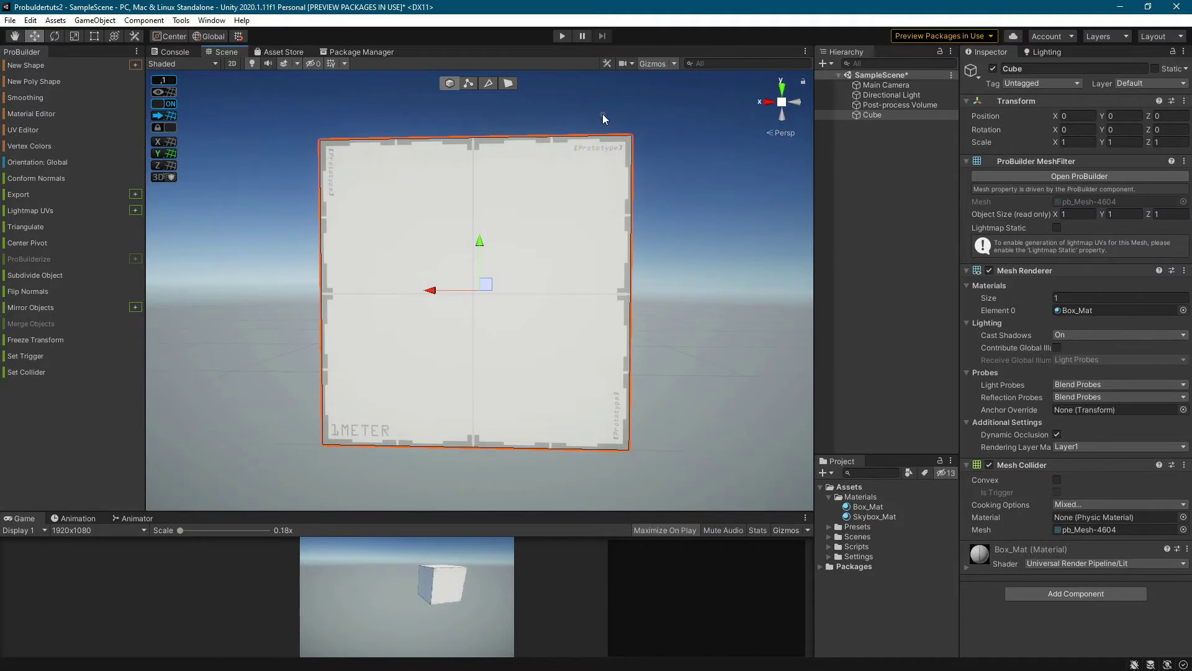
Step: In face selection mode, select the face loop running around the cube's two X sides, top and bottom
right_drag(427, 196, 559, 232)
scroll(558, 232, down, 5)
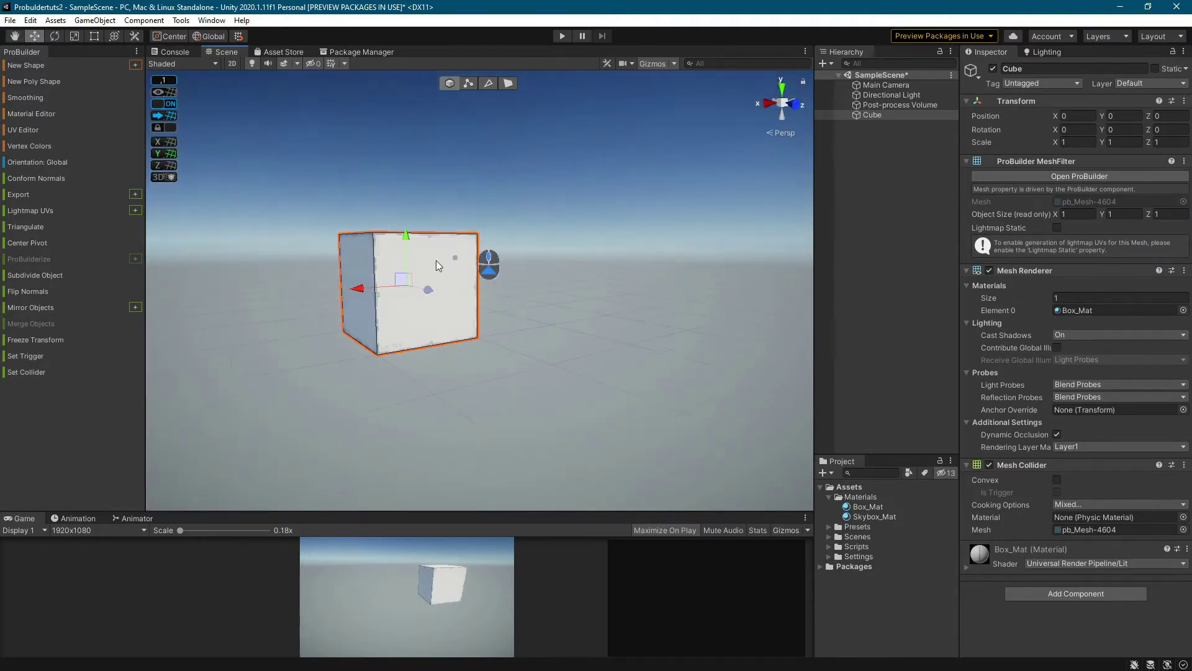
click(508, 83)
click(359, 292)
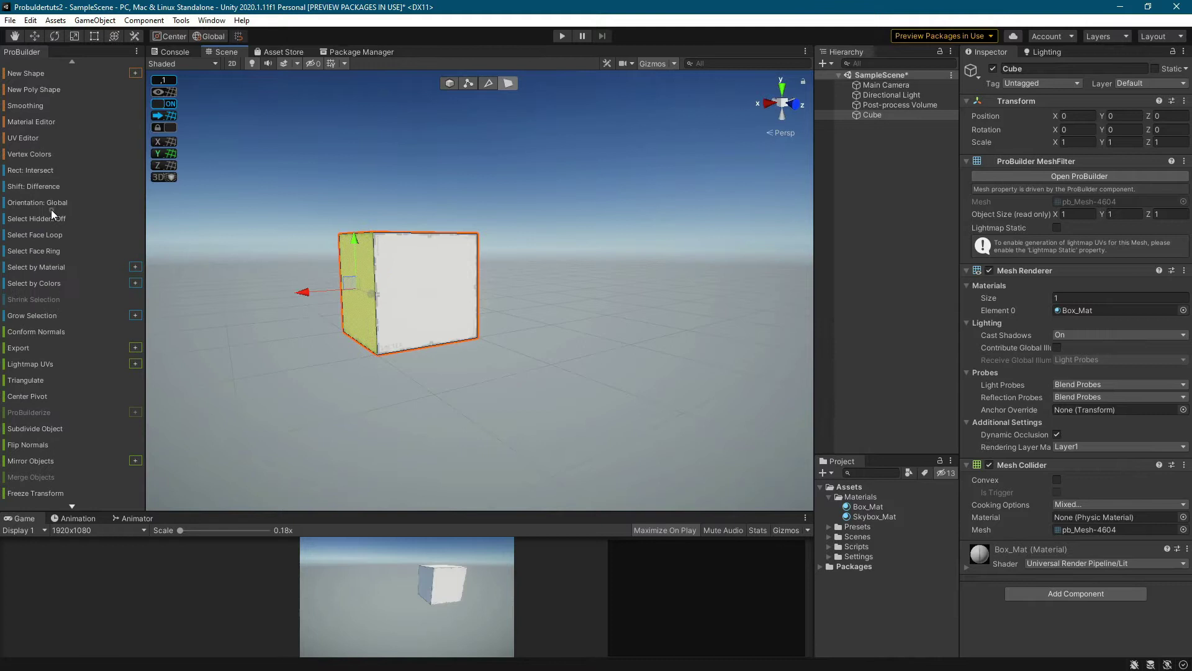
click(39, 238)
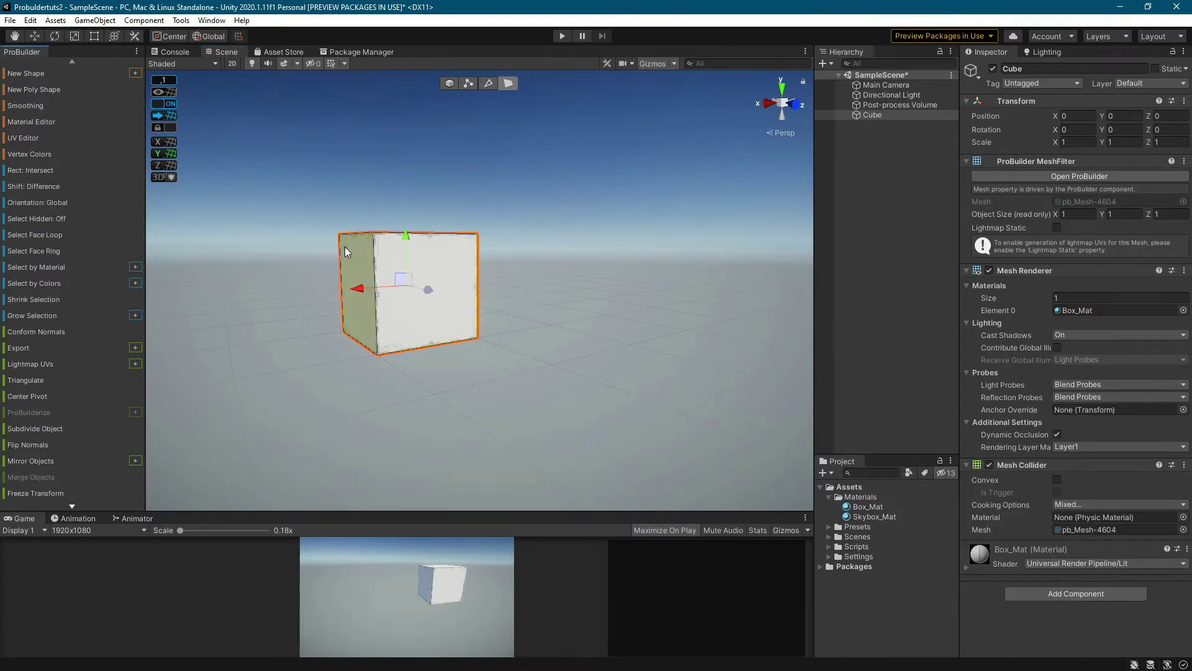
Step: Extrude the selected face loop by Individual Faces with a distance of 1 to form a plus shape
scroll(349, 247, down, 3)
scroll(37, 403, down, 5)
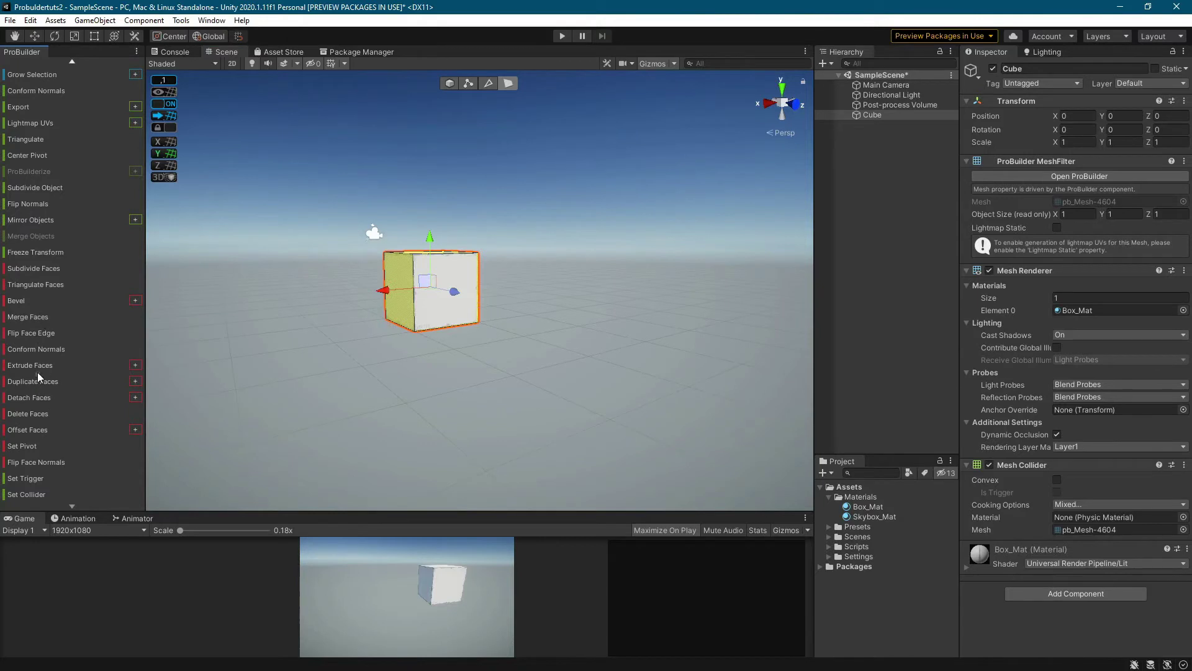
click(135, 365)
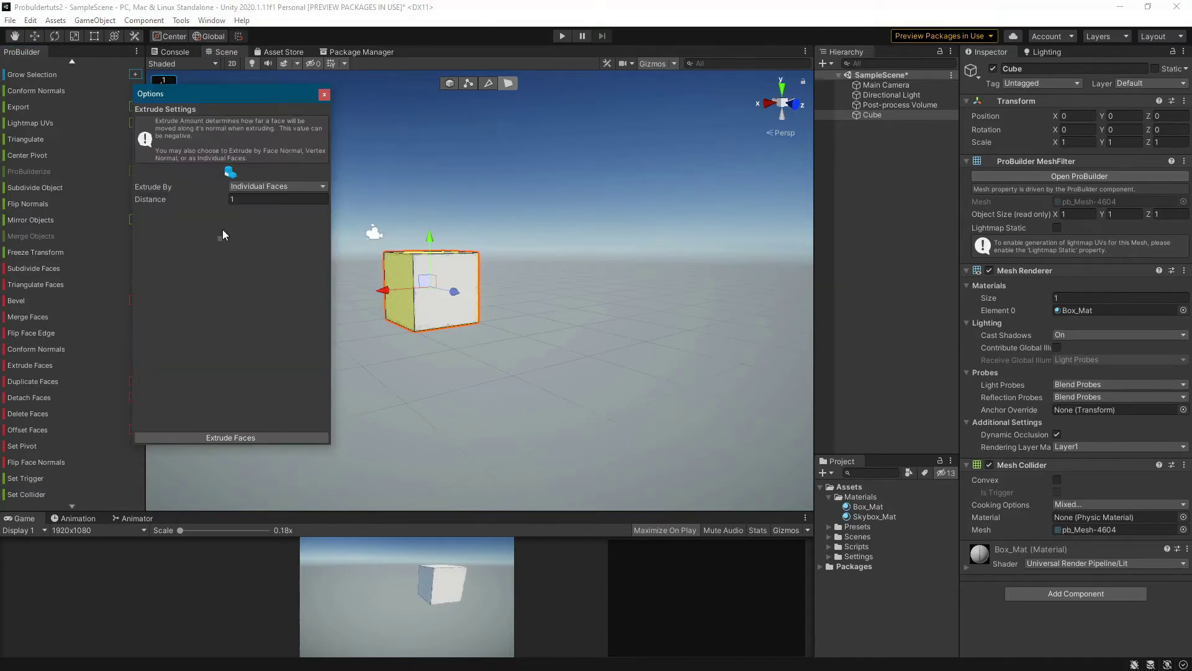
click(267, 187)
click(268, 200)
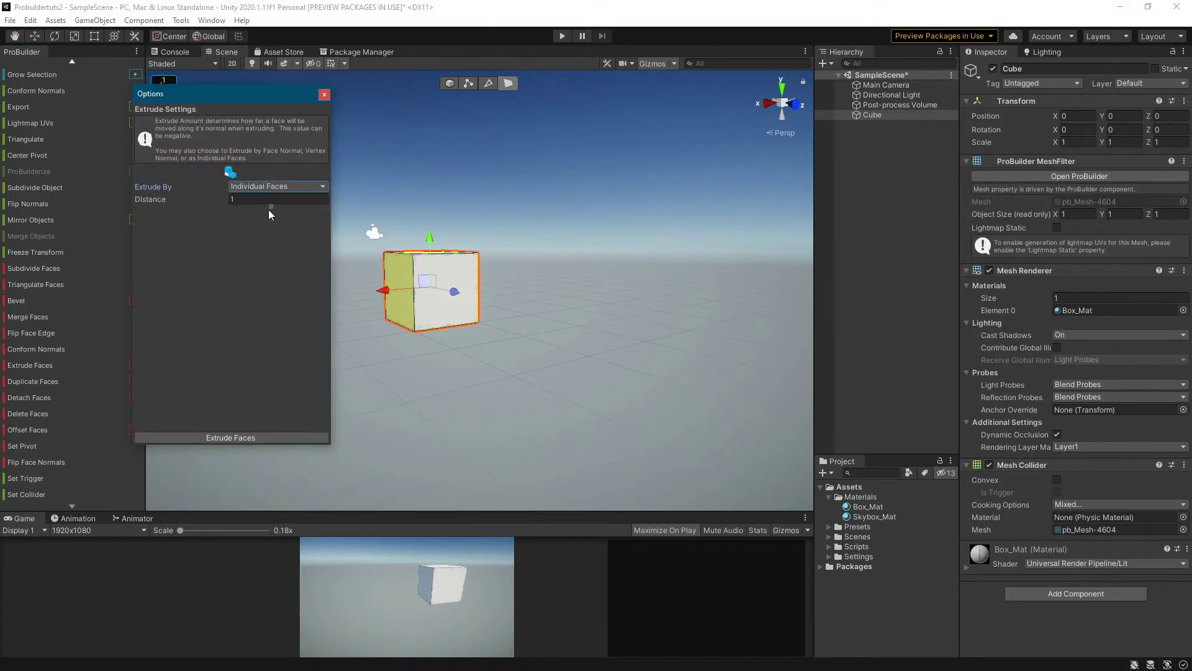
click(235, 438)
right_drag(624, 321, 507, 318)
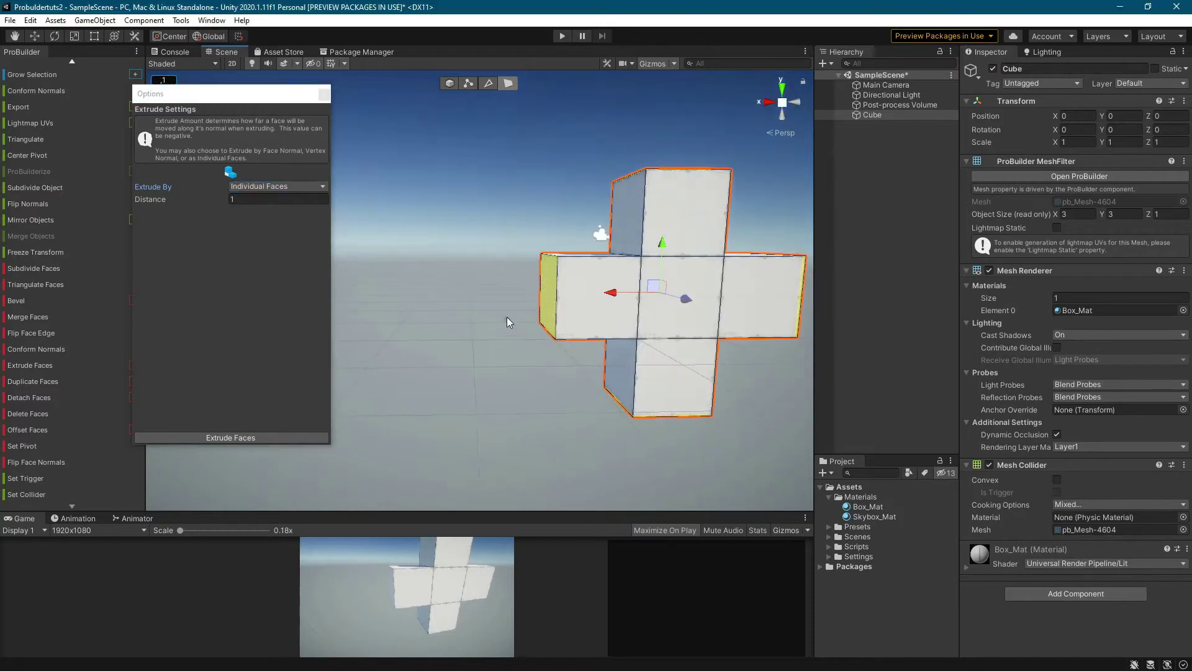
click(326, 93)
Step: Rename the plus-shaped cube object as Health_Icon
key(f)
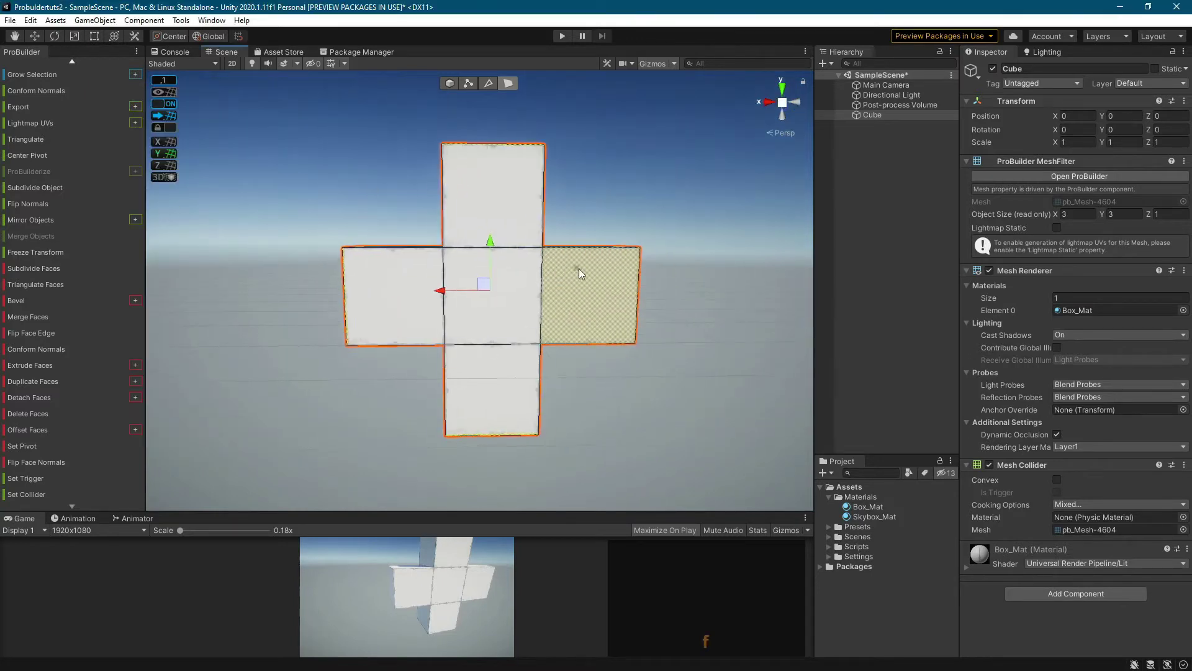
right_drag(645, 276, 644, 270)
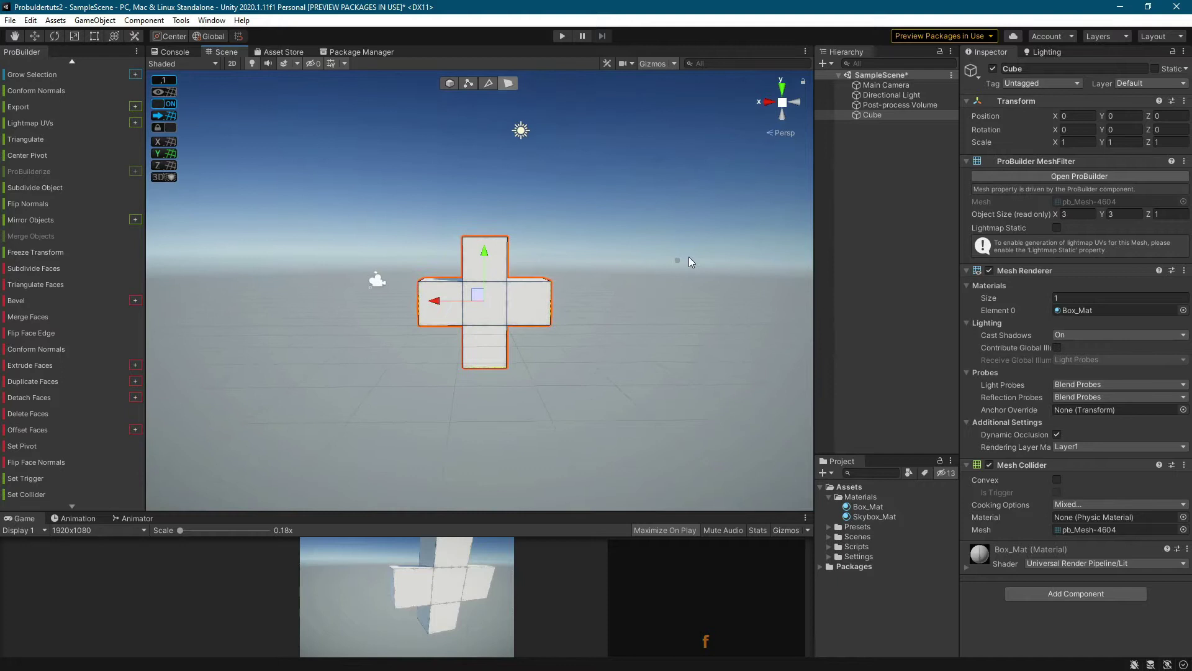
double_click(1020, 69)
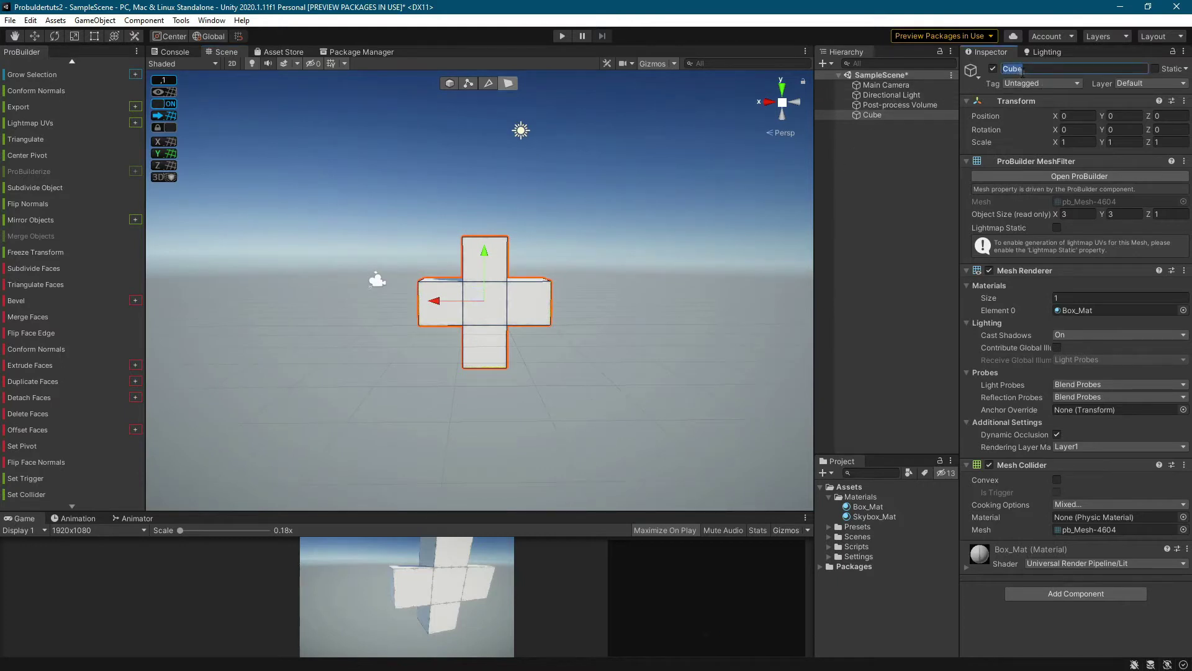
text(Health_Icon)
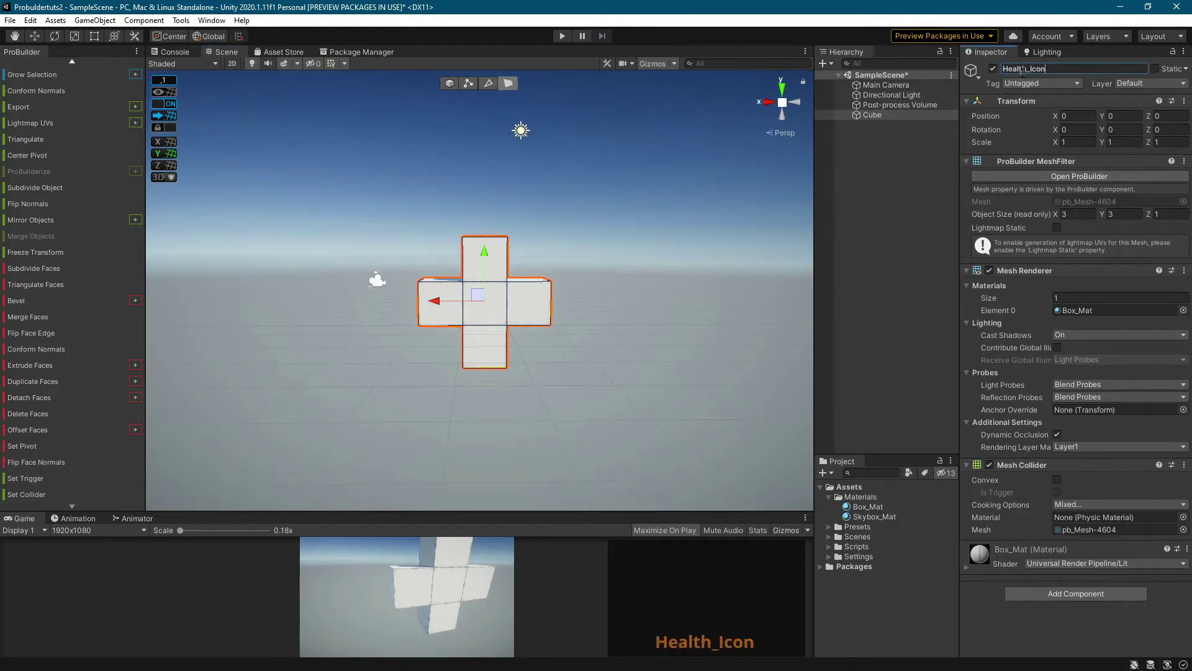
key(Return)
Step: Duplicate Health_Icon and, in object selection mode, move the copy along the X axis to -5
click(889, 116)
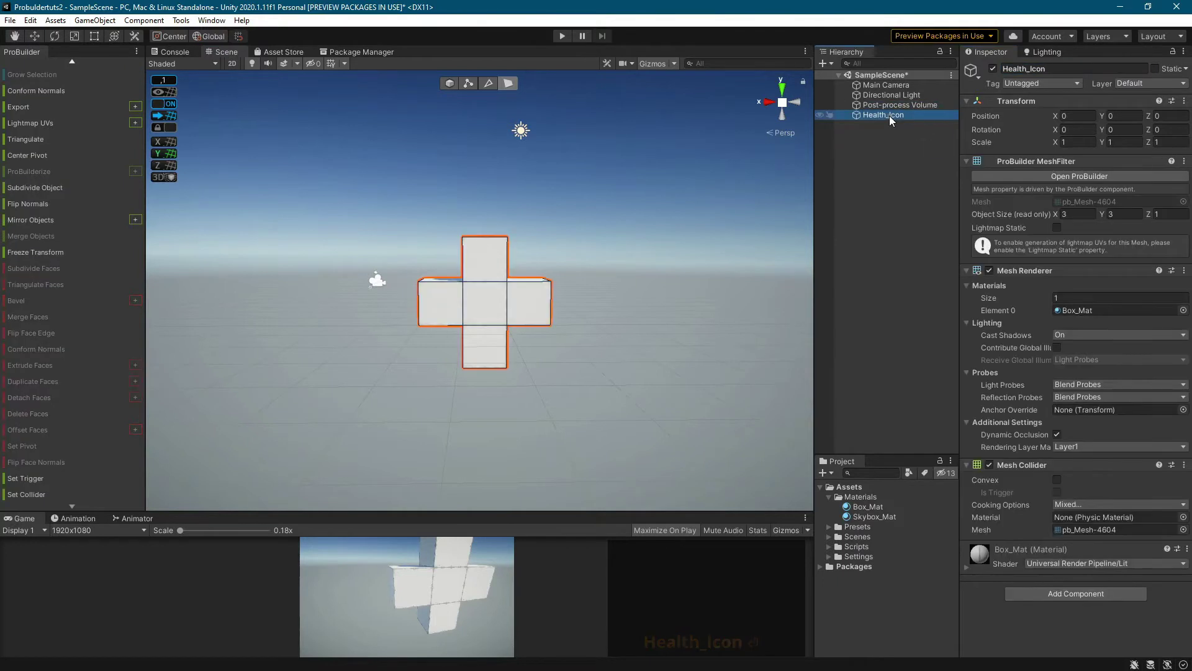
key(ctrl+d)
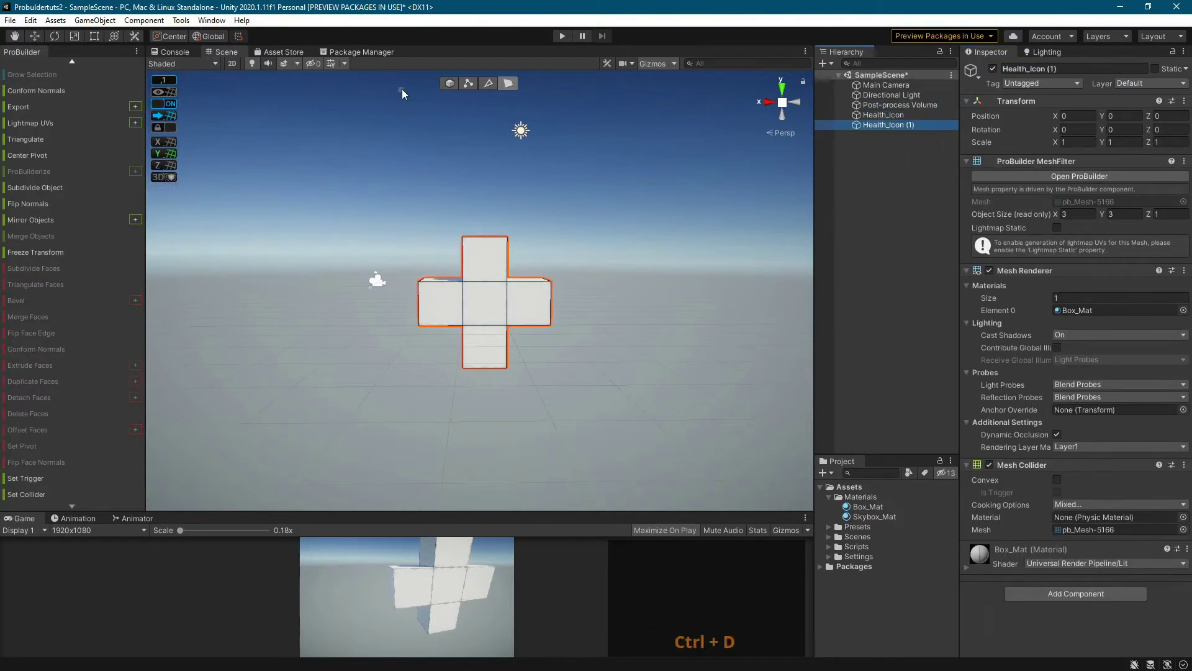
click(450, 84)
key(w)
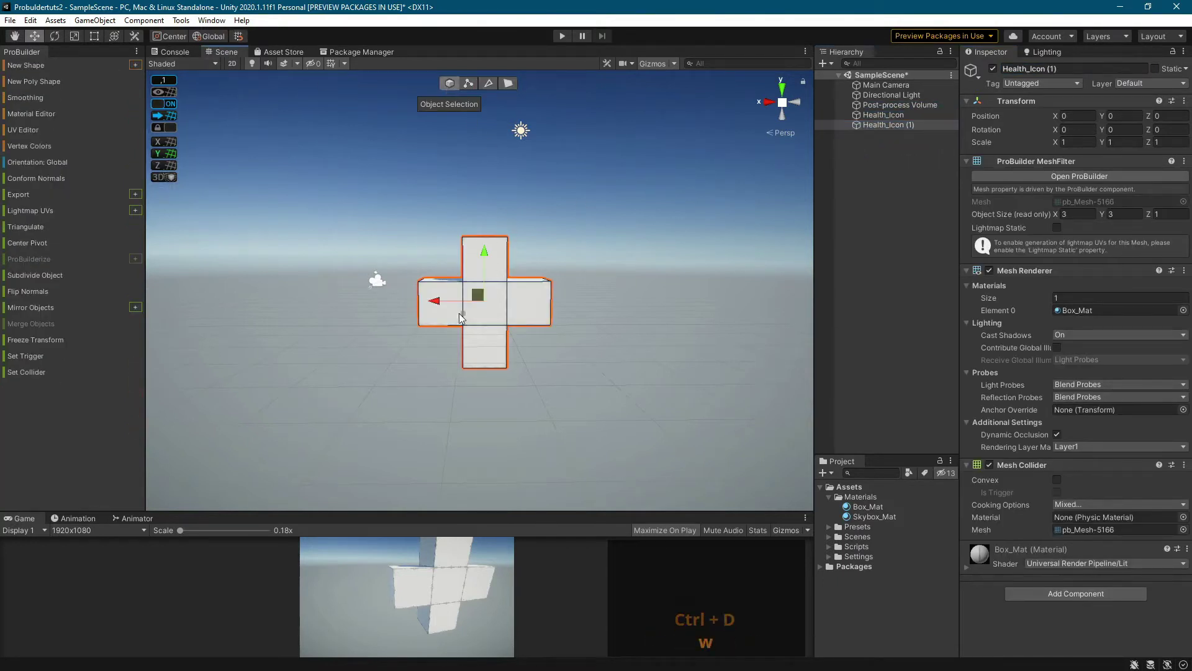
drag(442, 300, 651, 315)
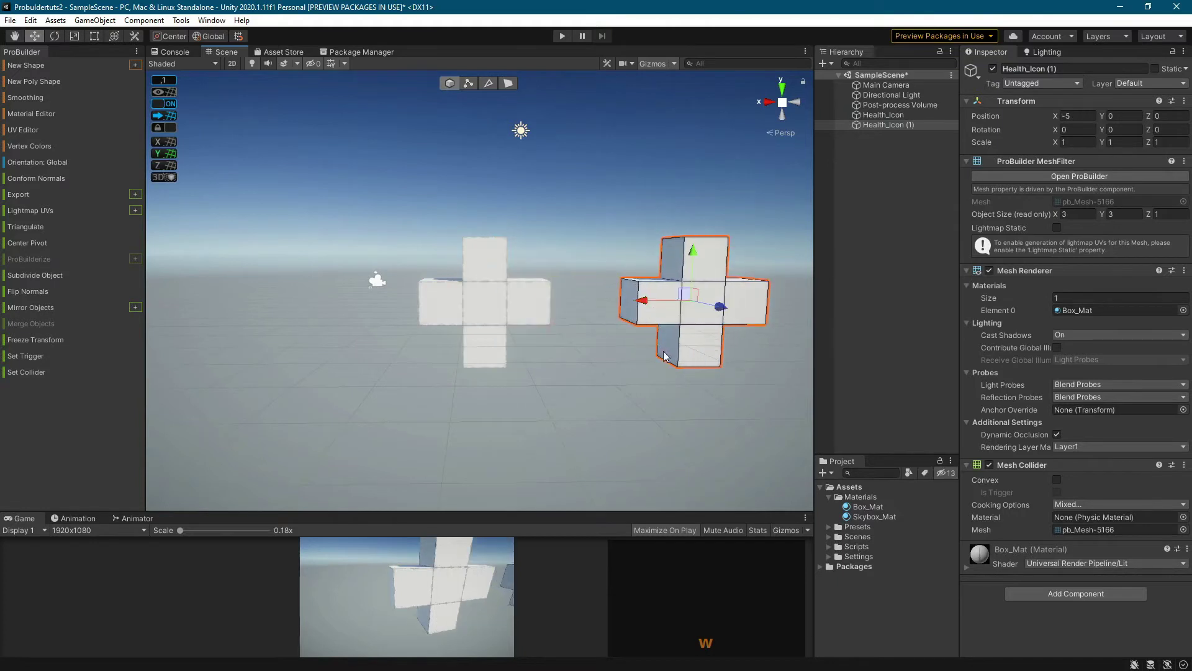
Step: Set the duplicated cross's Z rotation to 45 and rename it as Error_Icon
middle_drag(677, 348, 441, 353)
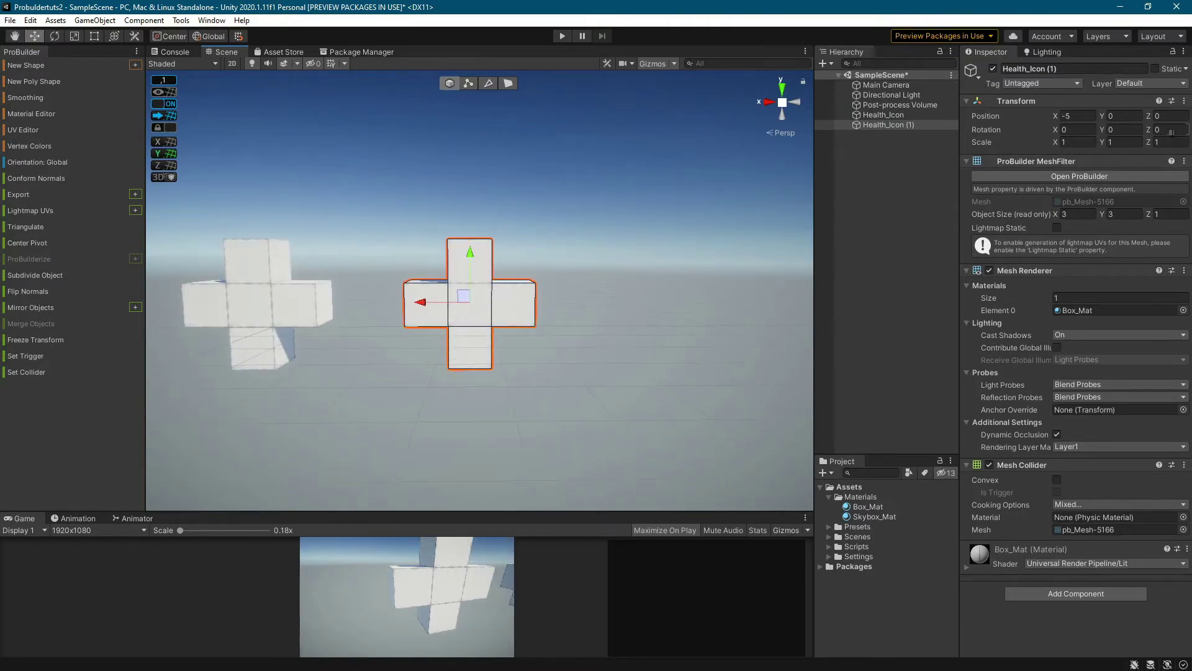
text(45)
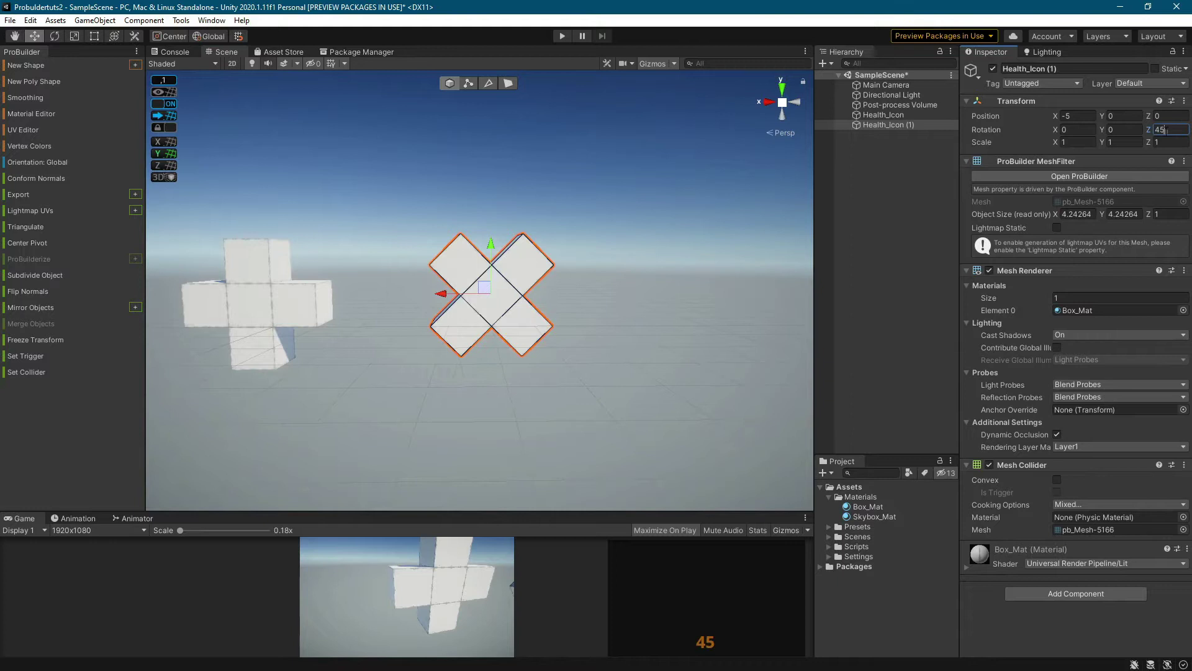
click(1062, 68)
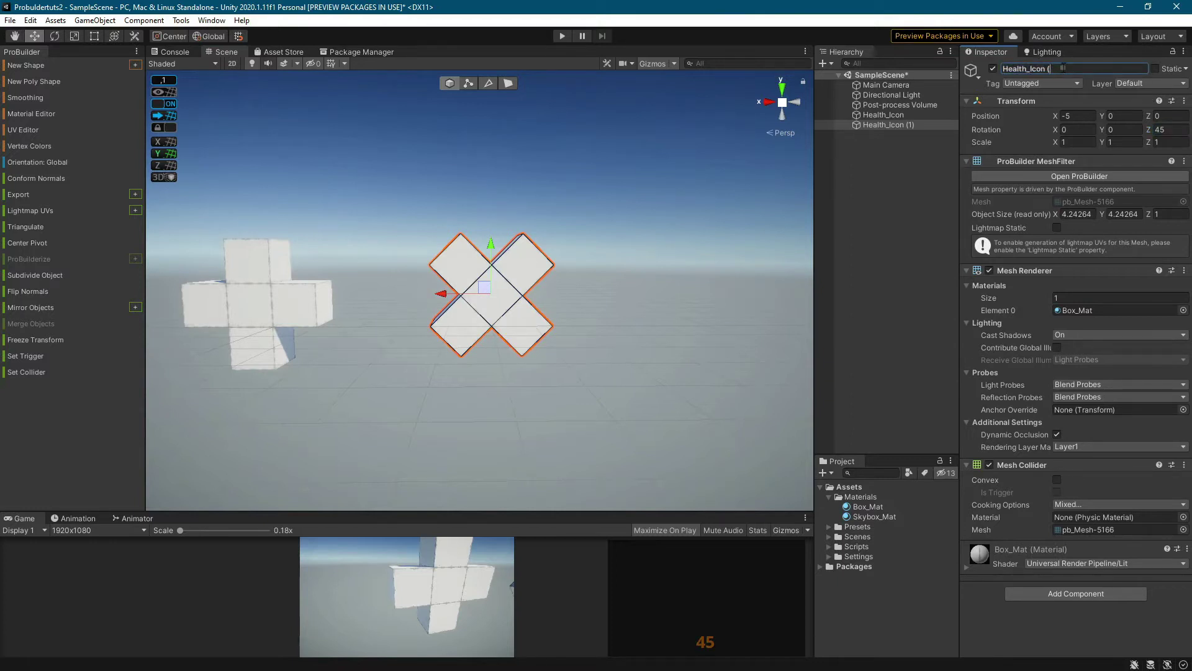
key(BackSpace)
key(BackSpace)
key(BackSpace)
text(Error_Icon)
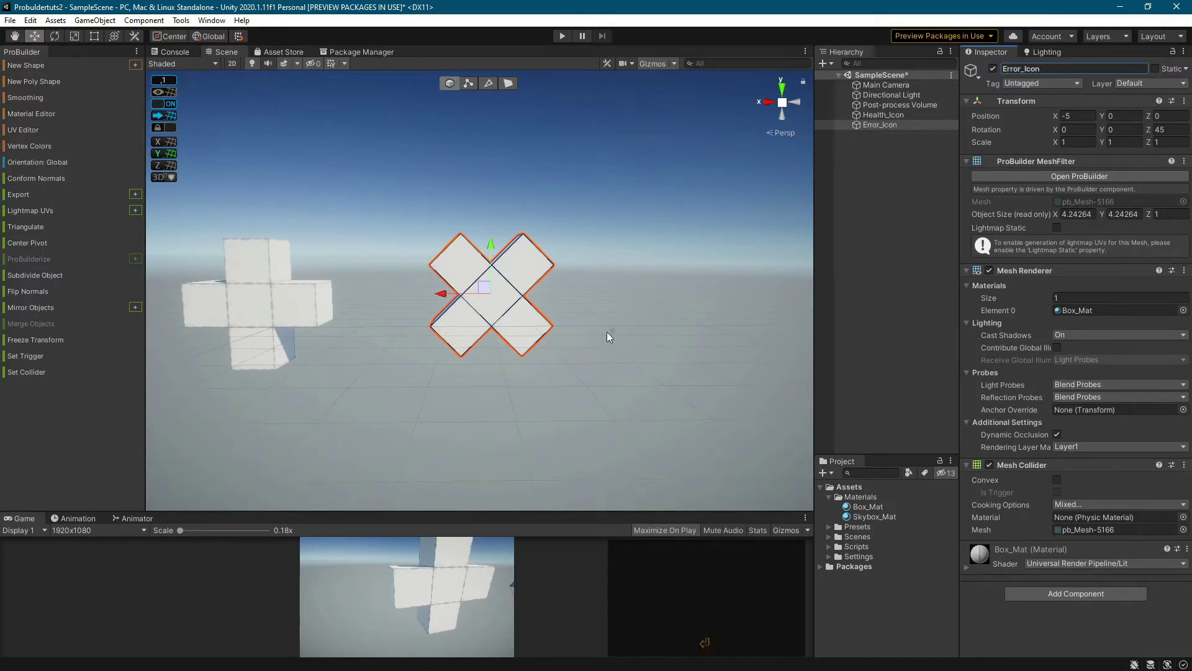
Step: Move Error_Icon closer to the plus shape and slightly down, to X -3.8 and Y -0.2
drag(437, 294, 386, 295)
drag(442, 243, 442, 251)
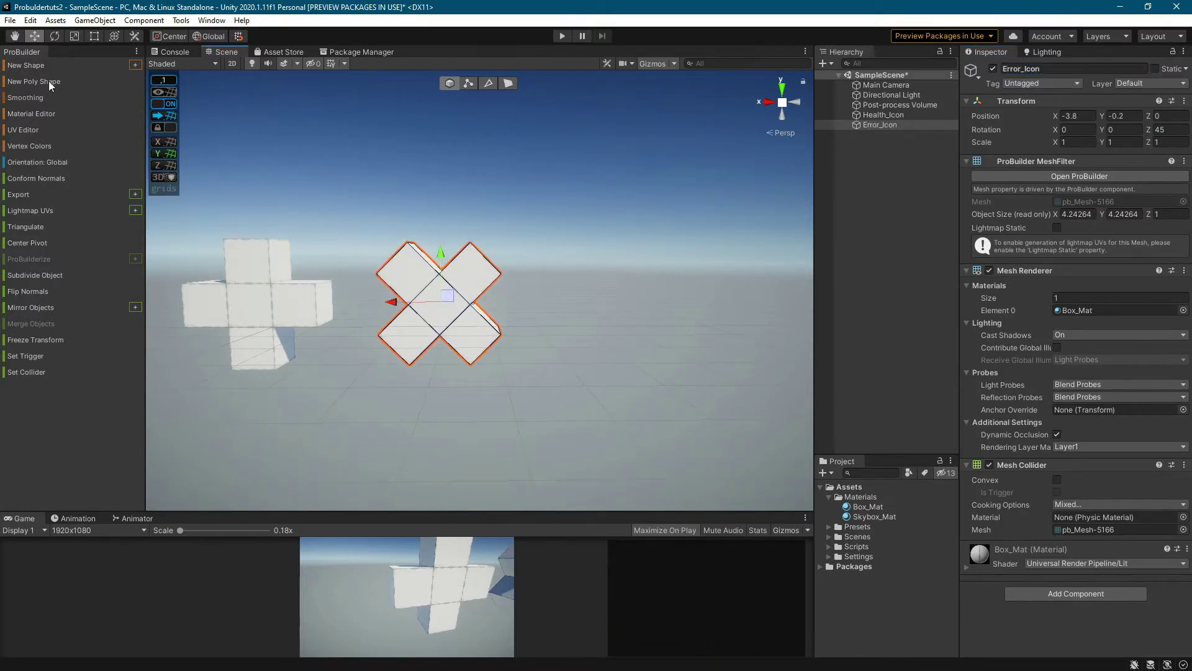
Step: Create another ProBuilder cube and reset its transform to the origin
key(ctrl+shift+k)
click(1184, 101)
click(1069, 114)
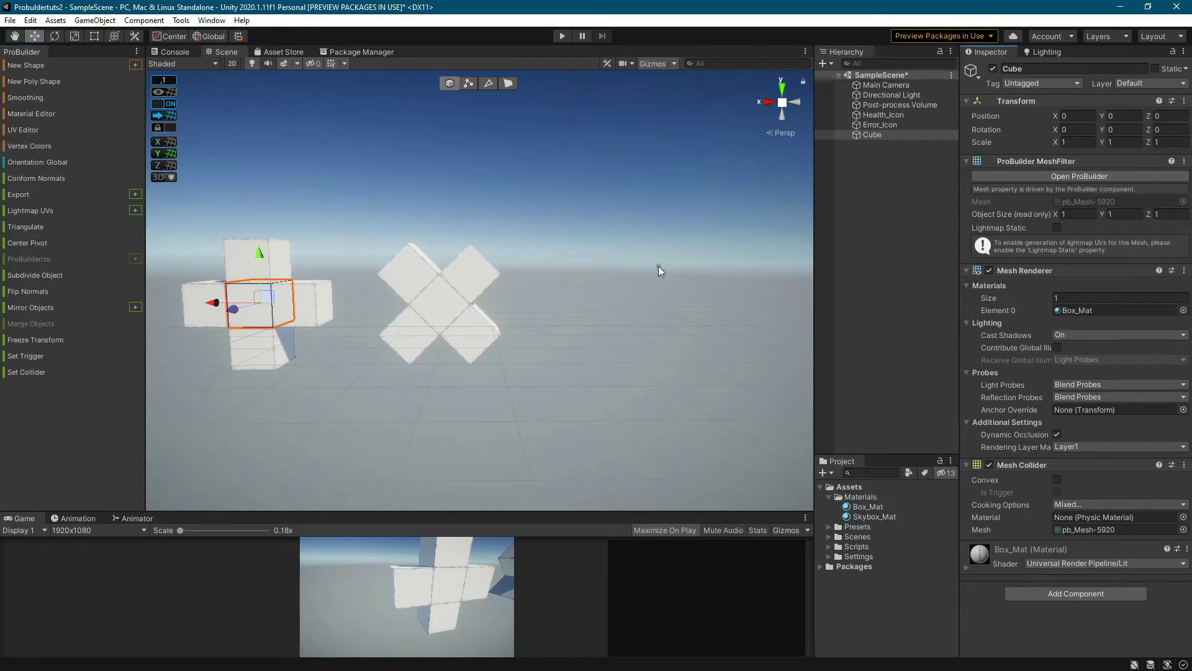
Step: Move the new cube along X past Error_Icon to -8, with the grid snap value set to 1
drag(207, 305, 572, 304)
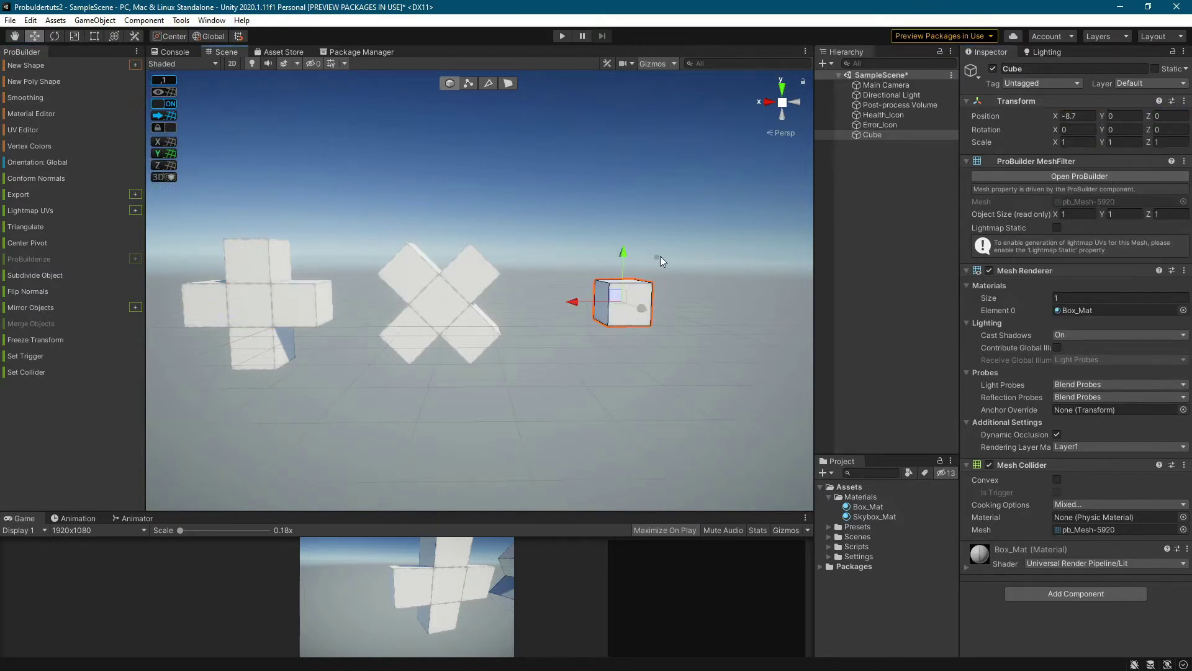
right_drag(661, 256, 586, 247)
middle_drag(586, 247, 353, 246)
scroll(352, 246, down, 1)
drag(517, 332, 407, 318)
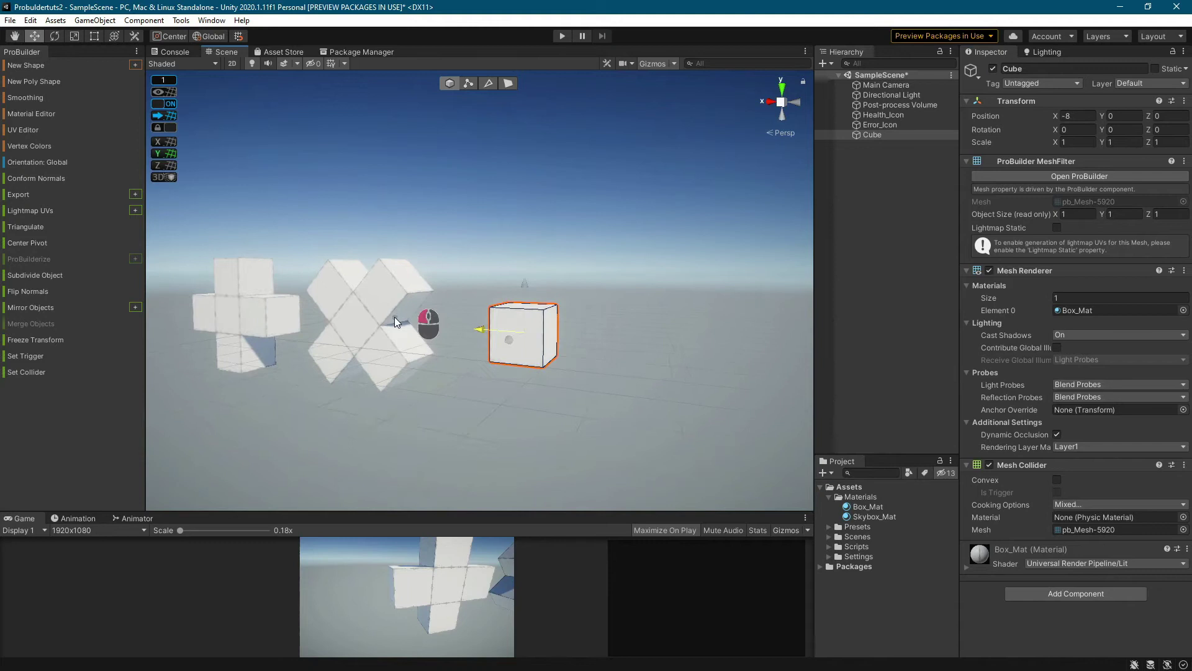
Step: Extrude the cube's side face facing away from Error_Icon by 1 unit, and that block's top face upward twice by 1 unit
click(508, 83)
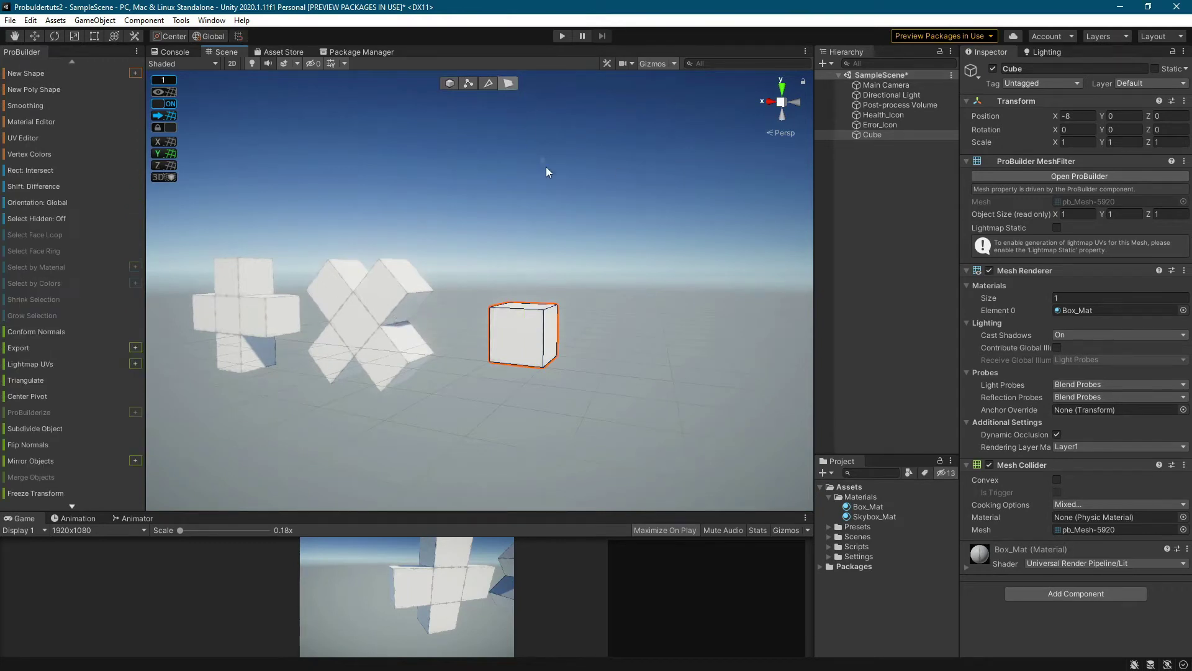
click(552, 333)
shift+drag(555, 335, 601, 312)
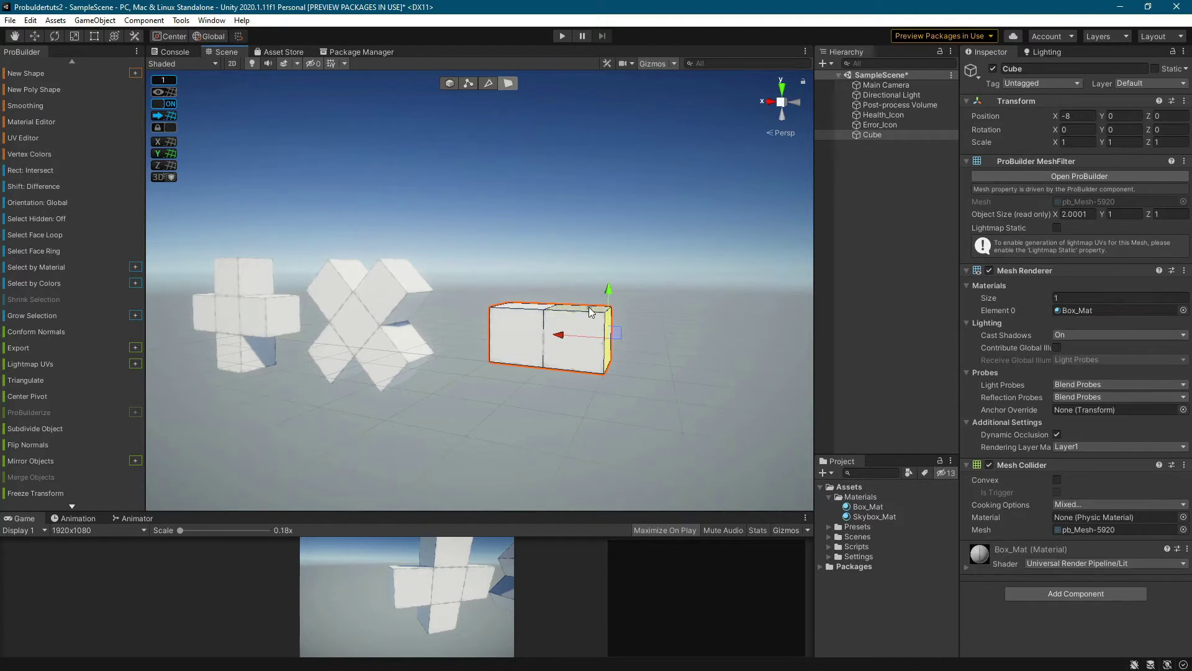
click(592, 304)
shift+drag(576, 267, 586, 154)
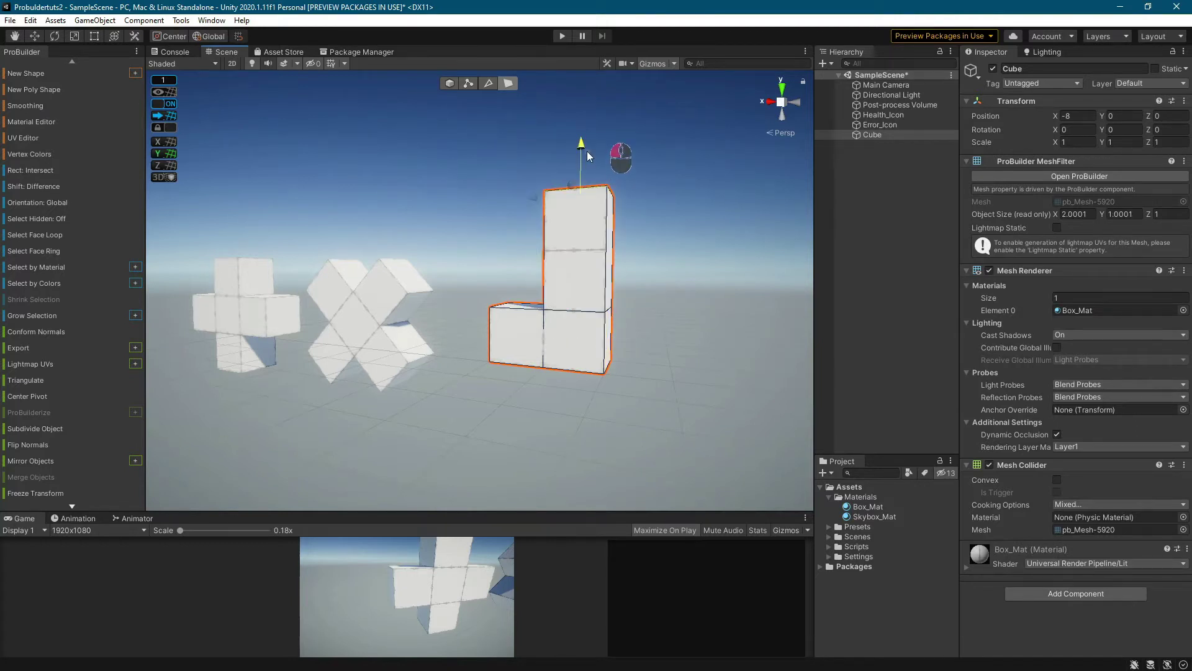
shift+drag(586, 151, 590, 151)
Step: Set the L-shaped cube's Z rotation to 45 and return to object selection mode
right_drag(610, 292, 632, 254)
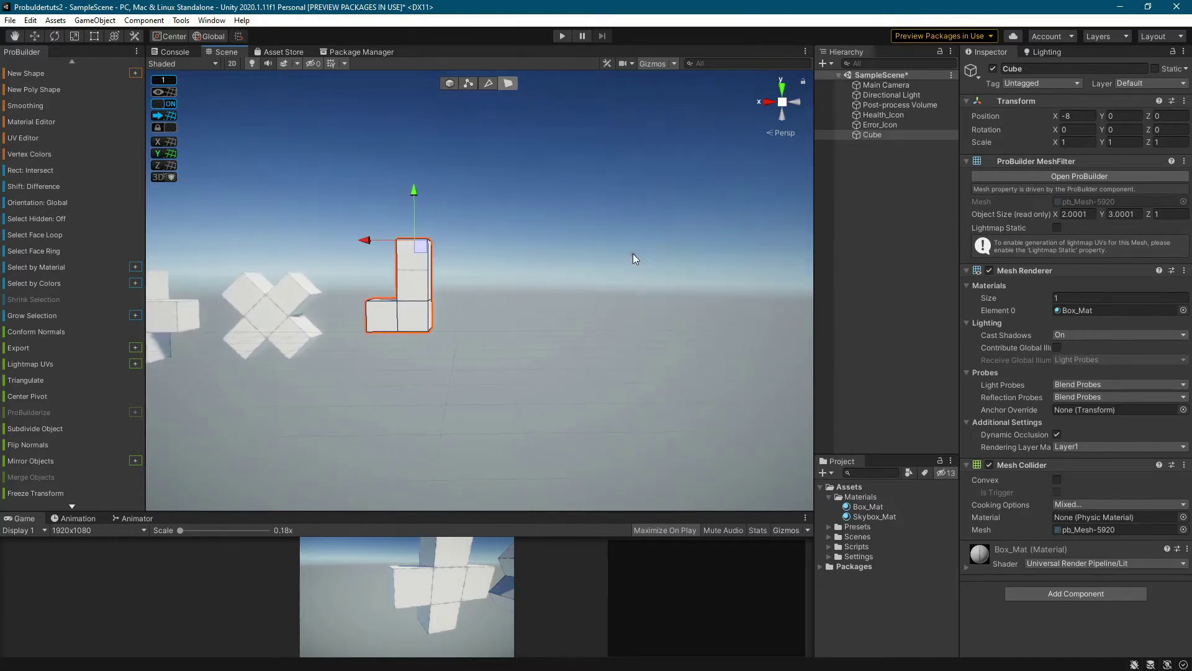
middle_drag(632, 253, 724, 236)
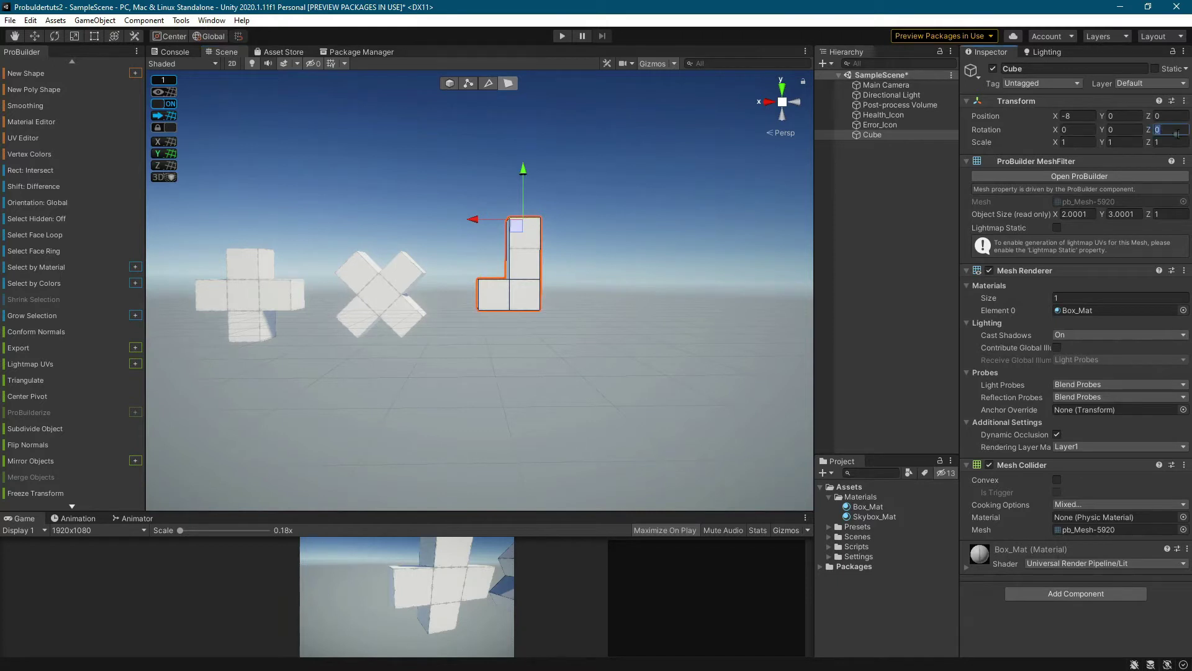
text(45)
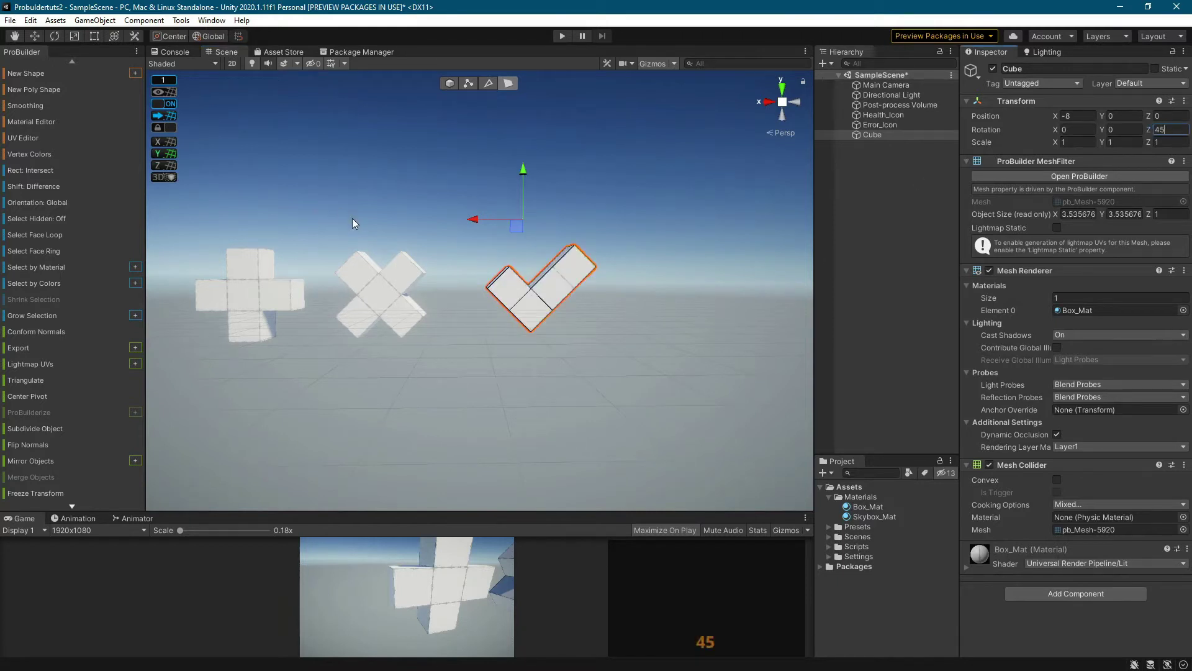
key(ctrl+z)
key(ctrl+z)
key(ctrl+z)
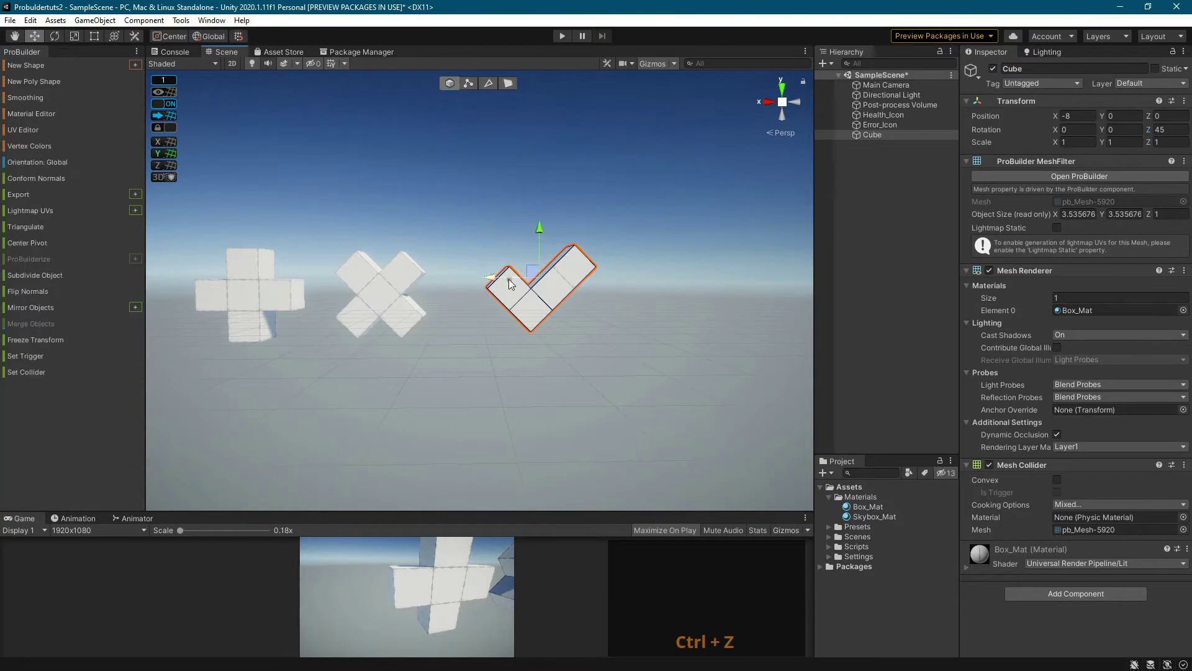
Step: Move the check mark cube to X -7 and rename it Ok_Icon
click(1032, 69)
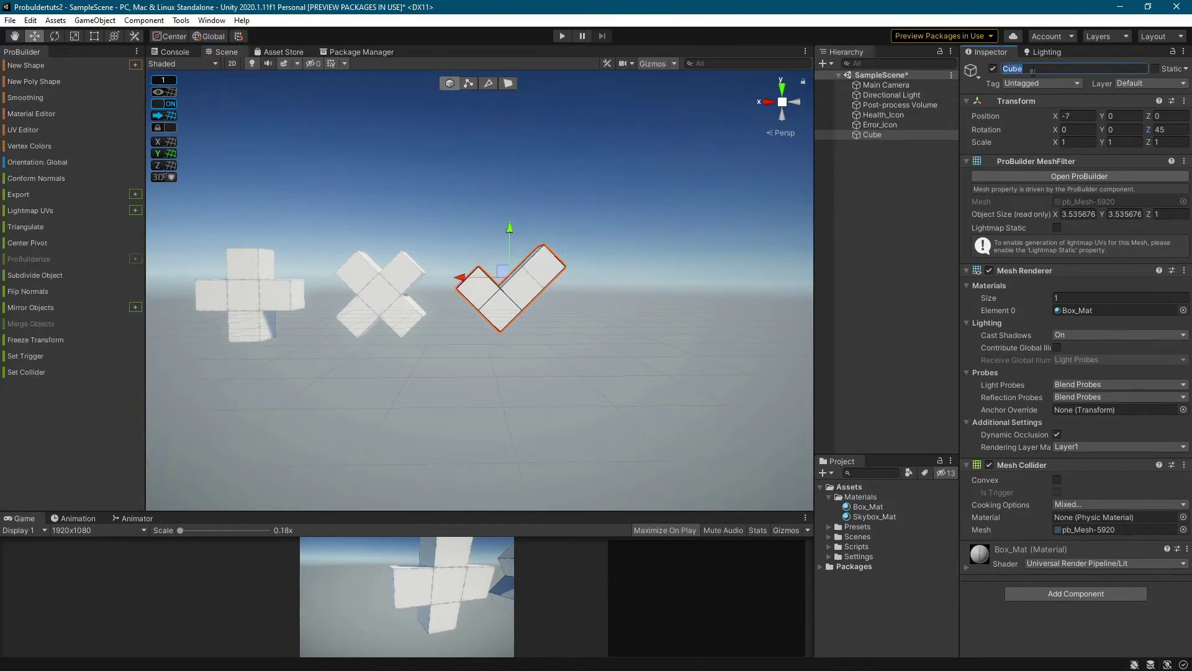
text(Ok_Icon)
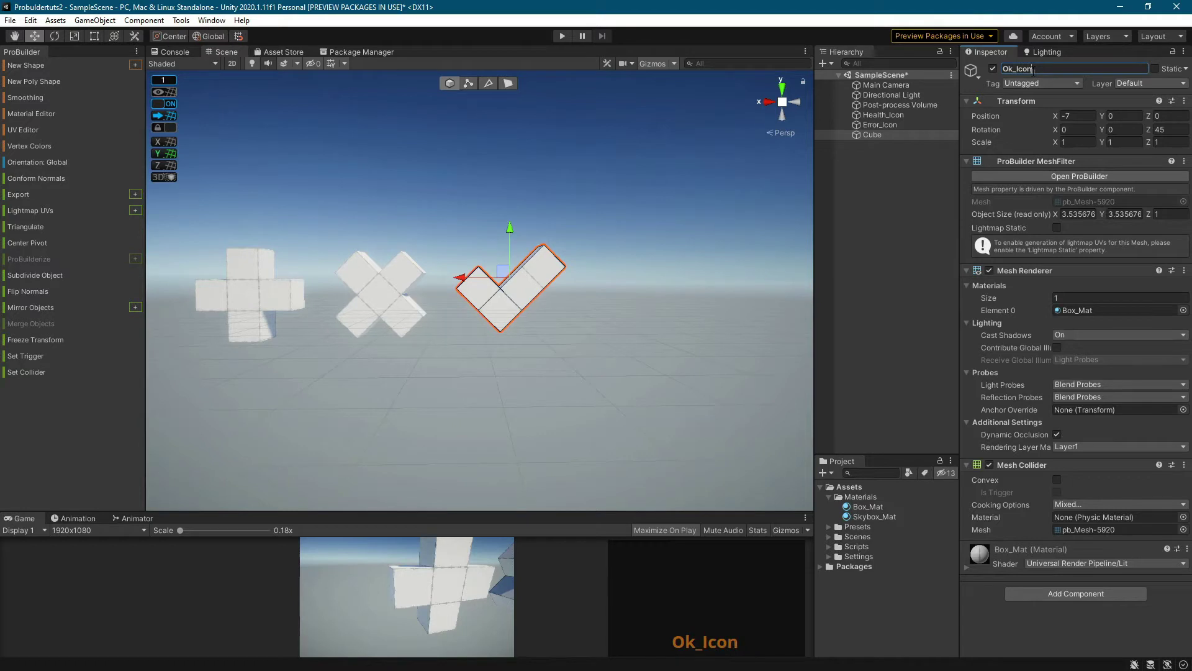
key(Return)
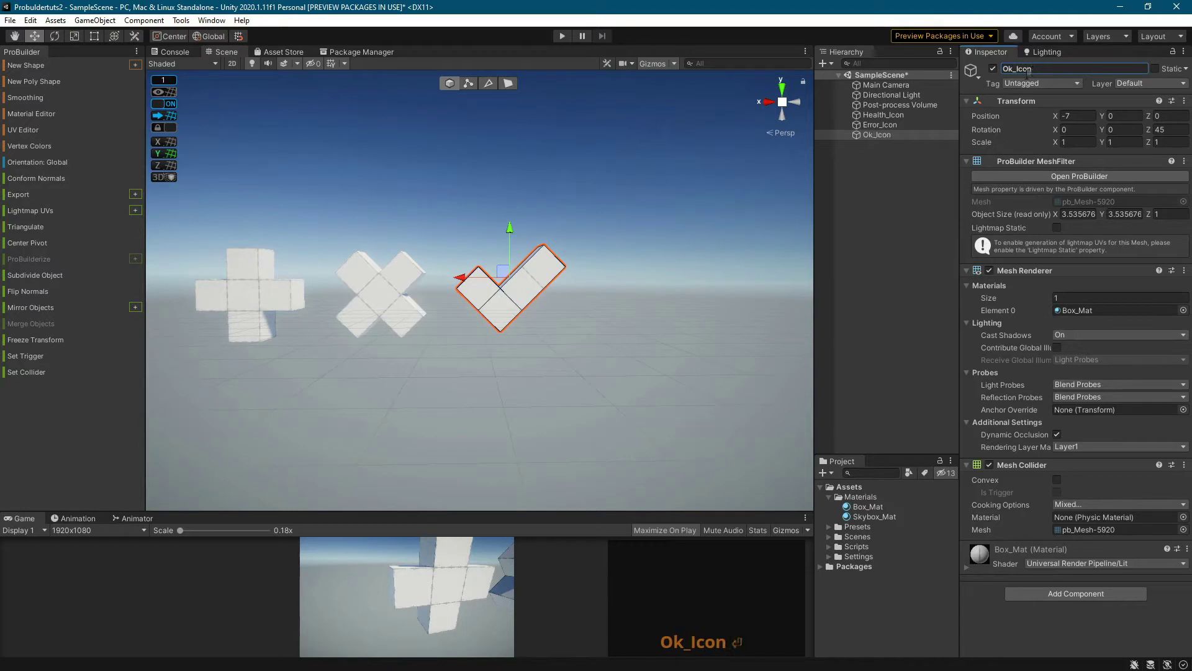
Step: Outline a symmetrical heart about 1.7 by 1.7 units as a new poly shape on the ground beyond Ok_Icon
click(782, 88)
right_drag(575, 153, 552, 187)
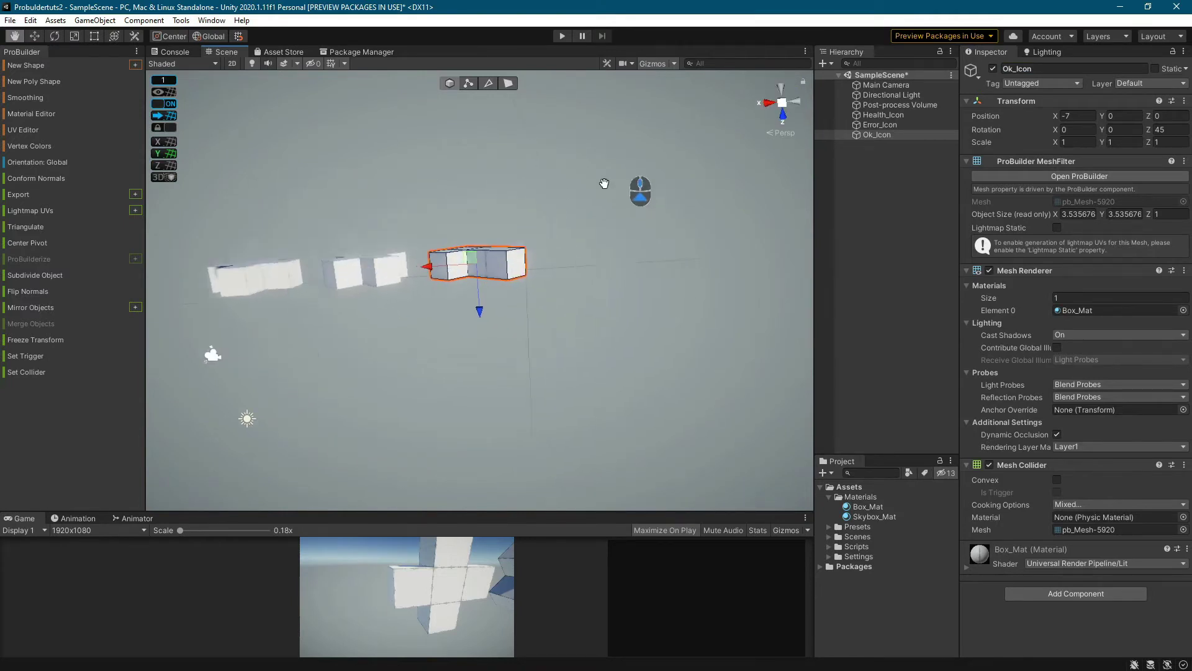
middle_drag(604, 184, 570, 214)
scroll(497, 155, up, 2)
scroll(572, 214, up, 1)
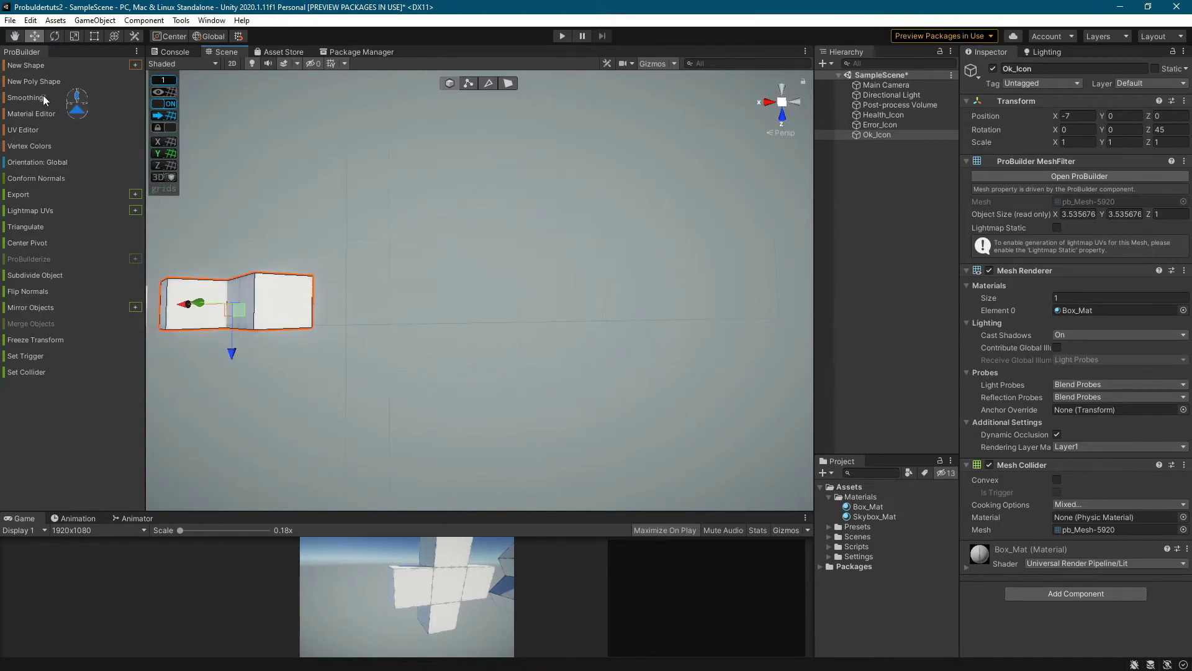
click(34, 82)
scroll(412, 300, up, 3)
click(408, 341)
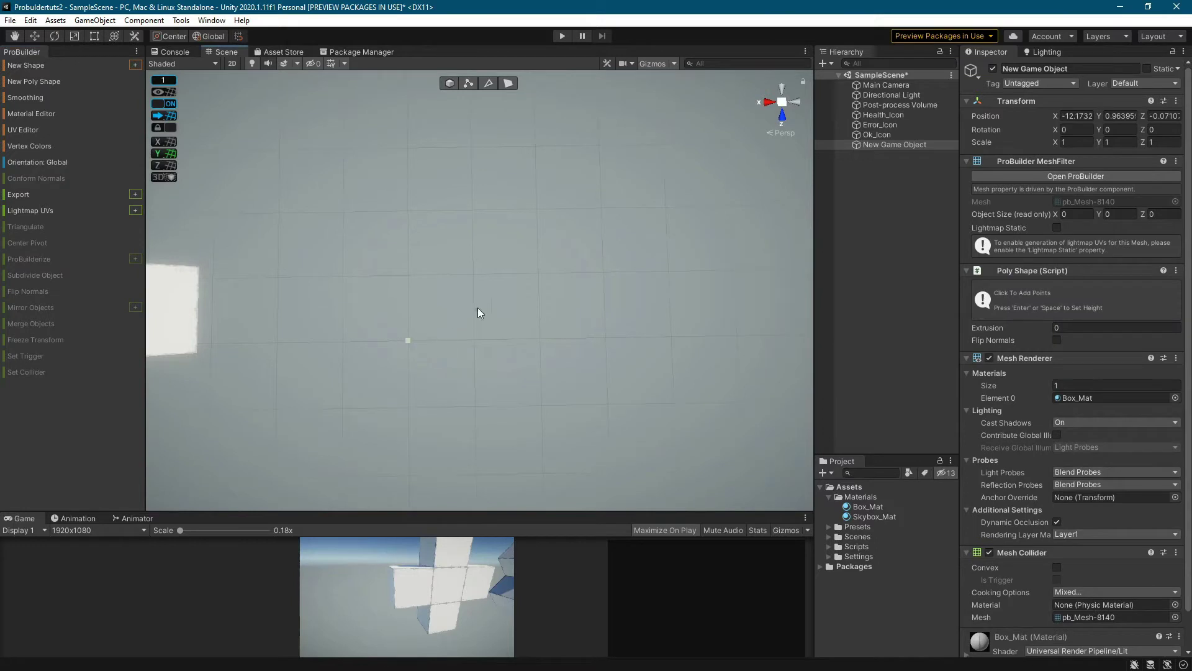
click(472, 274)
click(452, 210)
click(427, 211)
click(342, 275)
click(408, 339)
Step: Extrude the heart outline to a height of 1 and finish editing the poly shape
right_drag(462, 313, 480, 207)
middle_drag(483, 210, 526, 57)
drag(448, 363, 440, 295)
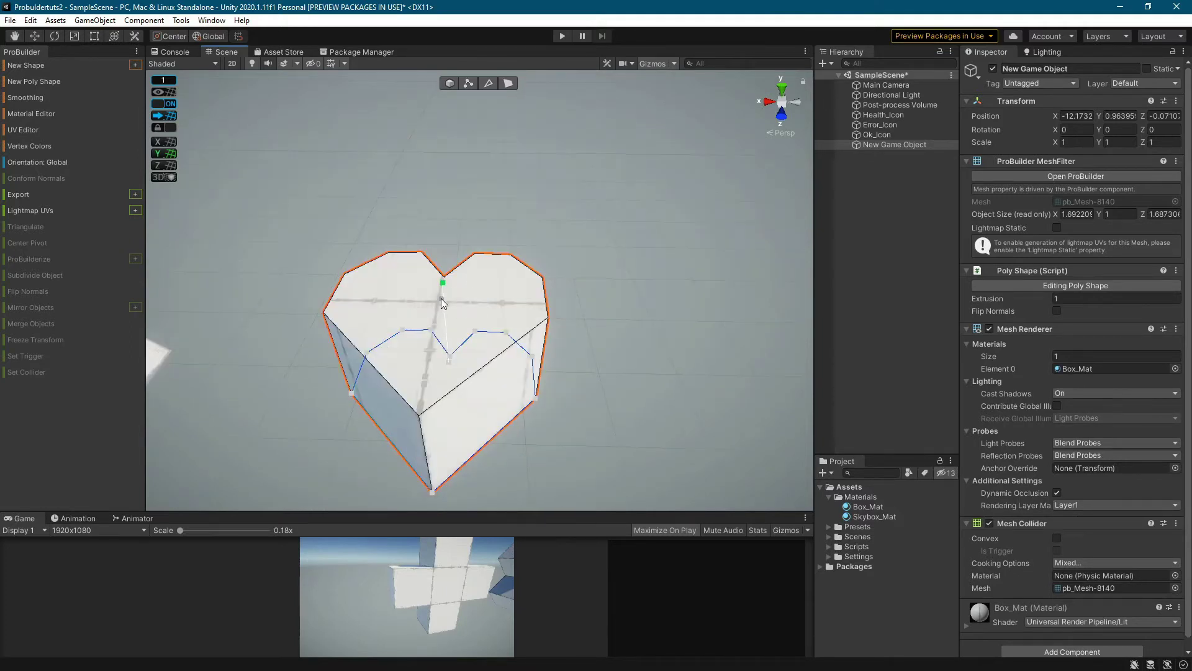
scroll(470, 316, down, 6)
key(Escape)
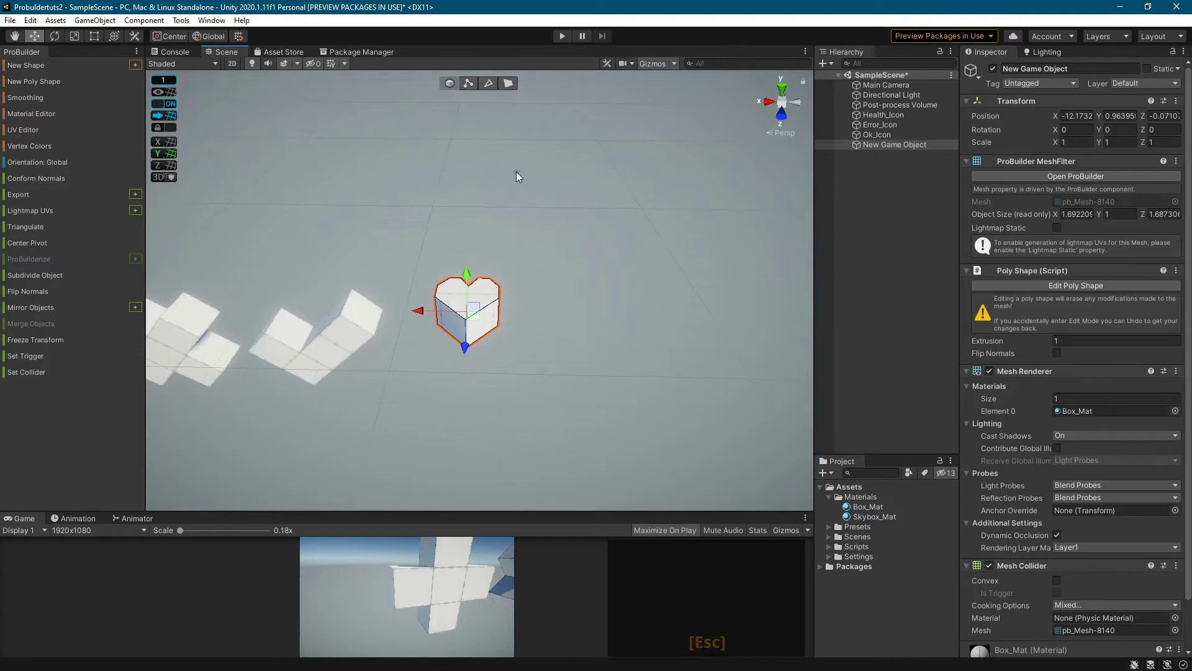
Step: Rotate the heart to 90 degrees about X and move it beside the other icons at Y -0.09, Z 0.89
key(e)
drag(467, 296, 479, 431)
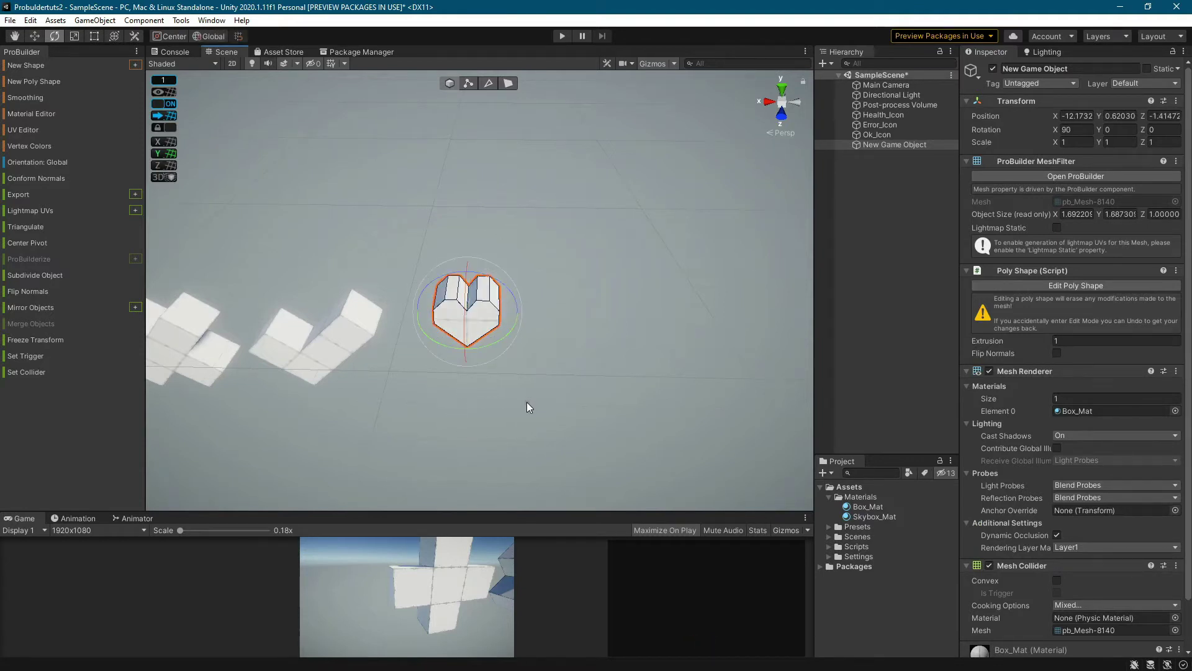
key(w)
drag(466, 310, 470, 352)
scroll(494, 382, down, 4)
right_drag(494, 381, 505, 240)
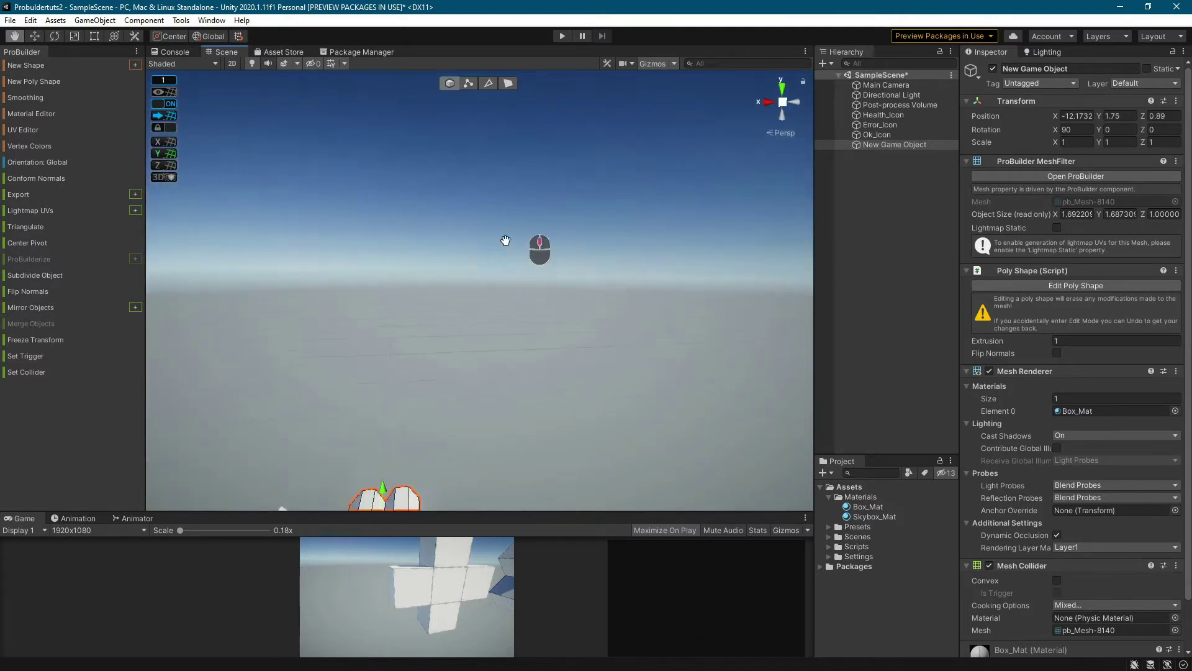
middle_drag(441, 410, 470, 234)
scroll(472, 234, down, 4)
drag(470, 233, 622, 269)
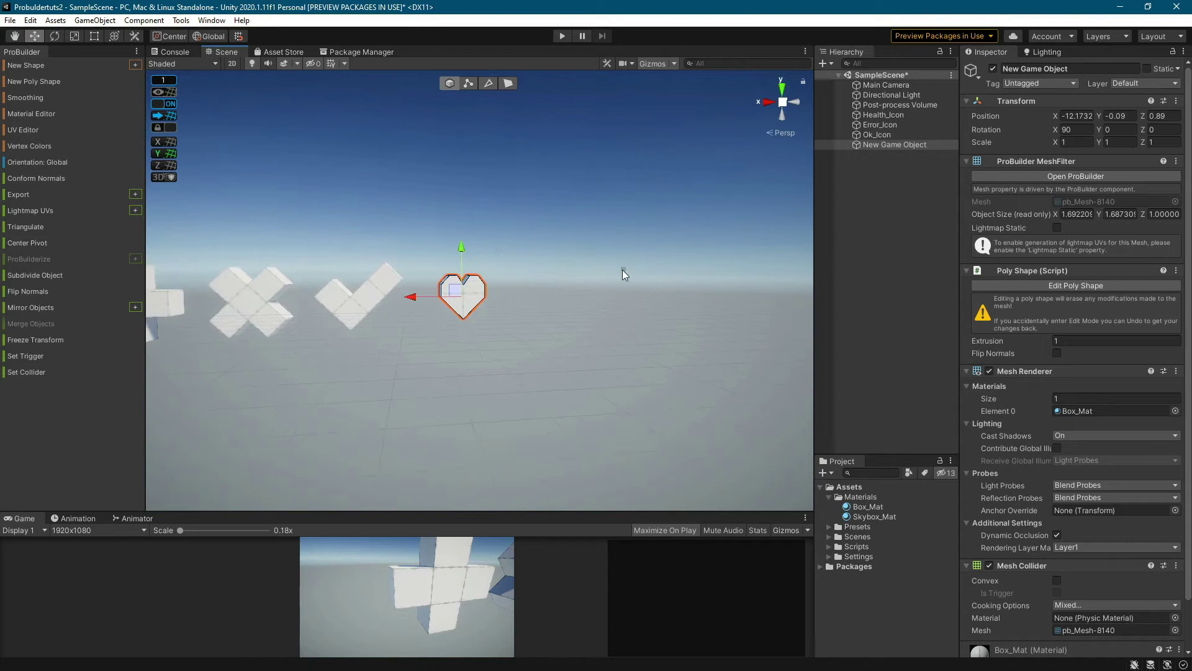
Step: Scale the heart to about 1.43 along X and 1.44 along Z to match the other icons' size
key(e)
key(r)
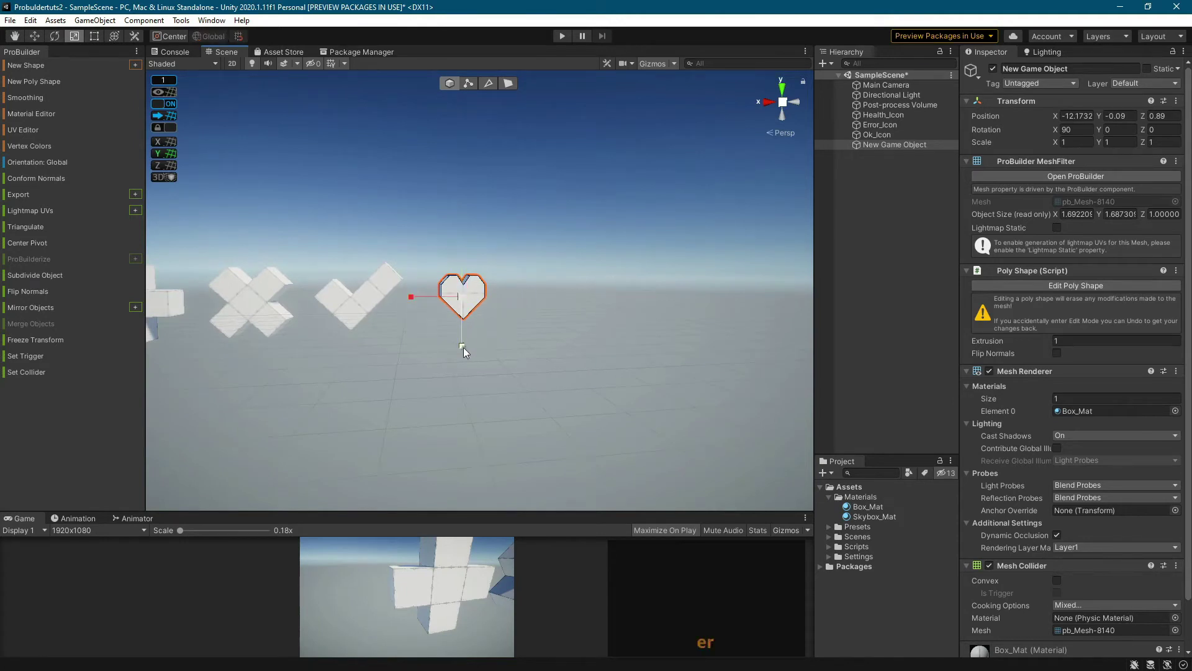
drag(463, 348, 465, 363)
drag(407, 293, 381, 301)
drag(463, 348, 464, 356)
scroll(392, 368, down, 3)
scroll(407, 363, down, 5)
middle_drag(541, 277, 467, 269)
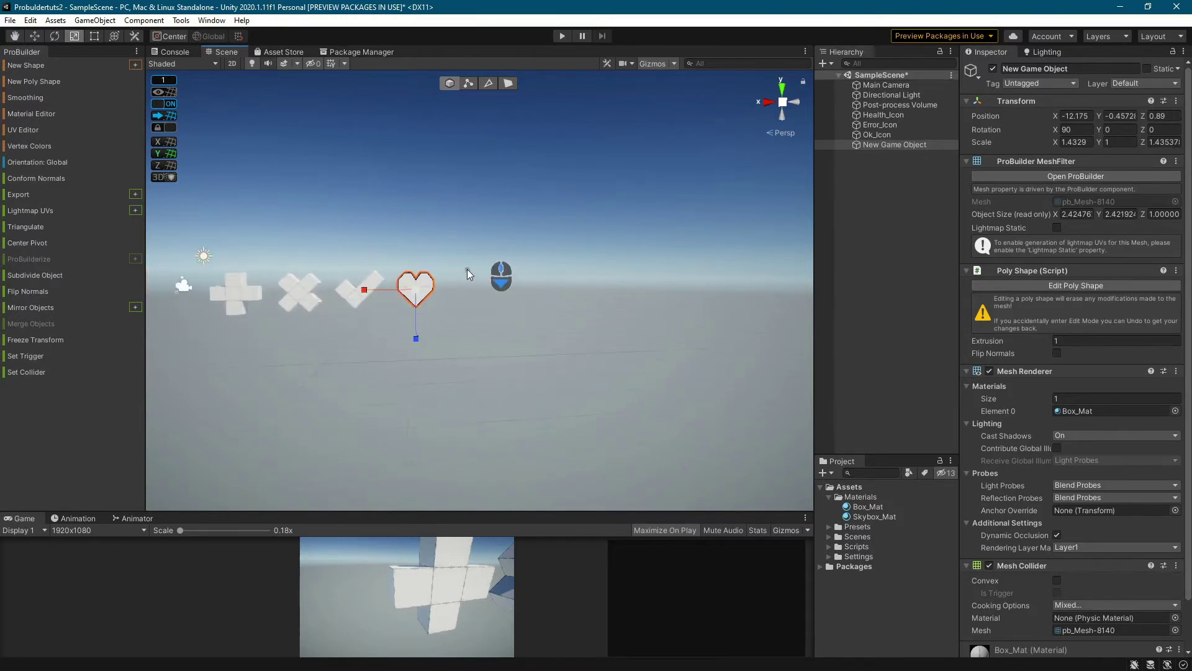
scroll(468, 269, up, 3)
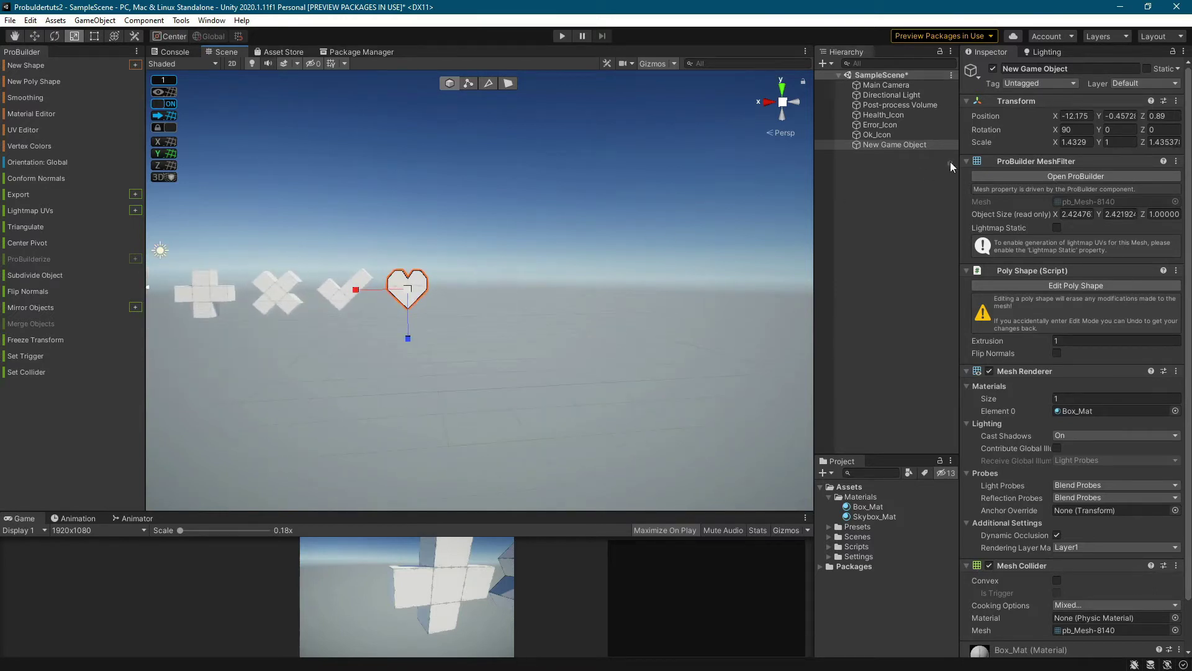
Step: Rename the heart object as Life_Icon
click(1023, 68)
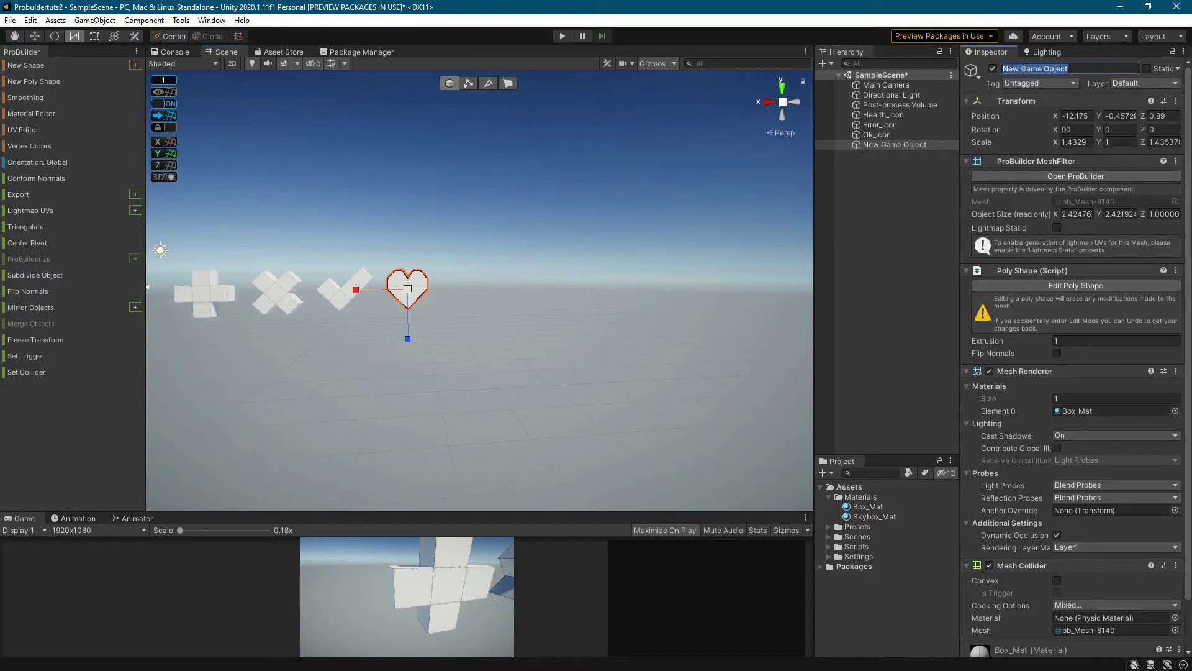
text(Life_Icon)
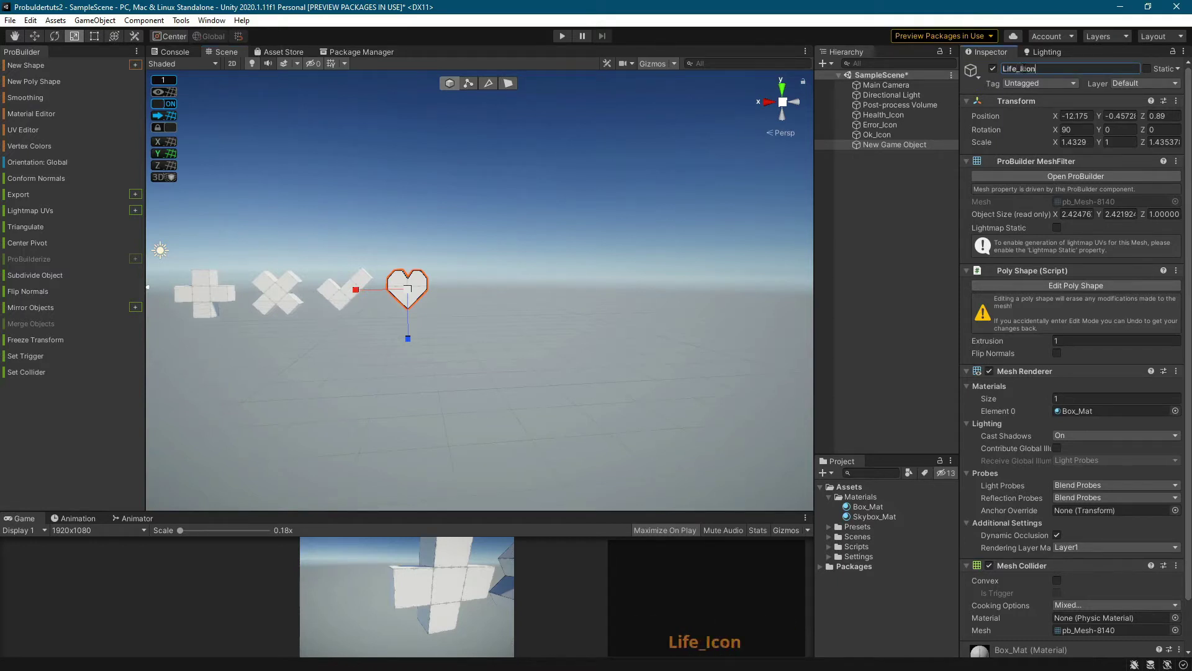
key(Return)
Step: Build a ProBuilder cone with radius 1, height 2 and 8 sides, and close the shape settings
scroll(495, 311, up, 2)
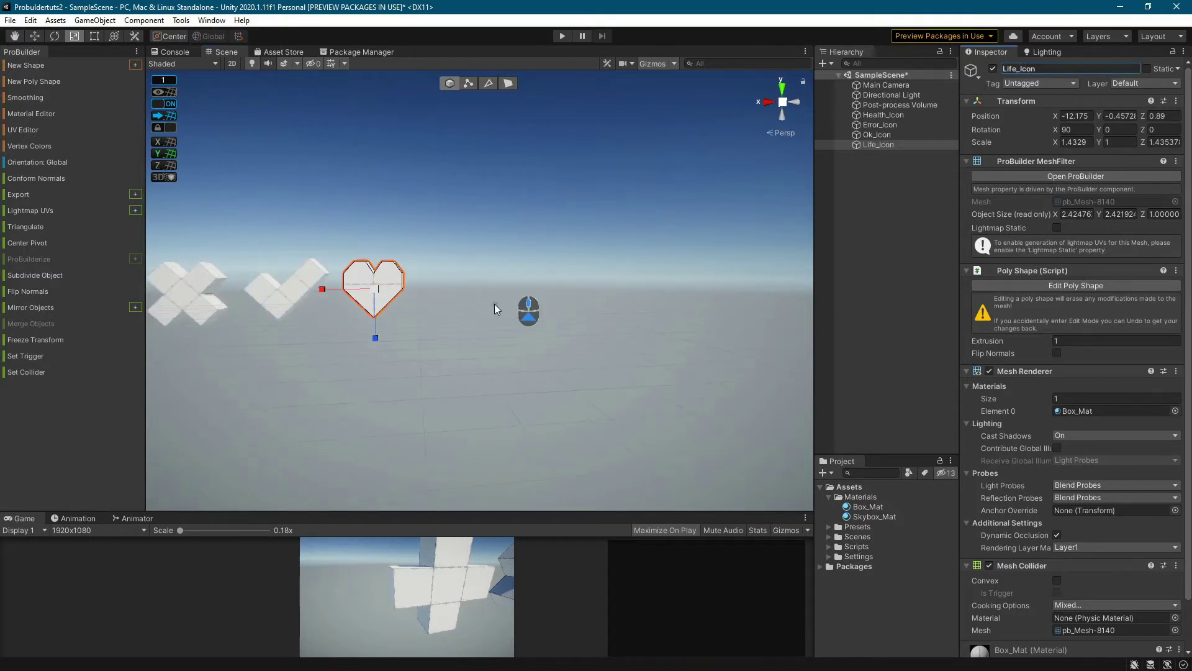
click(136, 65)
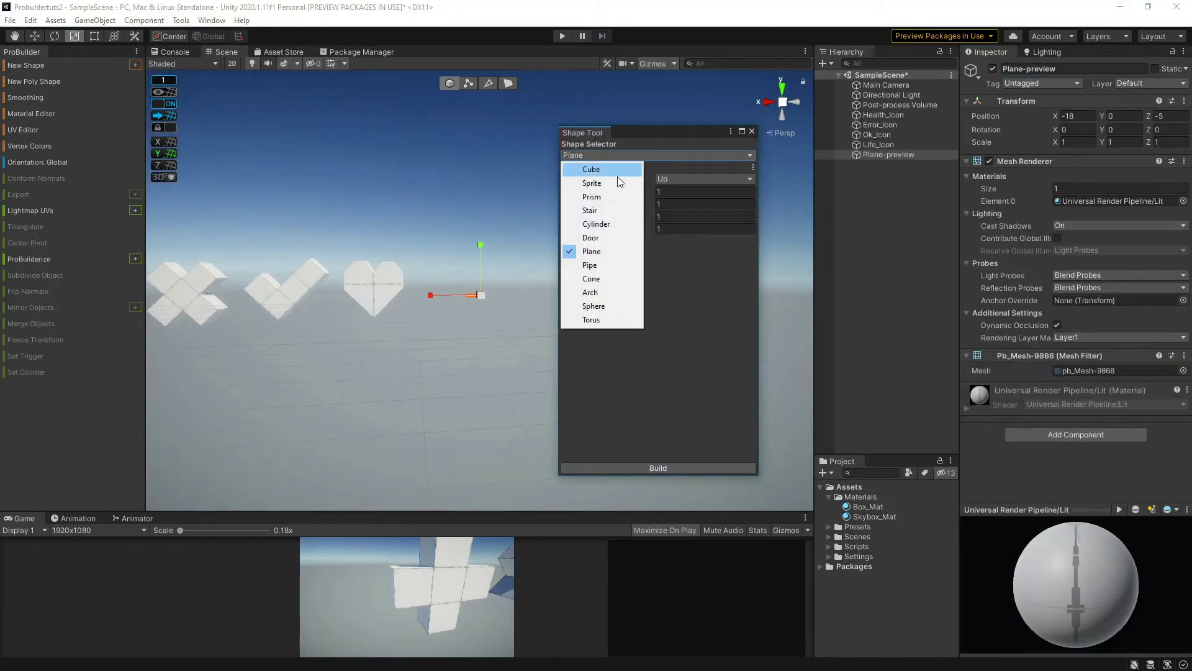
click(616, 279)
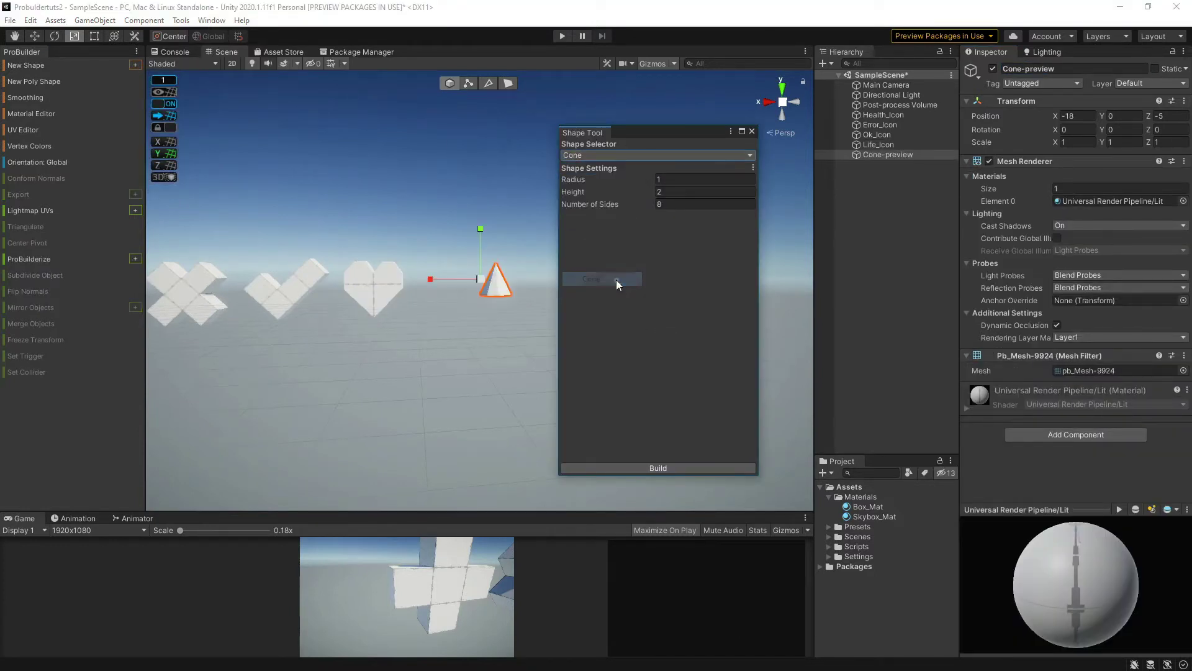
click(658, 468)
click(752, 132)
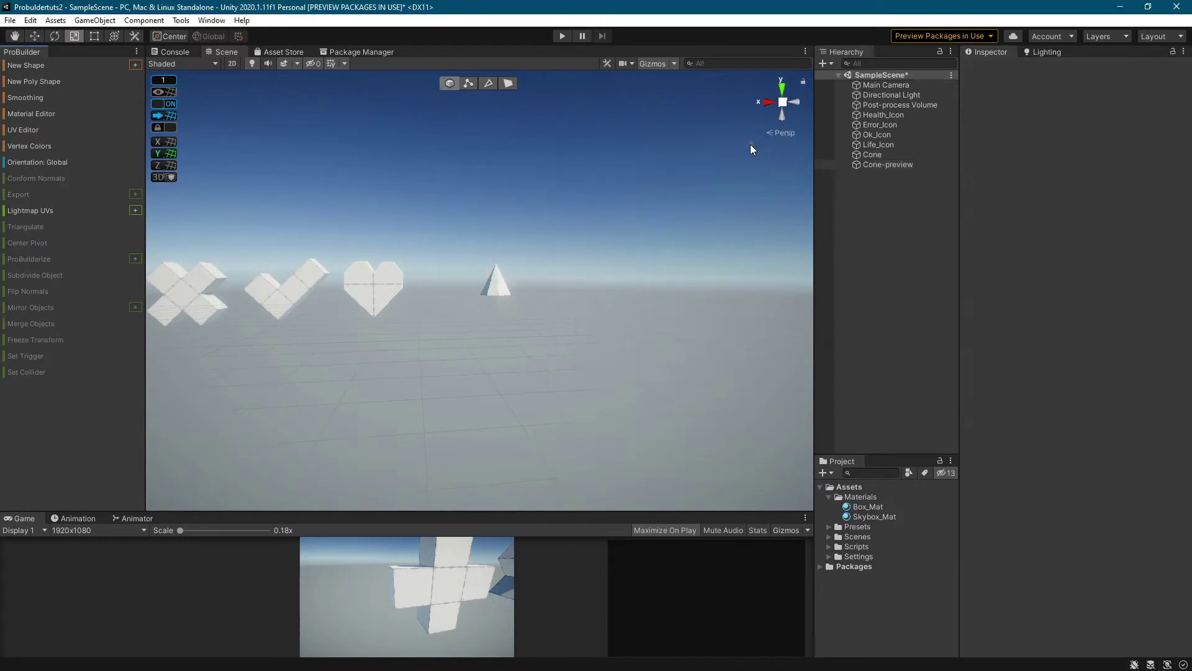
Step: Extrude all eight triangular base faces of the cone straight down by 4 units
alt+drag(571, 358, 510, 286)
alt+right_drag(510, 284, 561, 342)
click(575, 343)
click(555, 339)
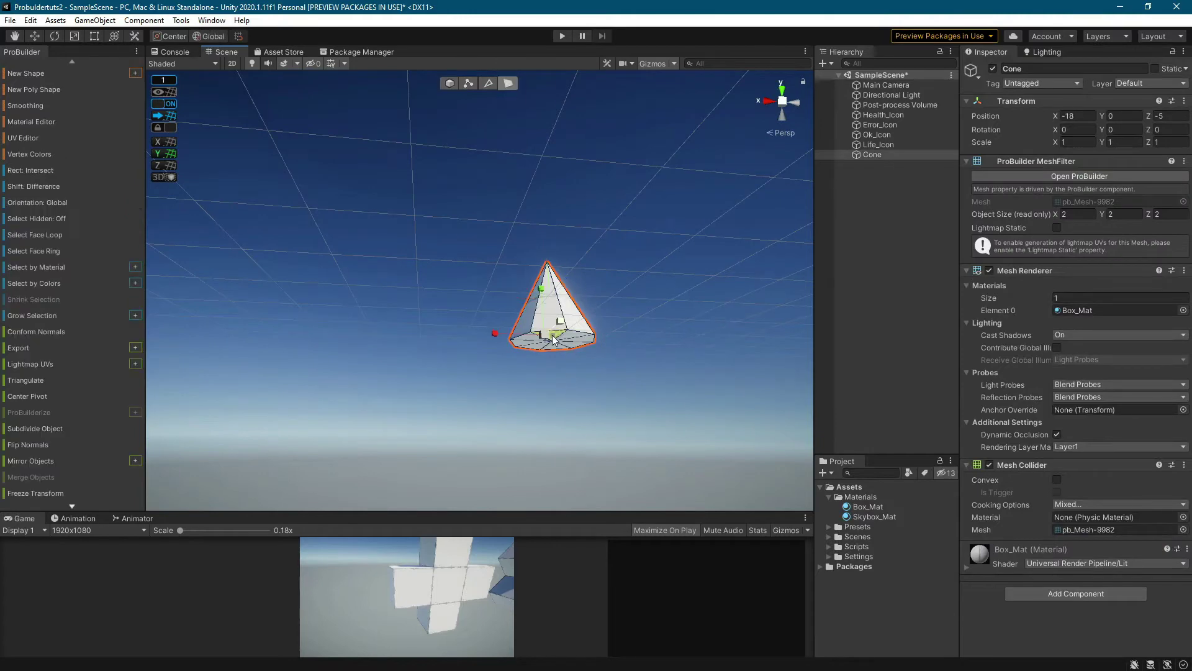
key(ctrl+a)
click(553, 337)
alt+right_drag(560, 378, 598, 429)
alt+drag(598, 430, 616, 293)
key(w)
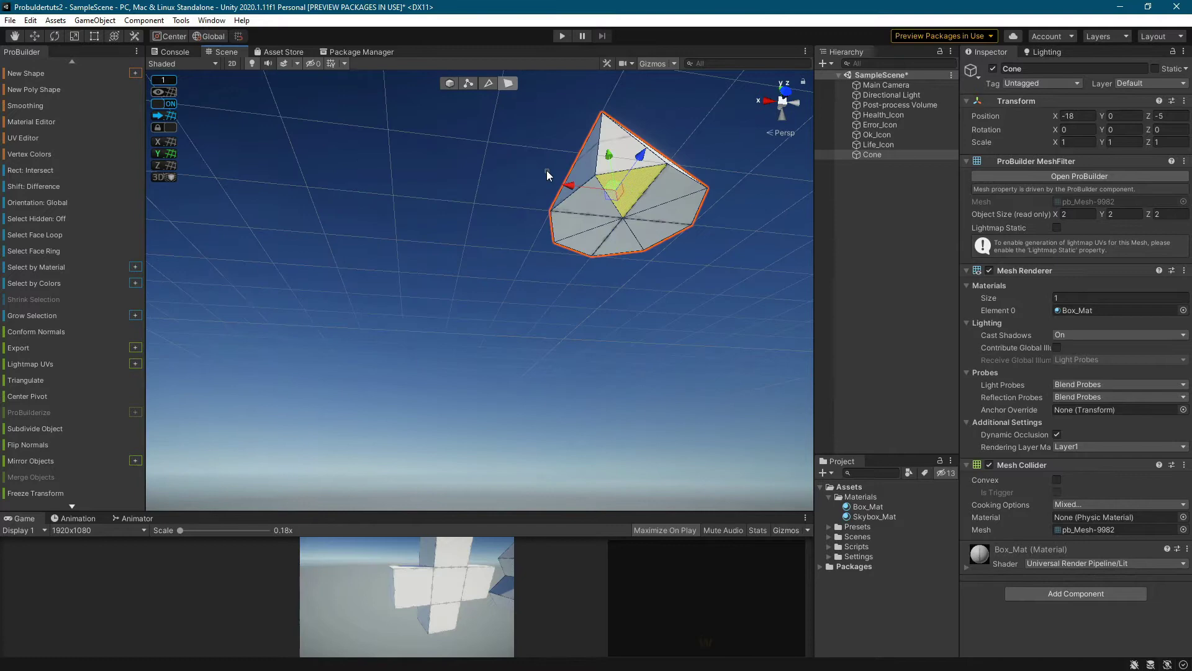
click(588, 238)
shift+click(574, 226)
shift+click(623, 188)
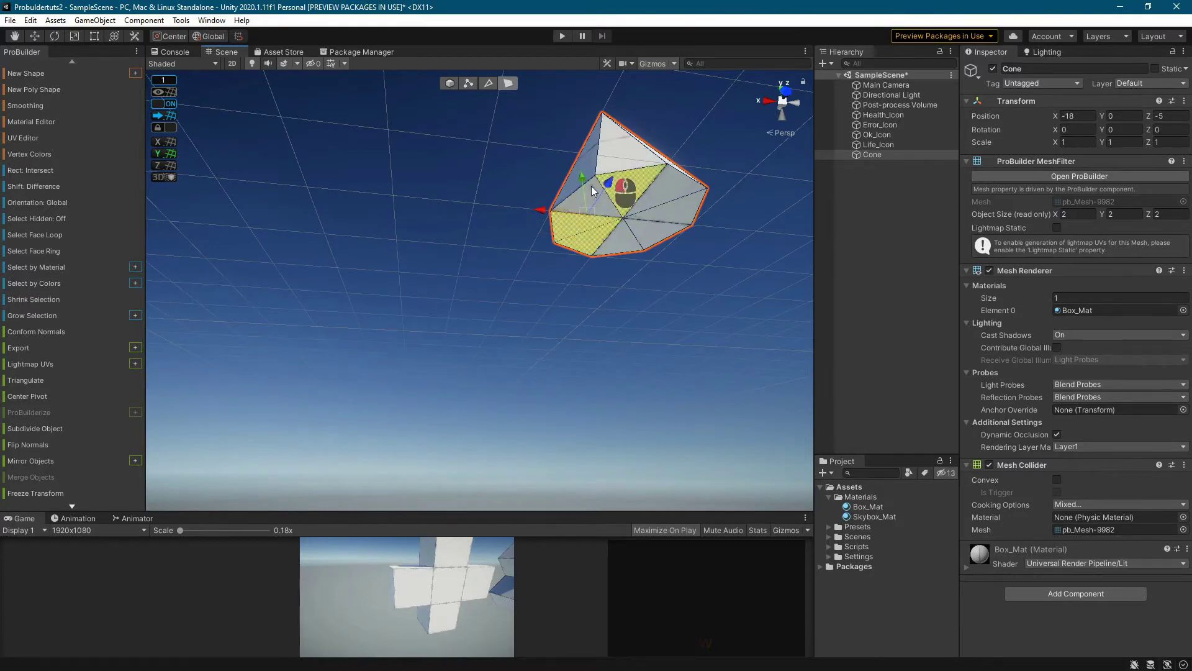
shift+click(590, 193)
shift+click(673, 185)
shift+click(688, 210)
shift+click(642, 239)
shift+click(629, 247)
shift+drag(613, 185, 661, 453)
Step: Try to box-select the vertical edges around the cone's extruded body in edge selection mode
scroll(662, 418, down, 2)
scroll(662, 417, down, 5)
right_drag(620, 317, 573, 360)
middle_drag(562, 304, 525, 417)
scroll(589, 299, up, 2)
scroll(588, 299, up, 3)
click(528, 285)
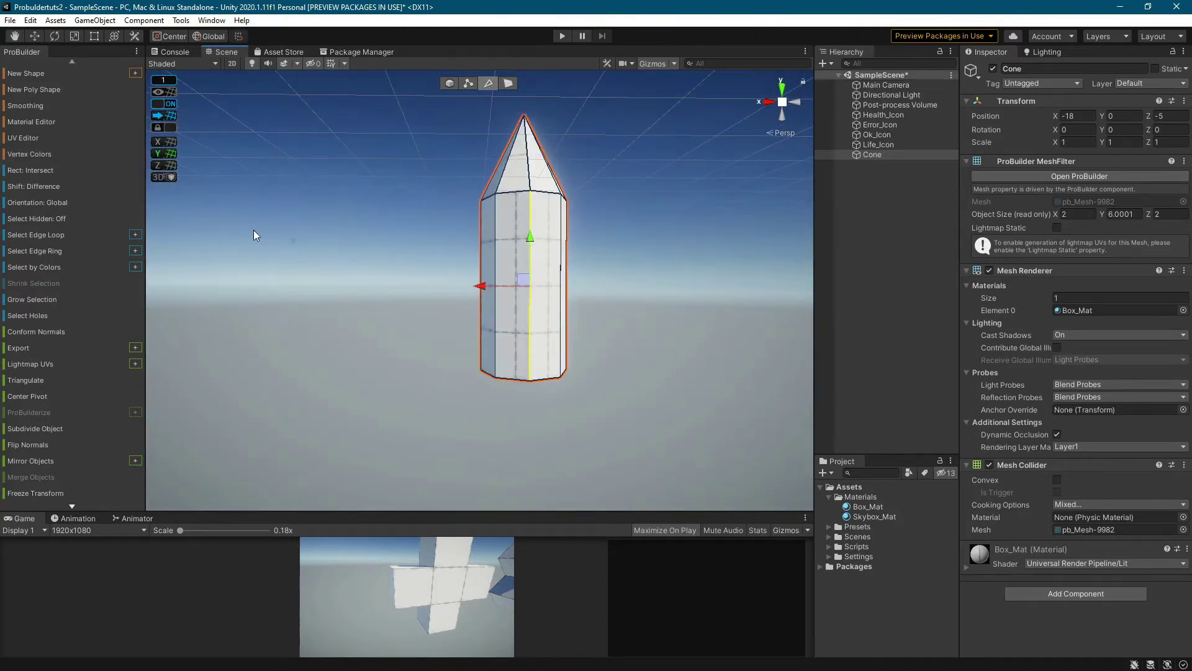
click(61, 220)
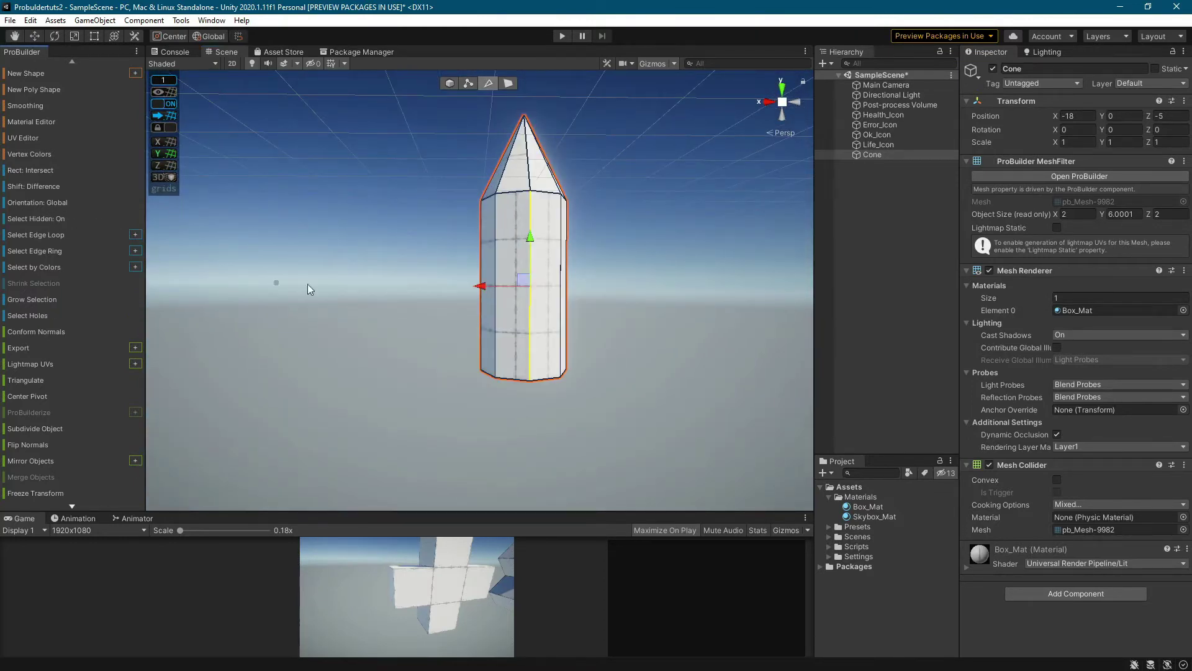
click(376, 251)
drag(409, 244, 740, 343)
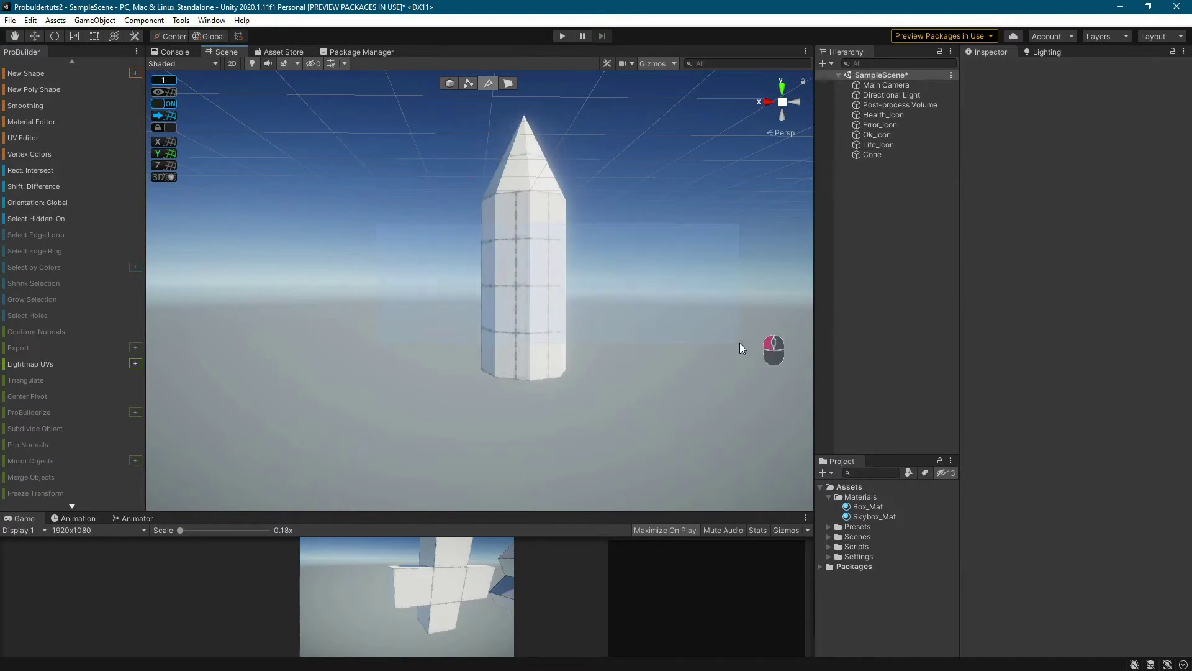
Step: Select the vertical edges around the cone's extruded body, insert an edge loop across them and lower it by 1 unit
click(513, 232)
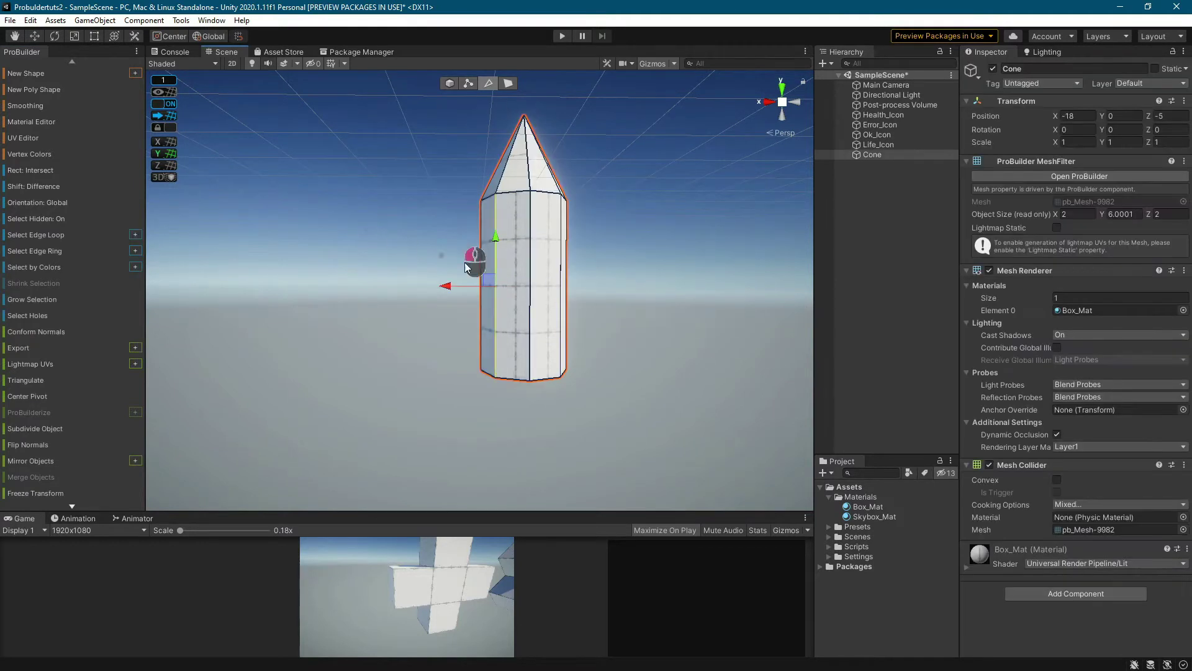
right_drag(725, 329, 155, 329)
middle_drag(378, 330, 407, 326)
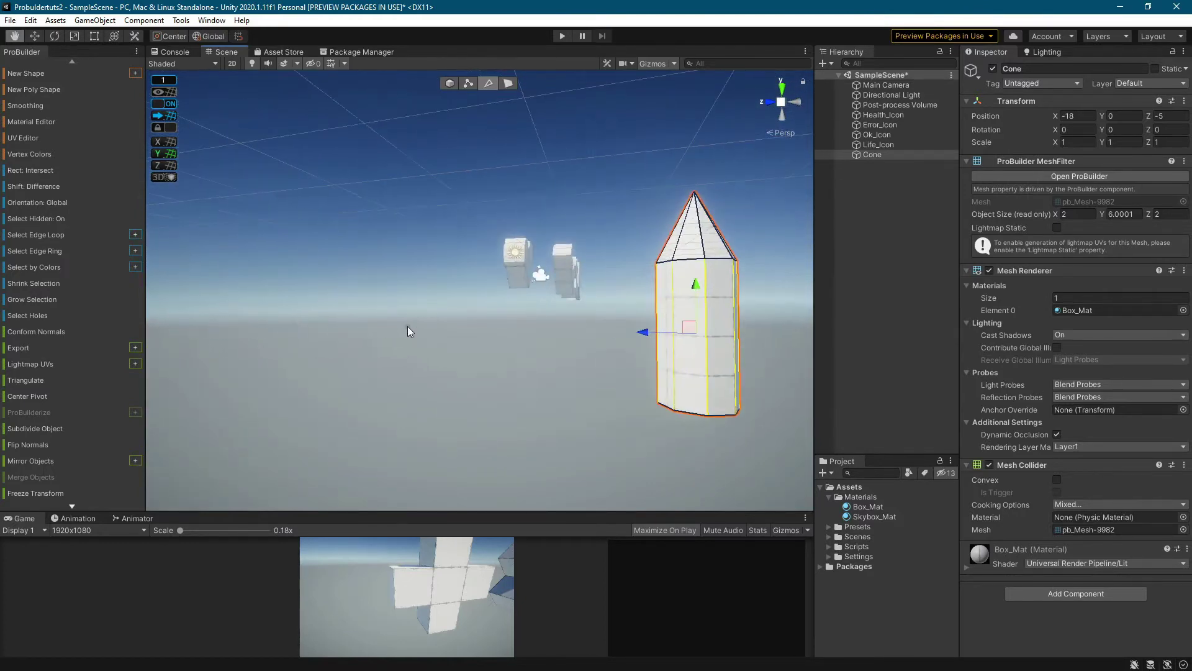
right_drag(407, 326, 556, 332)
middle_drag(455, 331, 736, 339)
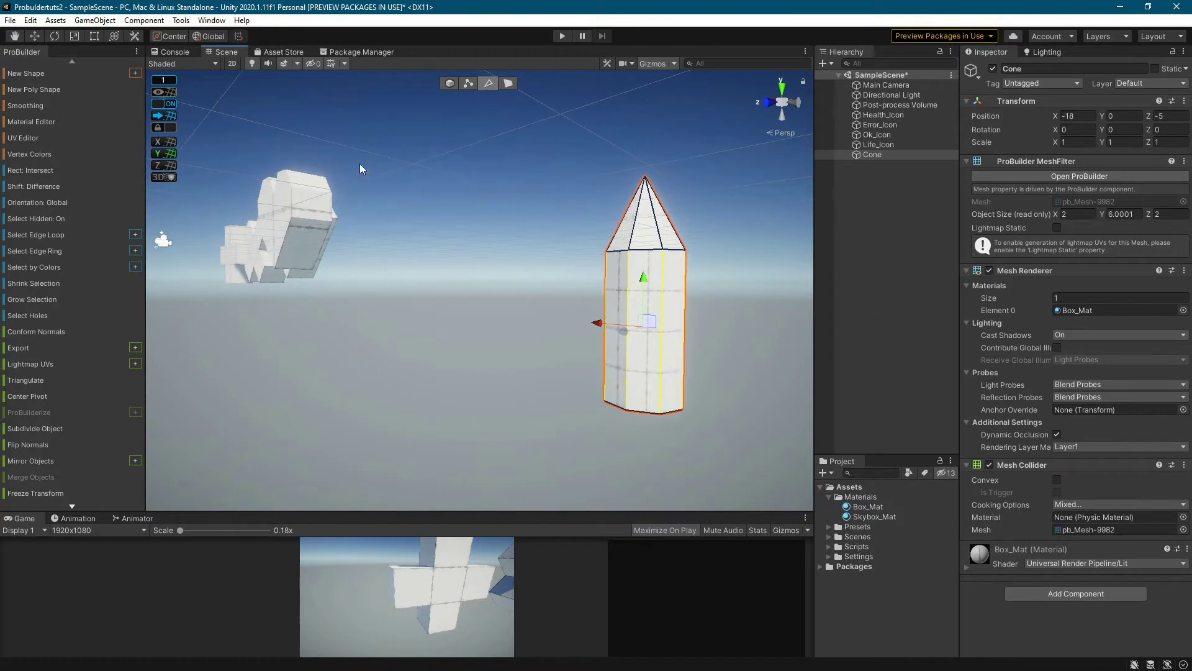
scroll(52, 401, down, 5)
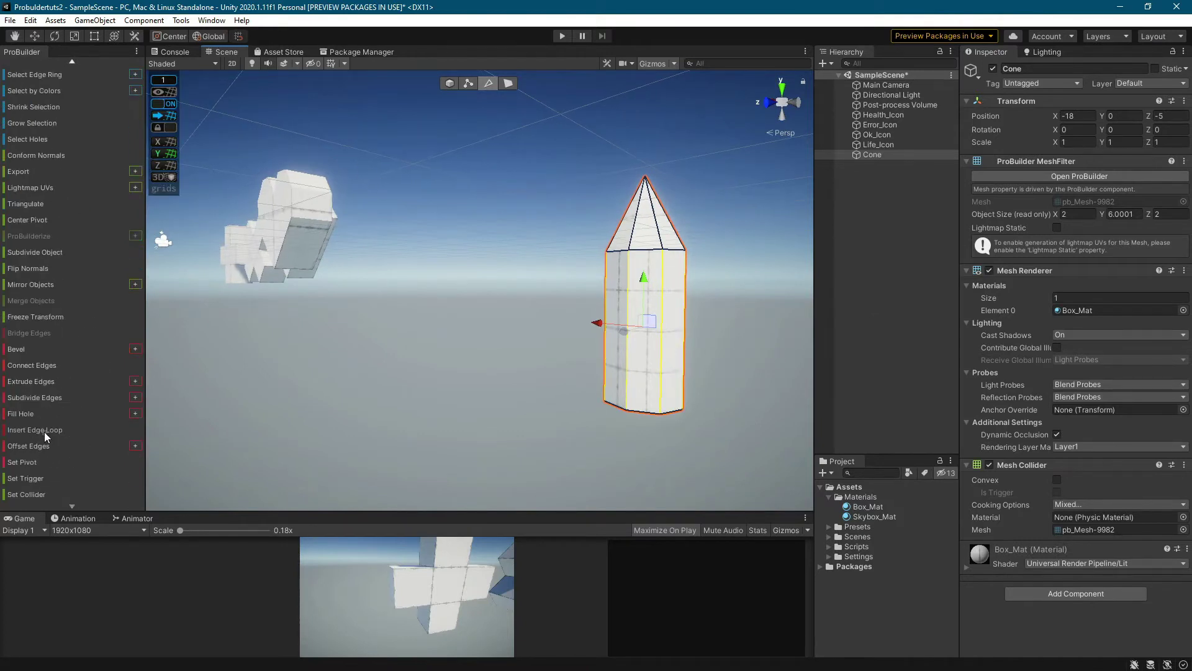
click(43, 430)
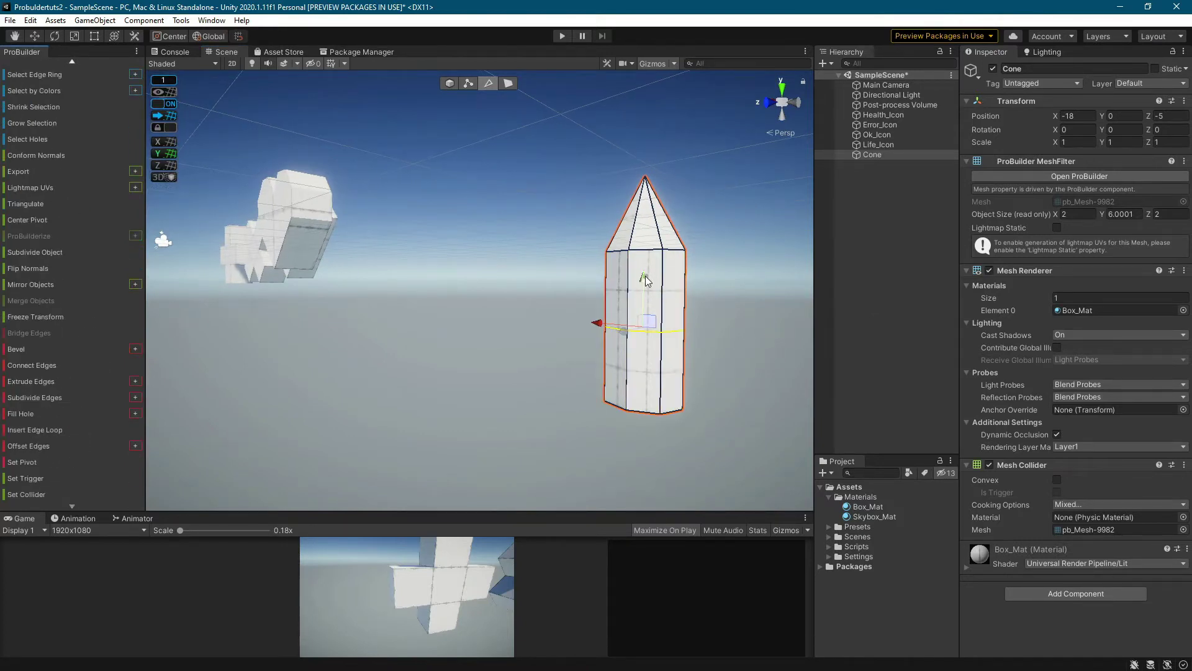
drag(646, 280, 676, 321)
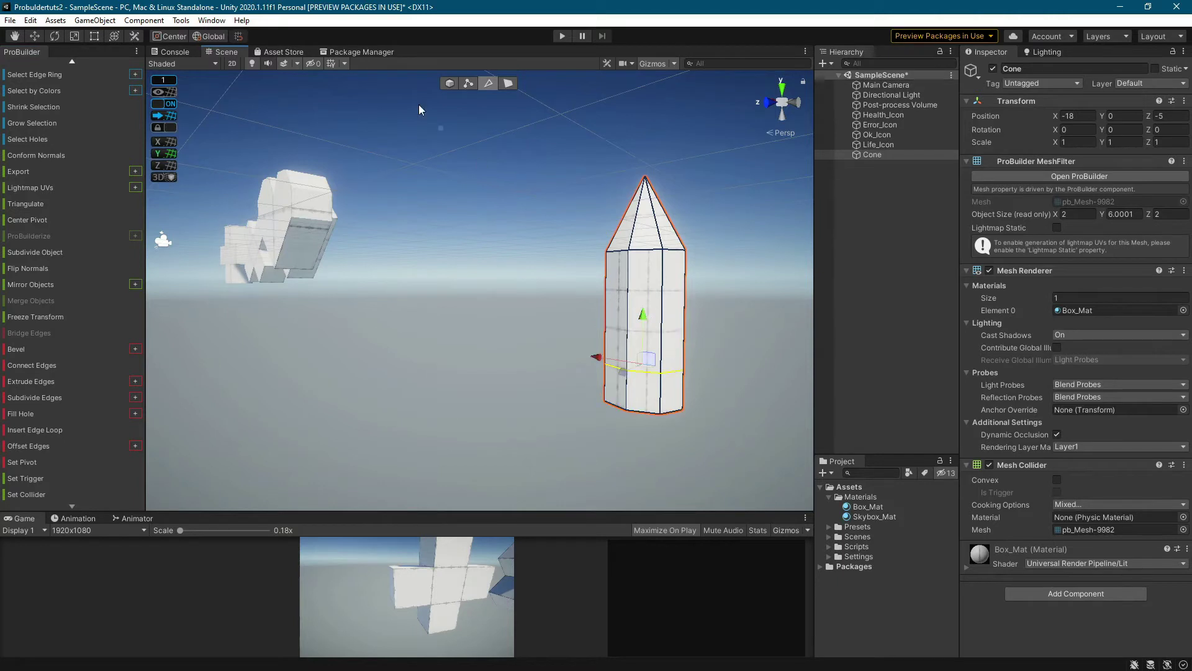
Step: Set the grid snap value to 0.1, lower the edge loop to just above the body's base, and switch to face selection
click(163, 80)
click(297, 84)
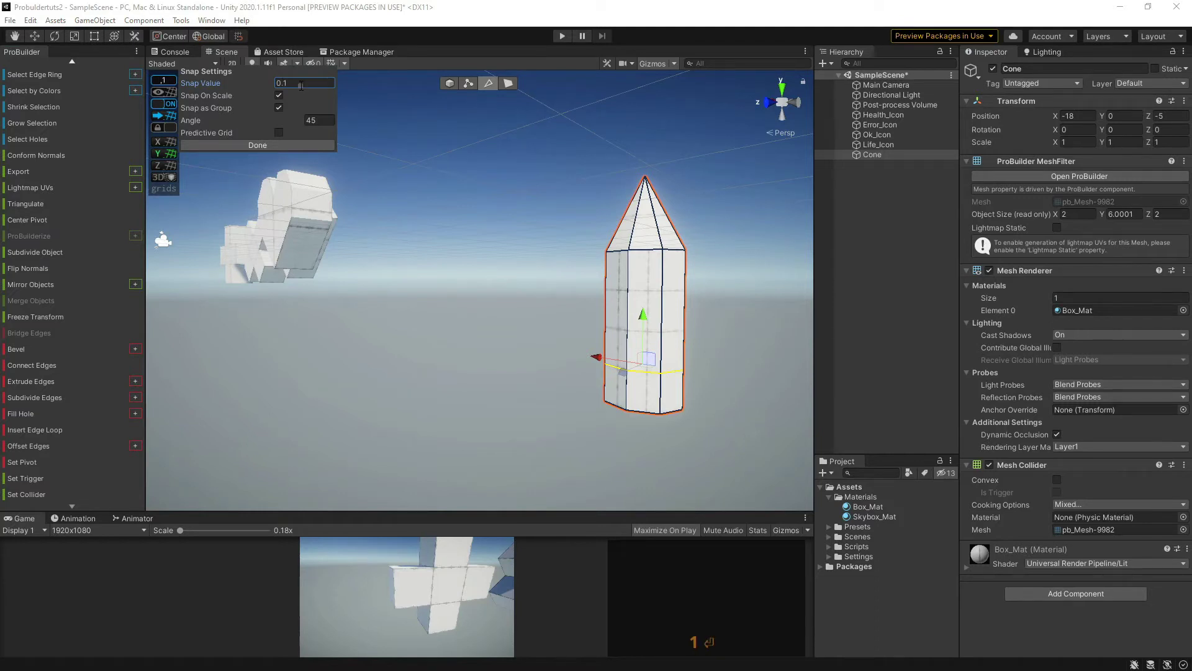
key(Escape)
click(273, 145)
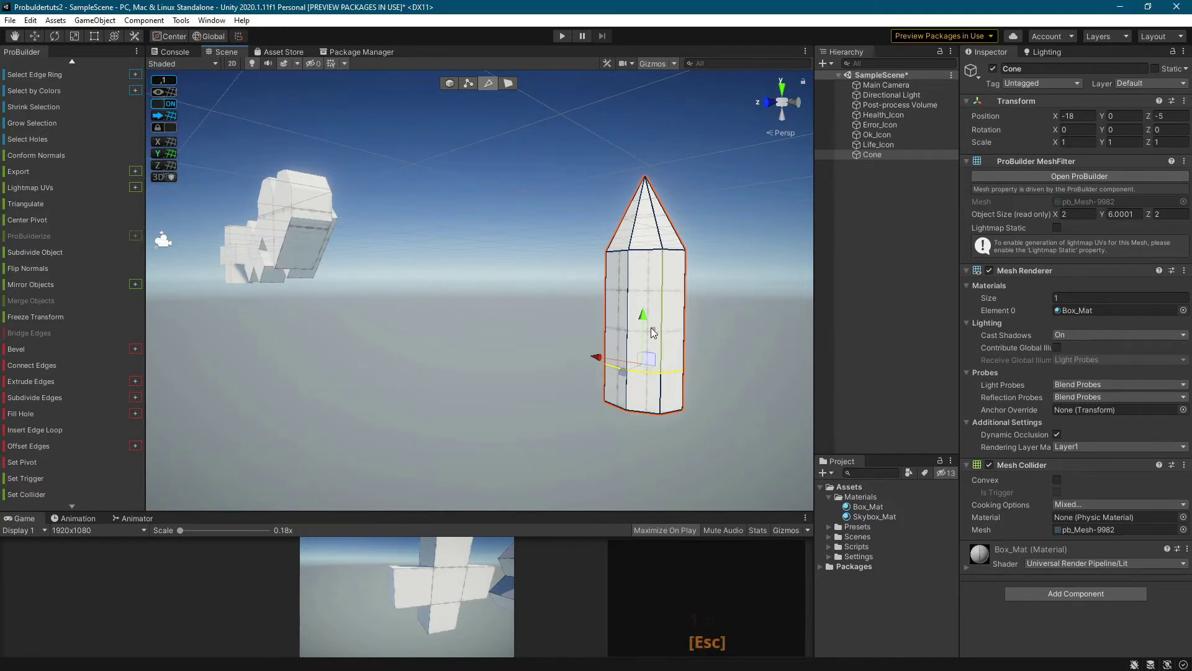
drag(642, 318, 639, 349)
click(507, 83)
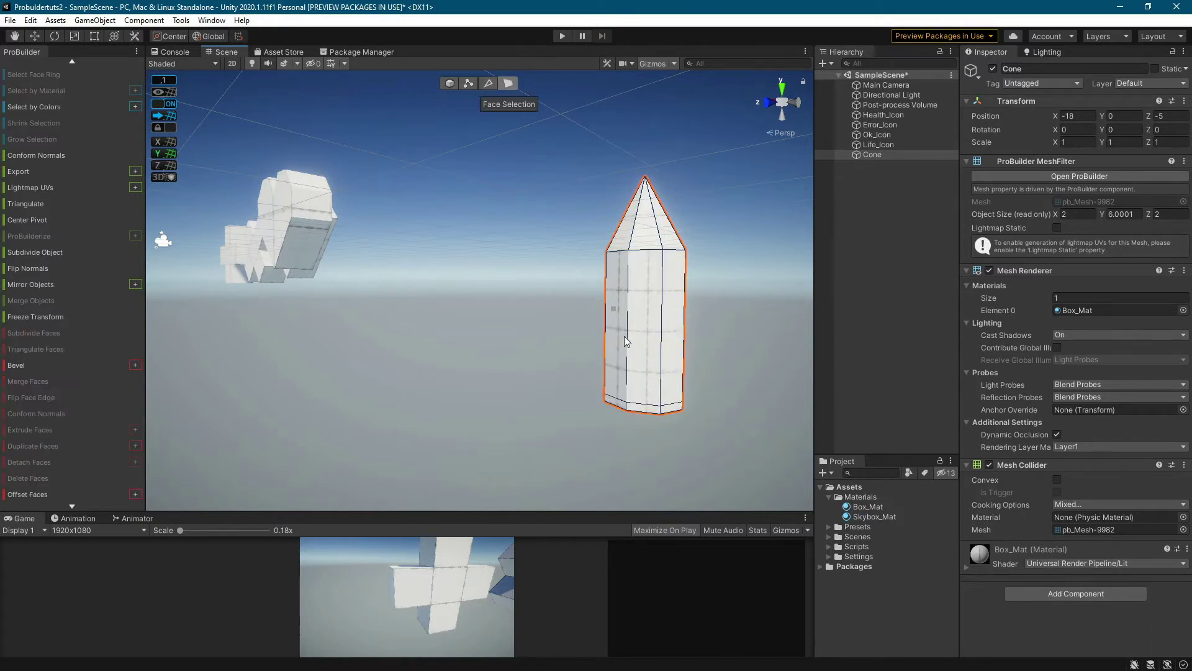
Step: Select all eight narrow side faces of the thin band around the bottom of the cone's body
click(647, 409)
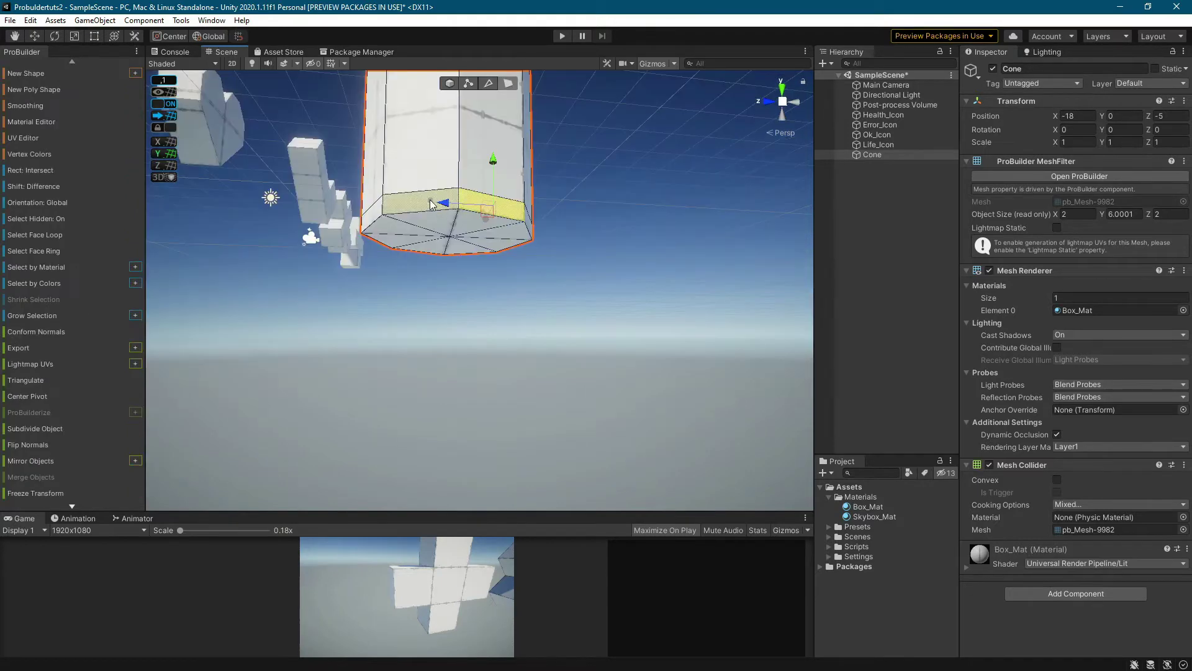
shift+click(424, 203)
shift+click(371, 210)
right_drag(614, 238, 280, 303)
shift+click(449, 247)
shift+click(476, 247)
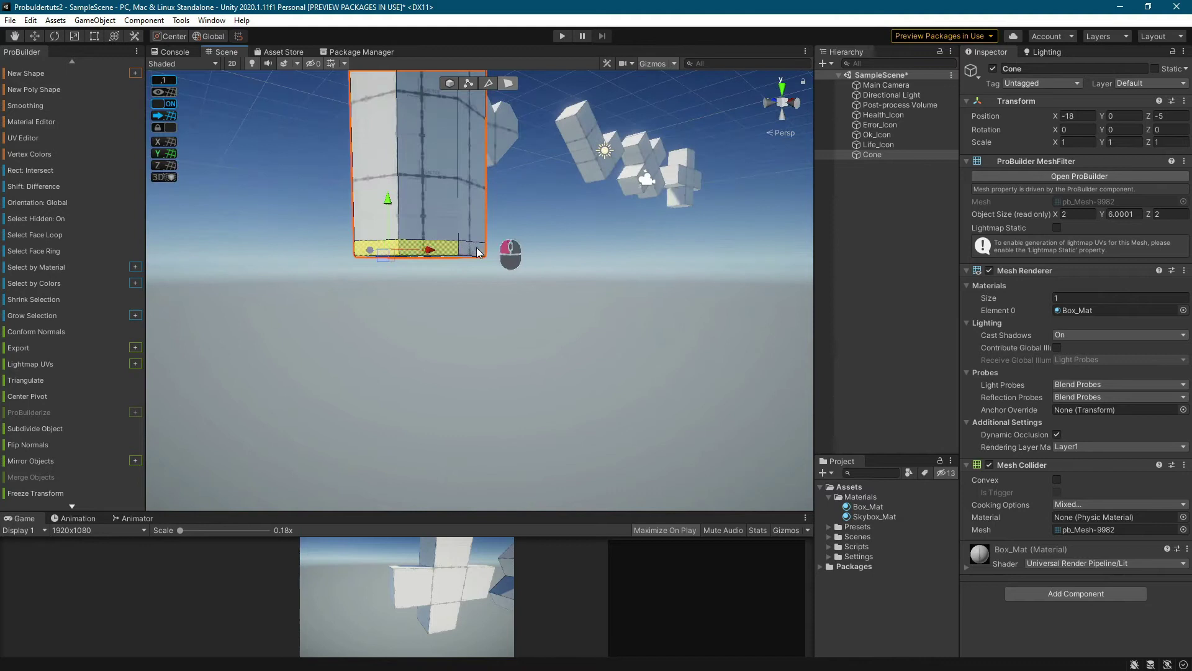
right_drag(614, 248, 463, 276)
alt+drag(517, 270, 416, 289)
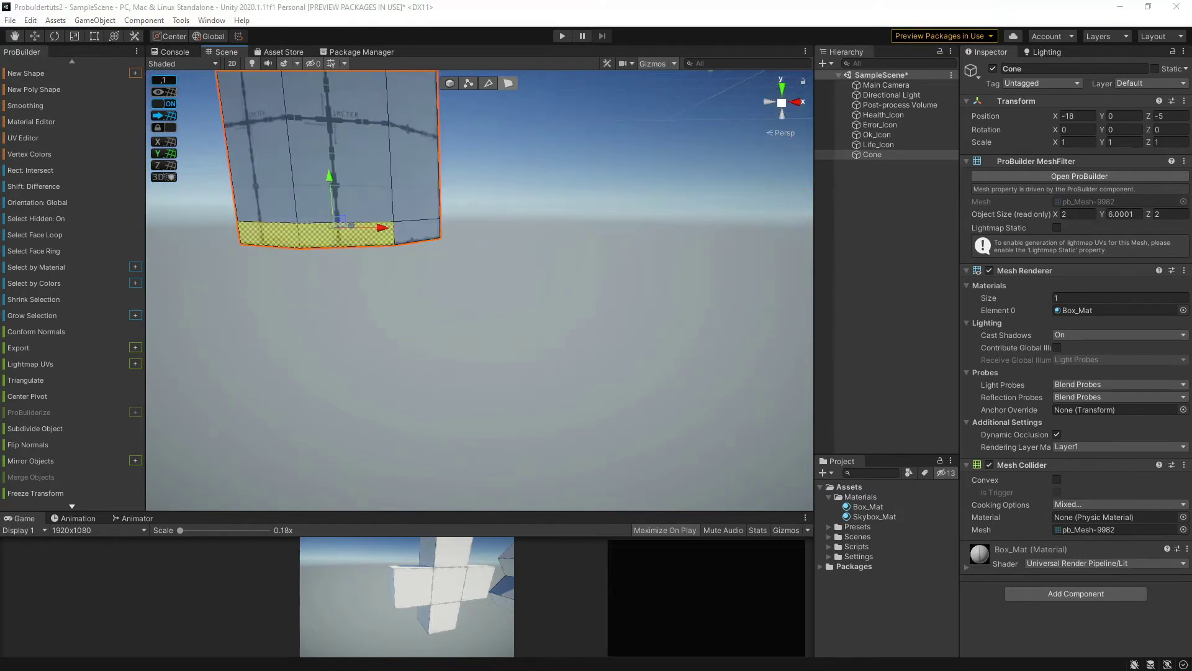
shift+click(417, 231)
right_drag(554, 227, 378, 272)
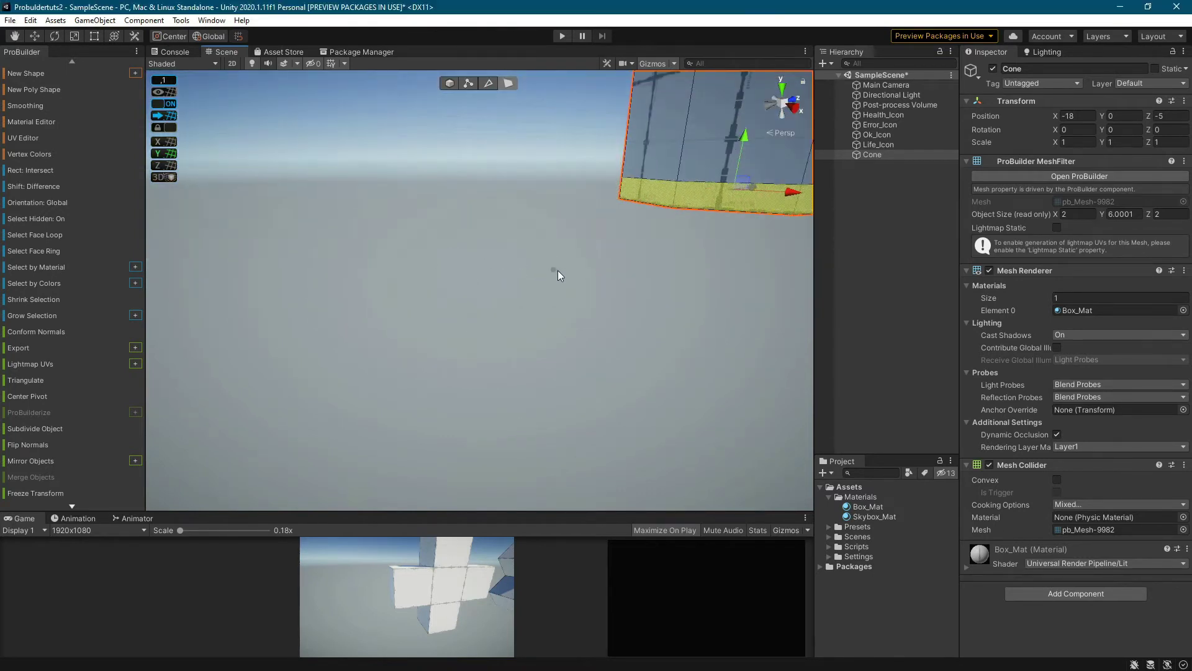
middle_drag(558, 272, 364, 272)
right_drag(365, 272, 180, 223)
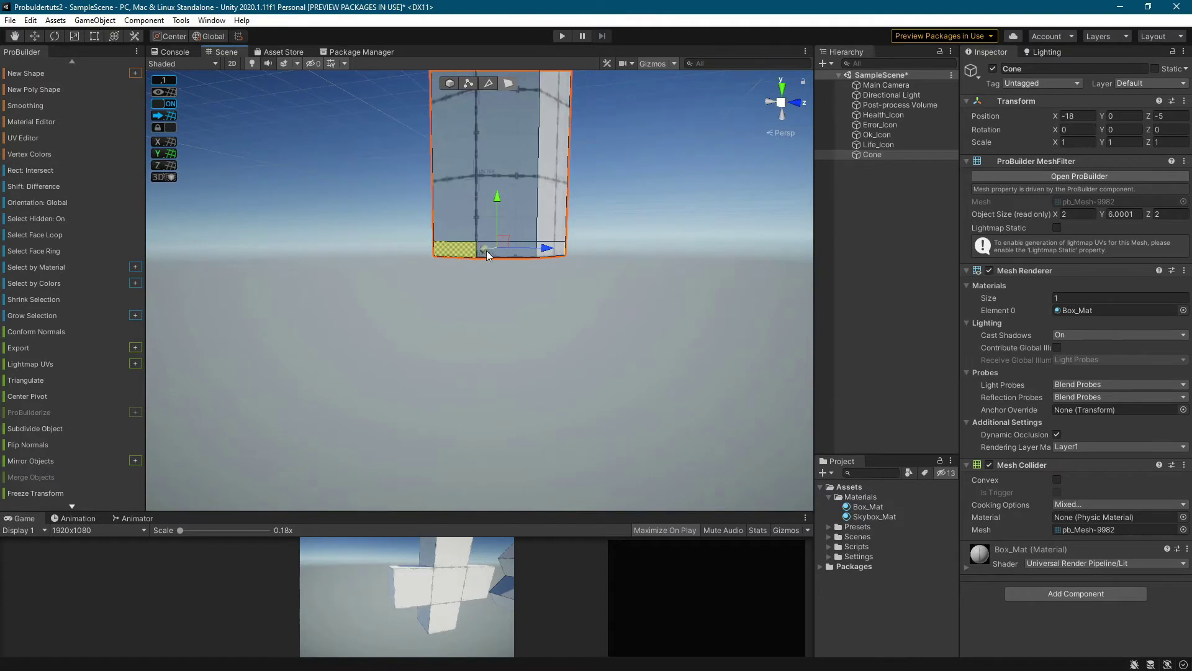
alt+drag(486, 251, 376, 256)
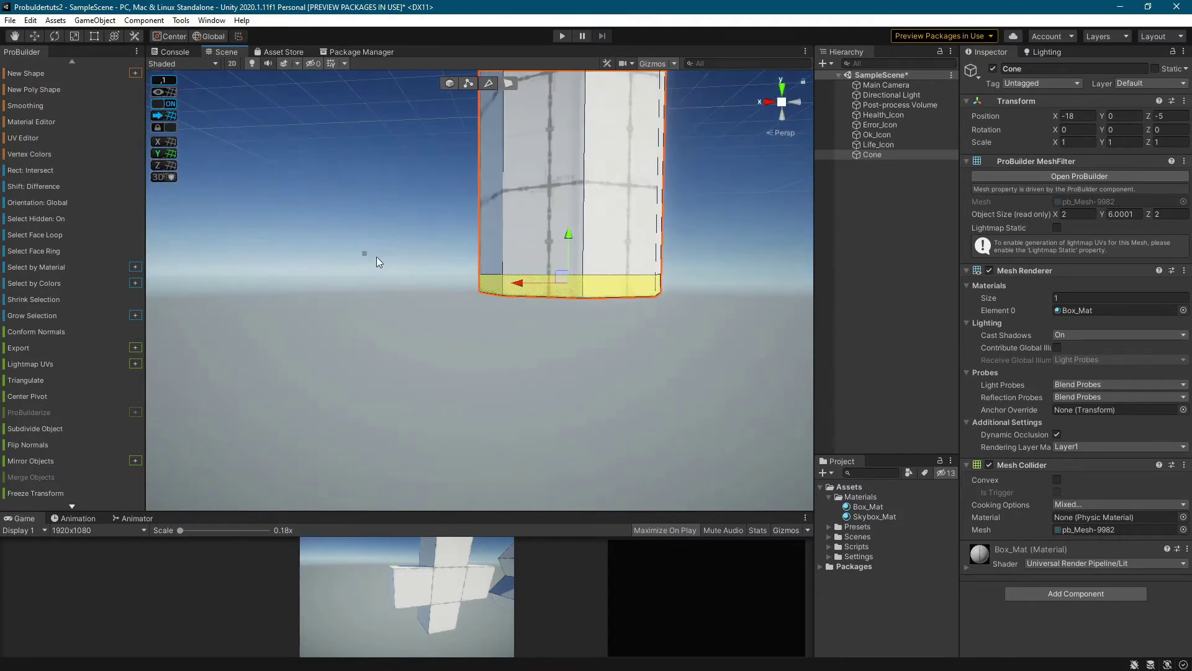
middle_drag(404, 283, 236, 272)
right_drag(441, 267, 340, 263)
right_drag(566, 273, 472, 271)
middle_drag(590, 282, 393, 171)
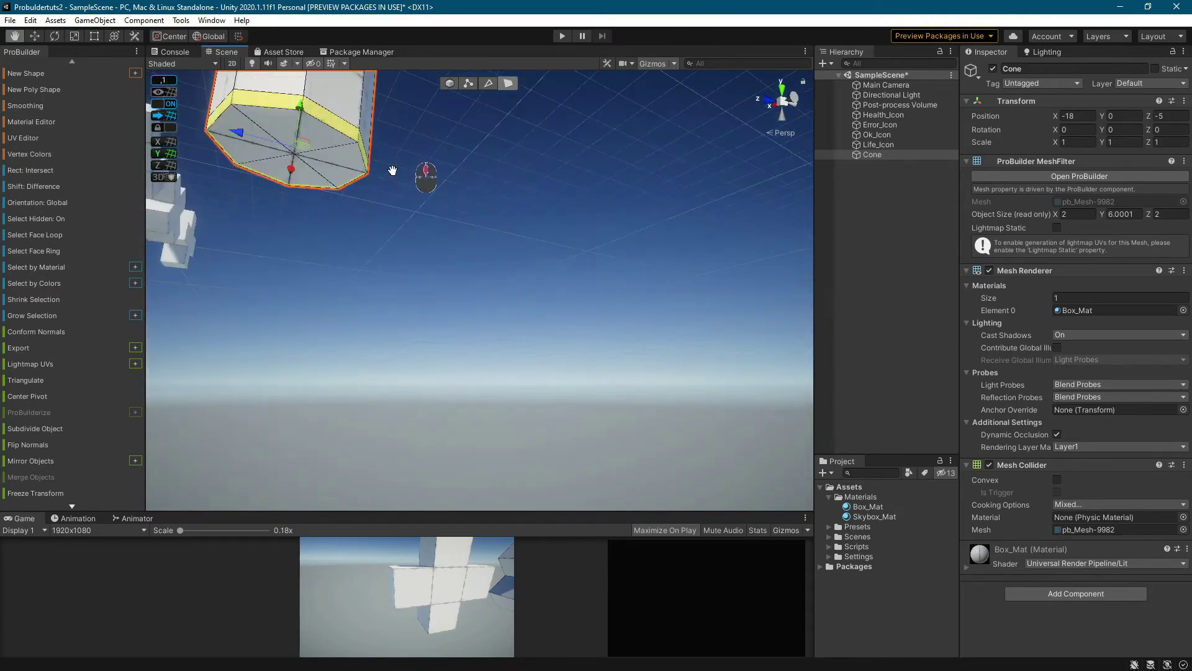
alt+drag(392, 170, 642, 311)
Step: Open the Extrude Faces options and set the extrusion to follow the Vertex Normal
scroll(91, 348, down, 3)
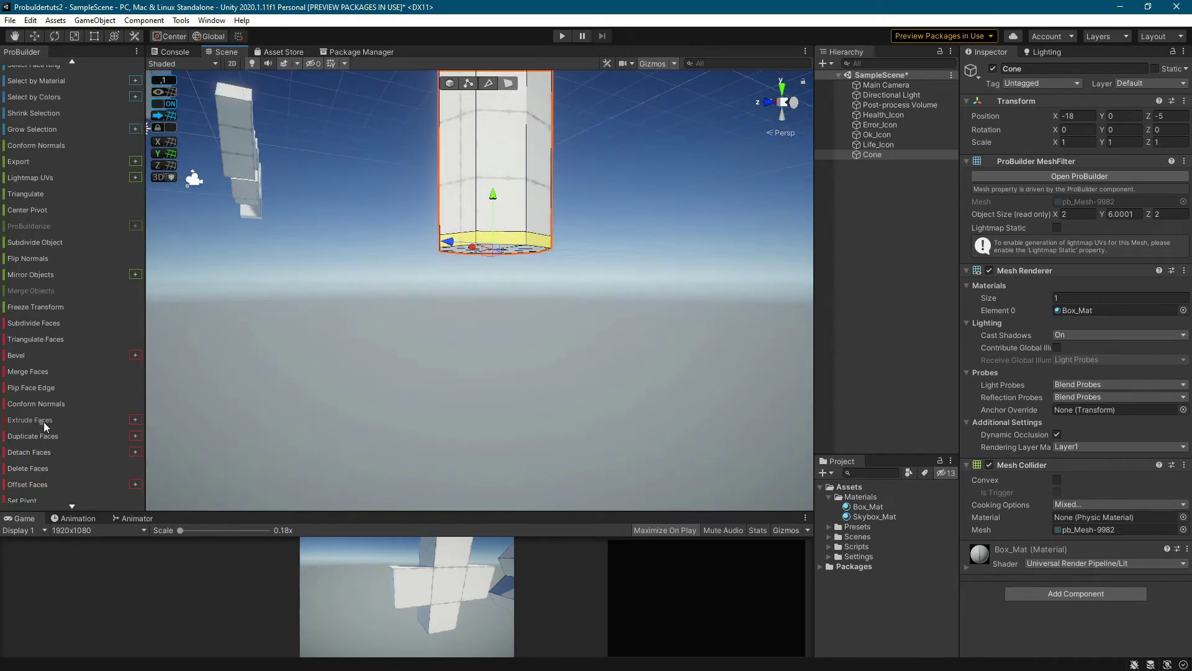
click(135, 420)
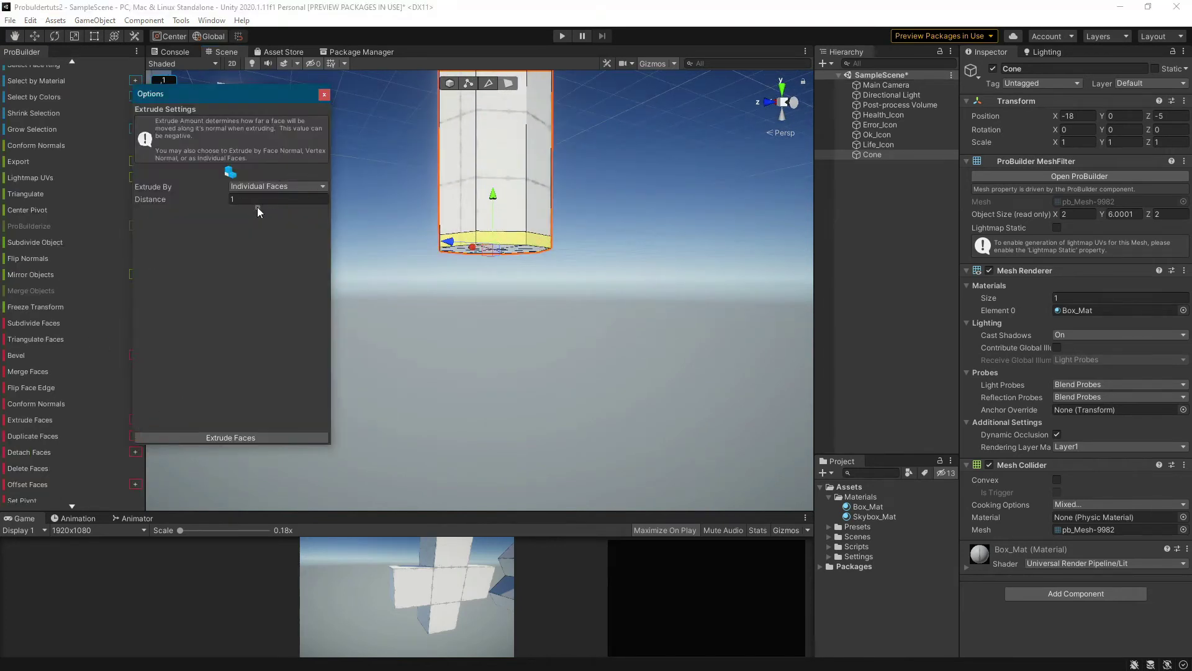
click(273, 186)
click(277, 214)
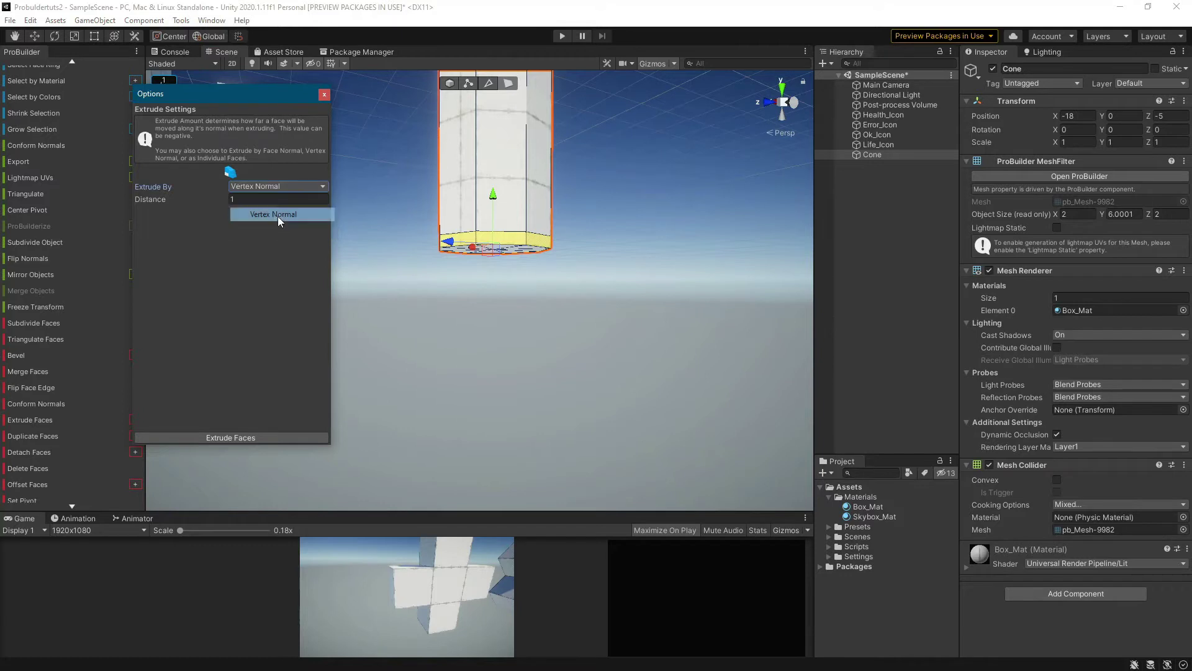
Step: Try extruding the band's faces outward by 1 and by 0.2, undoing each attempt
click(253, 435)
middle_drag(680, 400, 605, 397)
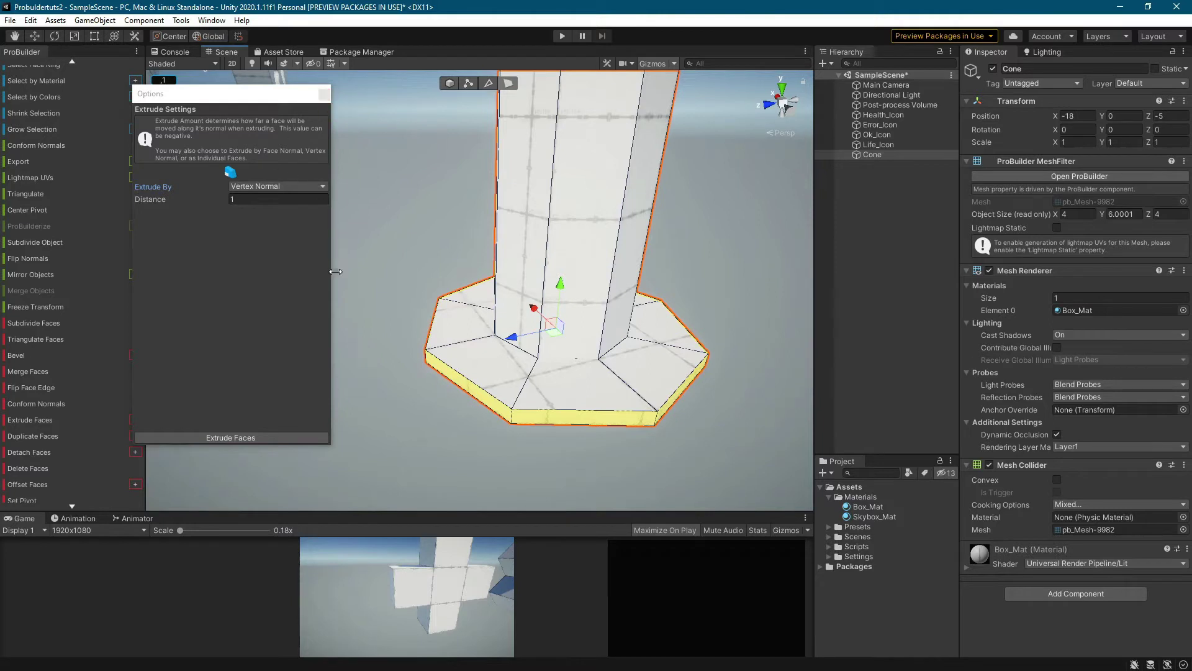
key(ctrl+z)
click(269, 199)
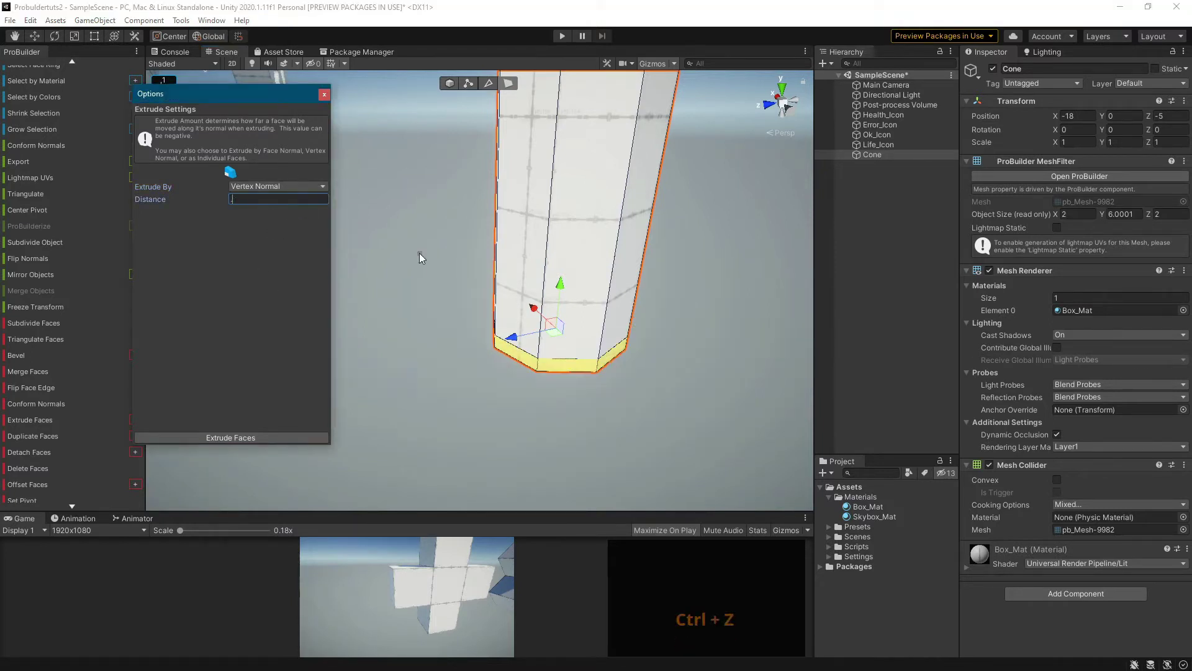
text(.2)
click(252, 438)
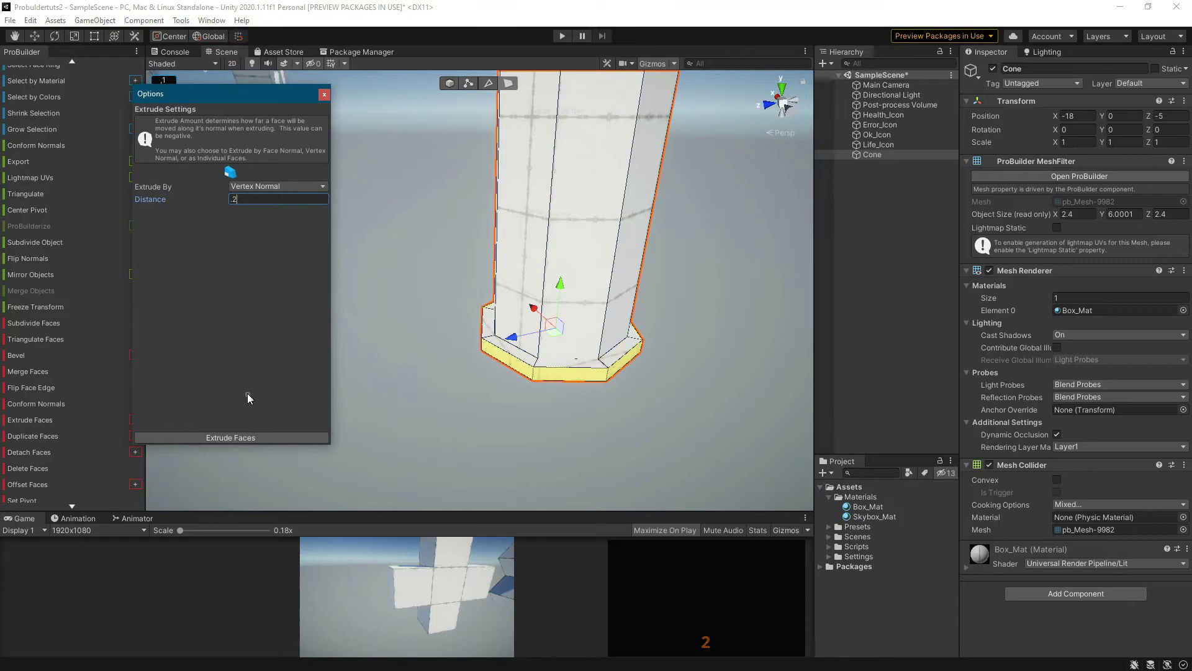
key(ctrl+z)
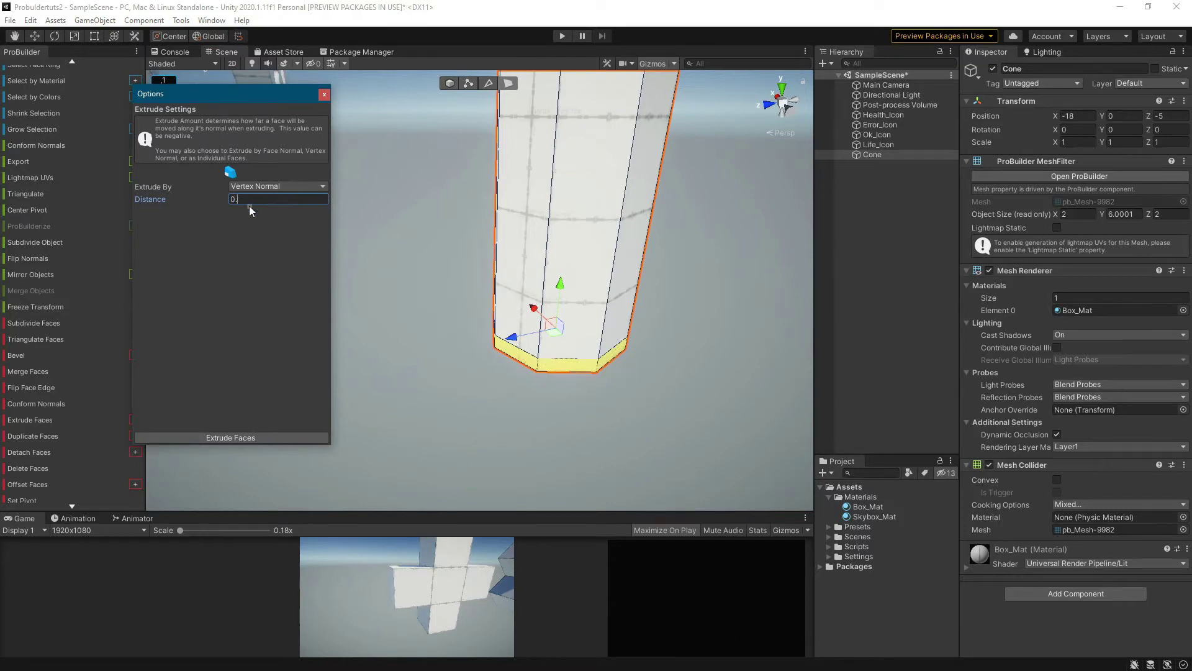
Step: Set the extrude distance to 0.4, extrude the band's faces outward into a flange, and close the options
key(BackSpace)
text(4)
click(250, 438)
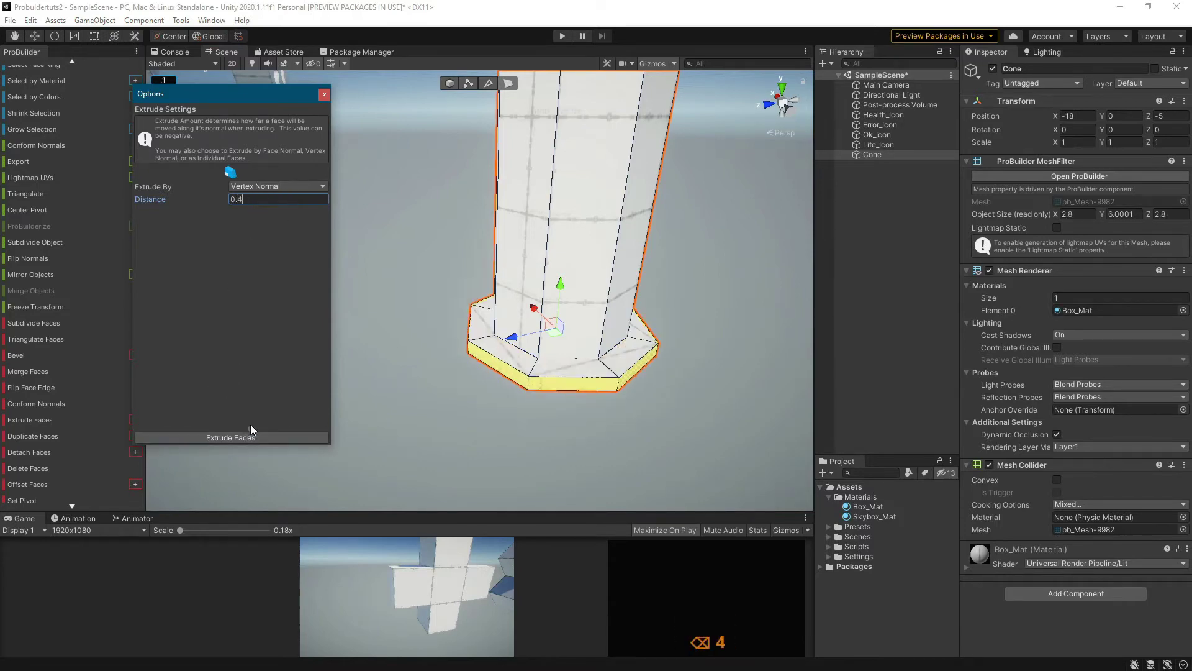
click(324, 93)
Step: Select the eight inner triangular faces on the underside of the base and extrude them down by about 0.3 units
right_drag(439, 385, 453, 295)
middle_drag(453, 295, 465, 253)
right_drag(594, 434, 599, 399)
middle_drag(598, 399, 570, 290)
click(537, 143)
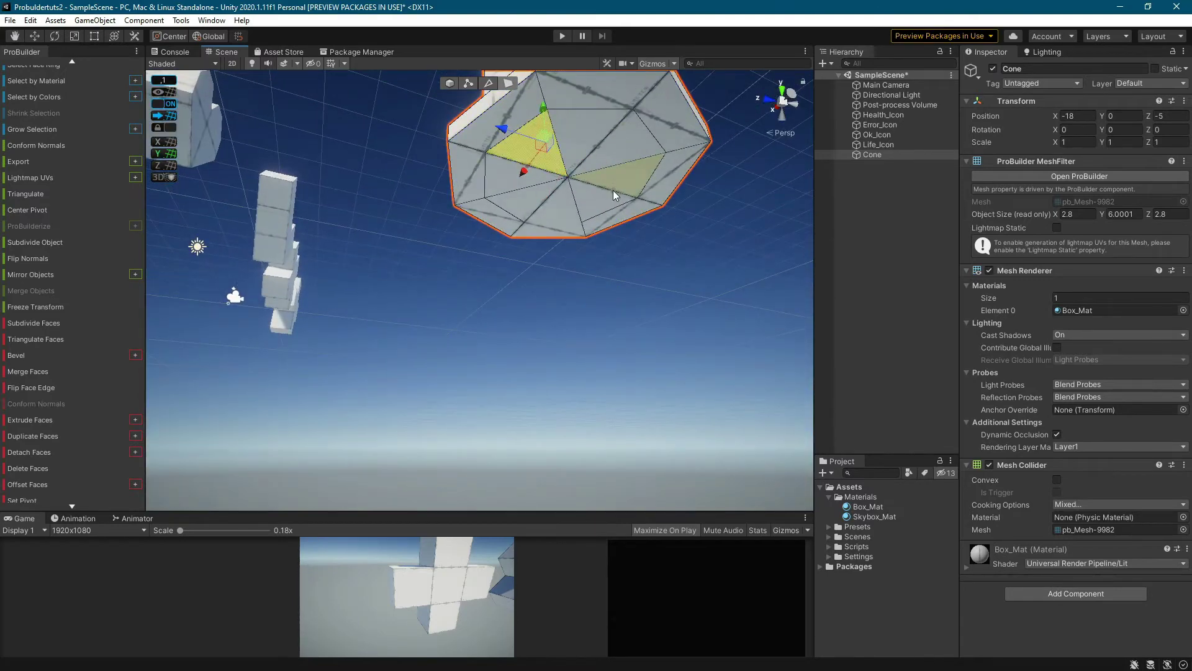
shift+click(582, 137)
shift+click(621, 142)
shift+click(625, 173)
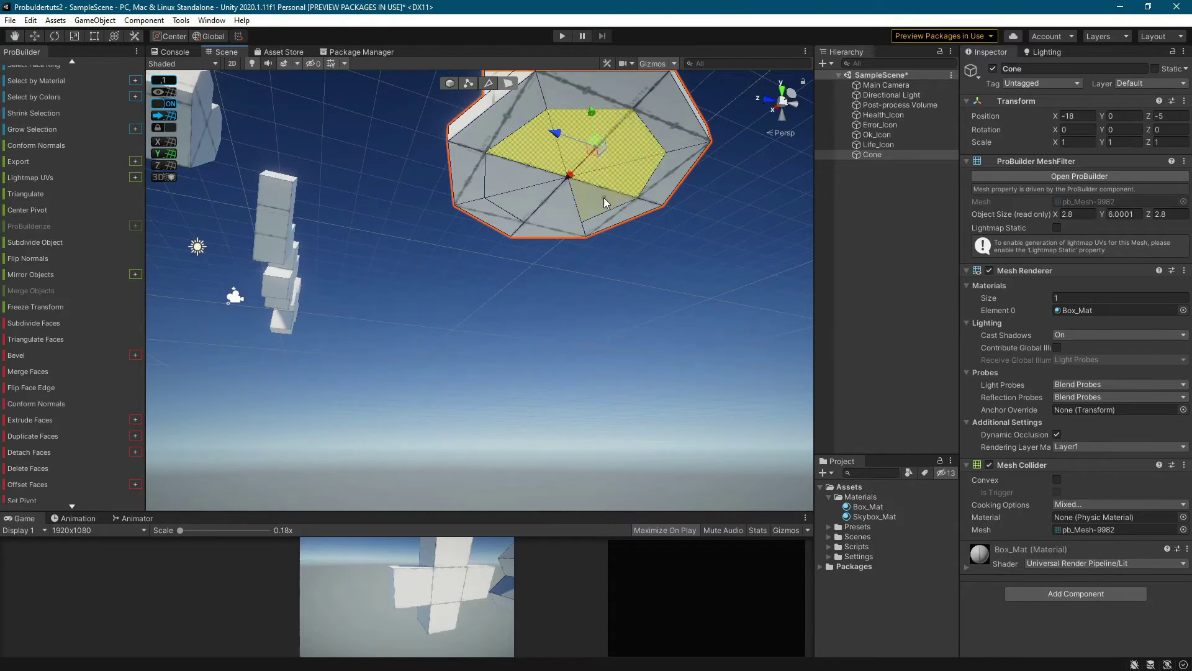
shift+click(604, 197)
shift+click(561, 209)
shift+click(520, 204)
shift+click(505, 177)
shift+drag(563, 142, 563, 172)
Step: Raise the extruded underside faces by 0.1 units and return to object selection
middle_drag(681, 199, 701, 281)
scroll(700, 282, up, 1)
scroll(700, 282, down, 5)
scroll(661, 226, up, 1)
right_drag(660, 226, 677, 296)
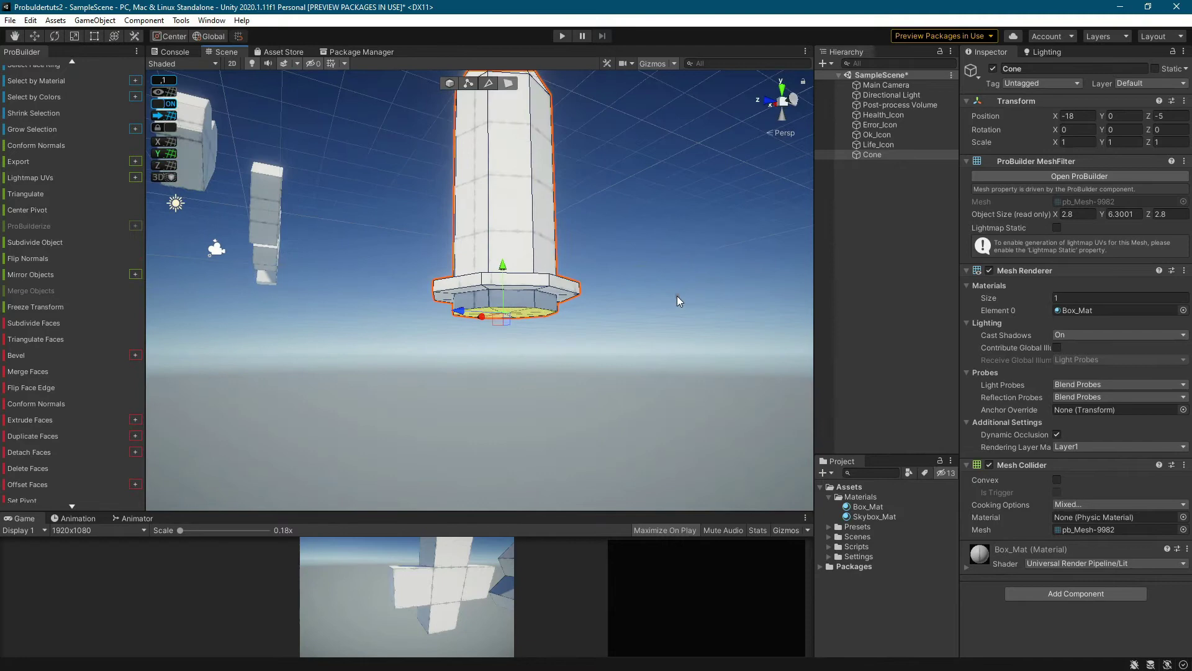
middle_drag(677, 296, 682, 360)
drag(509, 330, 510, 323)
right_drag(550, 437, 559, 373)
middle_drag(558, 373, 574, 292)
middle_drag(612, 215, 618, 261)
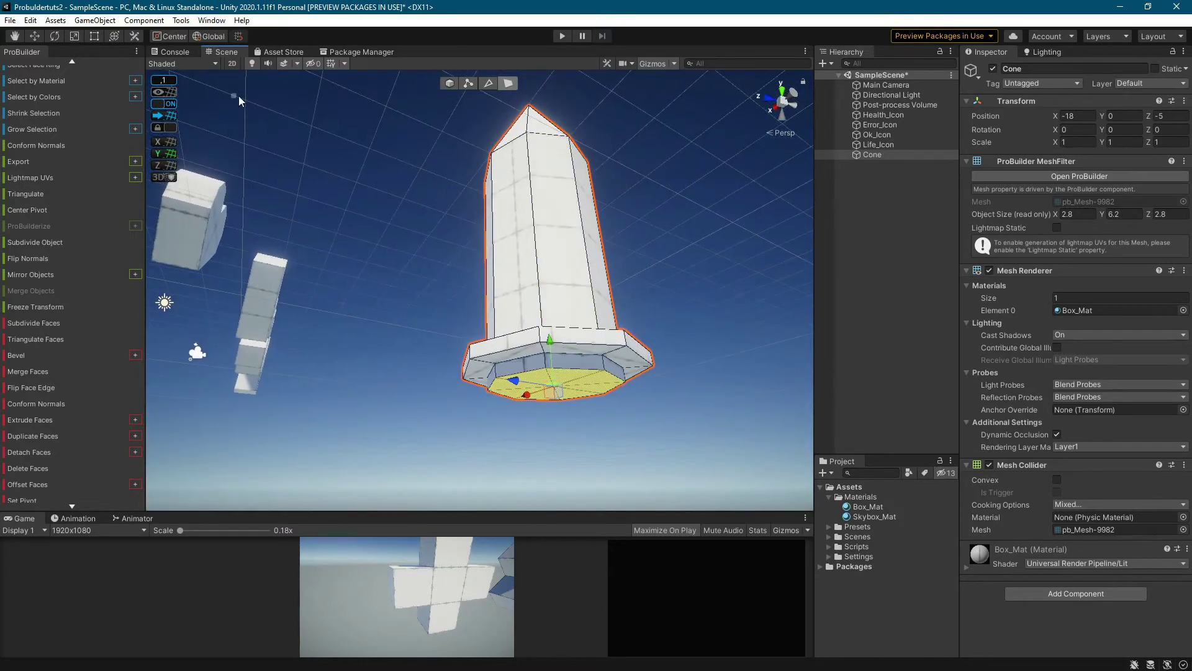
key(Escape)
Step: In face selection mode, pick one outer side face of the base flange and select its whole face loop
scroll(531, 220, down, 5)
right_drag(531, 220, 645, 261)
middle_drag(646, 261, 600, 313)
scroll(594, 440, up, 4)
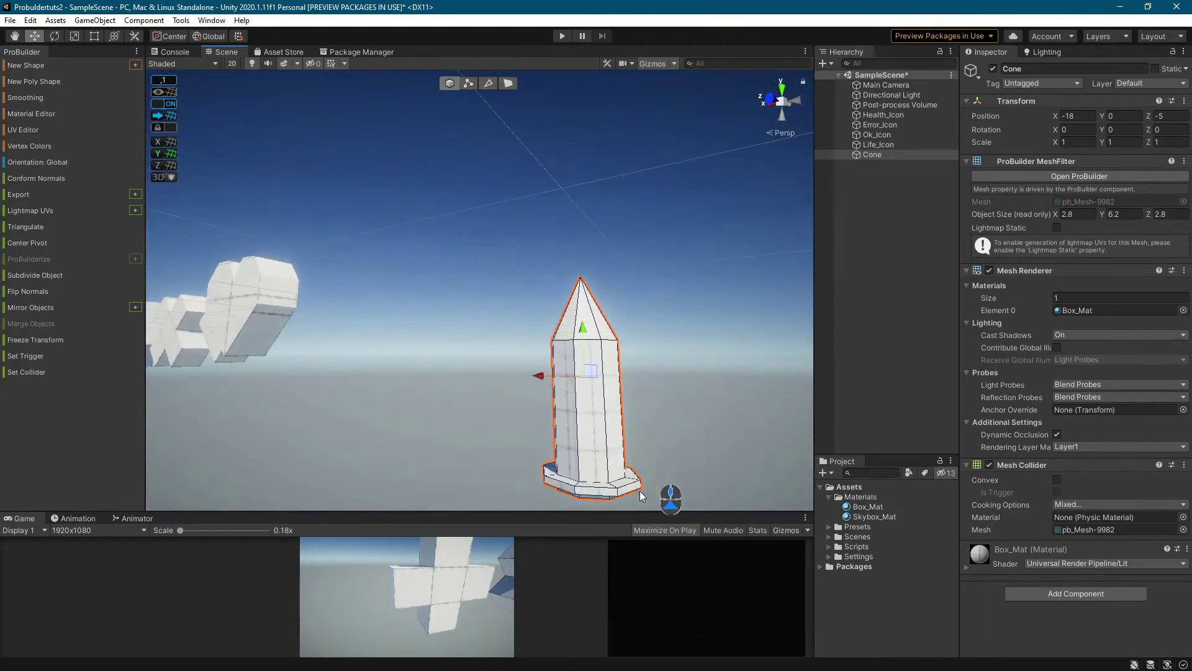
right_drag(596, 288, 609, 386)
middle_drag(615, 348, 595, 494)
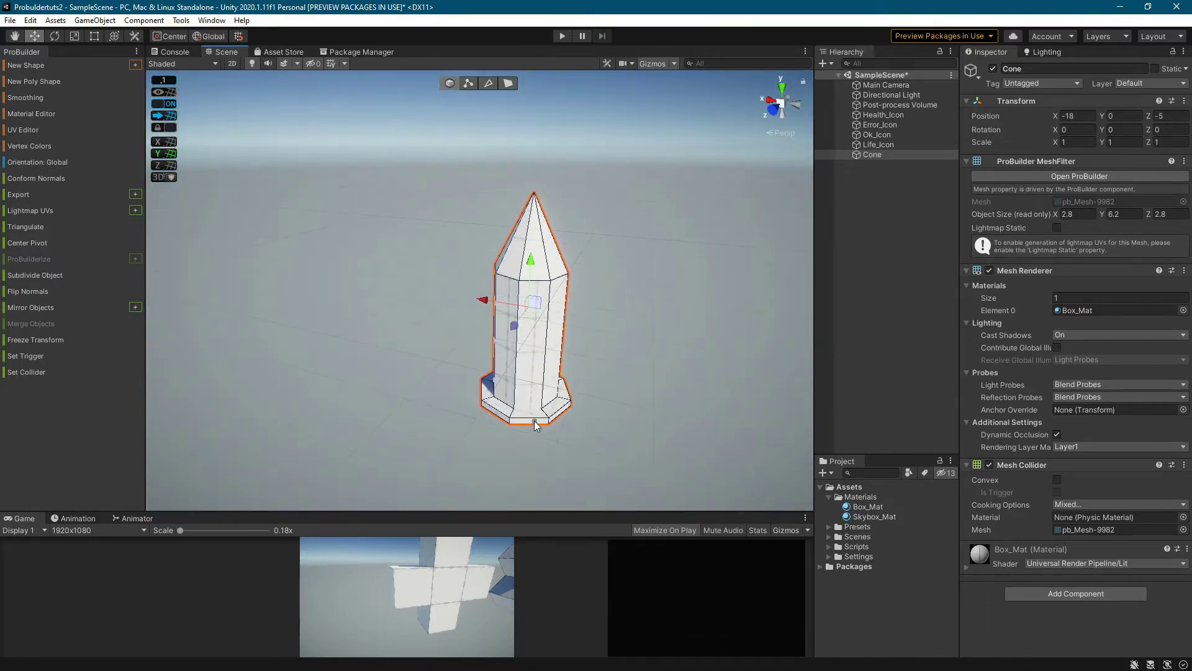
scroll(534, 420, up, 4)
middle_drag(557, 427, 564, 376)
click(508, 83)
click(590, 407)
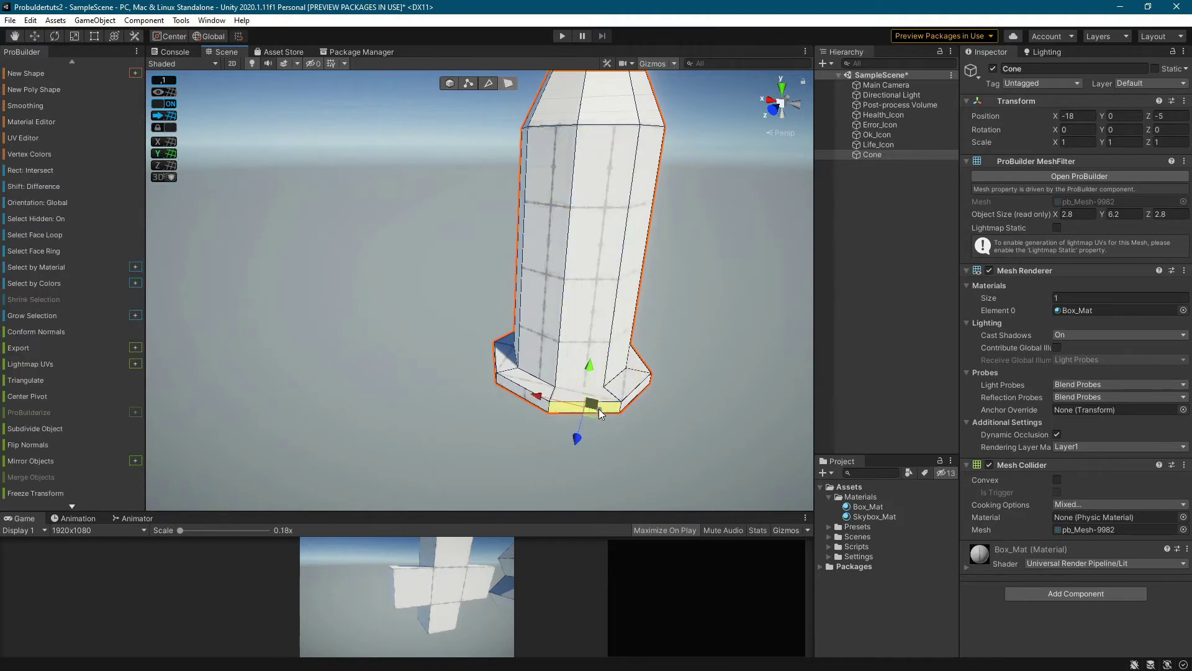
click(33, 237)
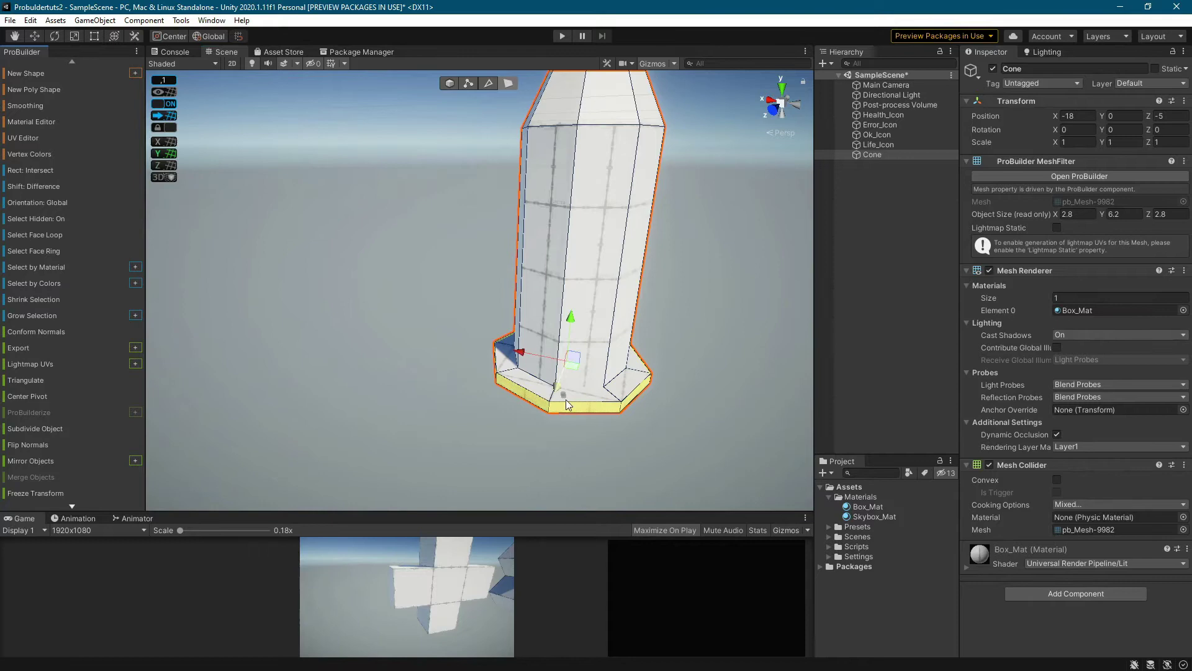
Step: Try scaling the flange's outer faces along a single axis, including with extrusion, and undo the attempts
middle_drag(565, 400, 680, 394)
scroll(639, 393, down, 3)
scroll(639, 394, up, 3)
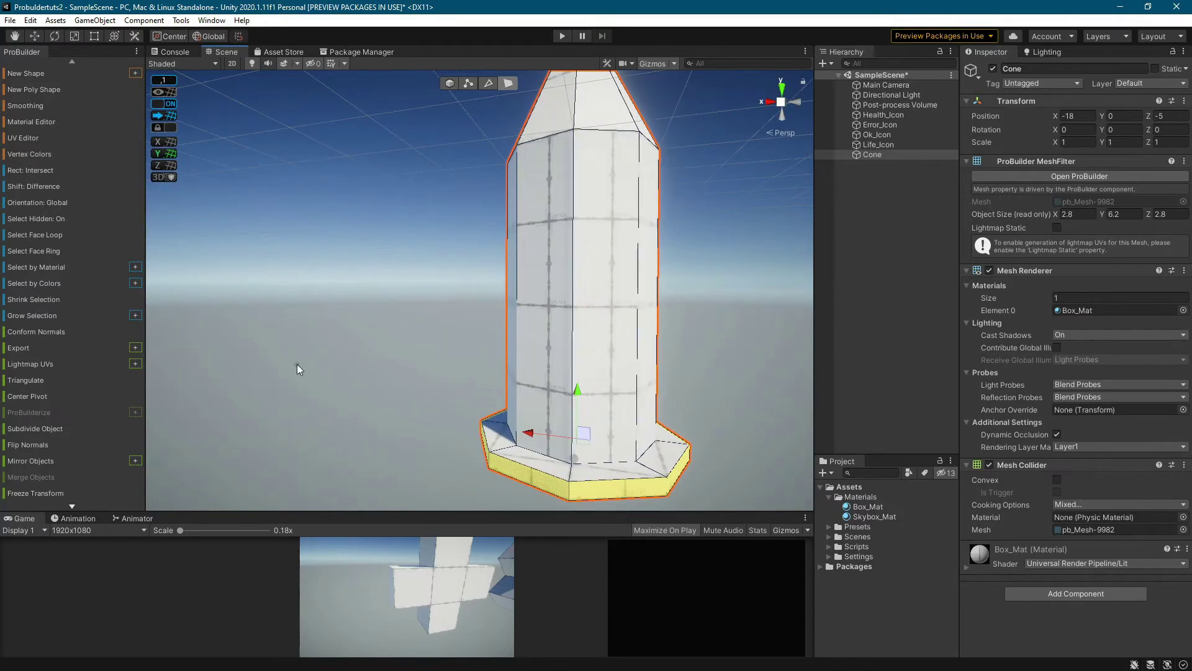
key(r)
drag(528, 435, 532, 434)
key(ctrl+z)
alt+drag(633, 423, 649, 462)
shift+drag(543, 422, 557, 424)
key(ctrl+z)
key(ctrl+z)
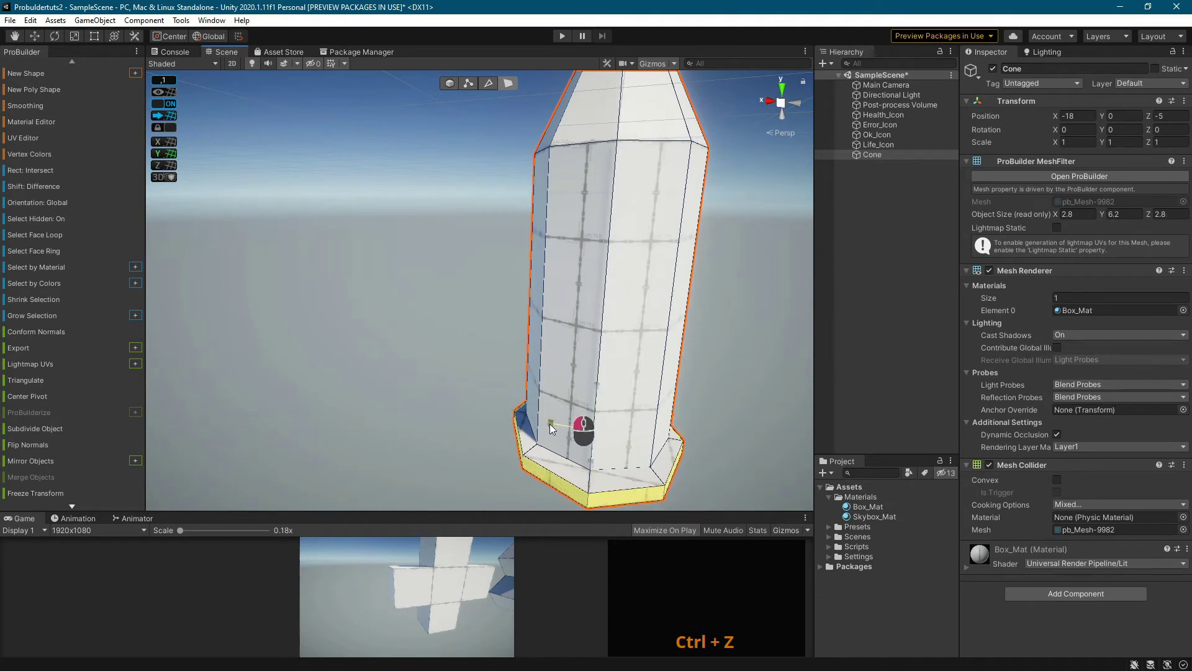
key(ctrl+z)
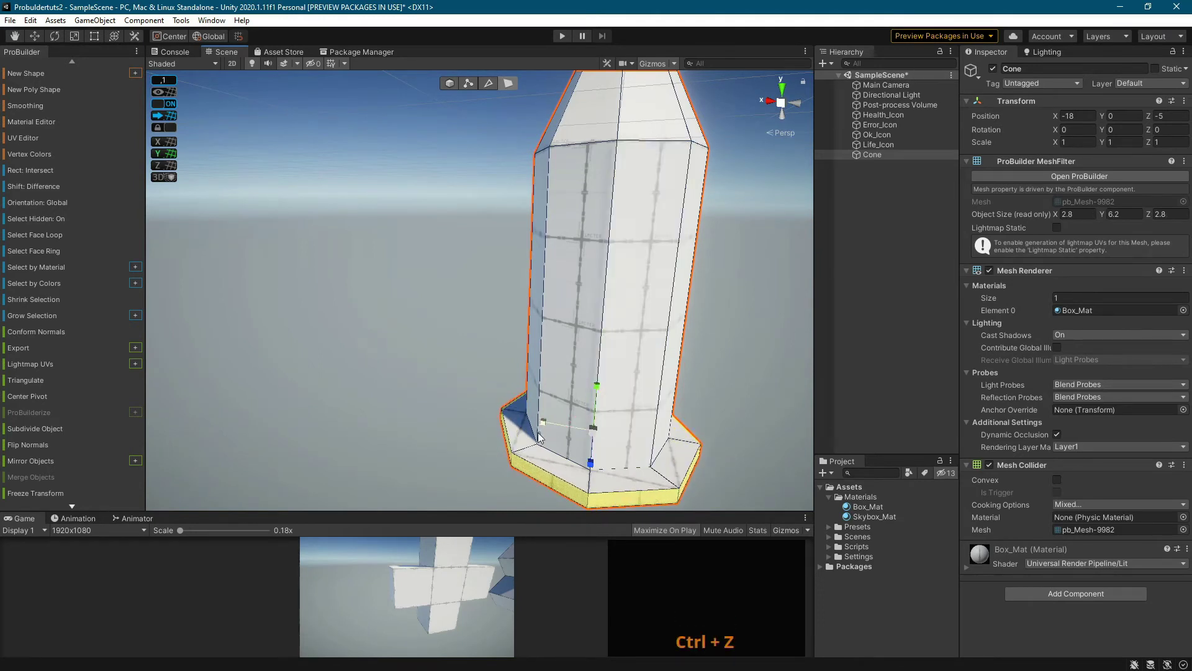
Step: Scale the flange's outer faces inward to about 2.33 by 2.31 units across, and return to object selection
drag(542, 422, 633, 463)
scroll(714, 429, down, 5)
right_drag(663, 438, 668, 412)
middle_drag(668, 413, 682, 341)
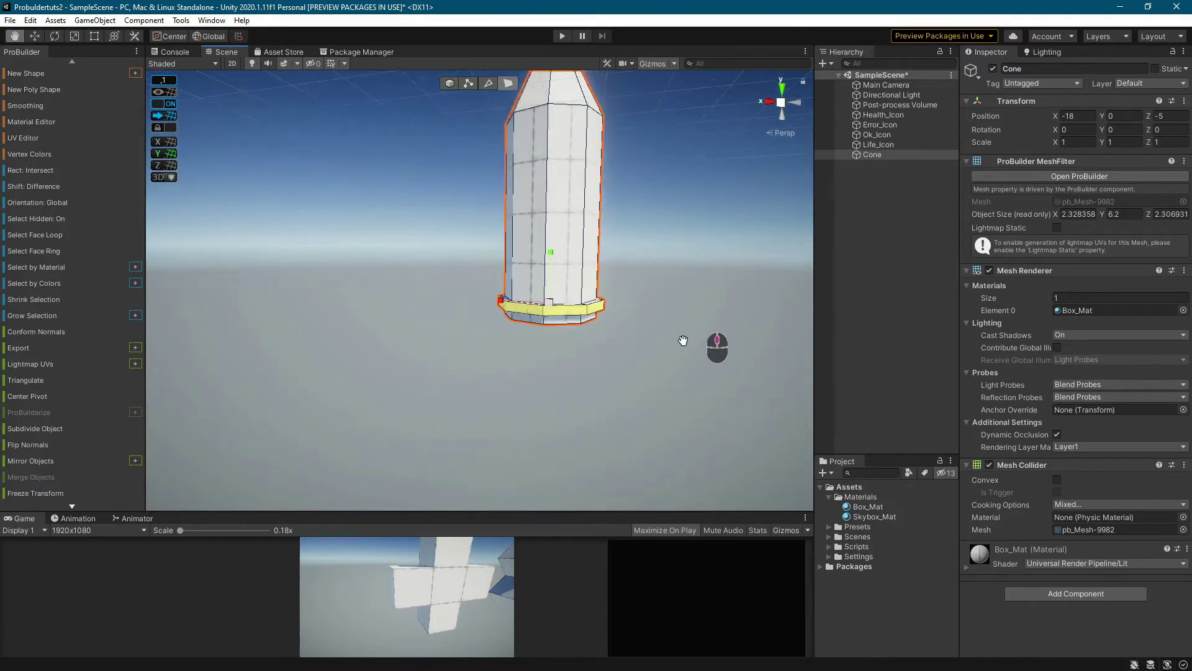
scroll(587, 219, down, 5)
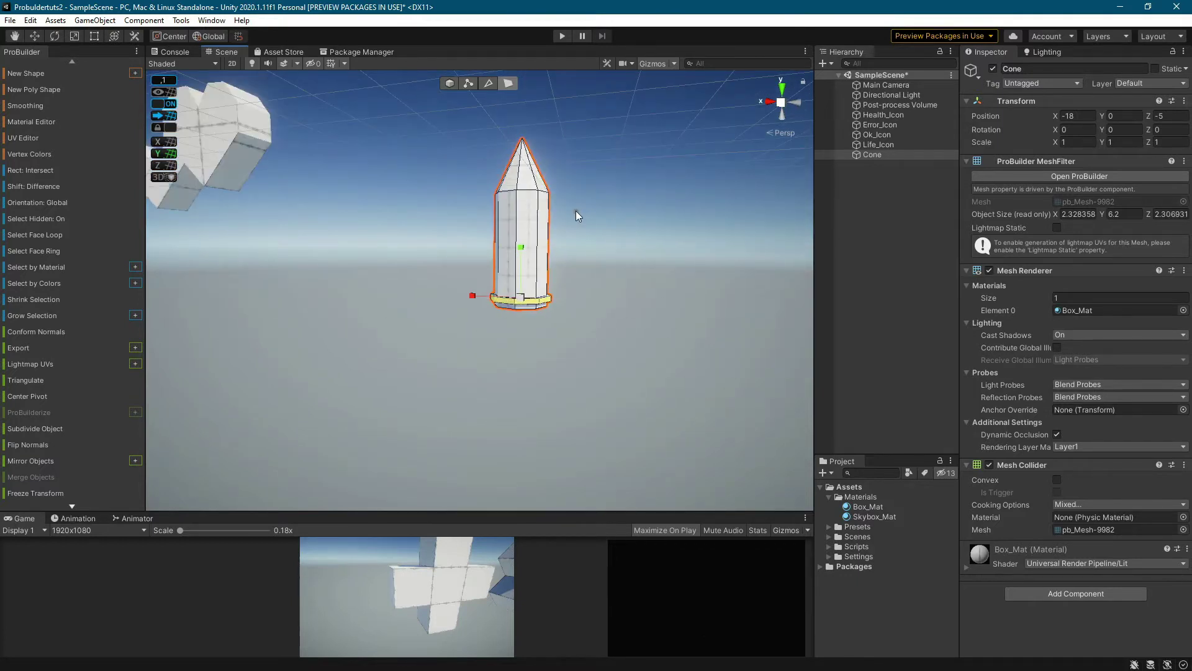
click(449, 84)
Step: Scale the whole cone object uniformly to 0.8 and move it beside the heart icon at X -13.7, Y 0.4
scroll(597, 205, down, 6)
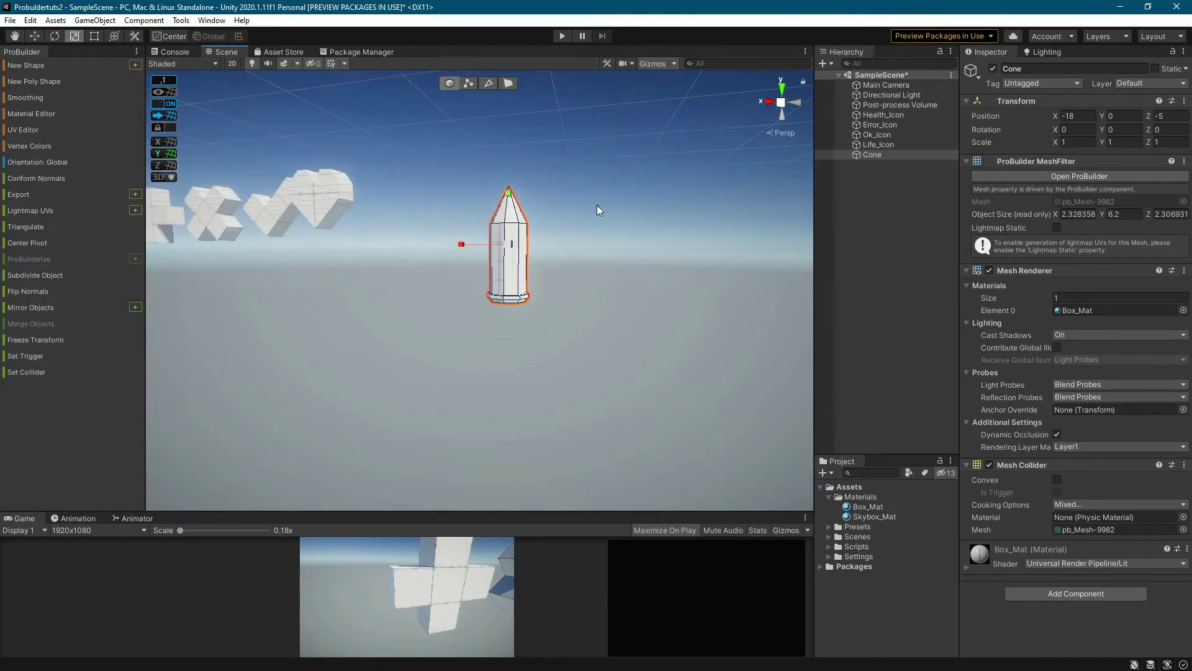
middle_drag(554, 242, 631, 318)
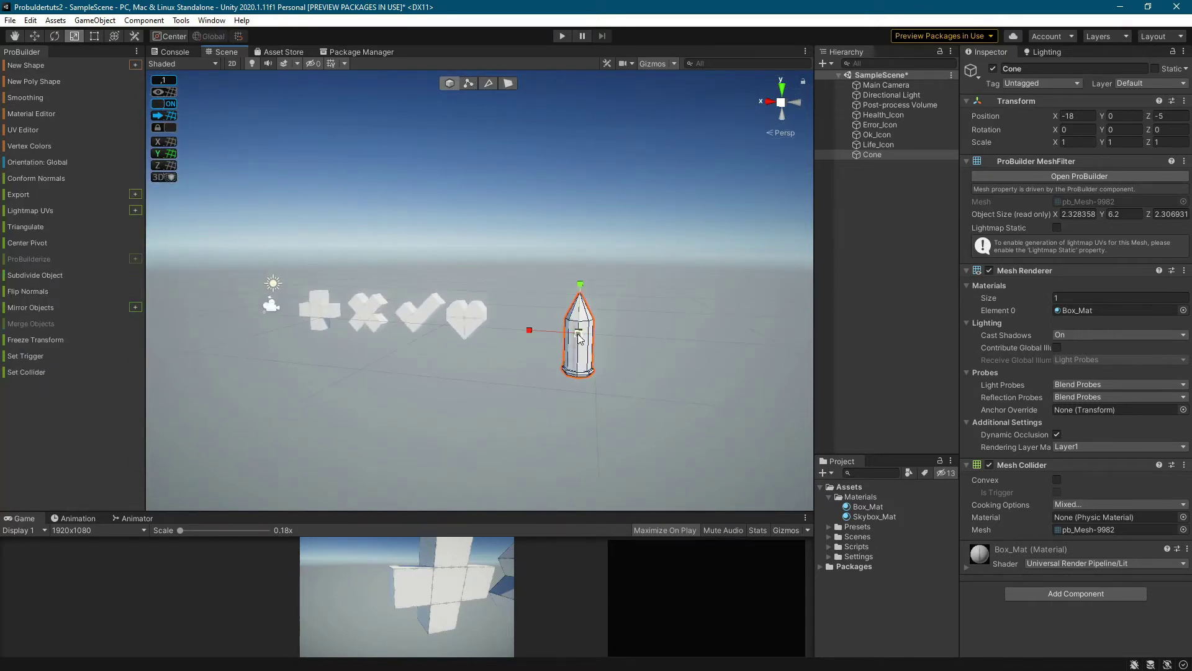
drag(578, 339, 624, 368)
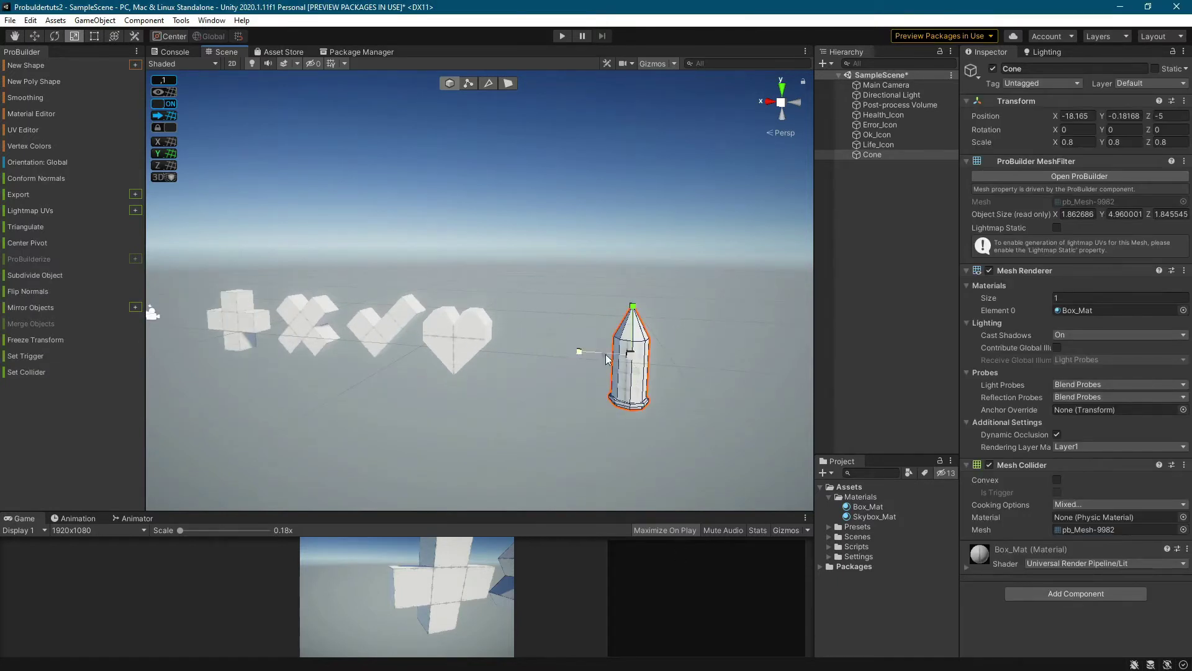
drag(631, 355, 495, 346)
key(w)
drag(542, 296, 542, 277)
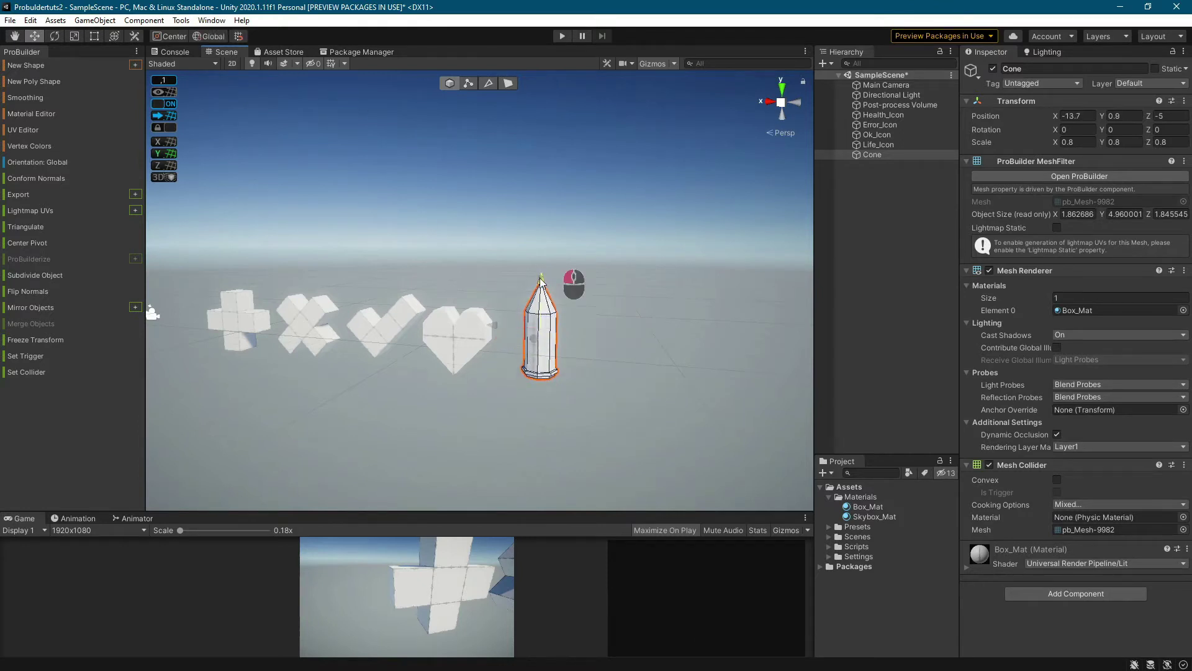
Step: Set the cone's Z position to 0 to line it up with the other icons
scroll(625, 324, down, 4)
right_drag(624, 325, 621, 316)
scroll(520, 319, up, 5)
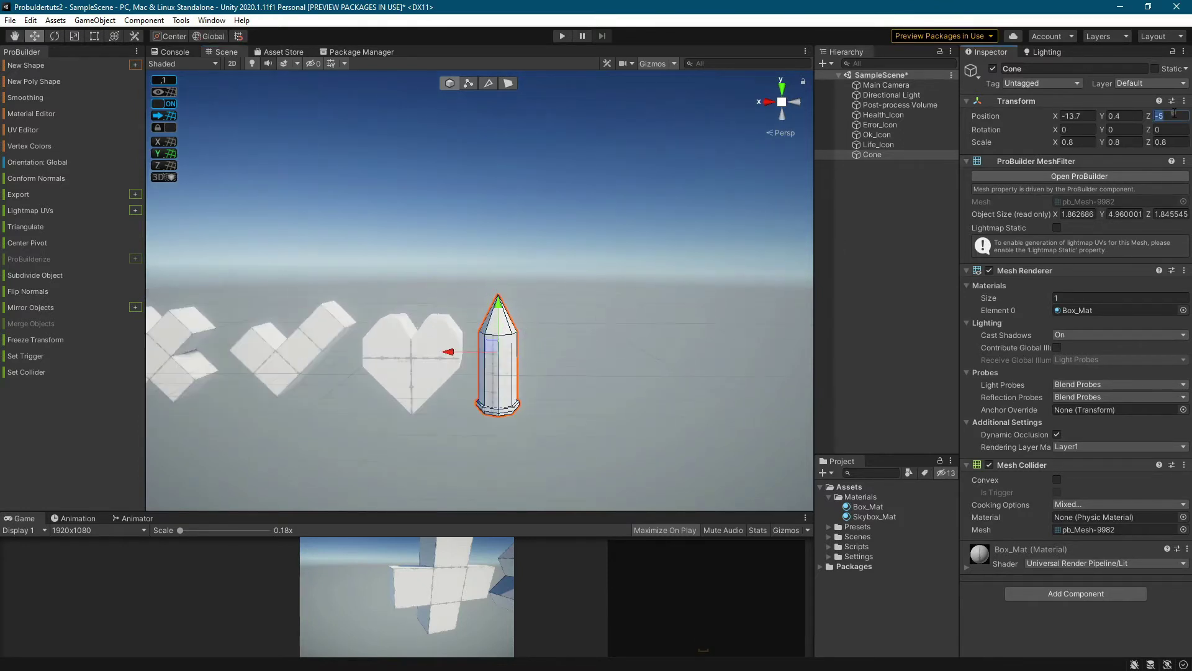
text(0)
scroll(647, 248, up, 1)
middle_drag(647, 248, 663, 301)
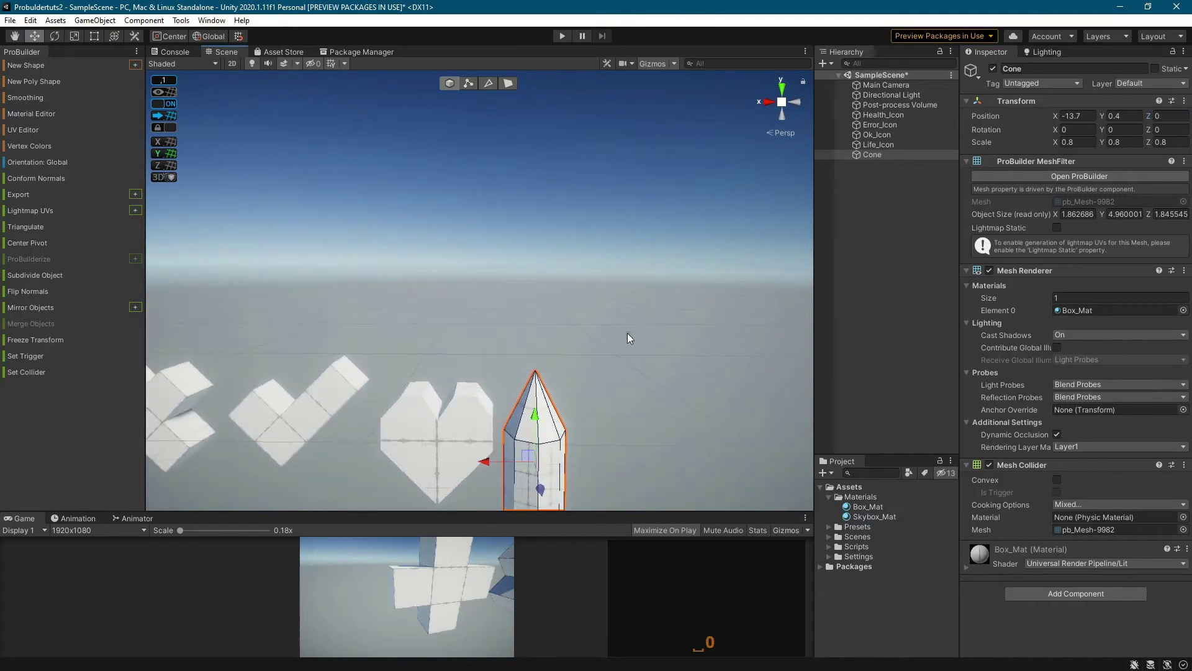
Step: Scale the cone object uniformly to 0.5 and switch to the Move tool
scroll(614, 347, down, 4)
key(r)
drag(514, 407, 514, 414)
key(w)
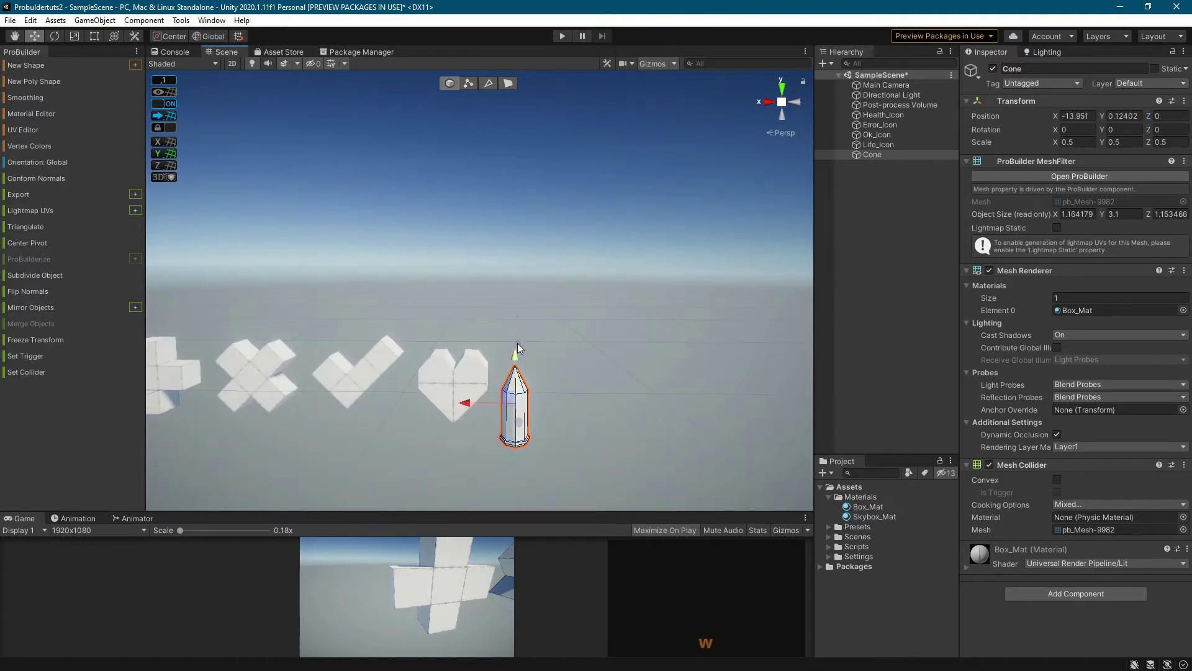
Step: Move the cone icon to X -14.7, Y 0.9, beside the heart icon
drag(517, 342, 520, 330)
scroll(527, 352, down, 3)
drag(443, 406, 455, 406)
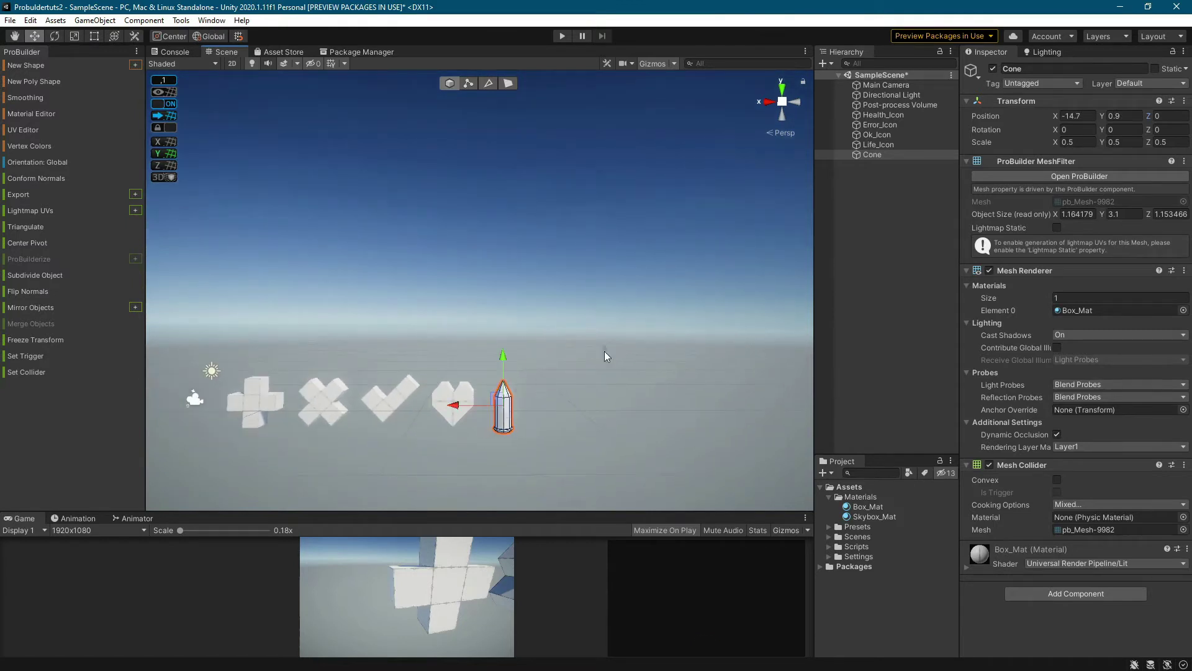
Step: Start a new ProBuilder shape and set its type to Cylinder
click(131, 65)
click(596, 154)
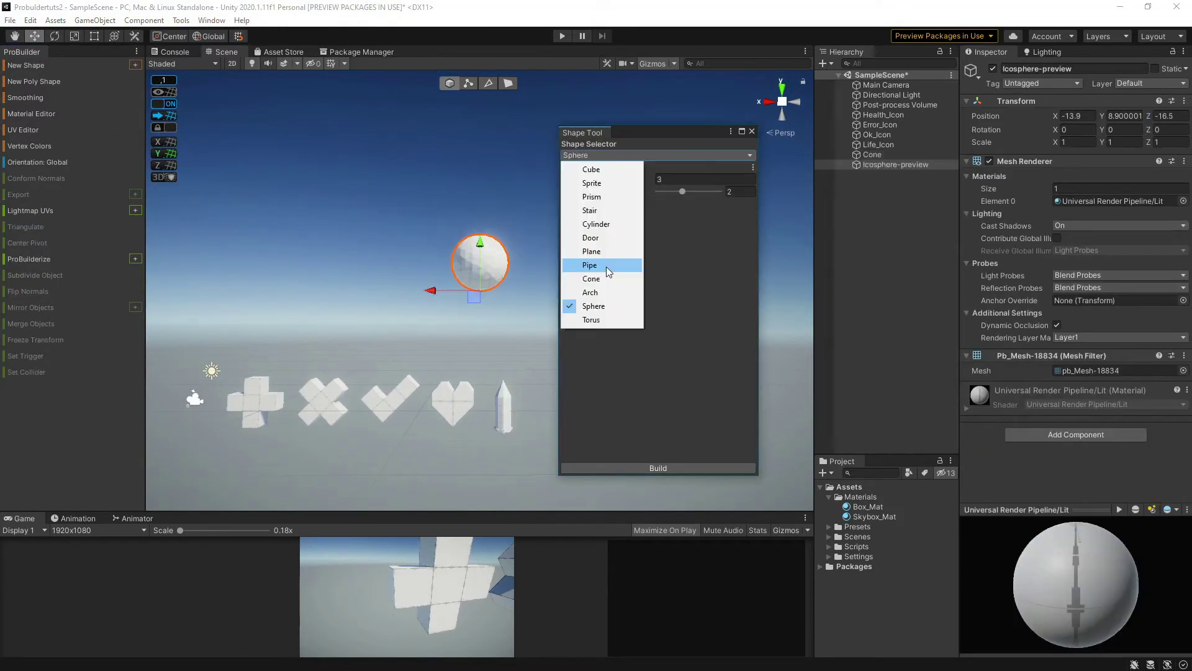
click(605, 224)
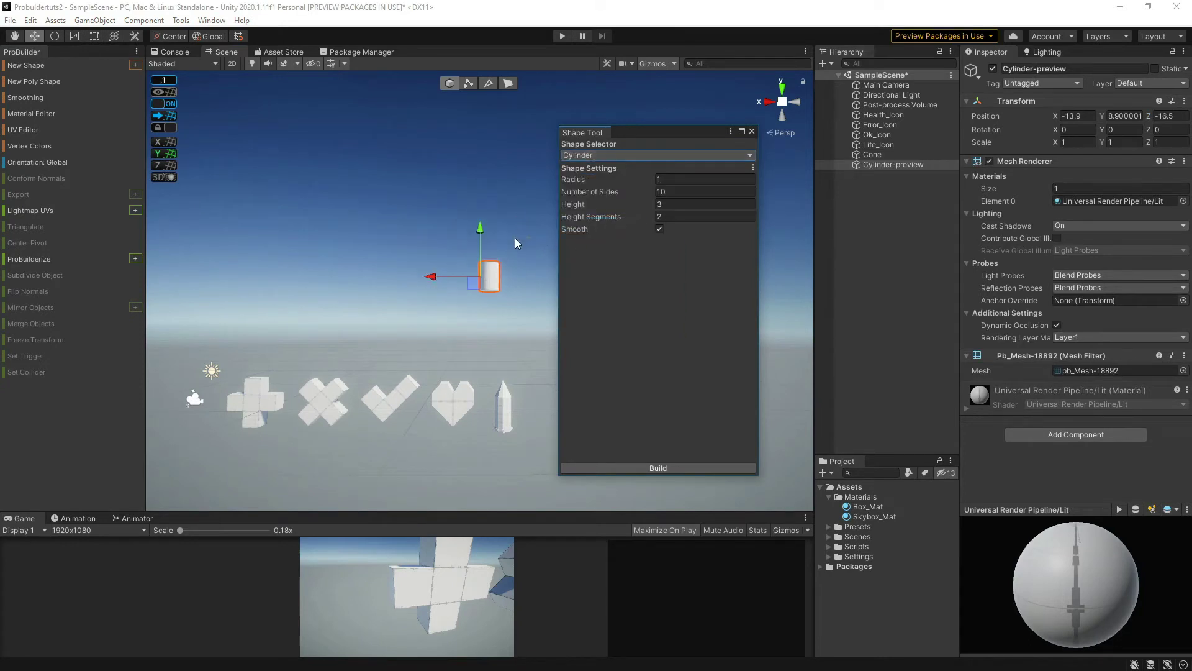
scroll(515, 270, up, 6)
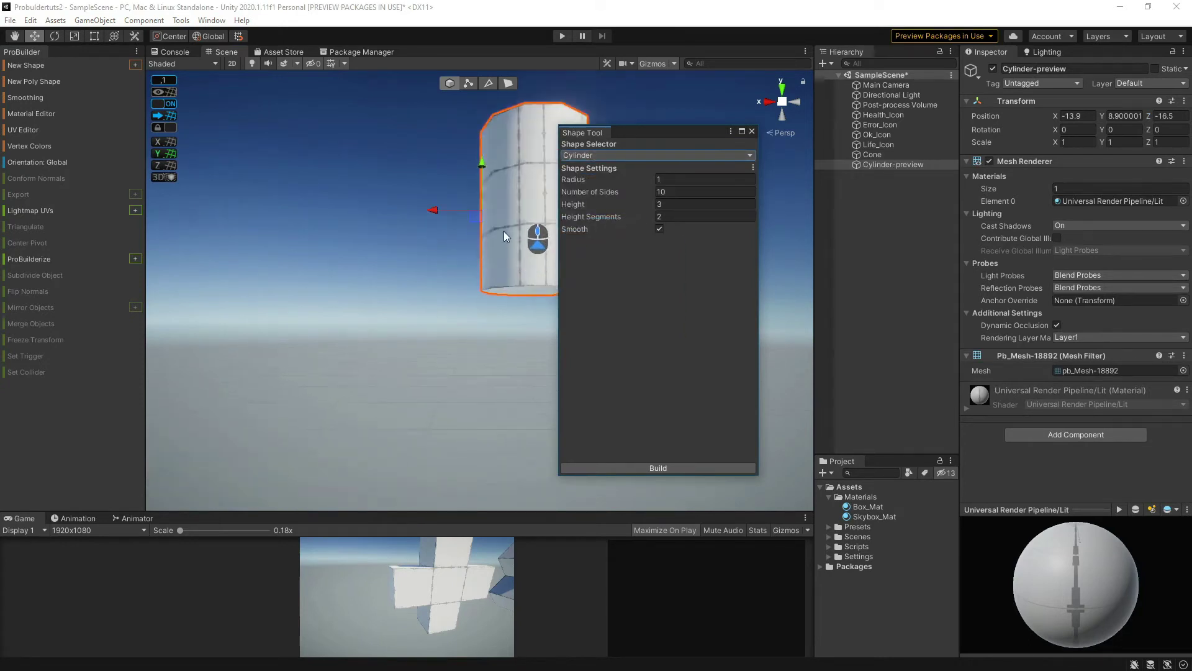
middle_drag(504, 234, 463, 260)
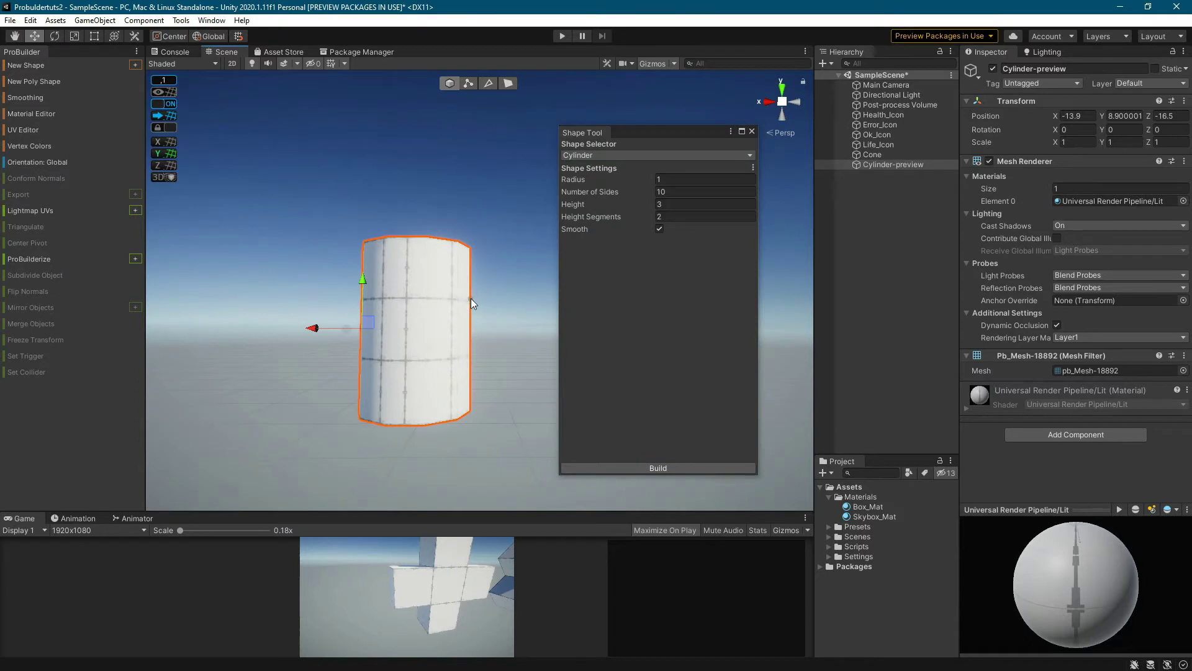
Step: Build the cylinder with radius 2, 8 sides, height 1 and 1 height segment, and deselect it
click(661, 216)
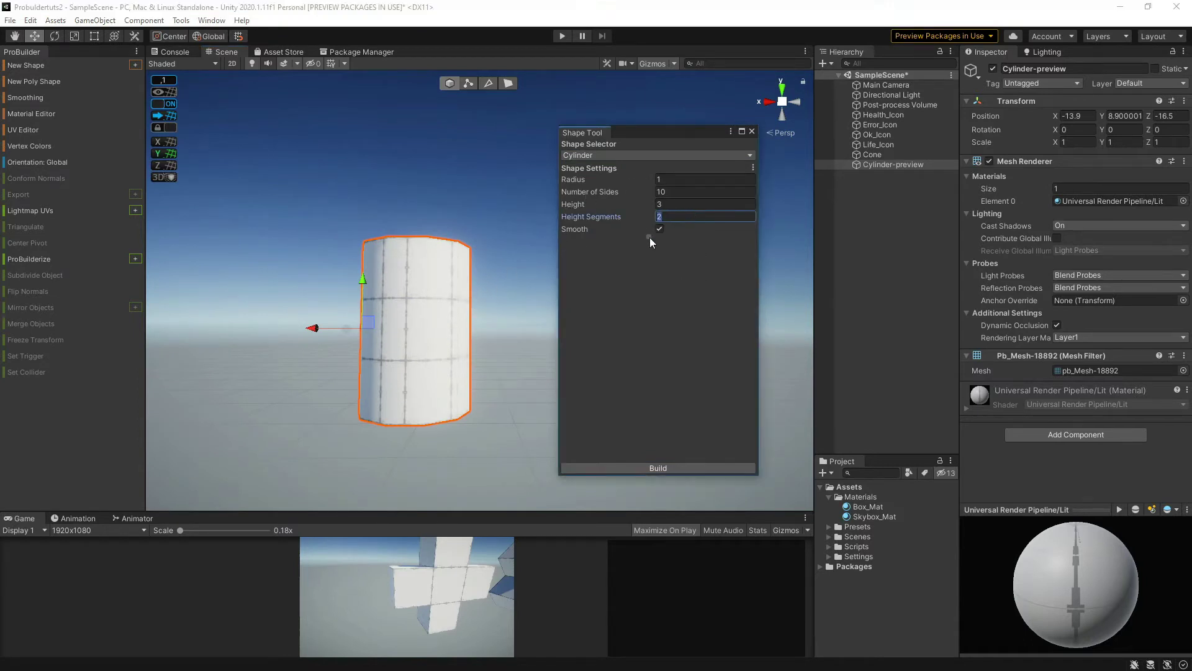
text(1)
key(shift+Tab)
text(1)
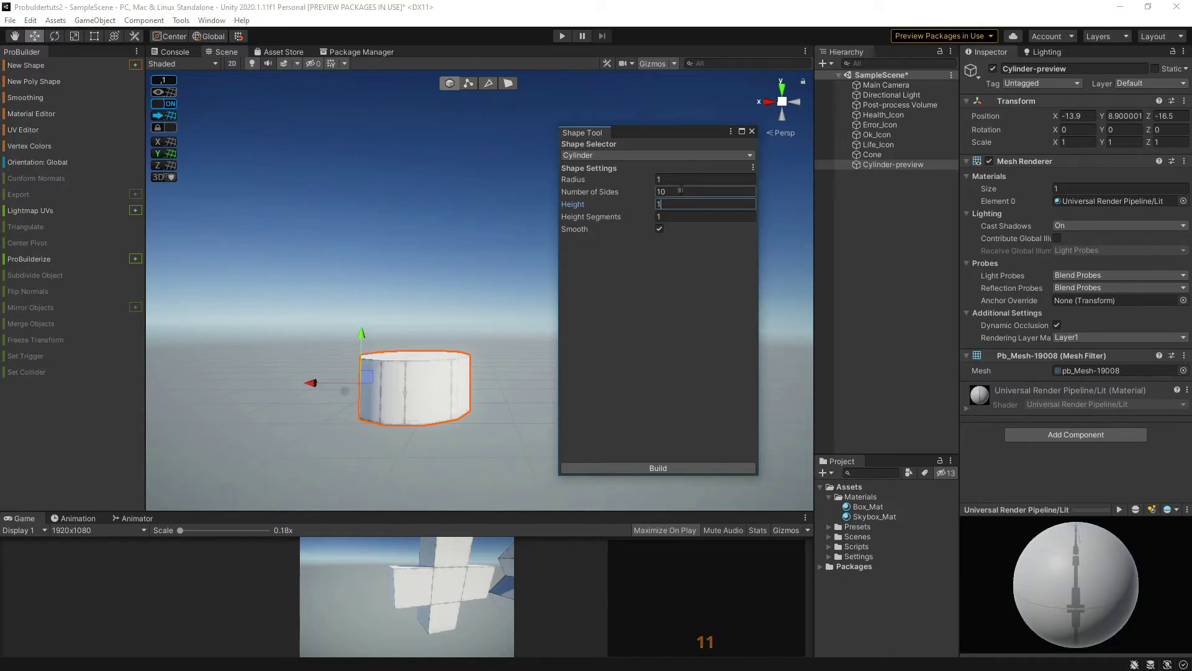
key(shift+Tab)
key(shift+Tab)
text(2)
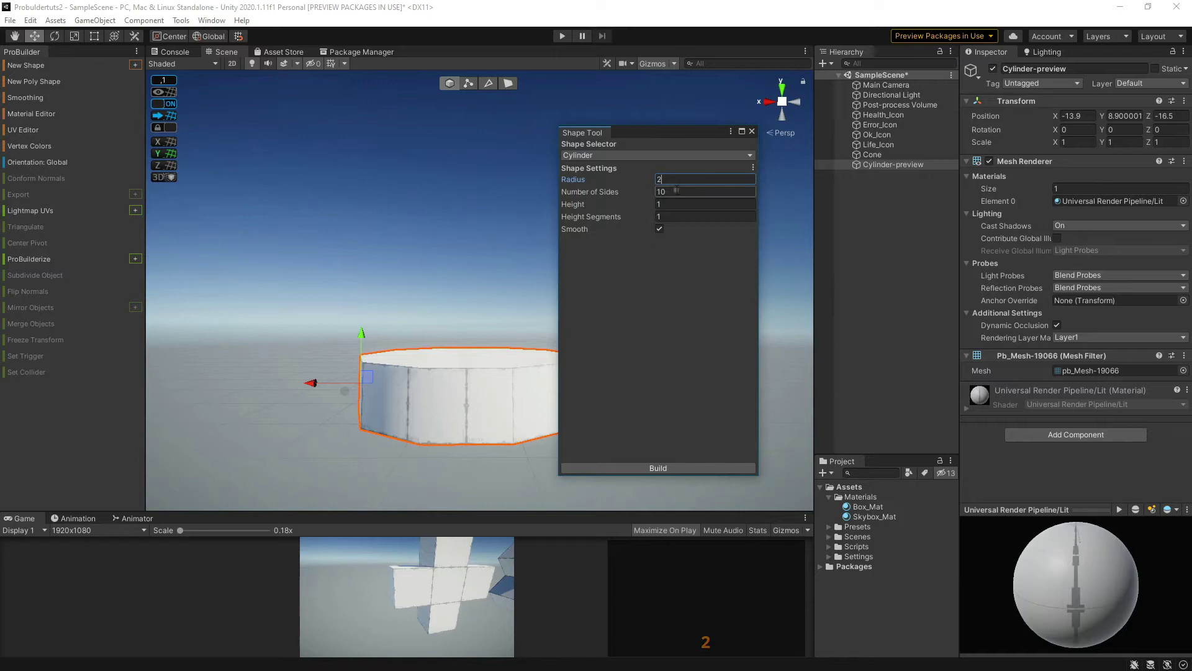
key(Tab)
text(8)
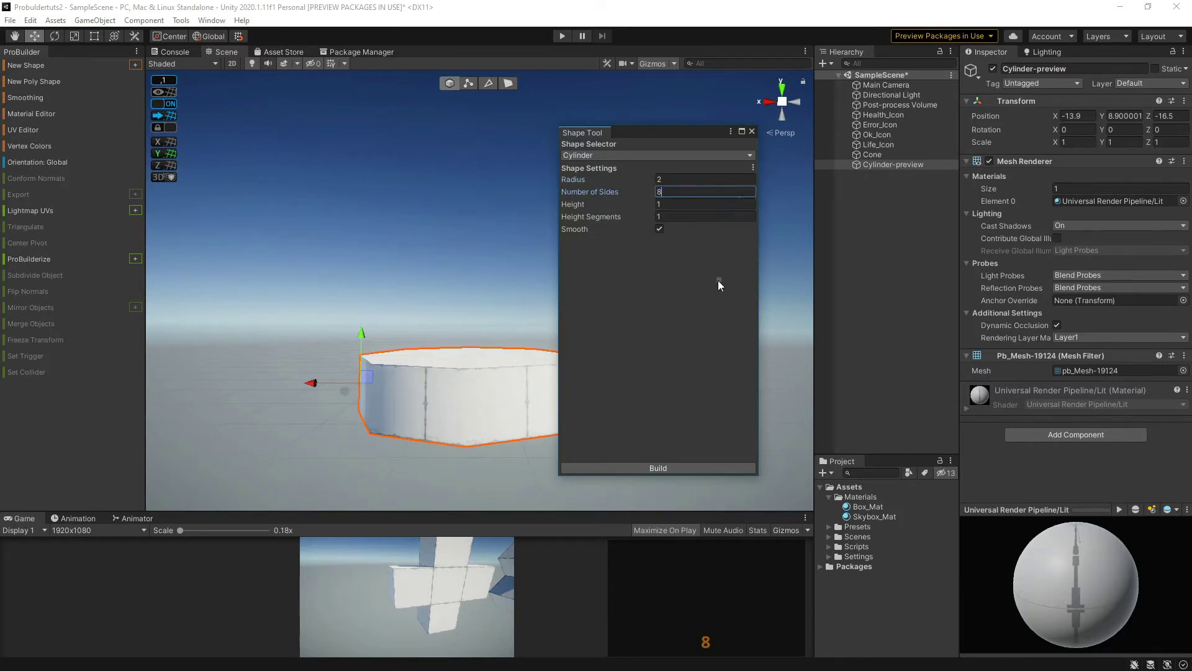
click(679, 468)
click(528, 303)
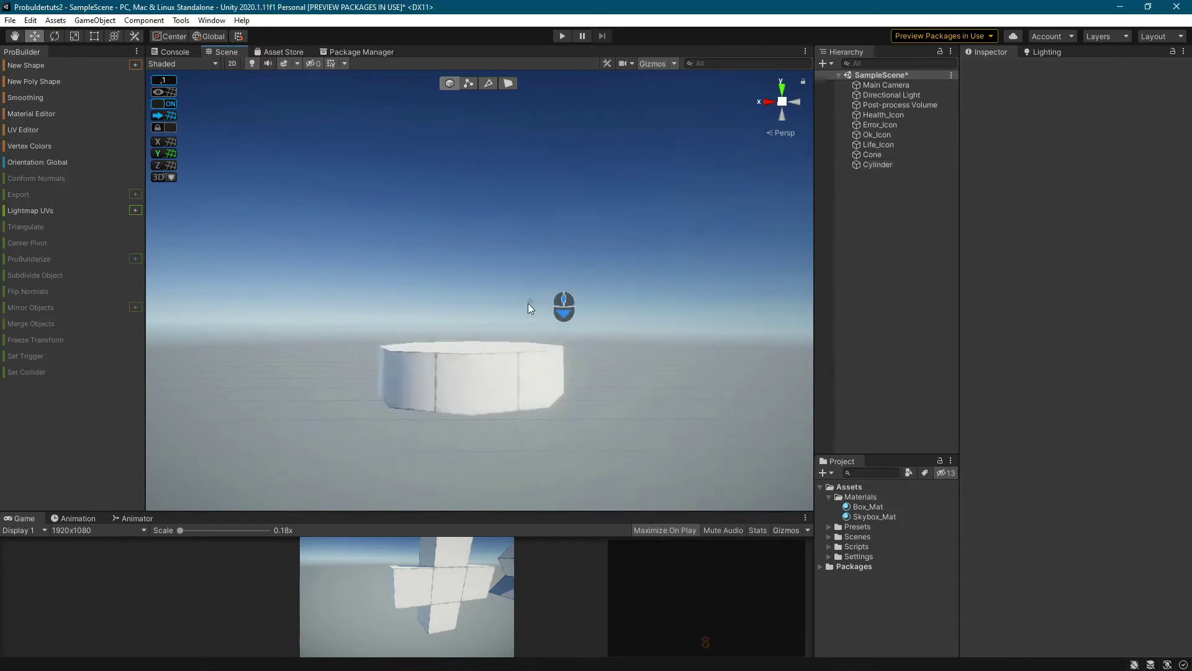
Step: Rotate the new cylinder 90 degrees about X so its flat octagonal cap faces the view
scroll(527, 308, down, 3)
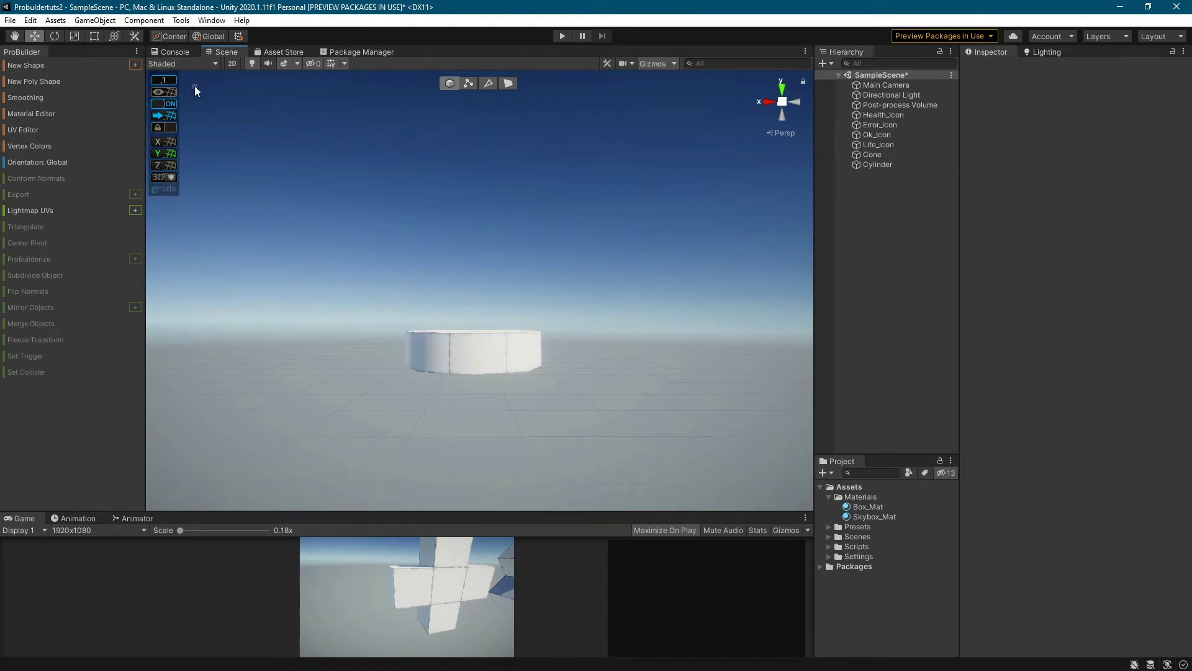
key(e)
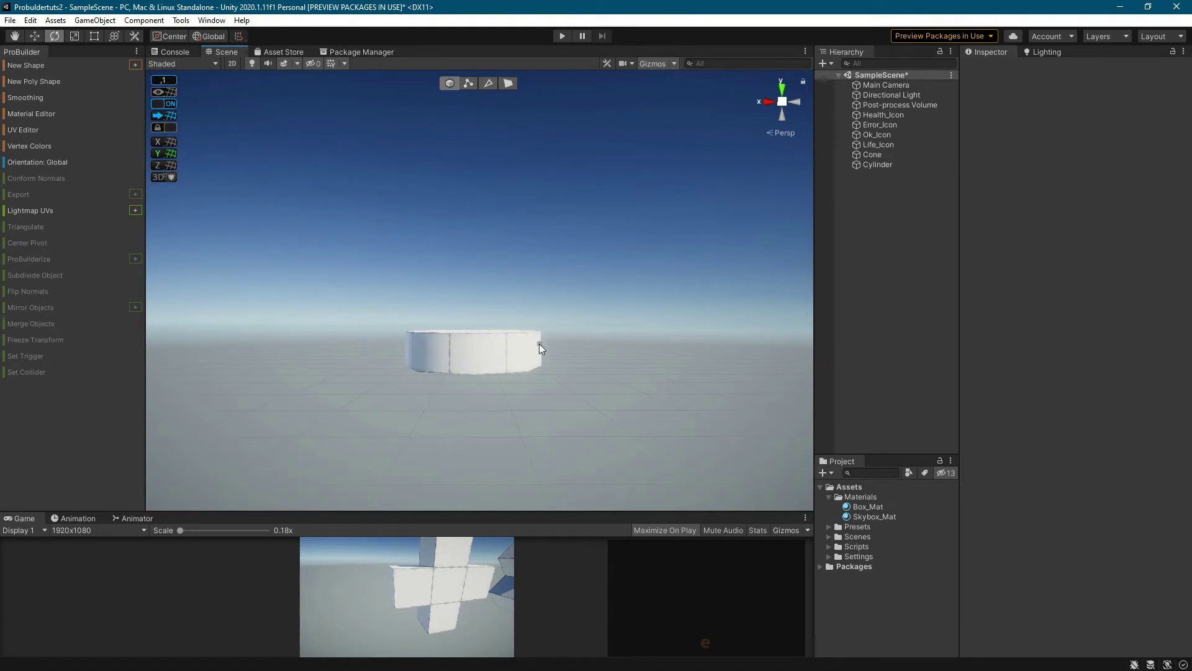
click(539, 344)
key(ctrl+z)
drag(474, 310, 466, 389)
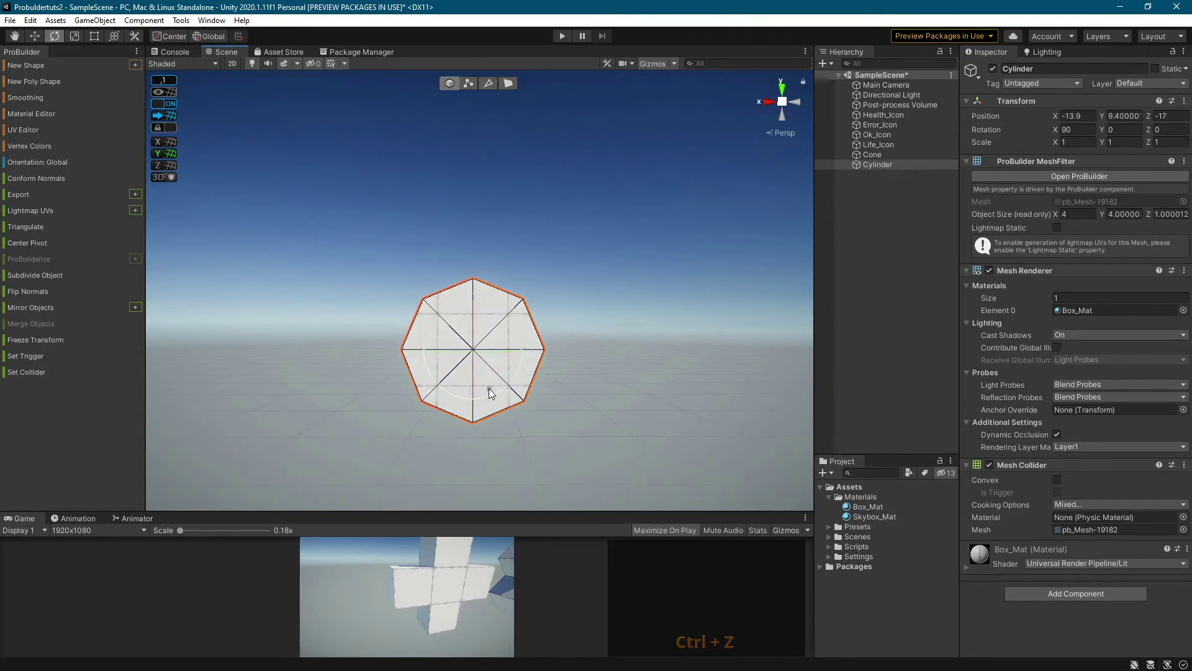
Step: Select the eight radial edges of the cylinder's front cap and insert an edge loop across them
scroll(515, 380, up, 3)
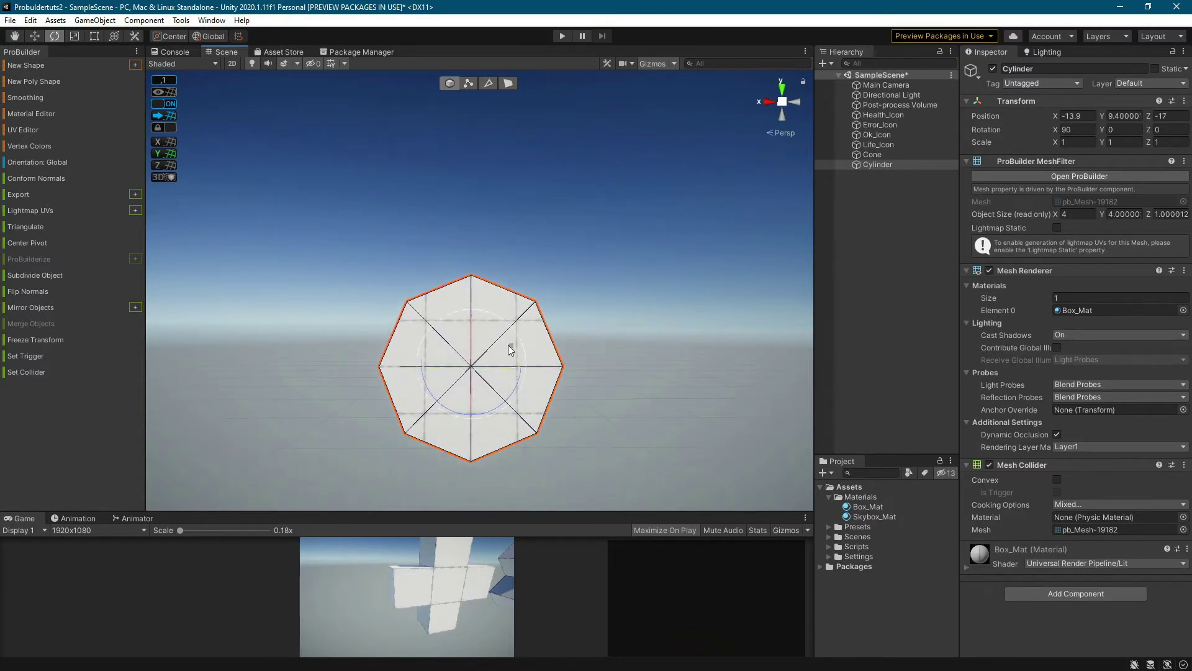
key(j)
click(470, 314)
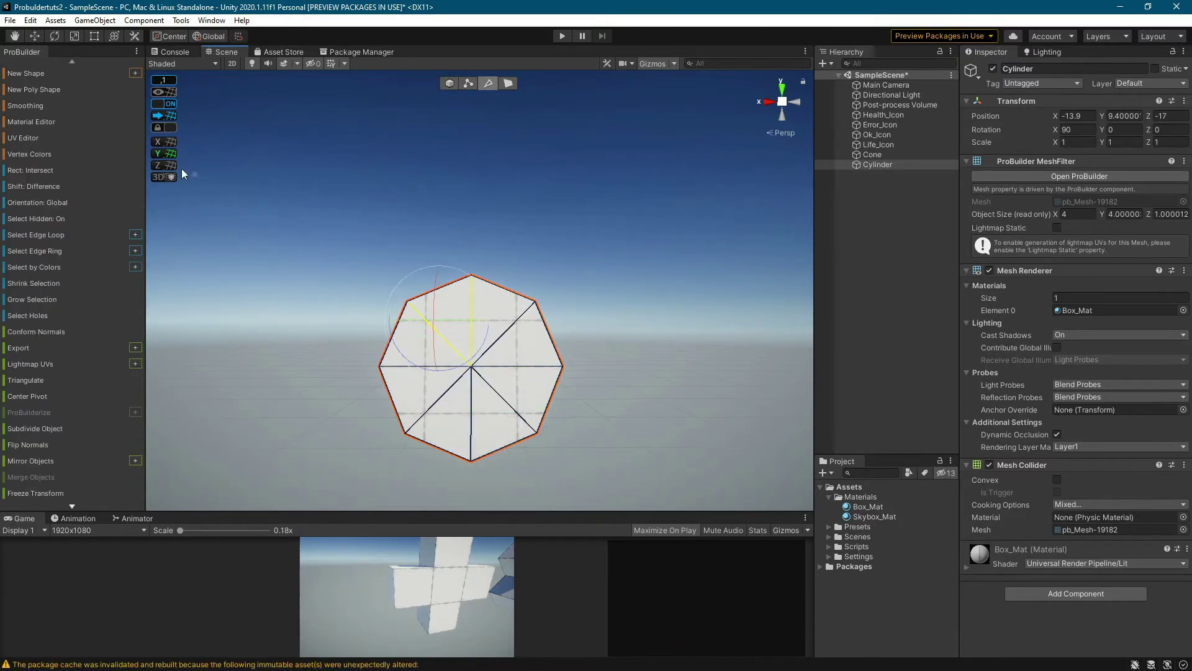
click(367, 253)
click(470, 327)
shift+click(502, 334)
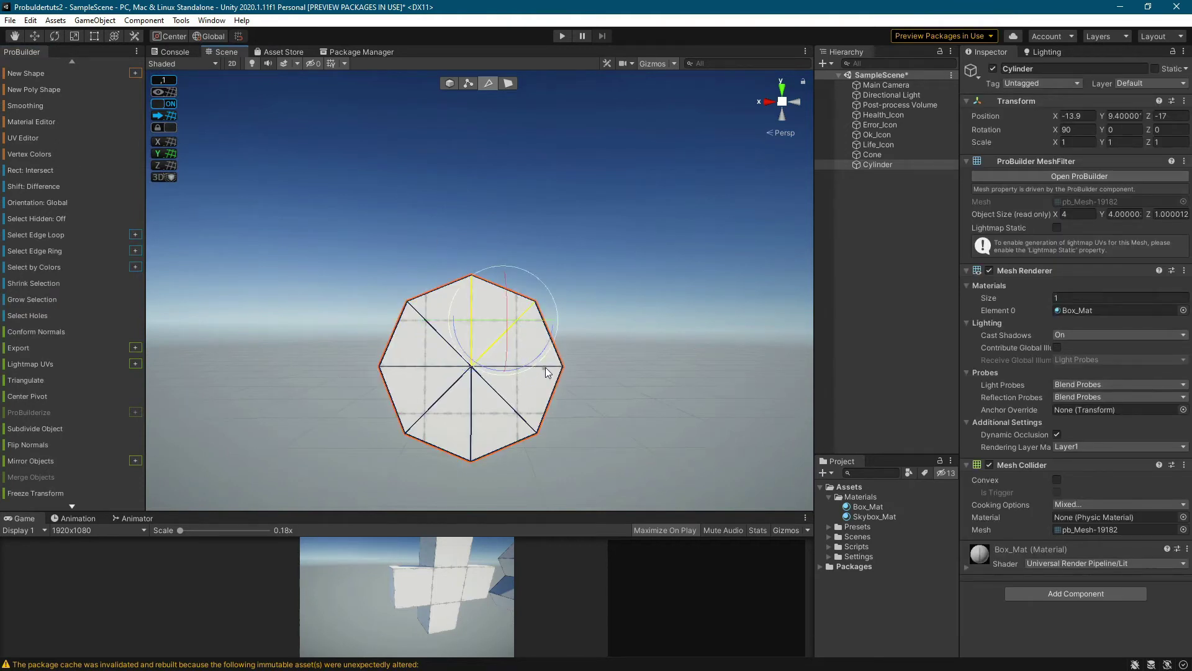
shift+click(548, 373)
shift+click(525, 419)
shift+click(469, 437)
shift+click(427, 411)
shift+click(400, 368)
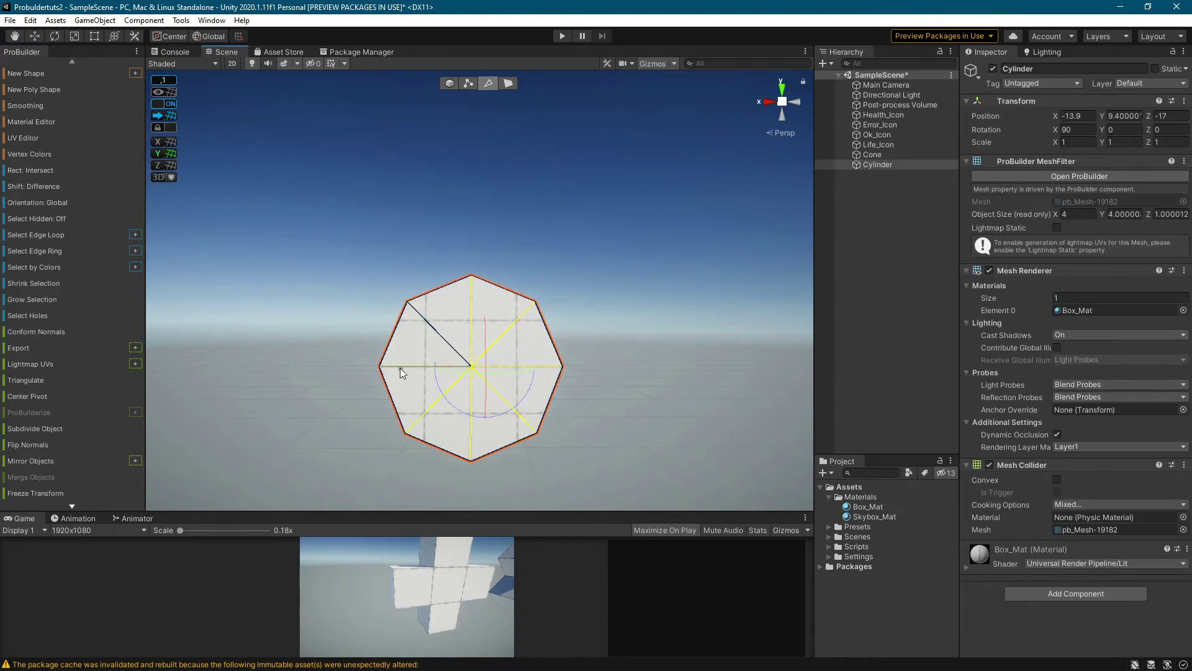
shift+click(416, 311)
scroll(42, 417, down, 5)
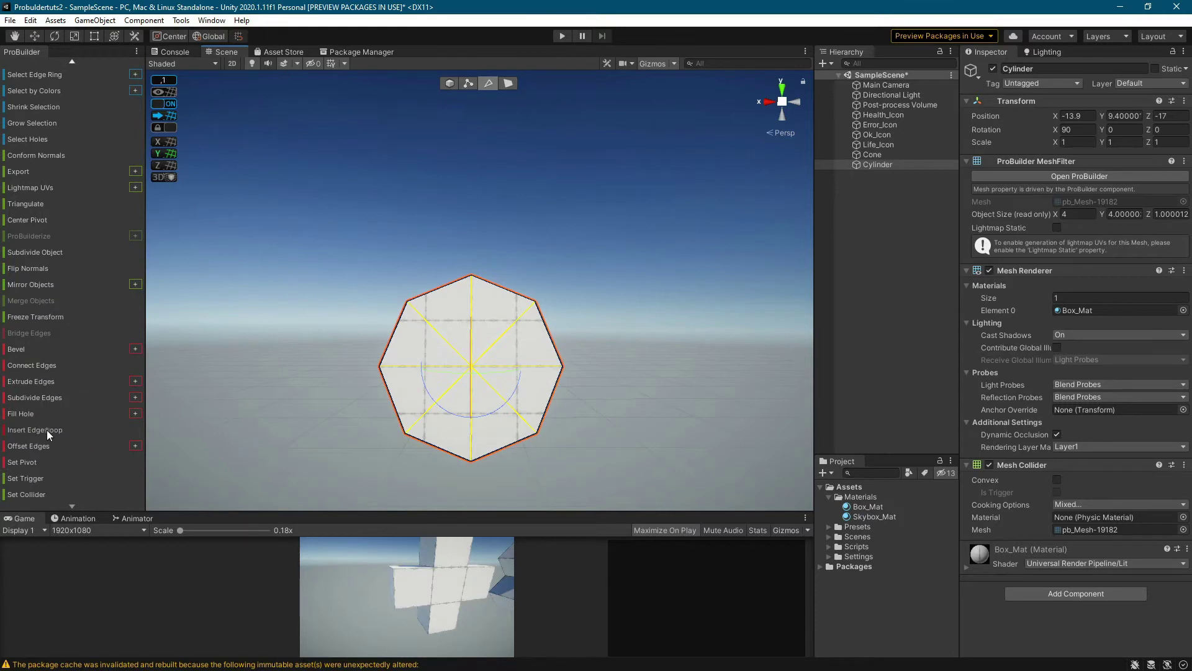
click(34, 430)
scroll(280, 429, up, 5)
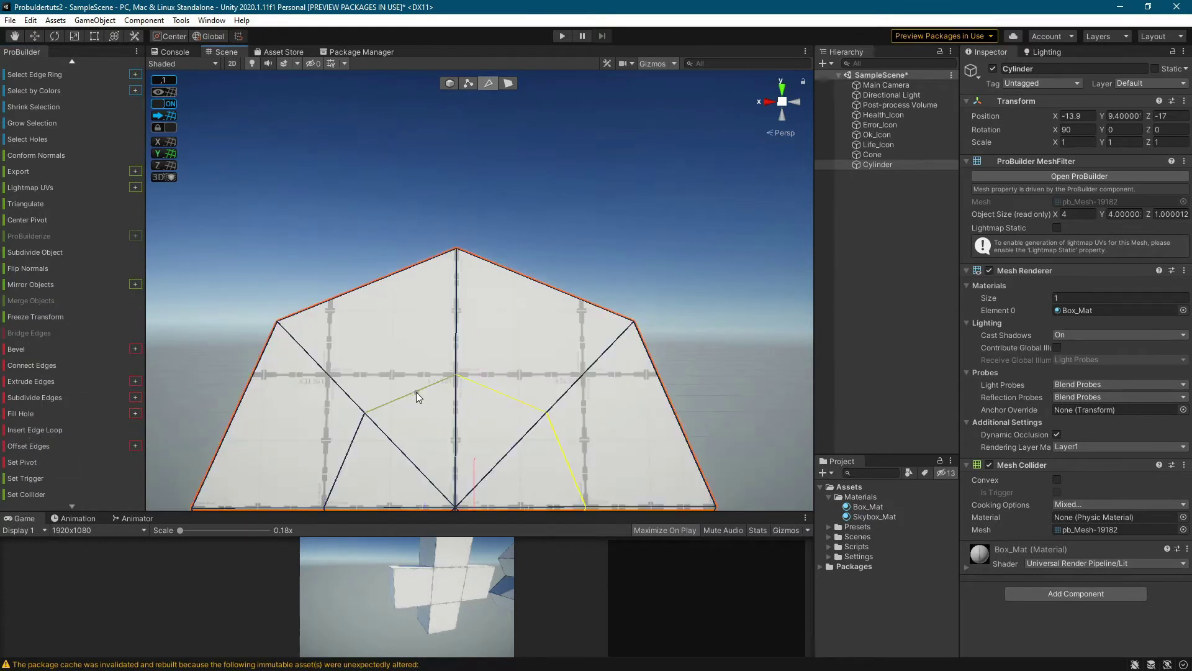
scroll(422, 450, down, 5)
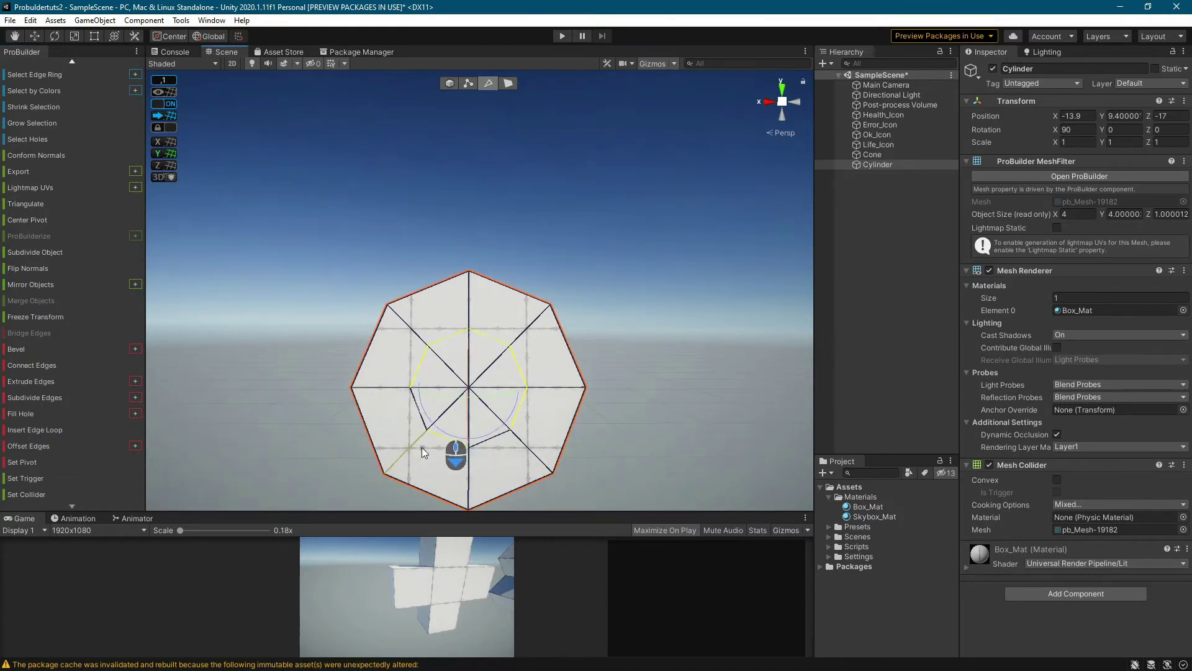
Step: Select the whole inner edge loop on the front cap and scale it outward until it leaves a narrow rim
click(494, 460)
click(453, 443)
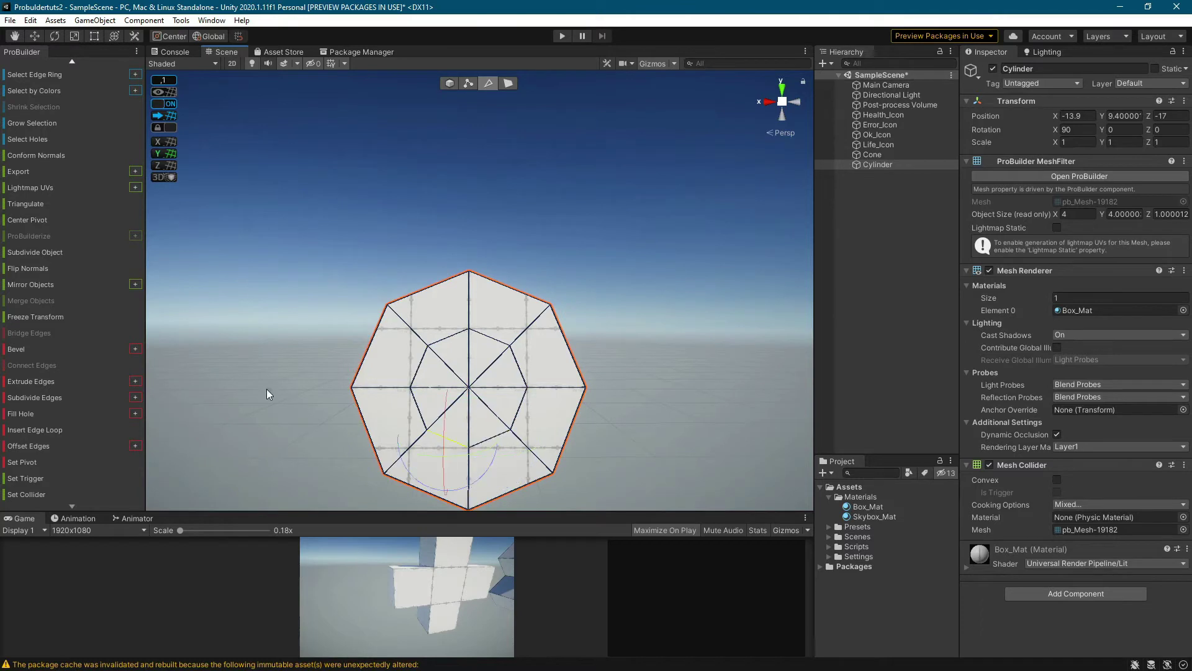
scroll(77, 293, up, 3)
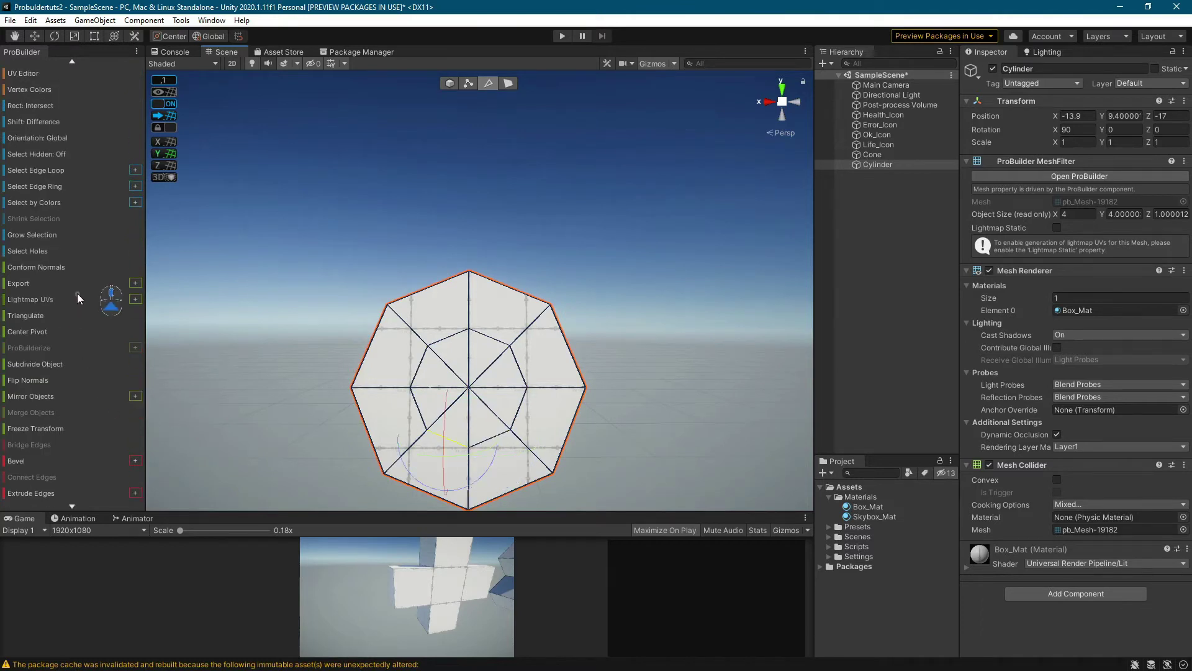
click(42, 172)
key(ctrl+z)
key(r)
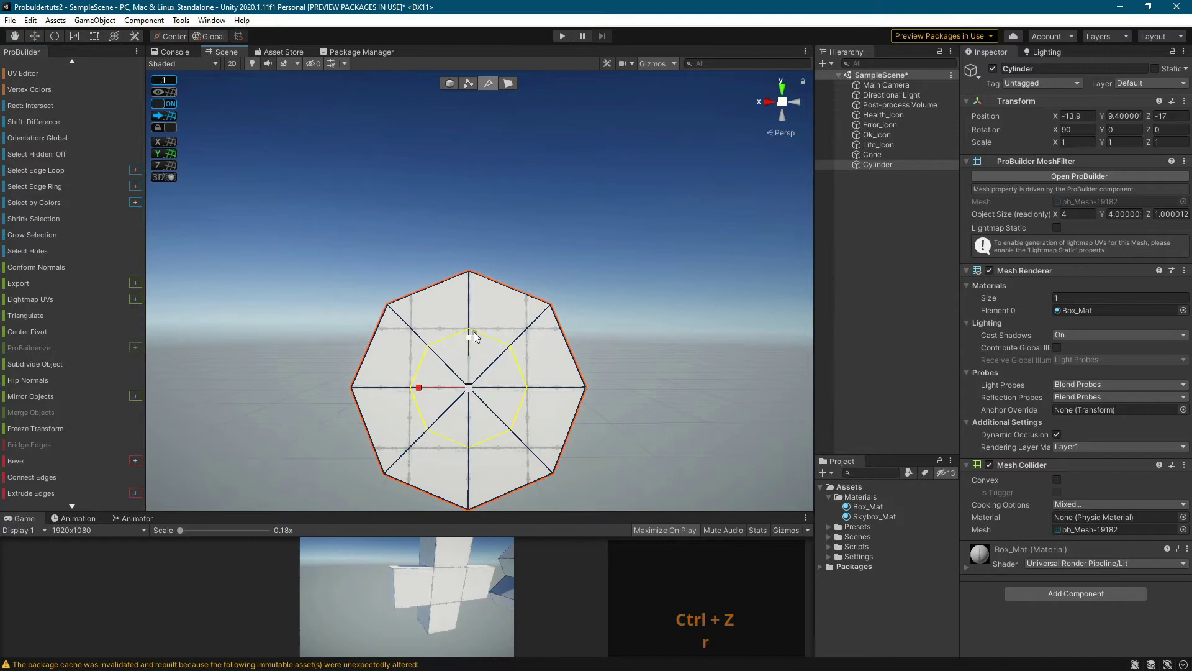
drag(467, 388, 520, 382)
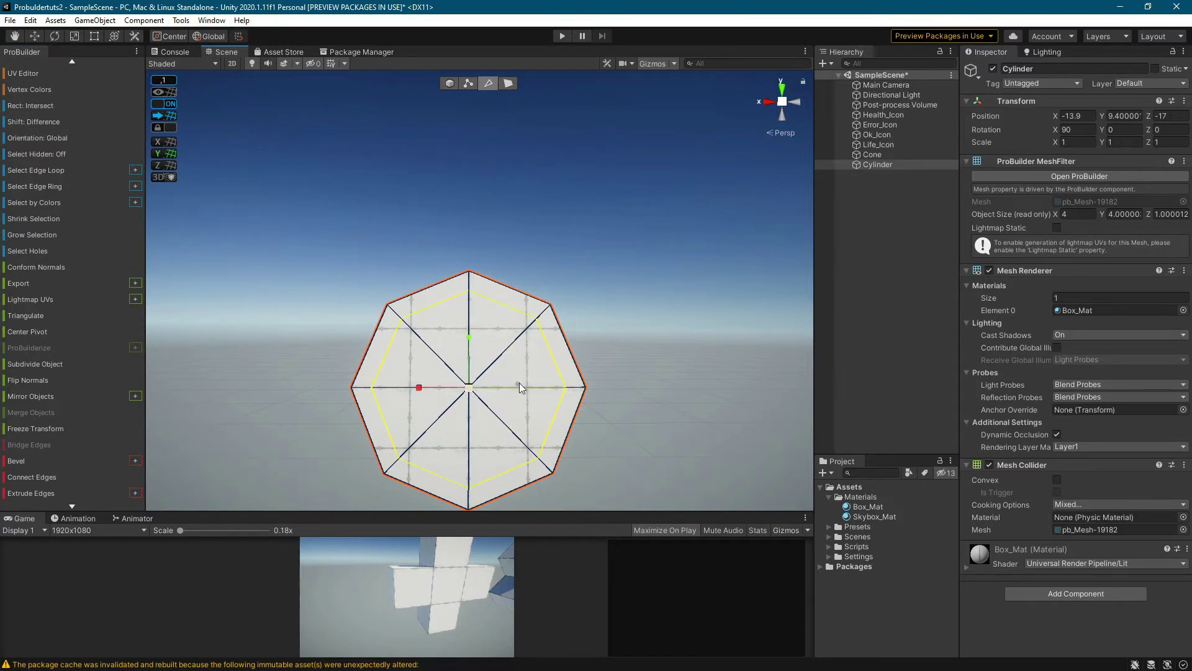
Step: Select the face loop forming the front cap's narrow rim and push it forward about 0.2 units
click(509, 83)
click(504, 302)
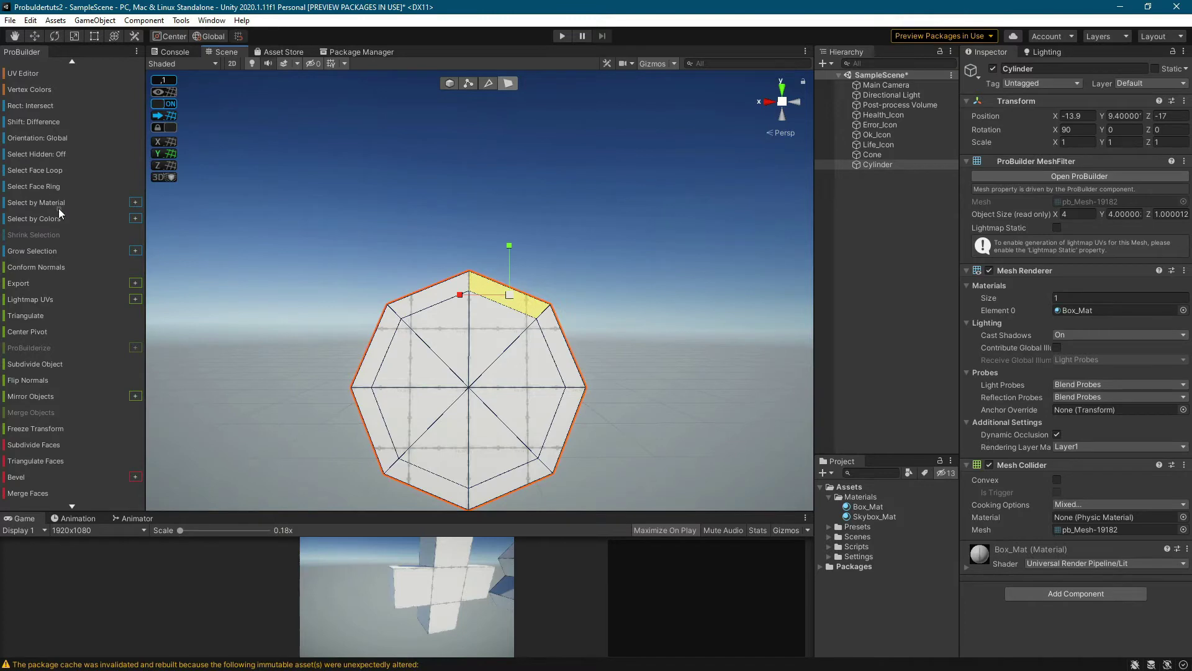
click(49, 170)
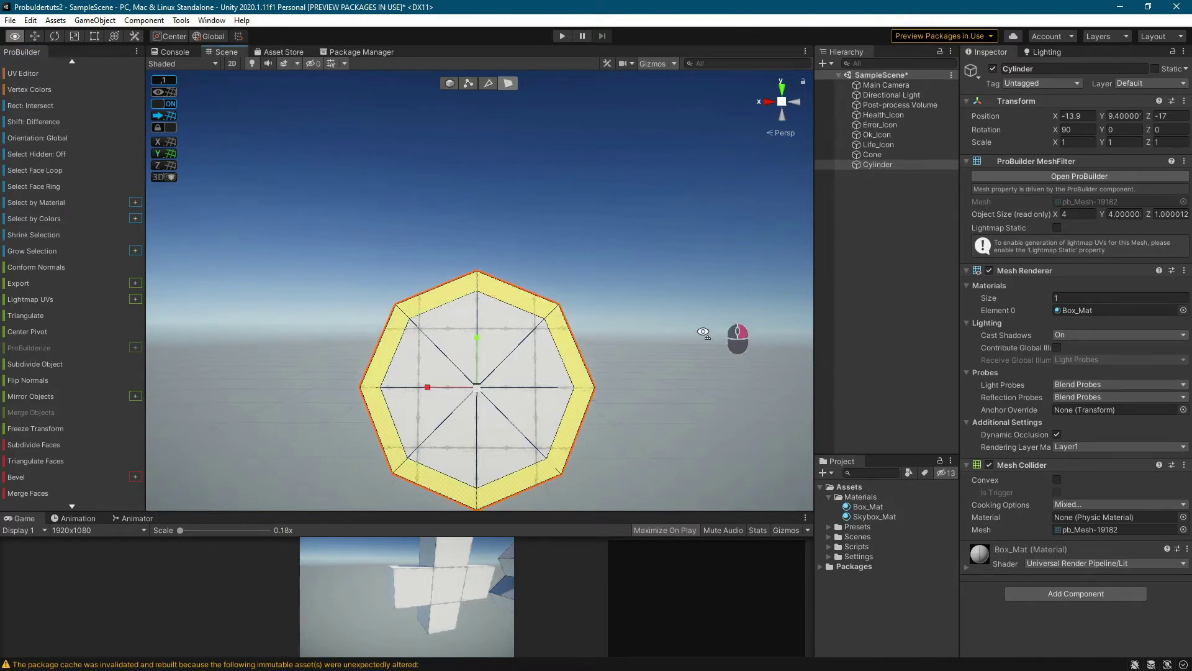
alt+drag(724, 335, 485, 388)
key(w)
right_drag(360, 242, 449, 225)
click(539, 316)
Step: Reset the cylinder object's transform and move it to X -17.3, beside the cone icon
scroll(540, 319, down, 12)
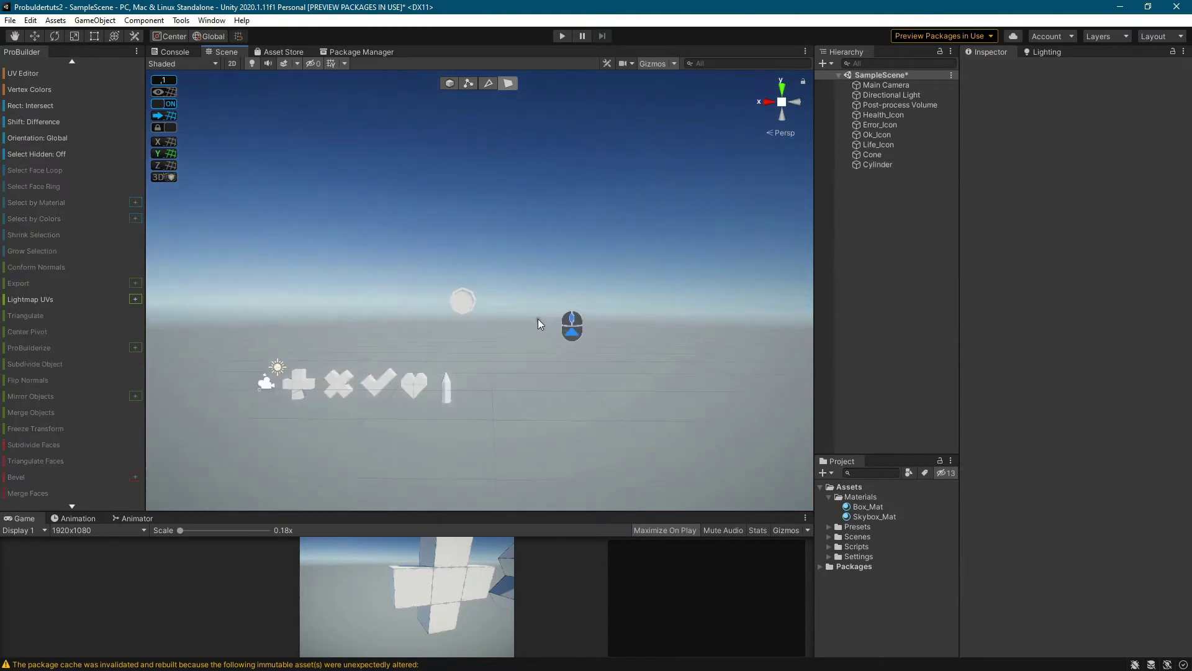
click(449, 83)
click(460, 302)
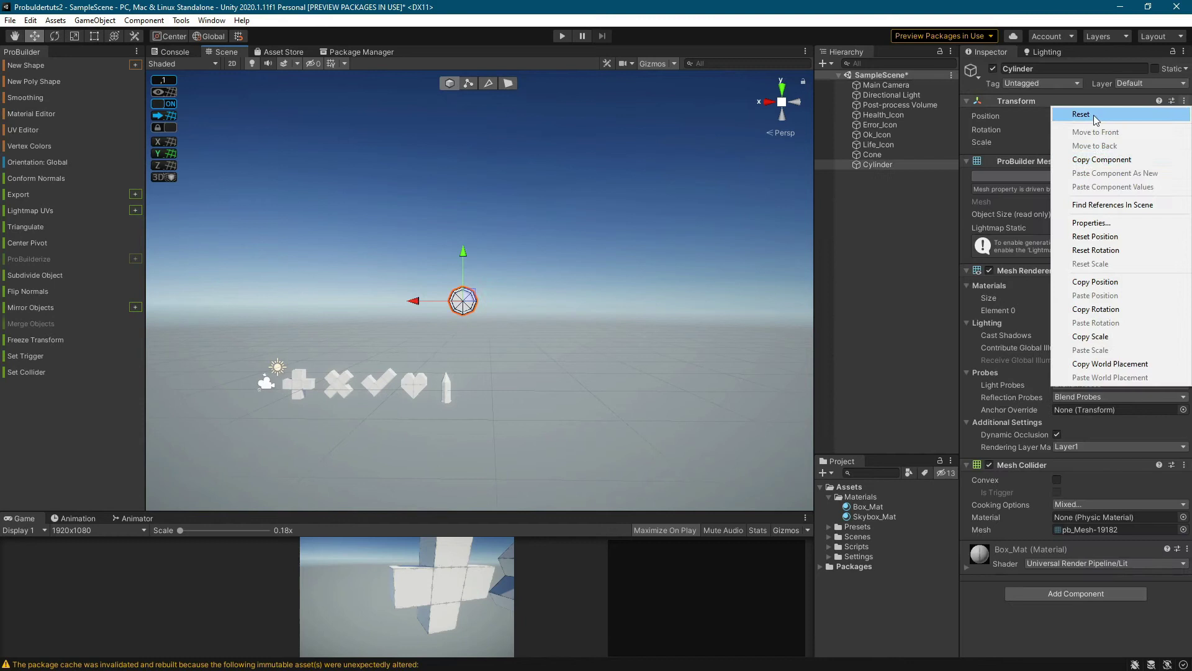
click(1081, 114)
drag(300, 397, 440, 394)
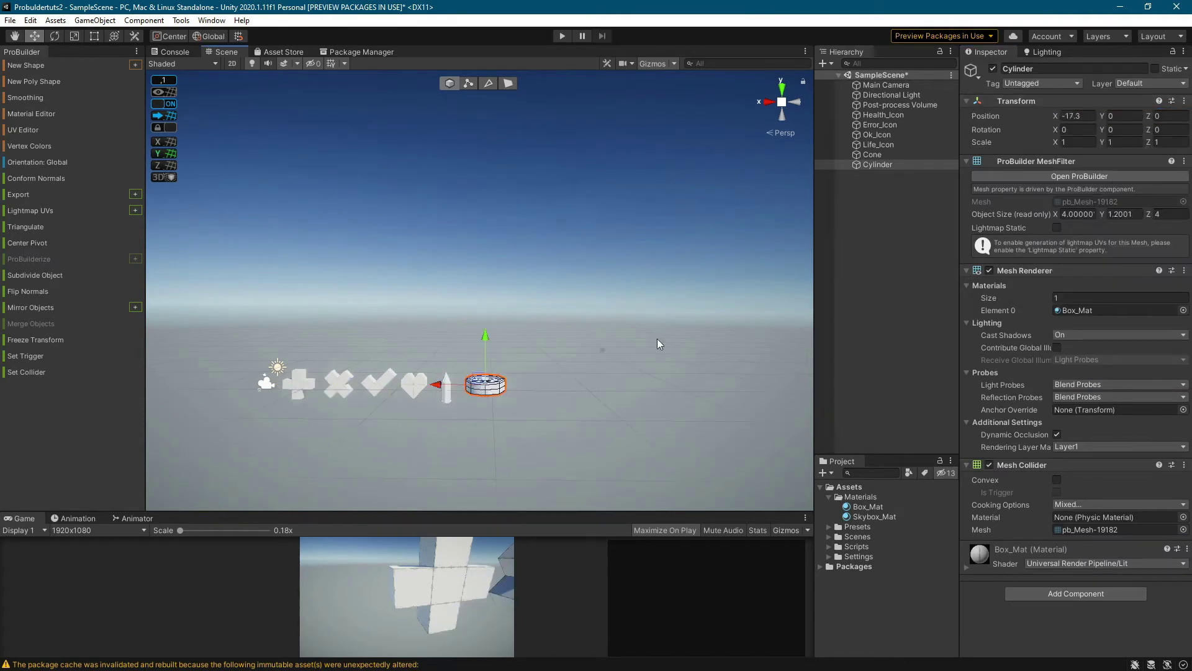
click(1109, 129)
text(90)
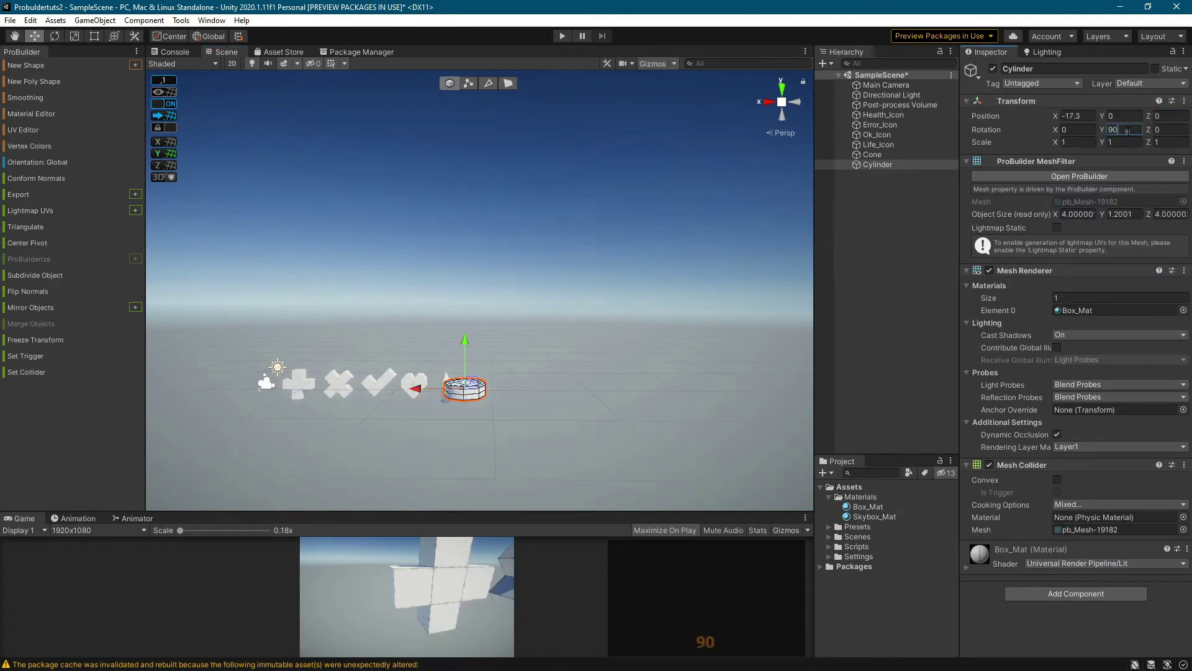
key(BackSpace)
key(BackSpace)
text(0)
key(Tab)
text(0)
Step: Set the cylinder's X rotation to 90 and scale the object uniformly to 0.6
click(1076, 129)
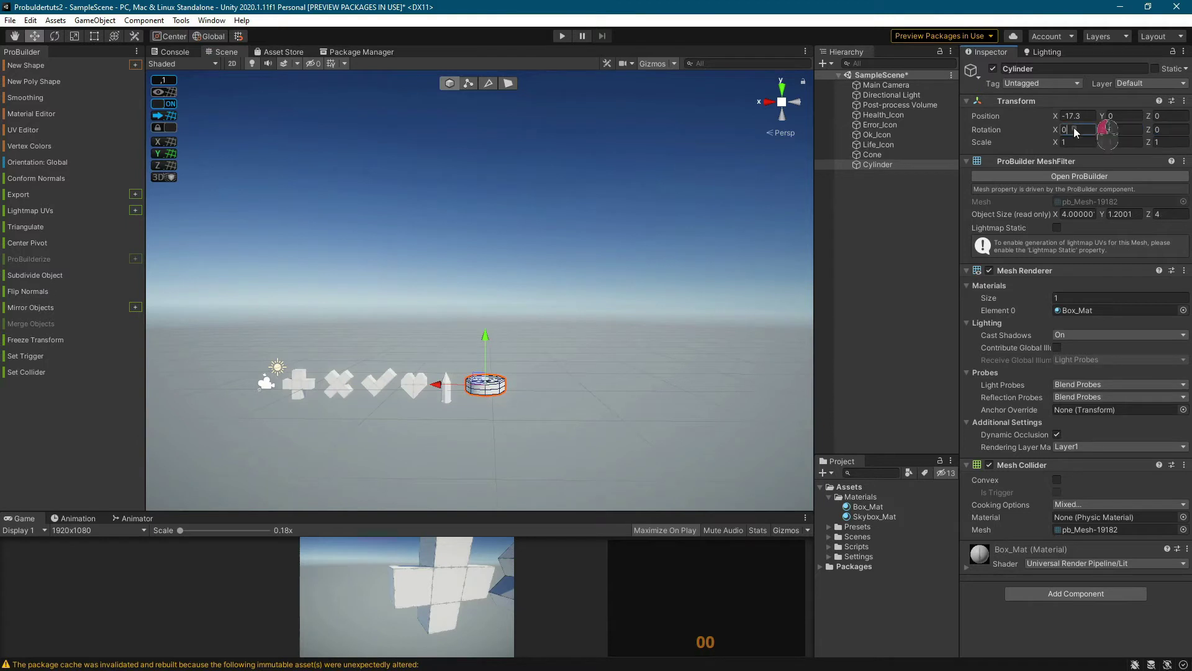
text(90)
scroll(480, 398, up, 3)
middle_drag(537, 457, 621, 349)
scroll(563, 275, up, 5)
key(r)
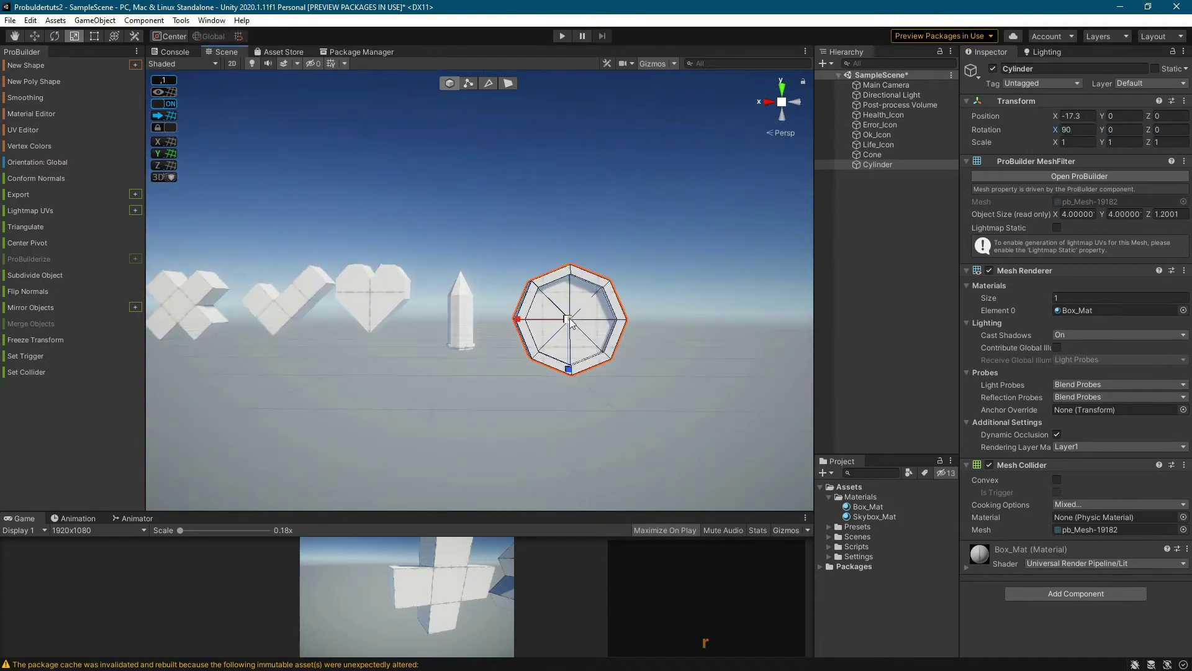
drag(571, 321, 545, 177)
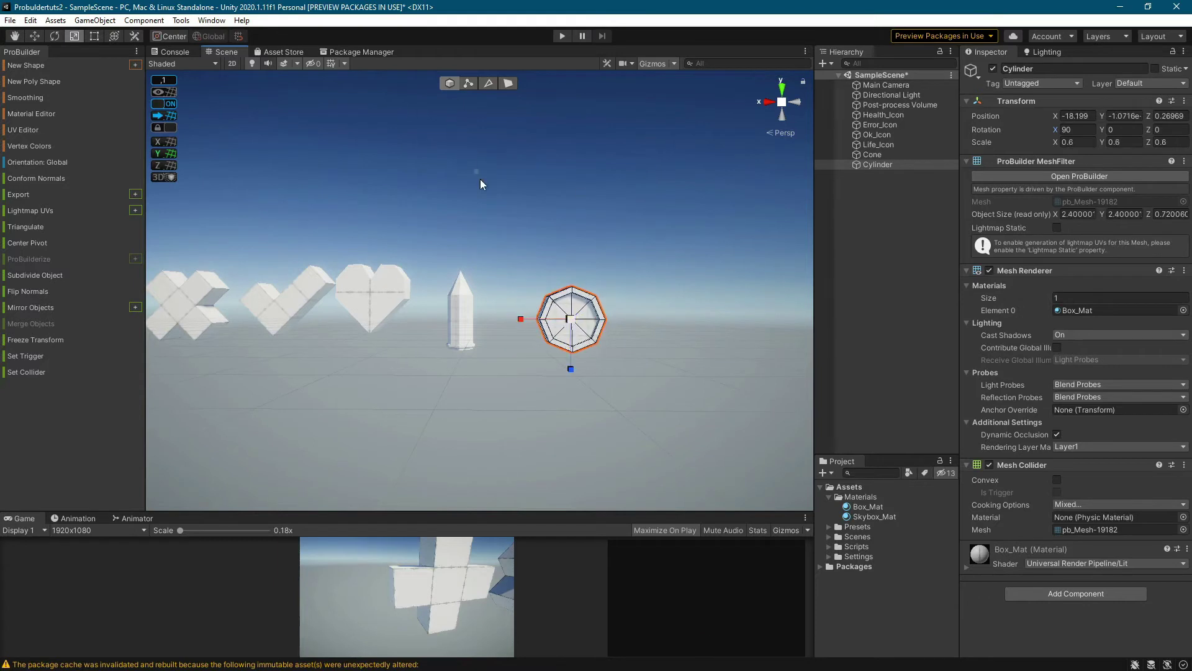
Step: Move the cylinder closer to the cone icon, raise it slightly, and deselect it
key(w)
drag(522, 319, 477, 318)
drag(528, 266, 528, 257)
drag(473, 308, 482, 308)
click(638, 298)
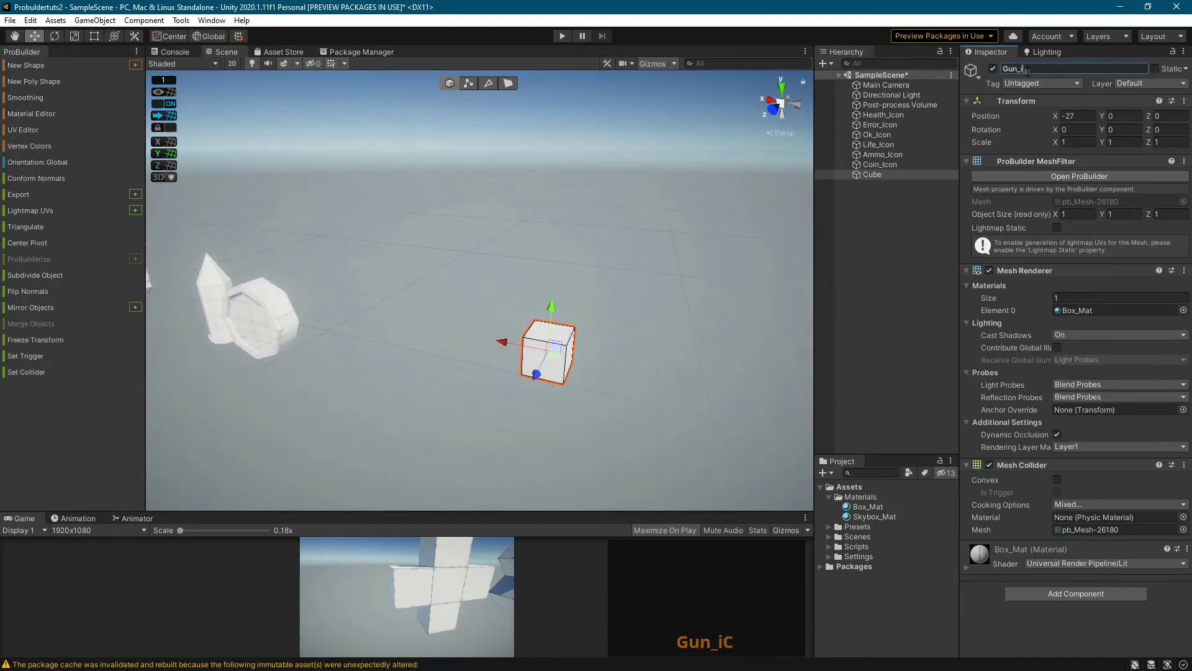
Step: Rename the new cube object as Gun_Icon
text(ON)
key(BackSpace)
key(BackSpace)
key(BackSpace)
key(BackSpace)
text(Icon)
key(Return)
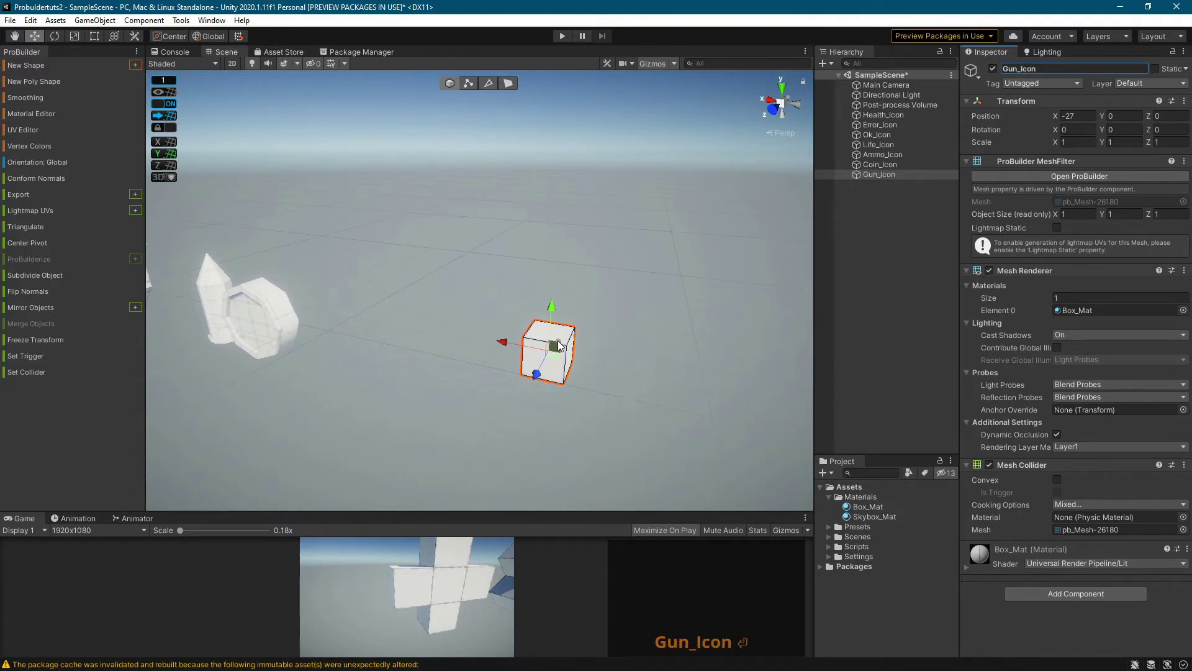
Step: Extrude the cube's top face upward to make a column about 3 units tall
click(507, 85)
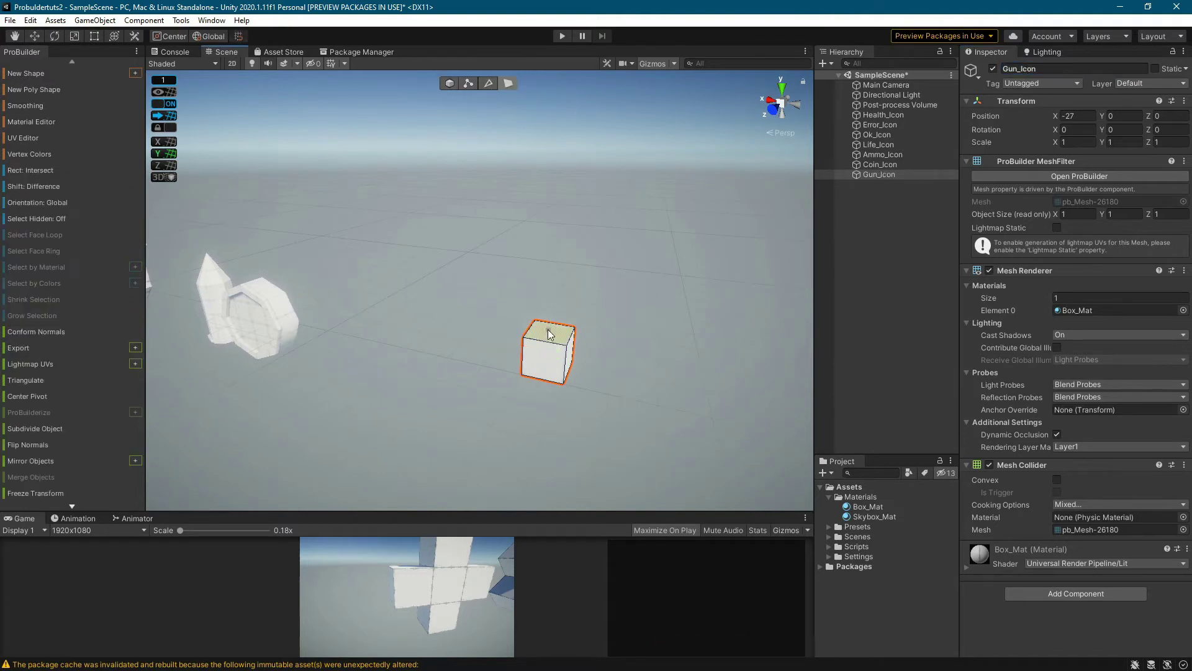
click(547, 329)
shift+drag(553, 288, 557, 202)
key(ctrl+z)
key(ctrl+z)
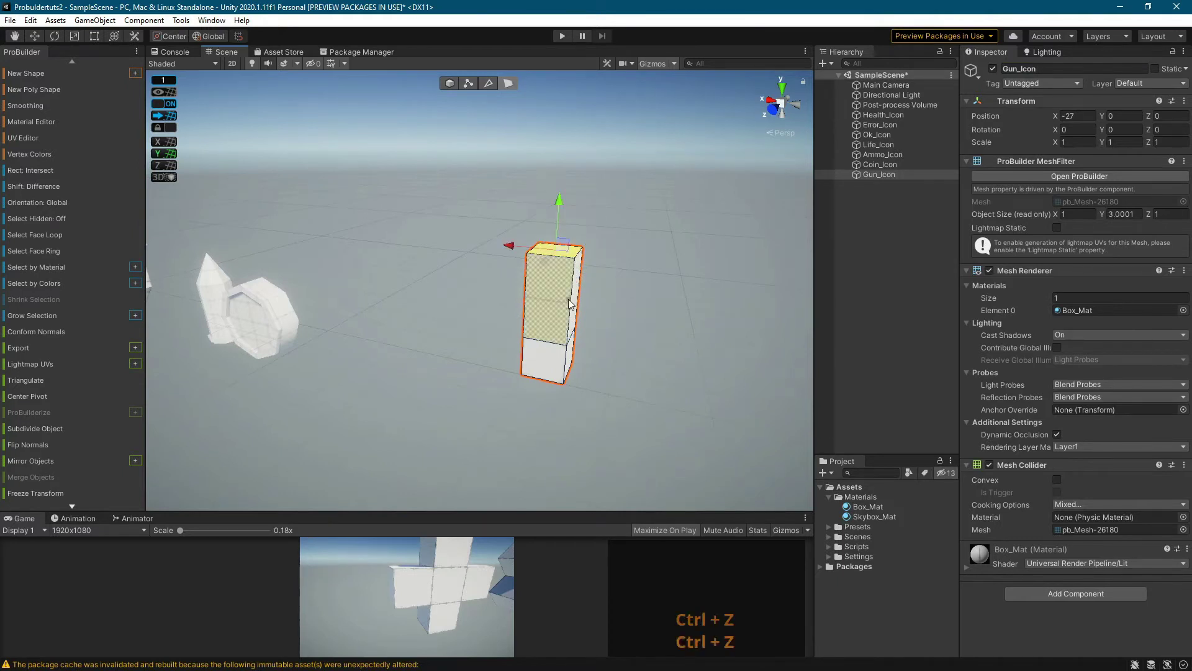
Step: Insert a horizontal edge loop around the upper section of the column, starting from its vertical corner edge
right_drag(676, 306, 625, 267)
middle_drag(624, 267, 582, 229)
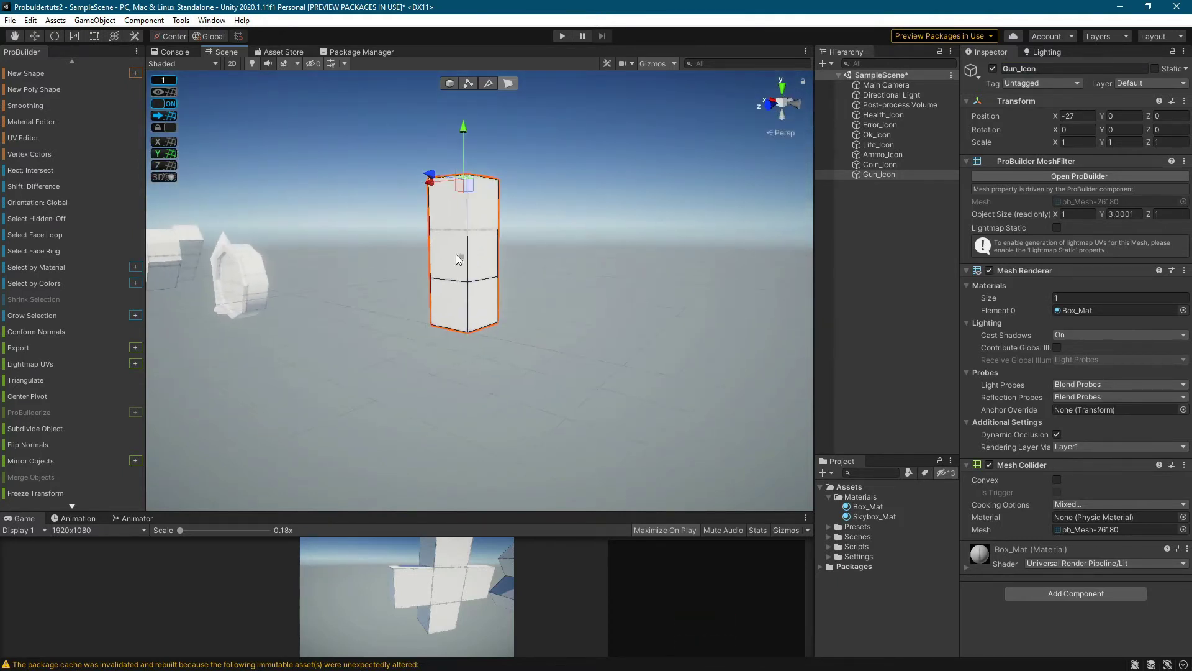
click(489, 83)
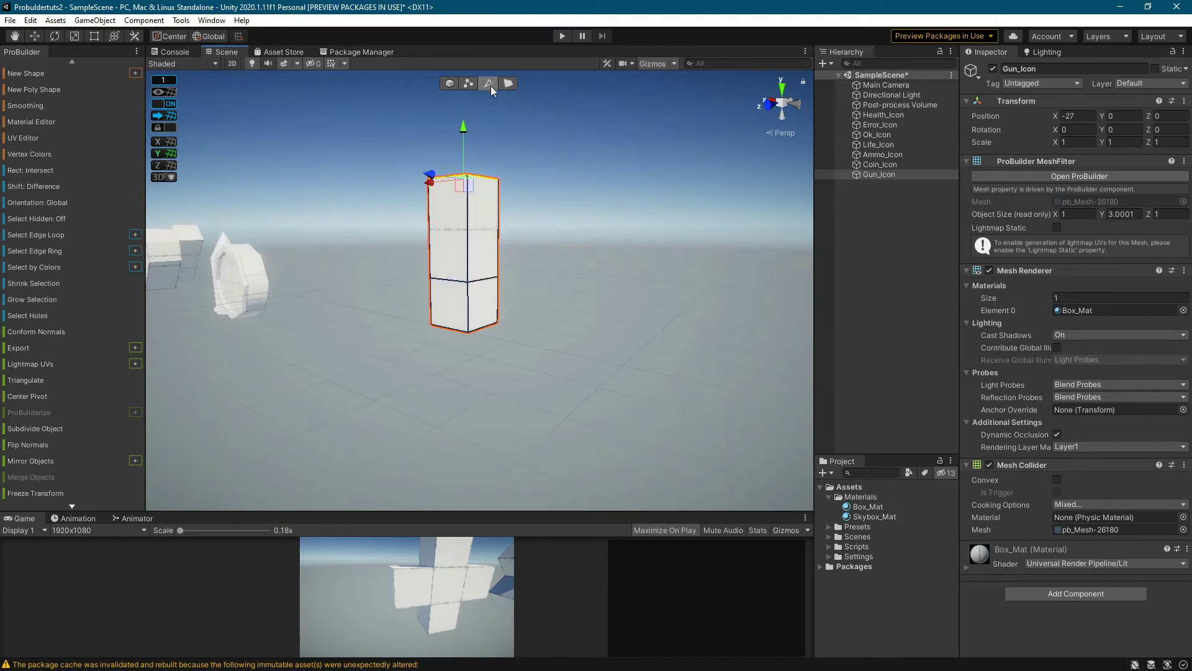
click(468, 245)
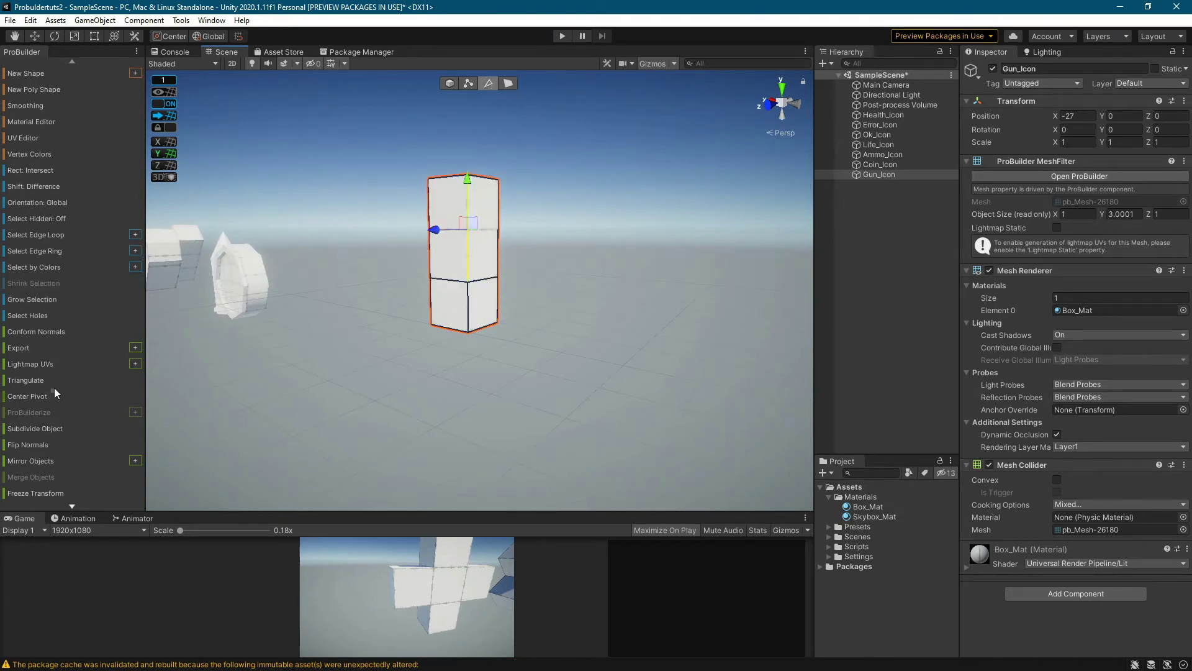
scroll(69, 387, down, 5)
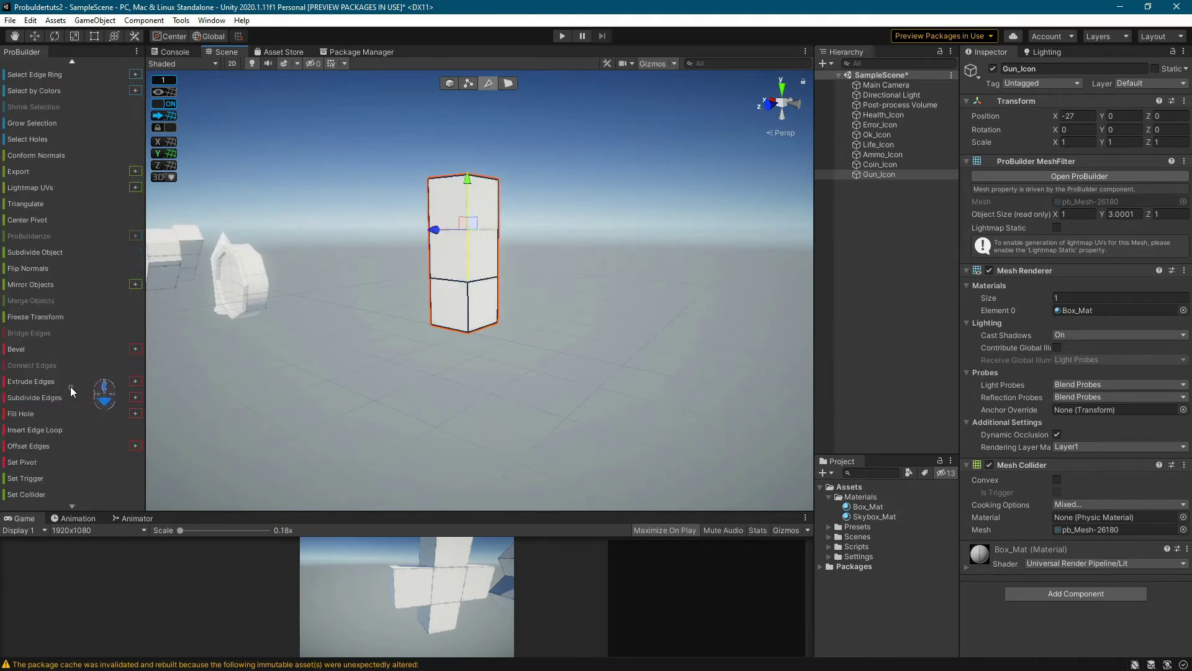
click(45, 431)
Step: Extrude the column's uppermost side face sideways about 3 units to form the gun barrel
click(483, 200)
right_drag(603, 263, 640, 256)
click(506, 85)
click(362, 206)
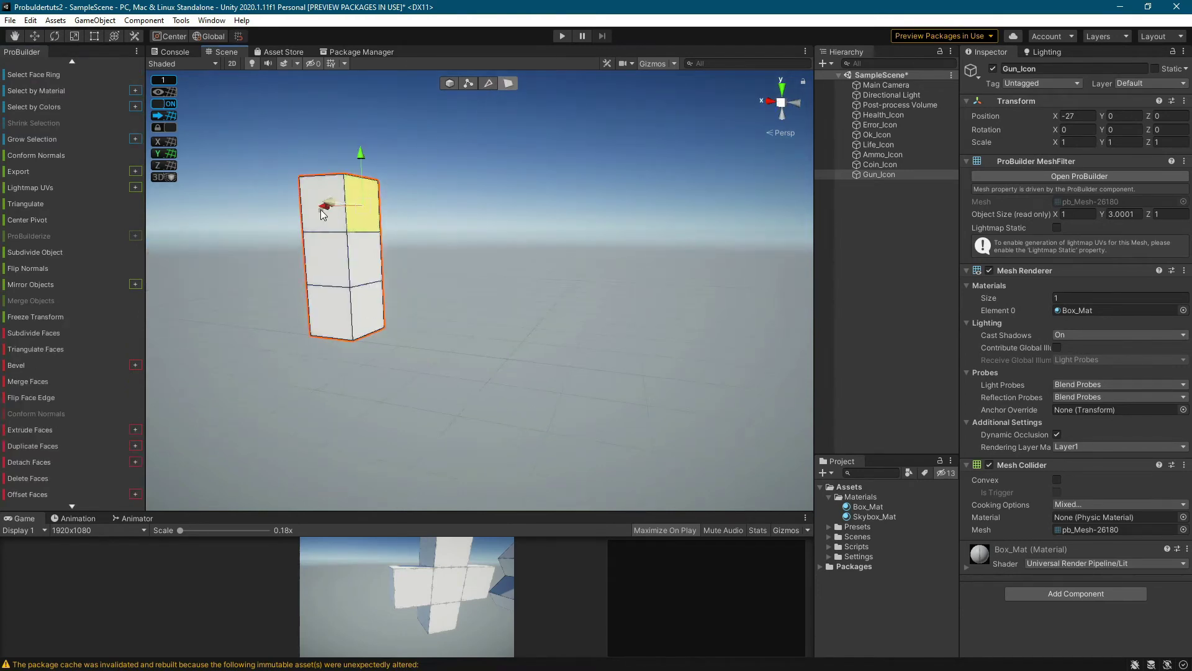
right_drag(434, 260, 497, 271)
middle_drag(497, 272, 529, 276)
shift+drag(314, 222, 493, 231)
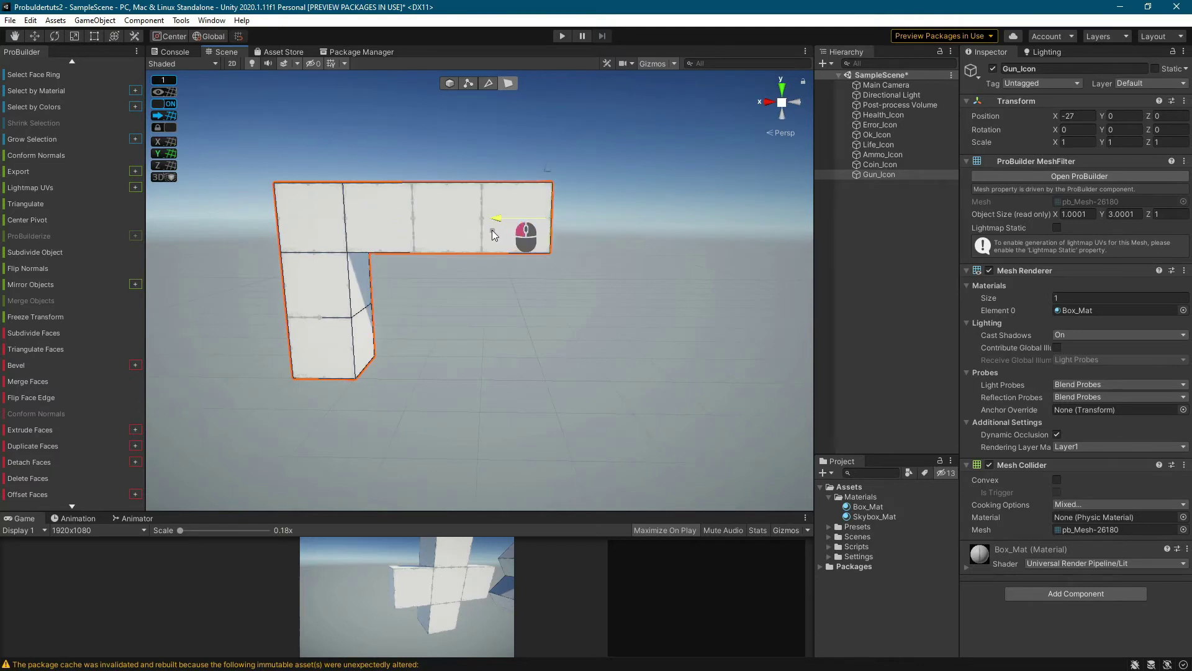
Step: Subdivide the end face of the barrel twice
right_drag(688, 328, 668, 393)
middle_drag(668, 394, 597, 388)
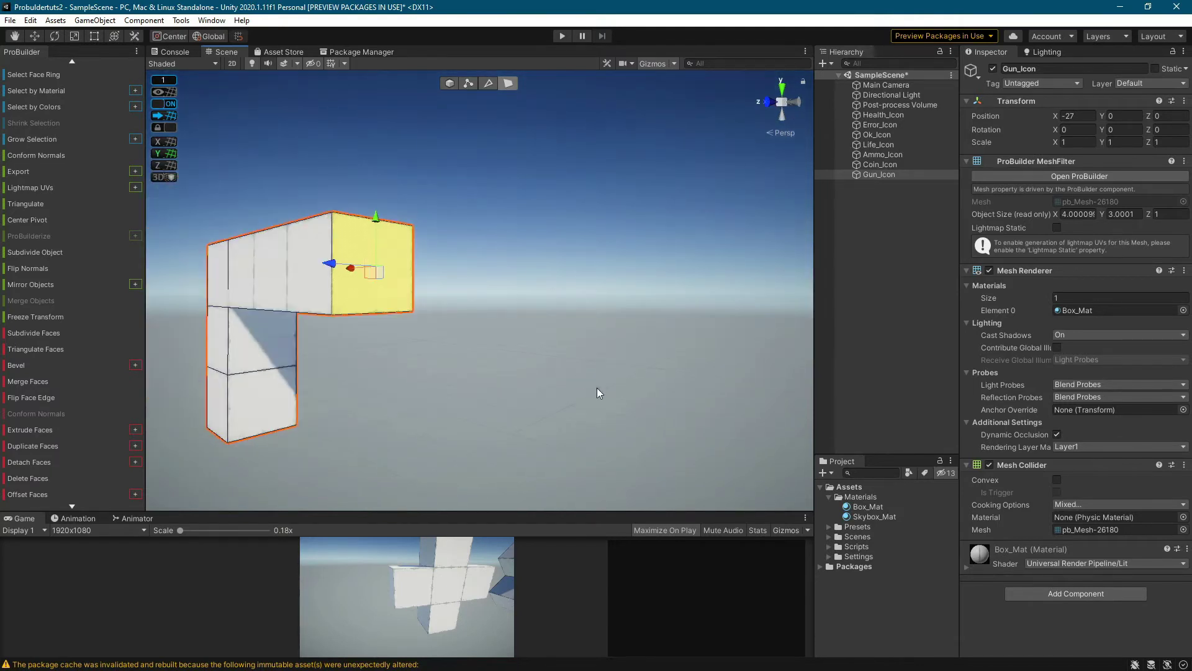
scroll(61, 384, down, 3)
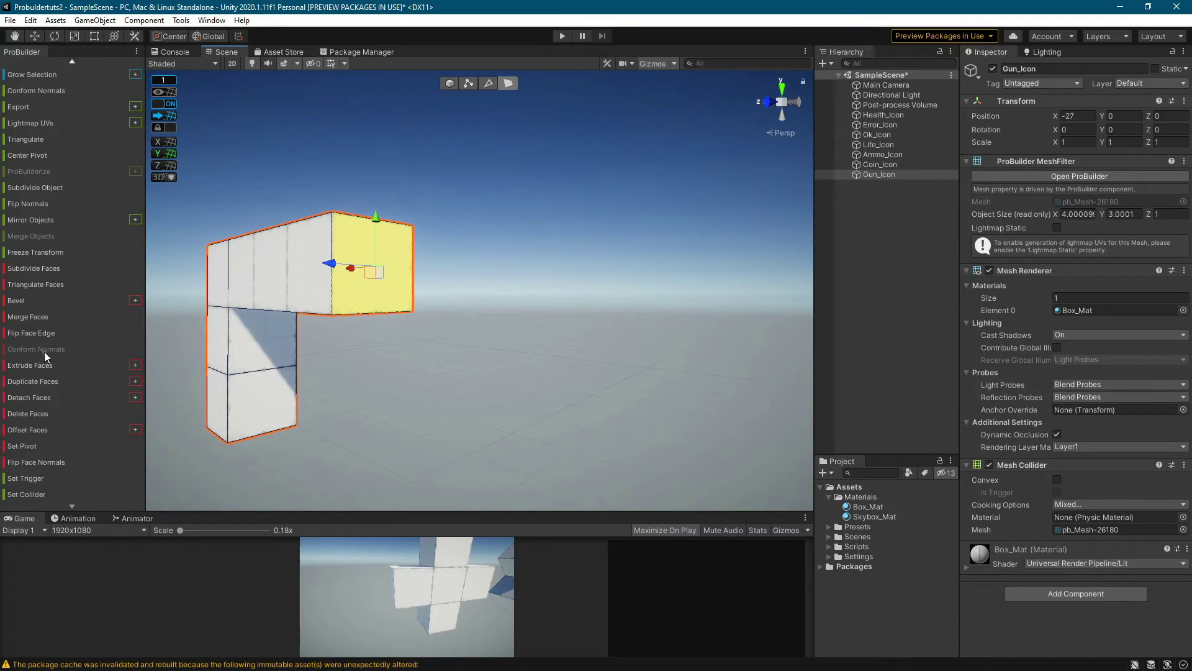
click(26, 269)
click(57, 267)
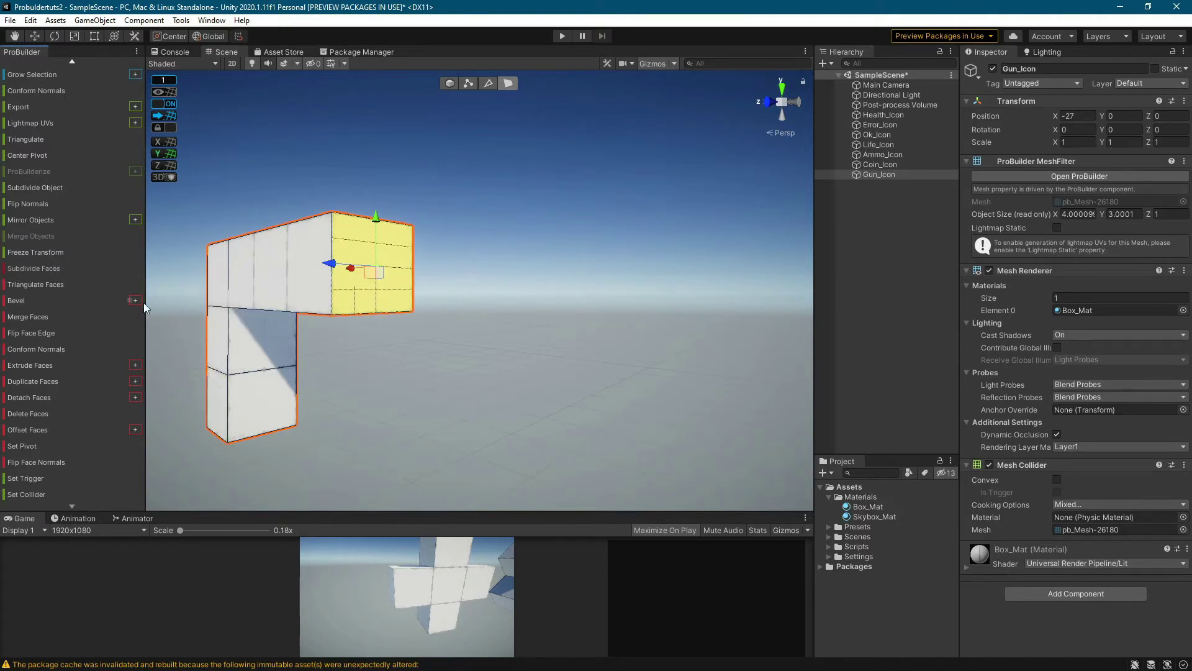
Step: Push the four central faces of the subdivided barrel end inward to form a square muzzle hole
click(531, 310)
click(389, 258)
click(385, 280)
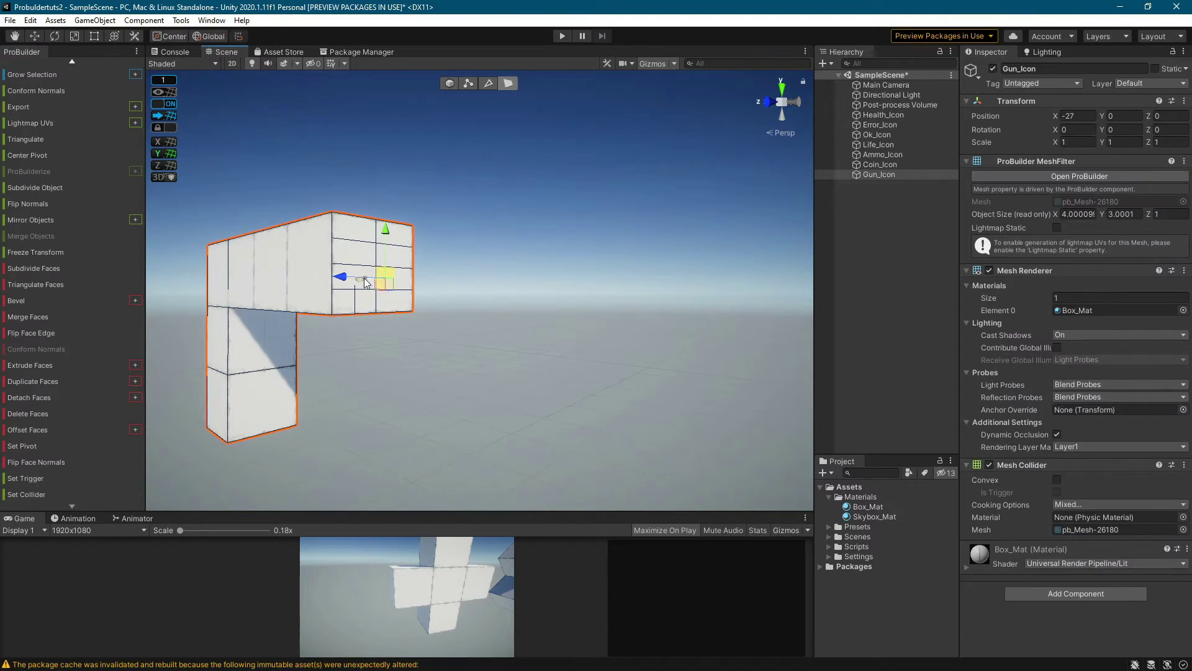
scroll(385, 277, up, 3)
scroll(385, 276, down, 3)
scroll(386, 276, up, 3)
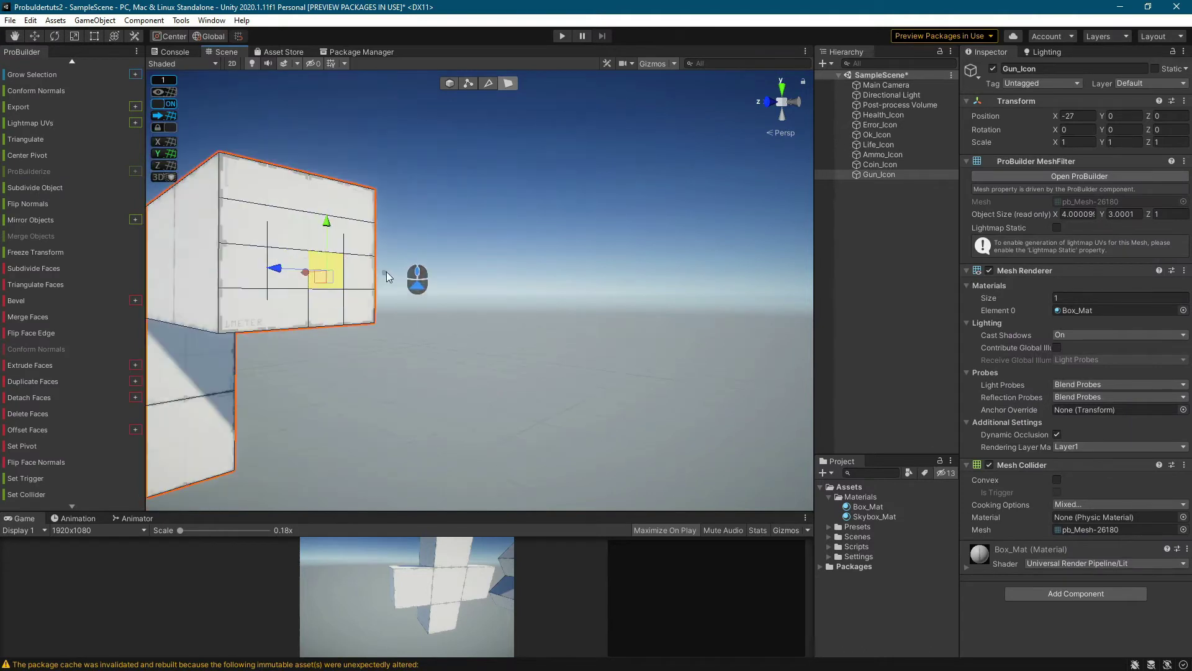
click(285, 239)
shift+click(322, 239)
shift+click(328, 265)
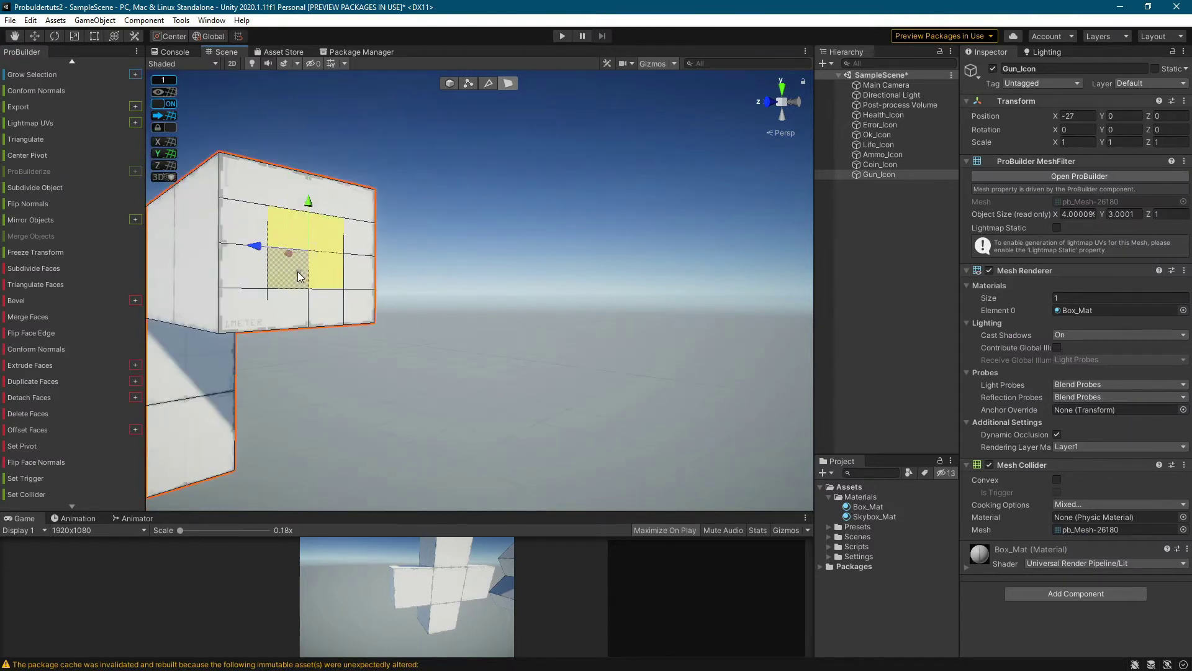
shift+click(298, 277)
right_drag(389, 326, 436, 331)
middle_drag(445, 330, 468, 334)
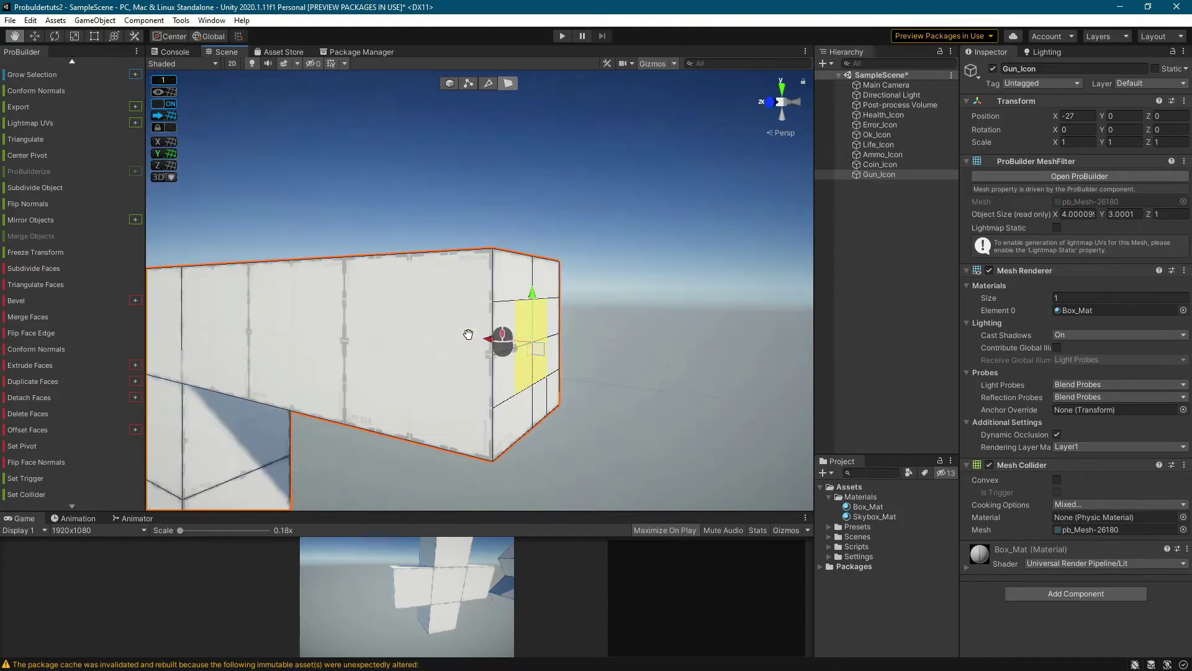
drag(492, 345, 400, 323)
key(ctrl+z)
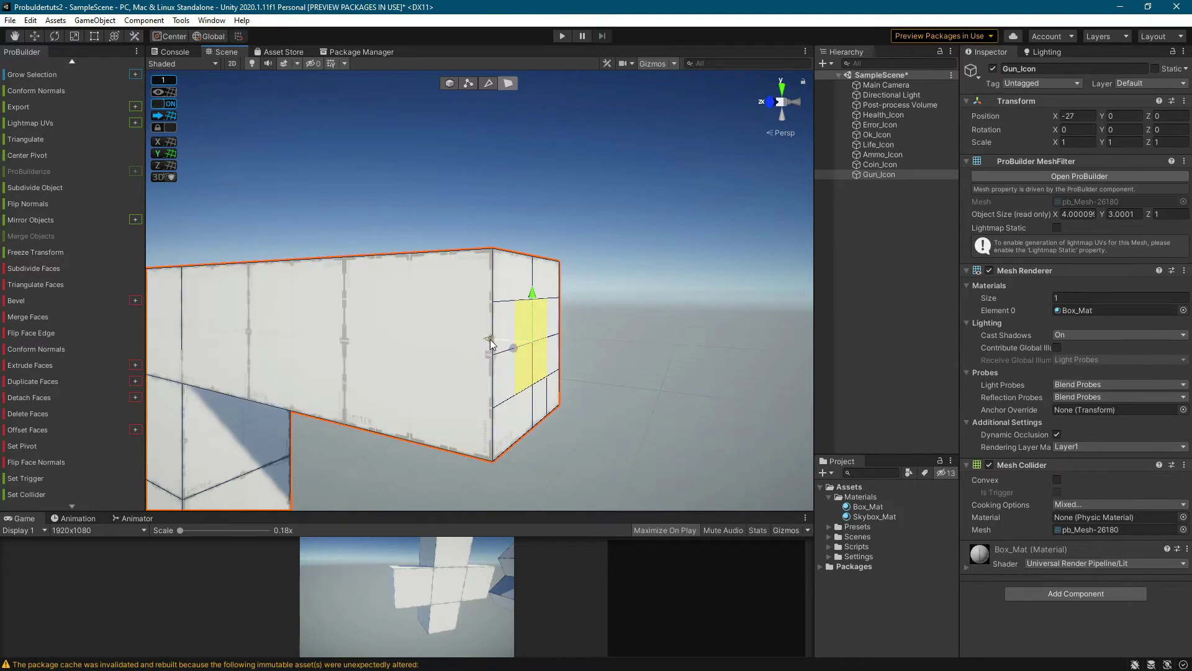
click(437, 330)
alt+drag(438, 330, 582, 356)
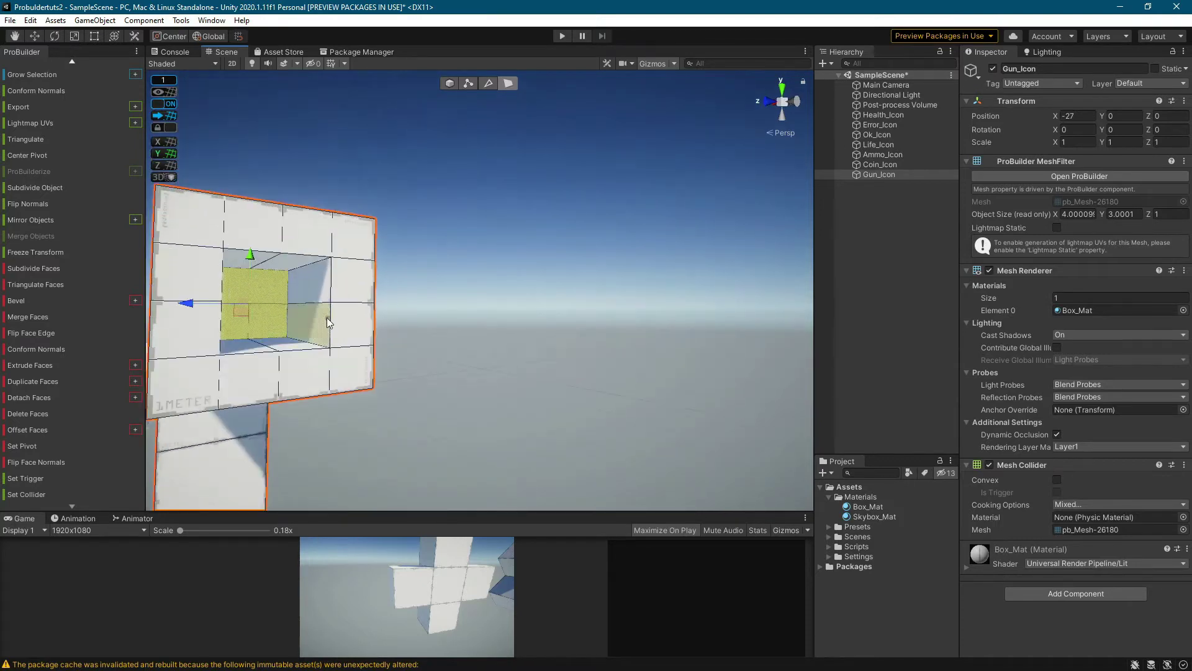
Step: Insert a vertical edge loop down the front of the grip, starting from its horizontal middle edge
scroll(436, 337, down, 5)
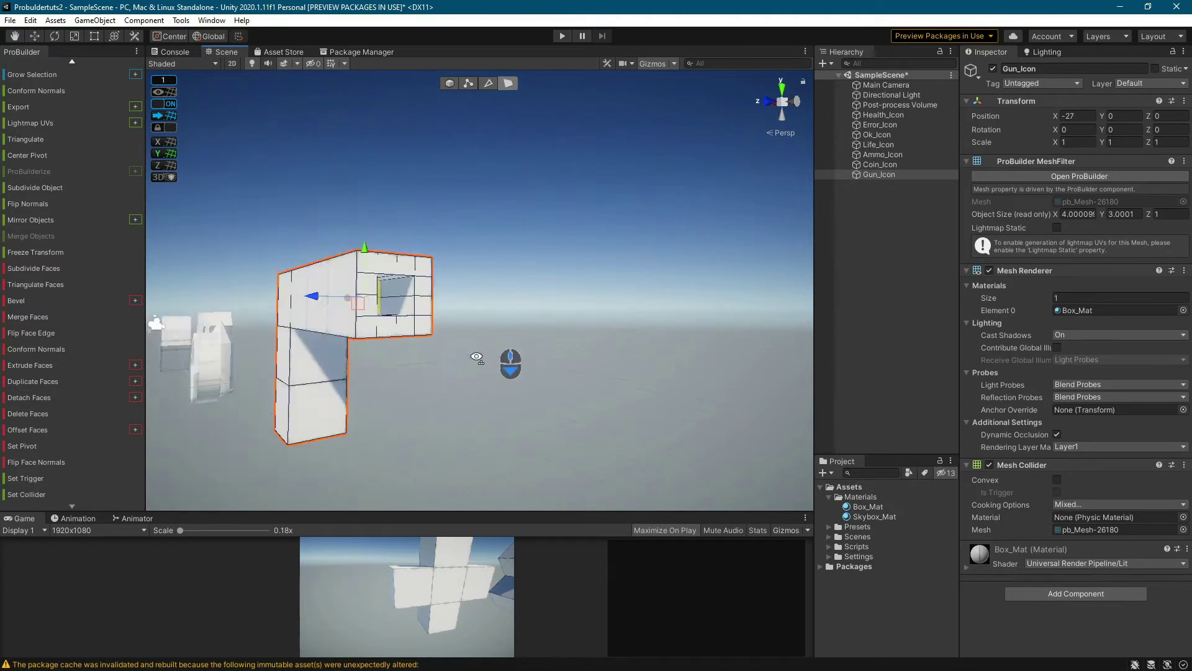
right_drag(476, 357, 523, 364)
middle_drag(459, 335, 565, 345)
scroll(611, 364, up, 3)
right_drag(696, 414, 614, 374)
middle_drag(606, 368, 545, 347)
click(385, 311)
click(381, 307)
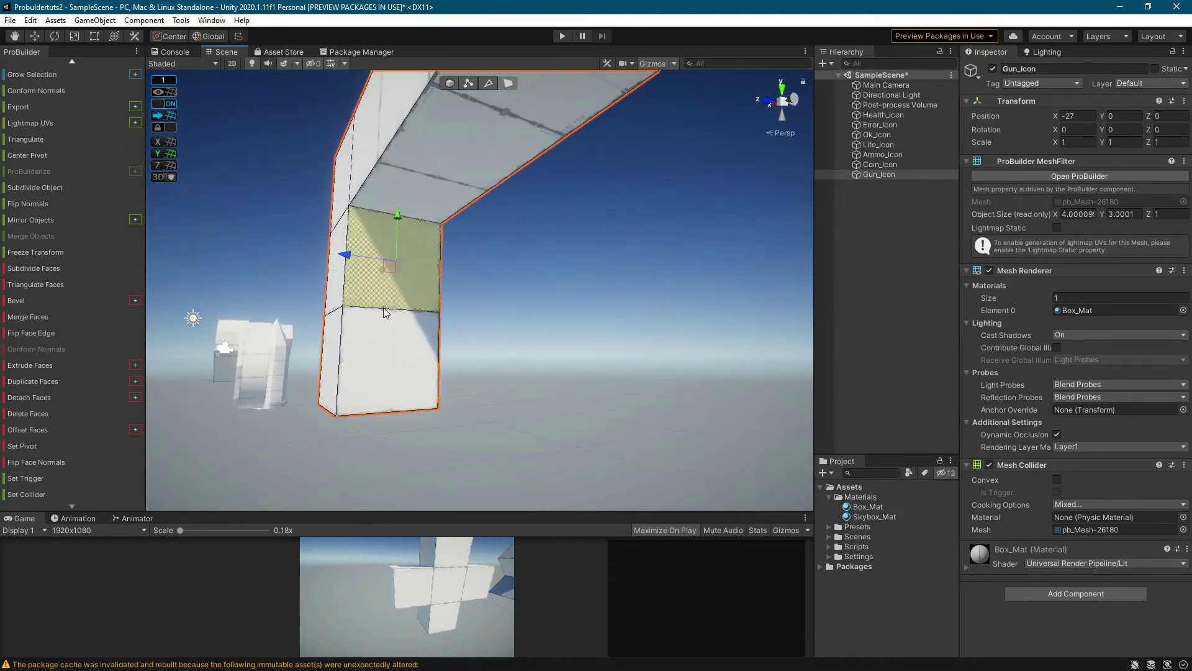
click(488, 83)
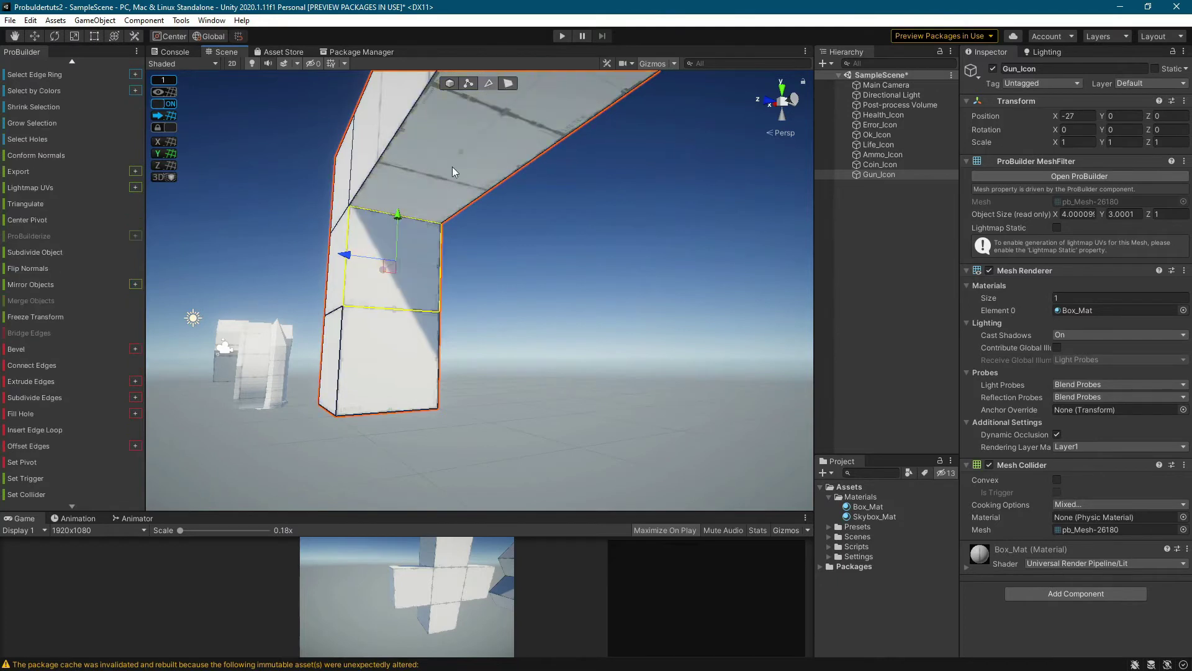
click(388, 307)
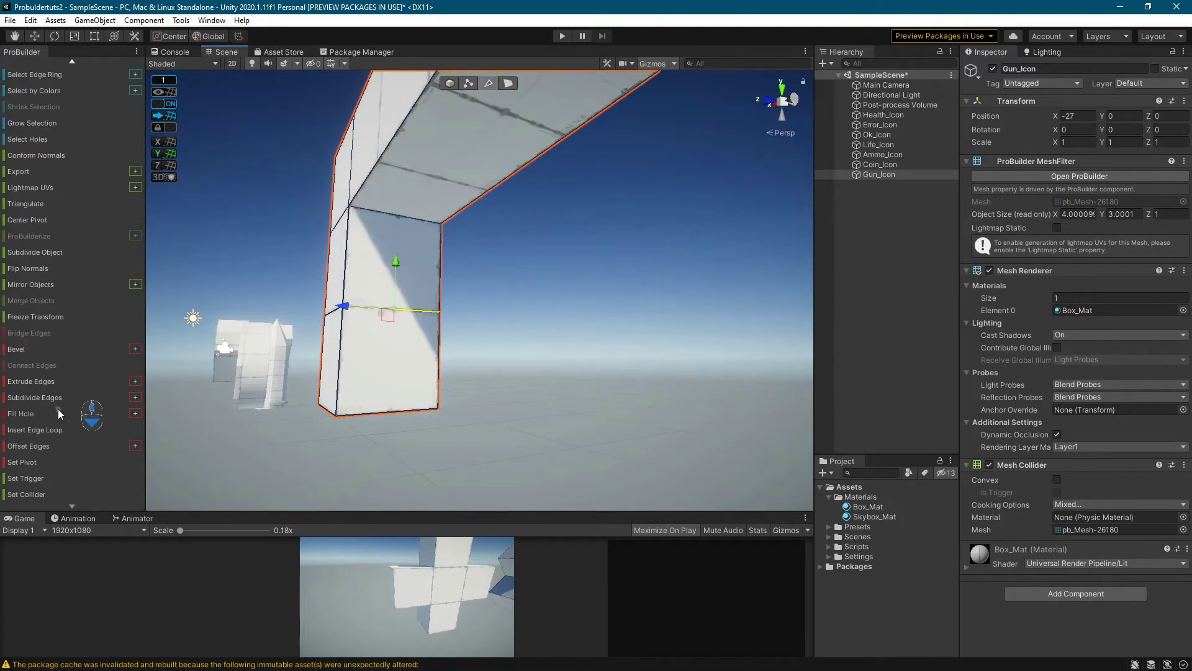
click(43, 430)
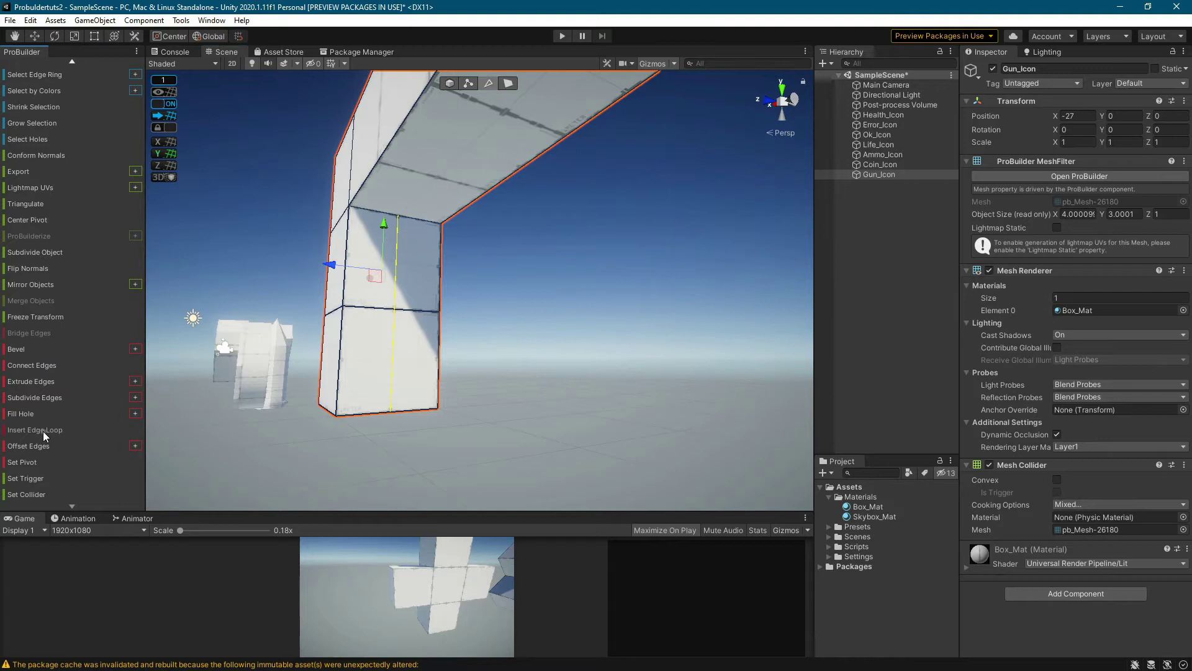
key(ctrl+z)
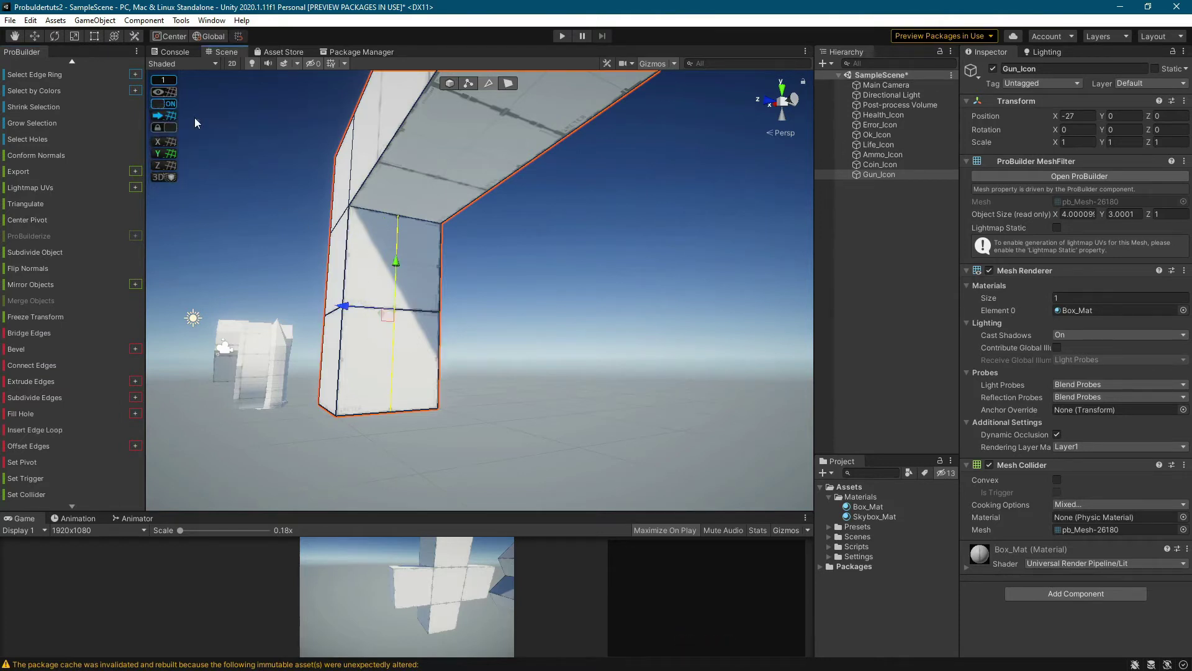
Step: Set the grid snap value to 0.1
click(163, 79)
click(282, 82)
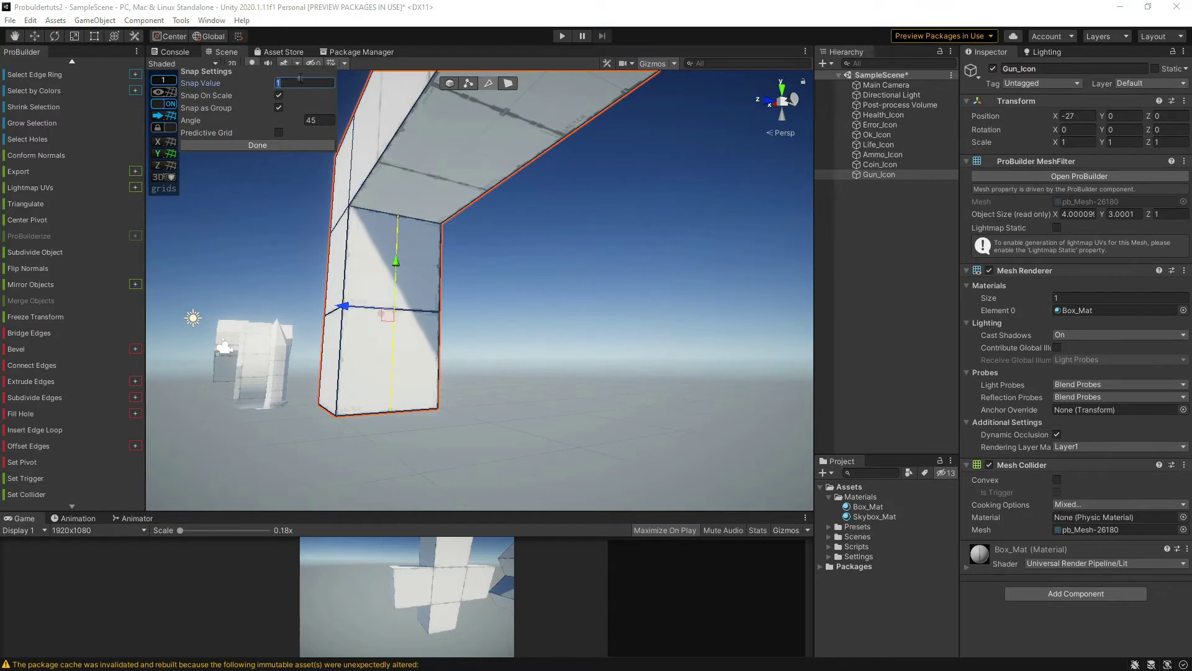
text(.1)
click(258, 145)
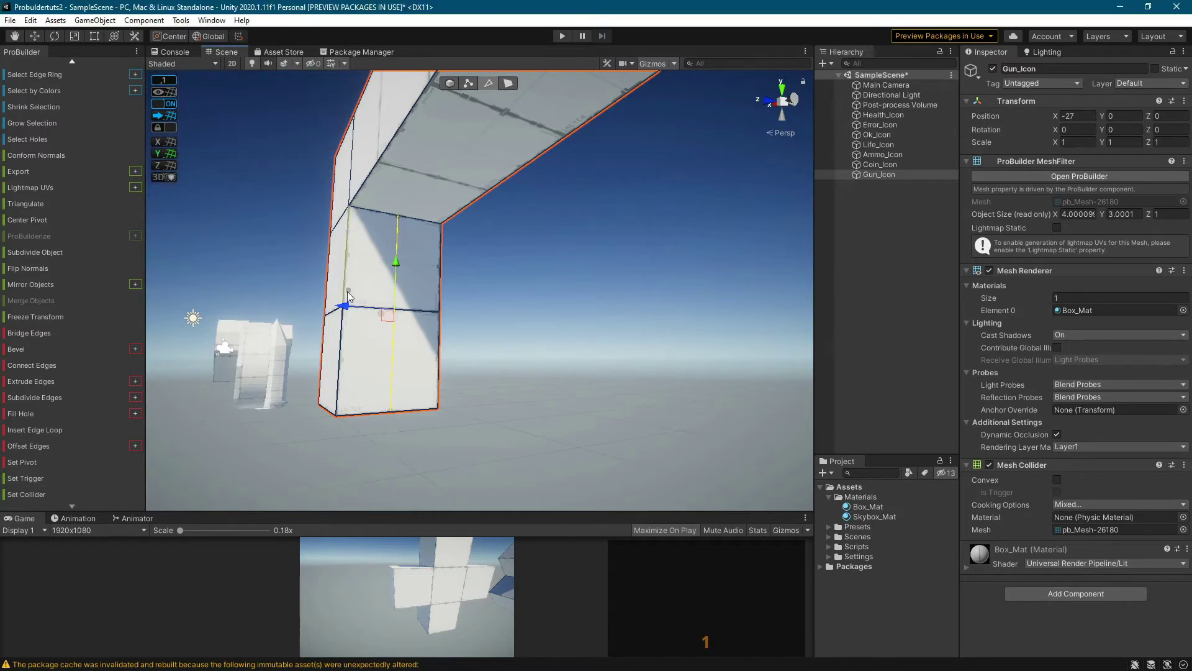
Step: Move the vertical edge loop off-centre toward the grip's side and insert a second one in the wider remaining part
drag(351, 307, 333, 311)
click(416, 311)
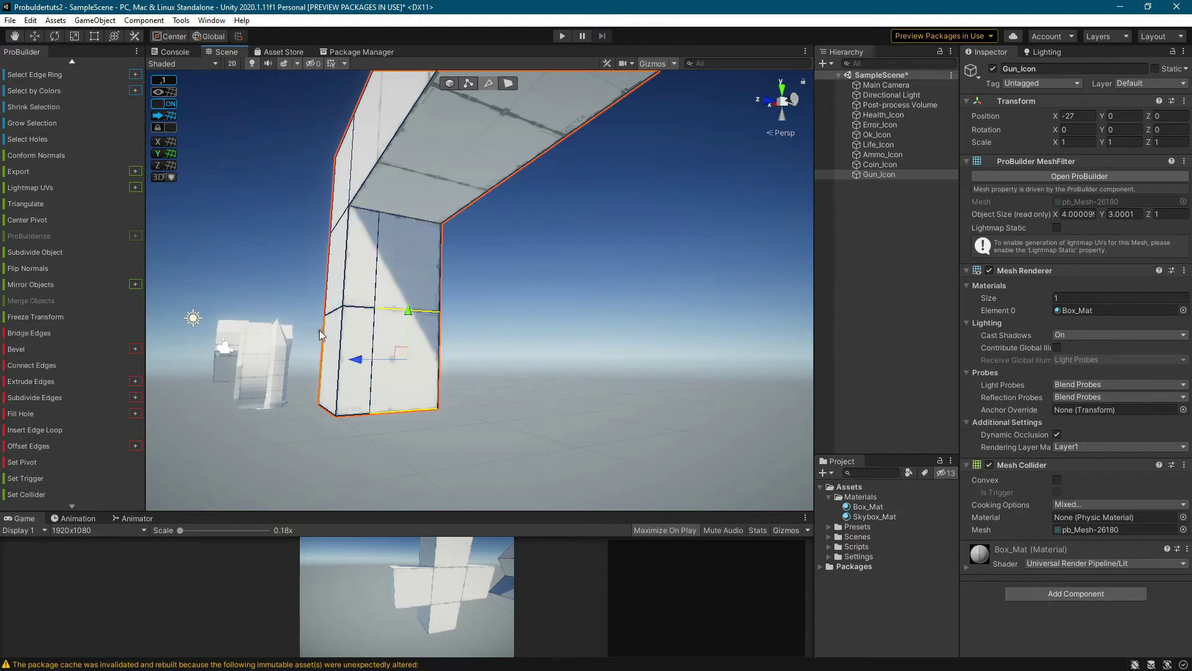
click(38, 430)
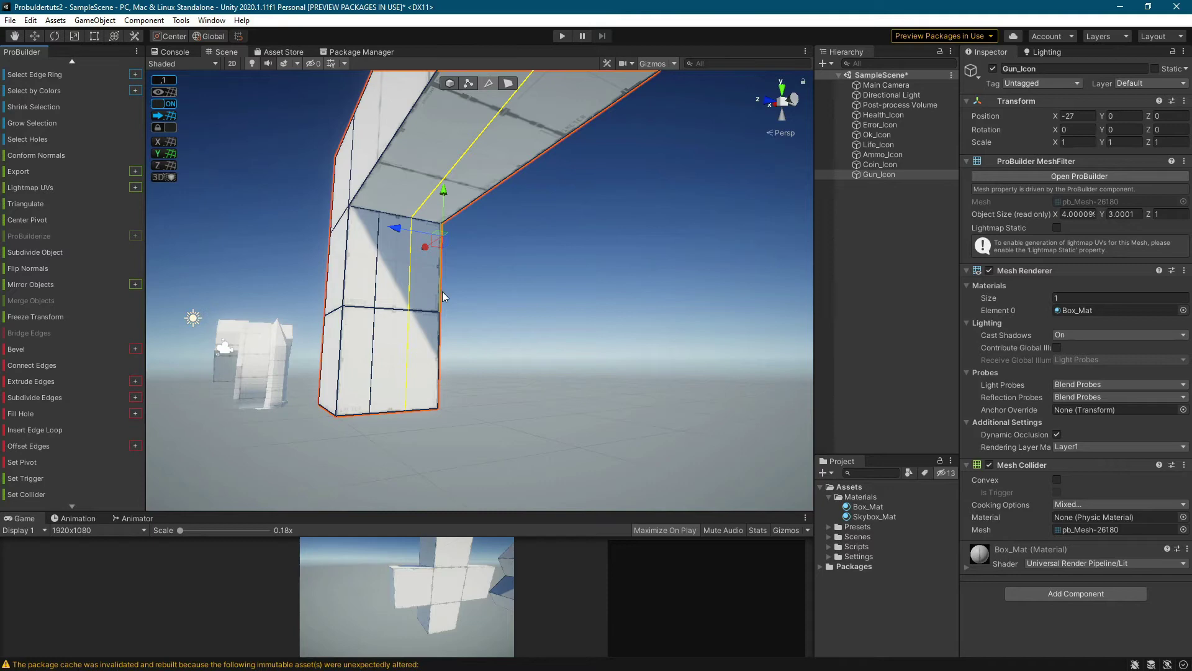
Step: Extrude the narrow middle face of the grip's upper front section forward to form a trigger block under the barrel
click(508, 84)
click(386, 268)
alt+drag(567, 315, 617, 320)
middle_drag(618, 319, 605, 292)
shift+drag(514, 201, 592, 206)
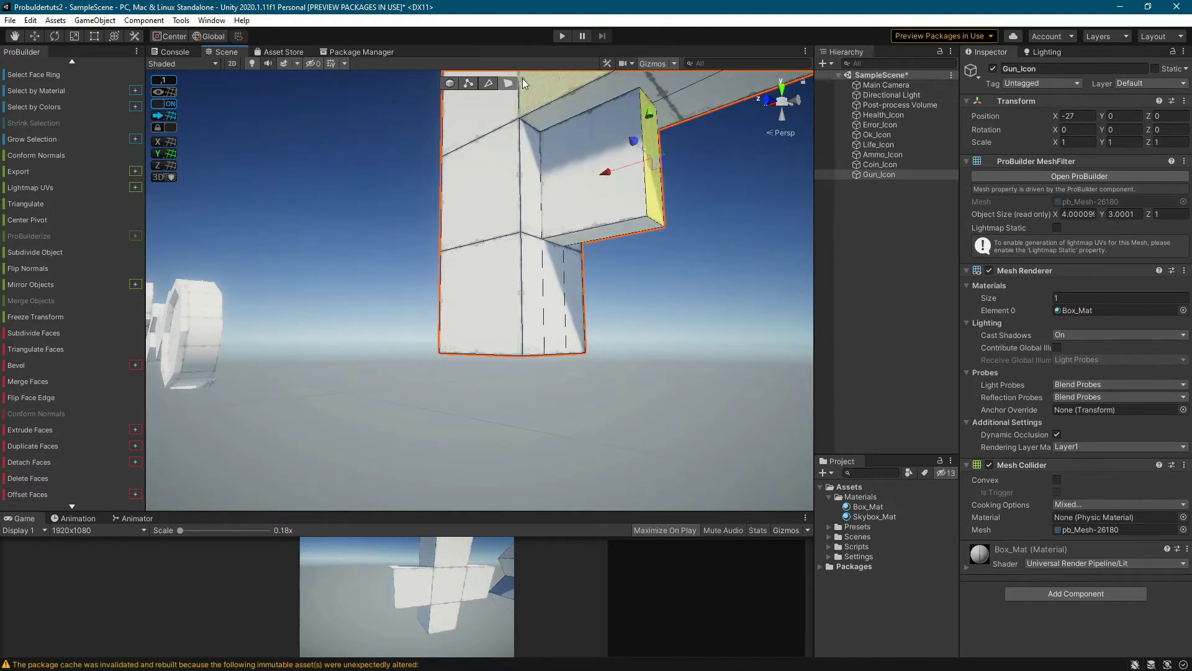
Step: Taper the trigger block by moving its lower outer edge up and back and its upper outer edge back toward the grip
click(488, 83)
click(682, 219)
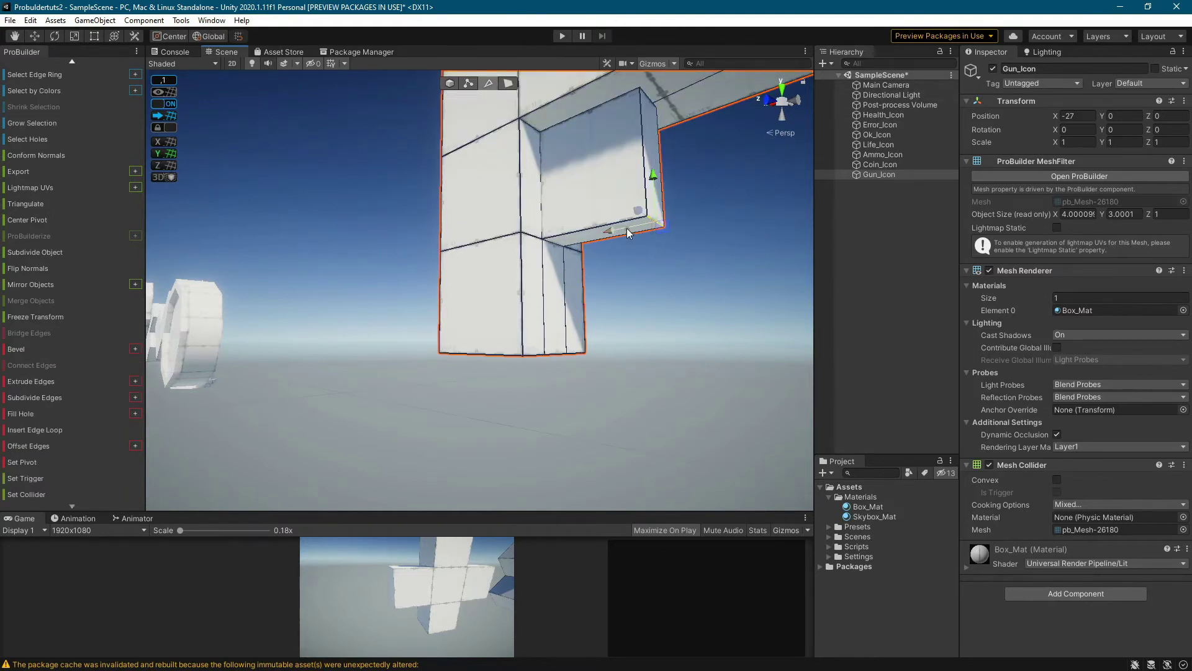
drag(610, 224, 610, 162)
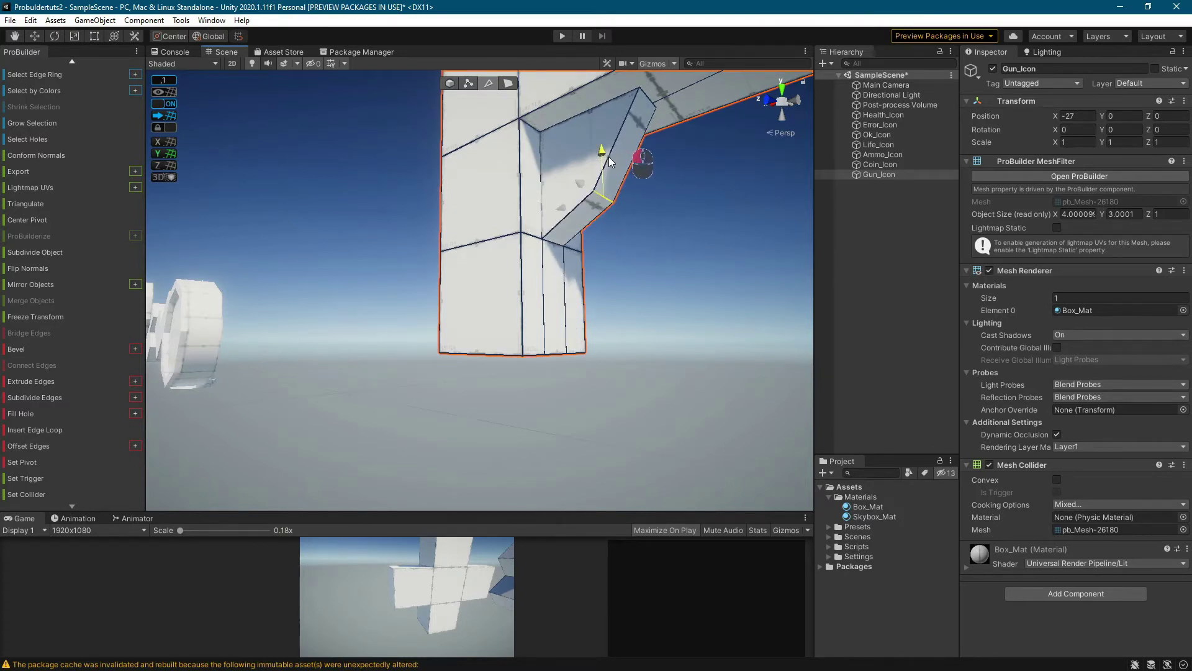
click(612, 110)
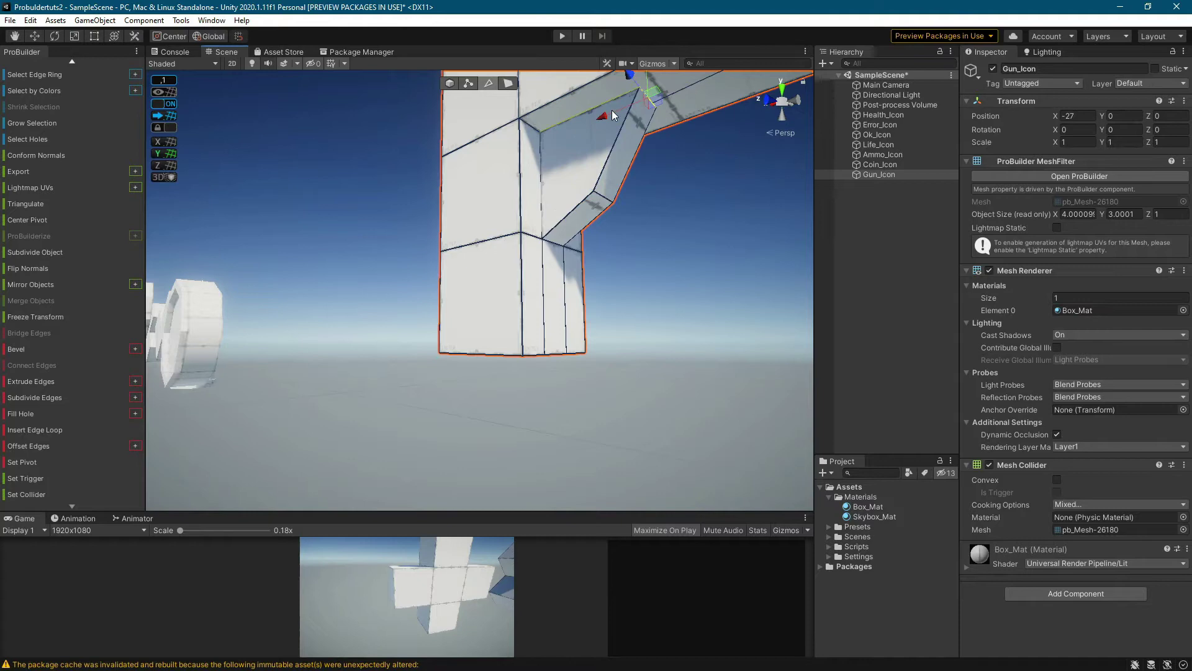
drag(643, 94, 583, 131)
Step: Slope the gun's upper rear corner by selecting the top rear edges and moving them forward and slightly down
right_drag(759, 238, 654, 293)
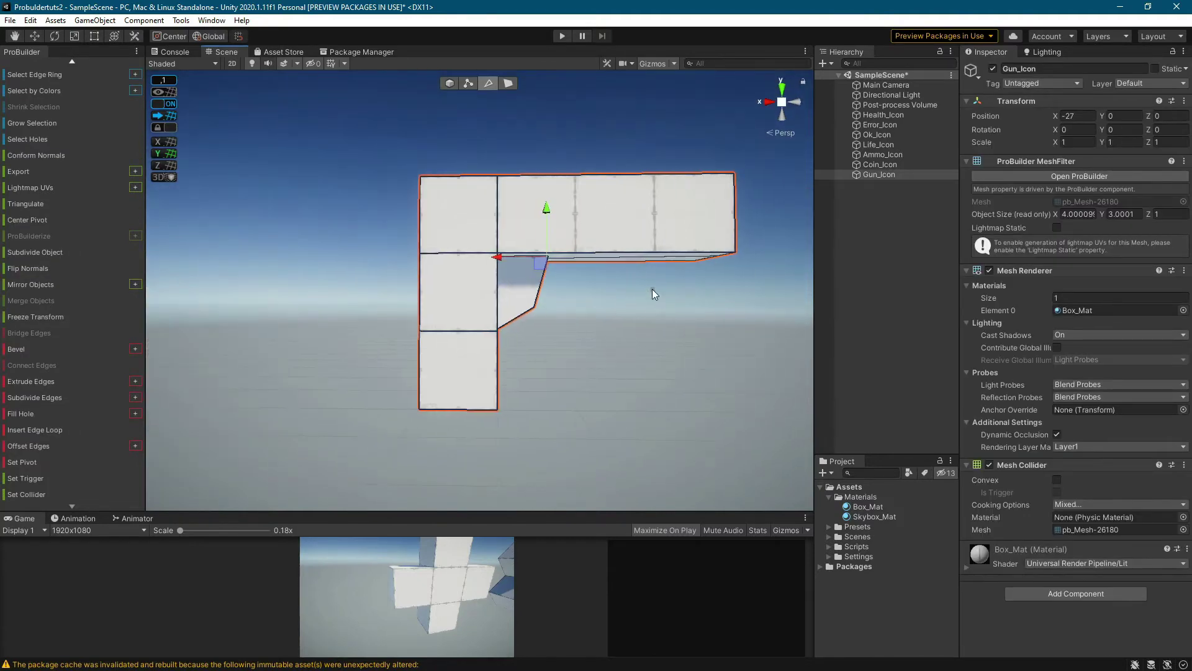
scroll(701, 298, down, 3)
alt+drag(341, 232, 489, 303)
scroll(569, 364, up, 6)
click(573, 310)
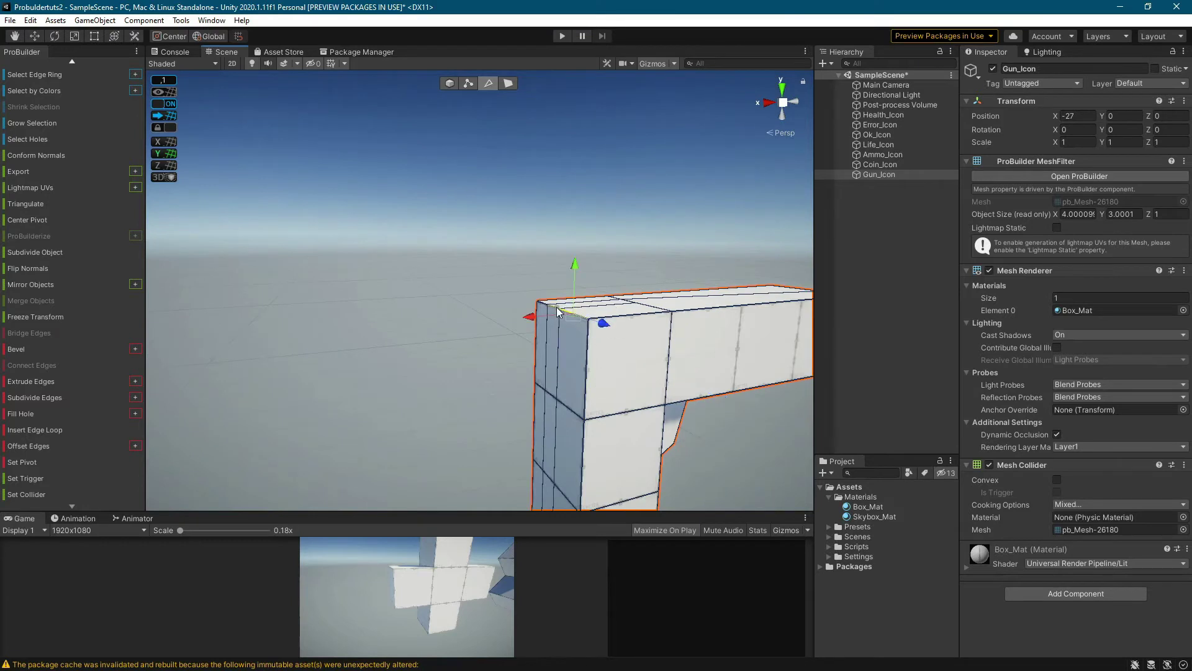
shift+click(554, 306)
click(544, 309)
scroll(534, 298, down, 5)
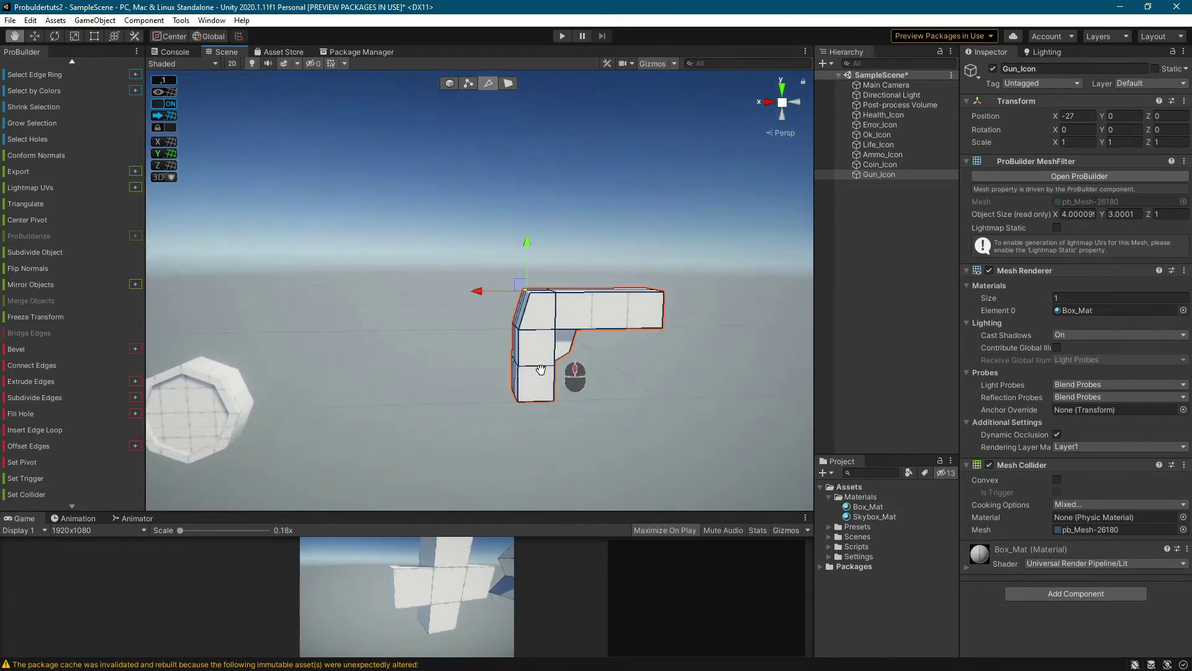
drag(520, 248, 520, 255)
drag(479, 299, 472, 300)
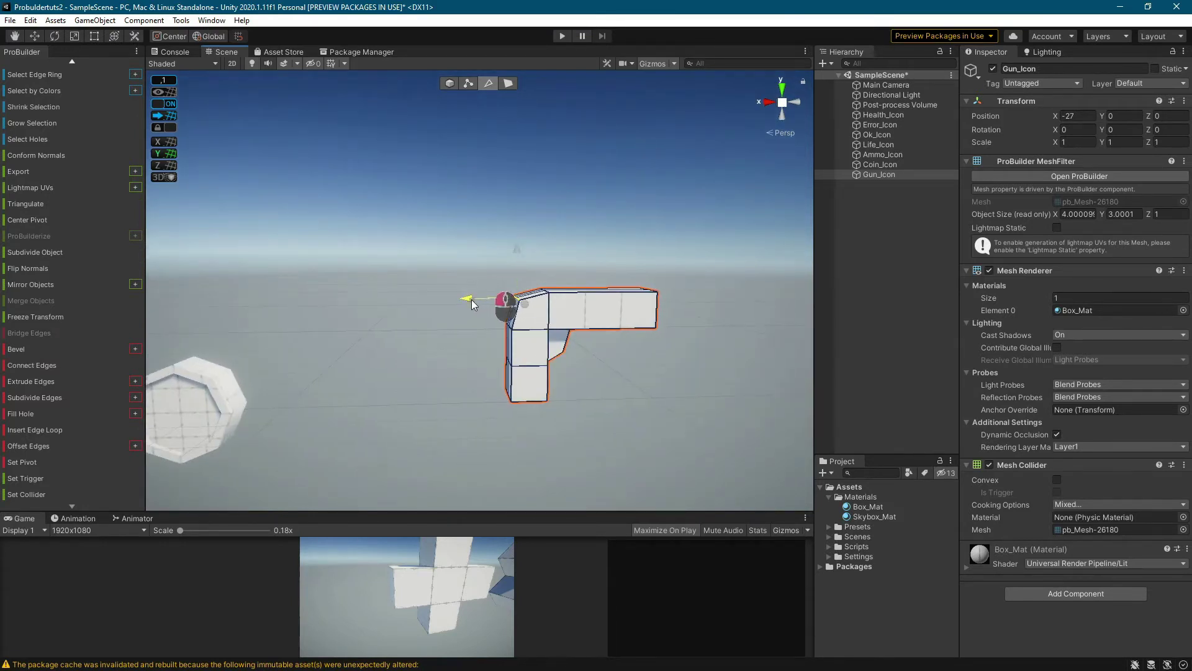
Step: Move the gun icon beside the coin icon to position X -21.8, Y -1.2, in line with the row, and save the scene
right_drag(691, 431, 758, 410)
scroll(639, 316, up, 6)
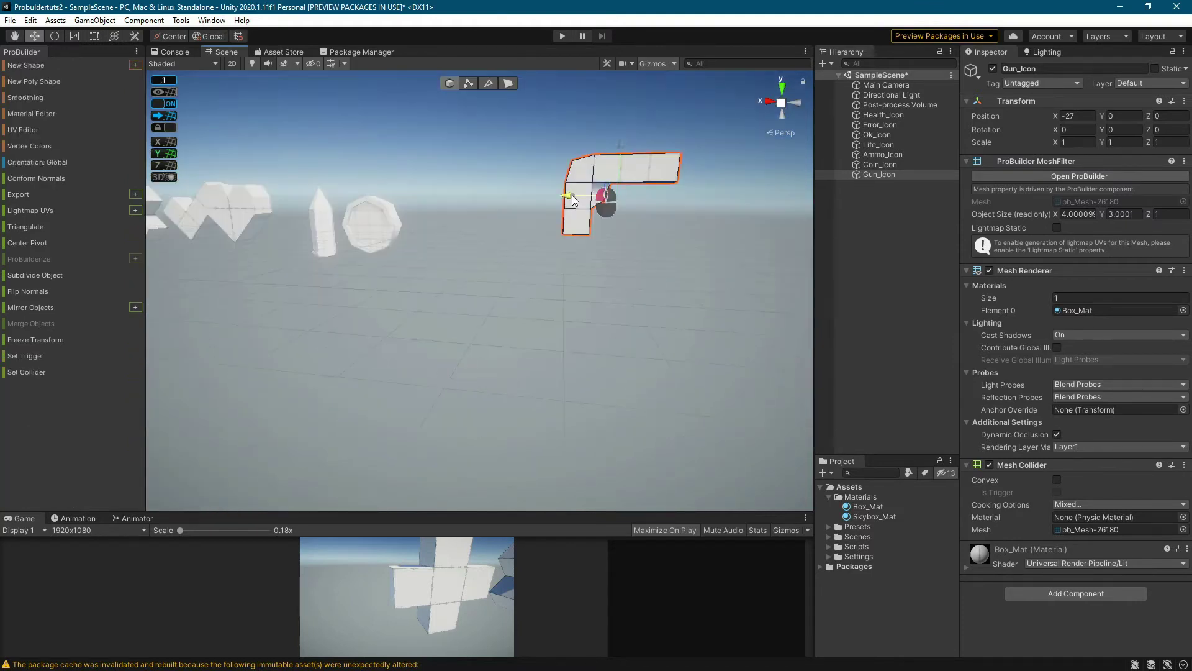
drag(570, 195, 438, 191)
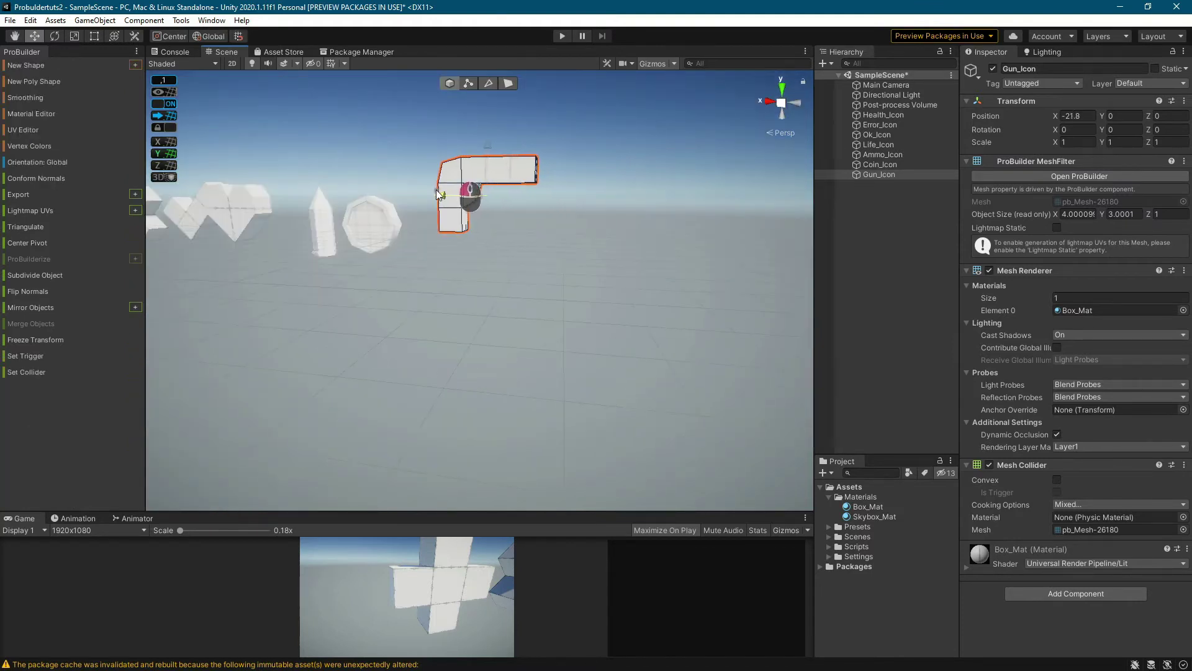
drag(488, 143, 487, 173)
scroll(447, 279, down, 4)
right_drag(384, 327, 454, 314)
middle_drag(454, 315, 560, 299)
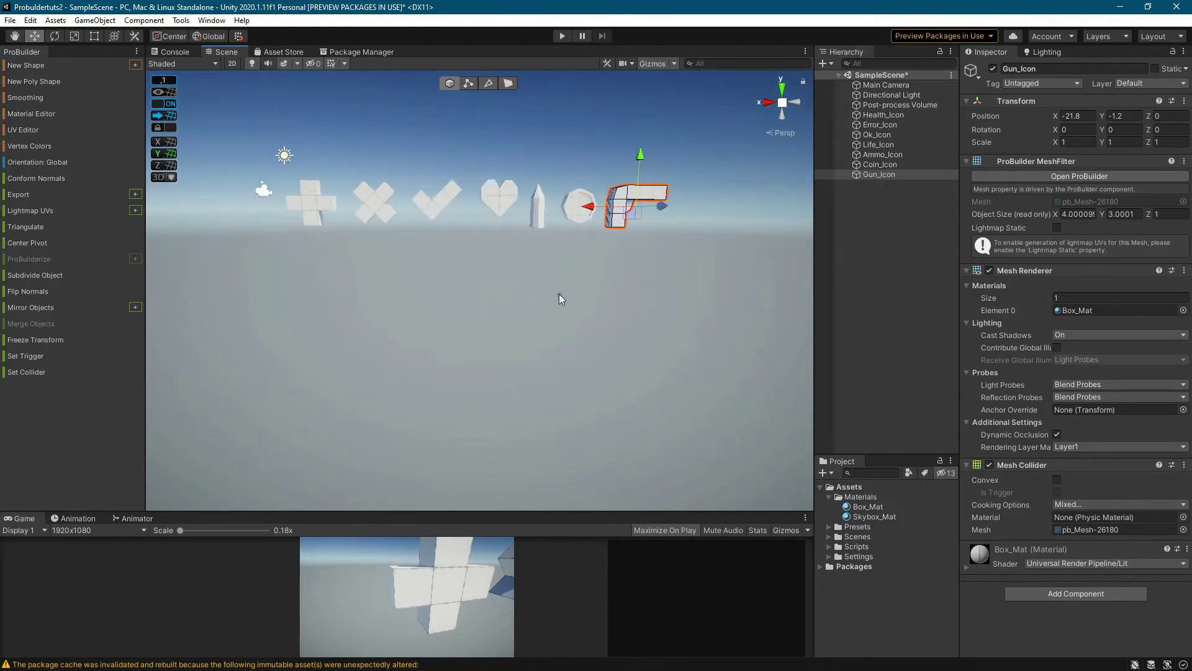
key(ctrl+s)
Step: Create a new material named Red_Mat in the Materials folder
click(861, 496)
right_click(863, 500)
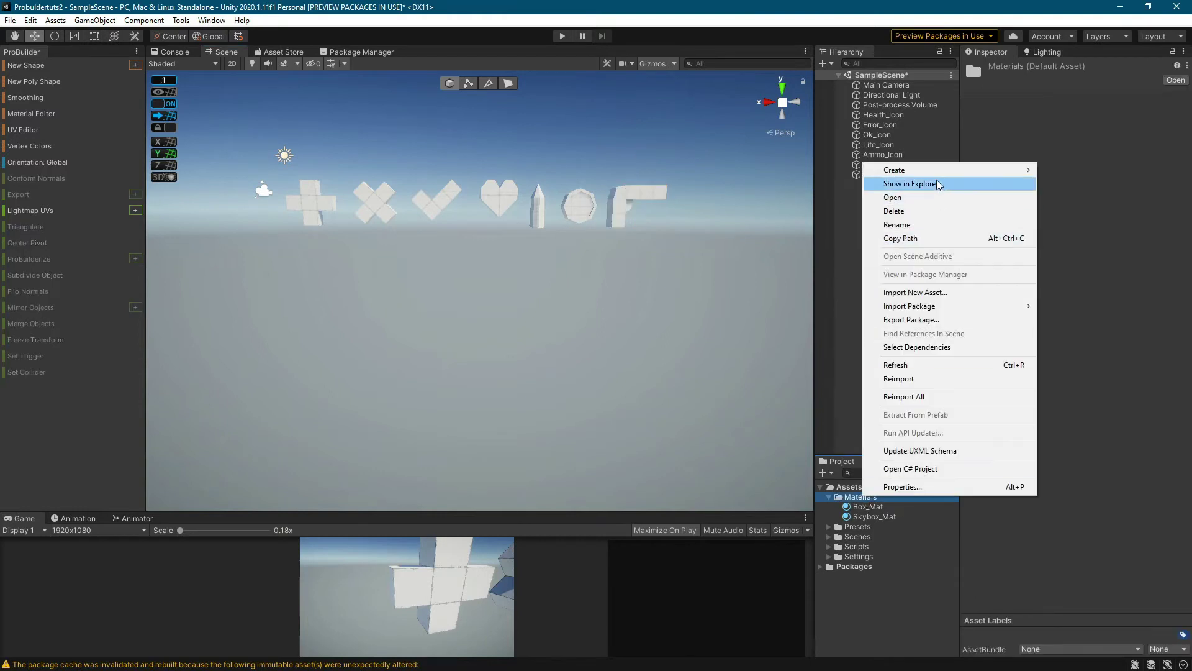
mouse_move(935, 172)
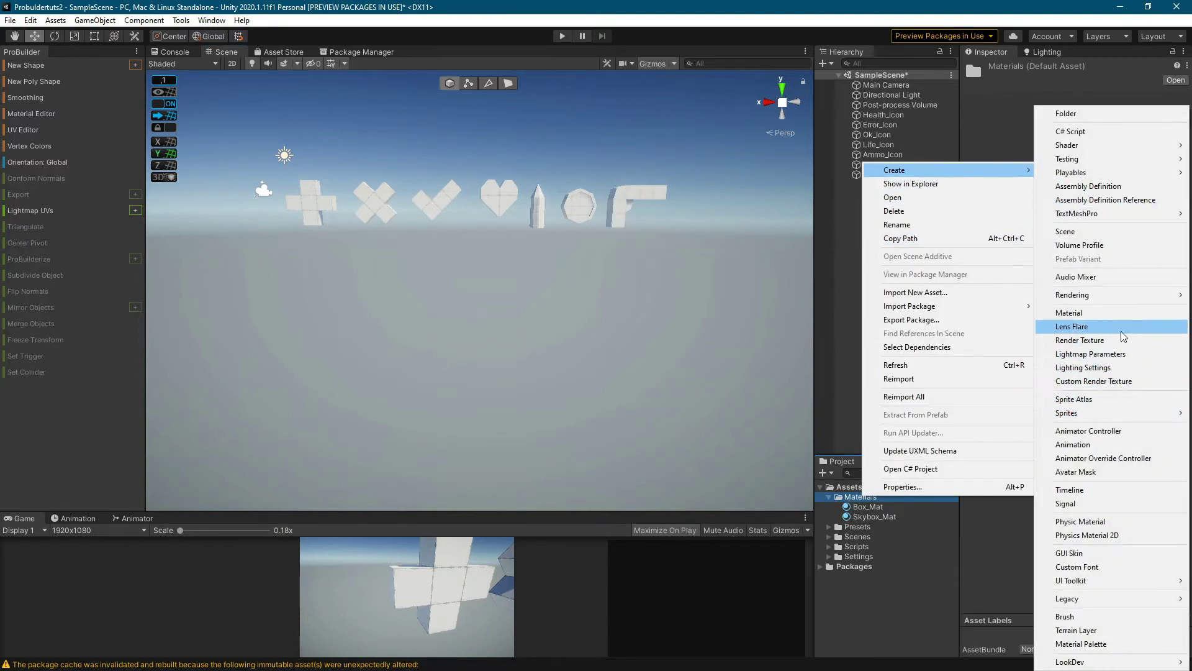
click(1121, 321)
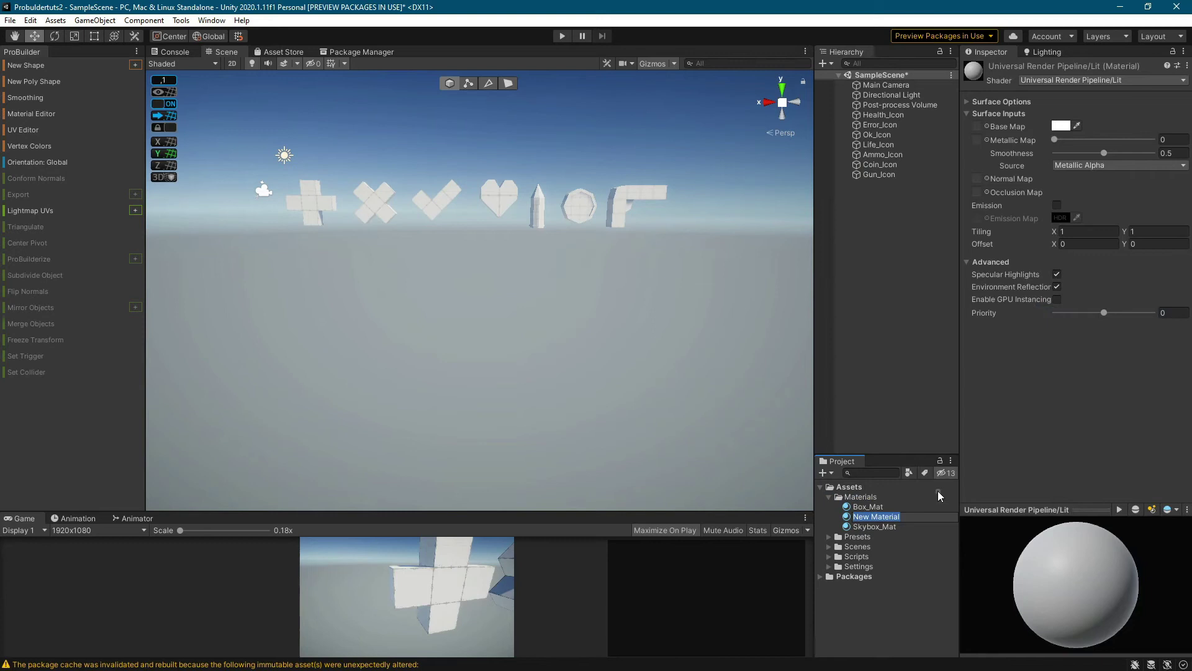
text(Red_)
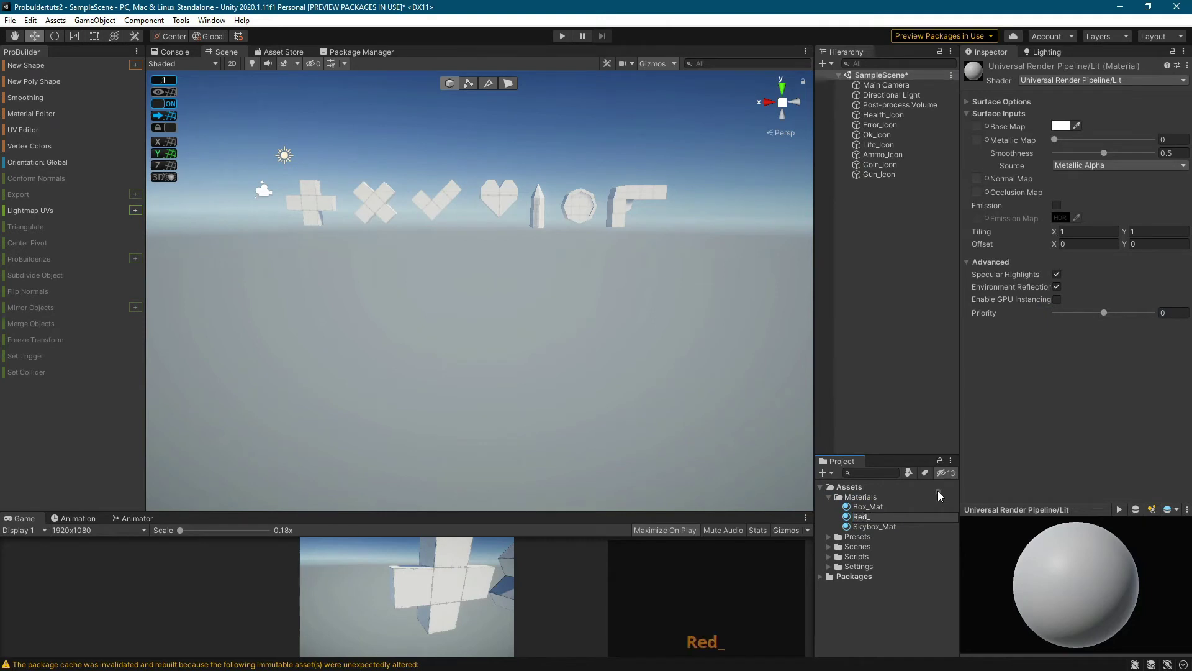
text(Mat)
key(Return)
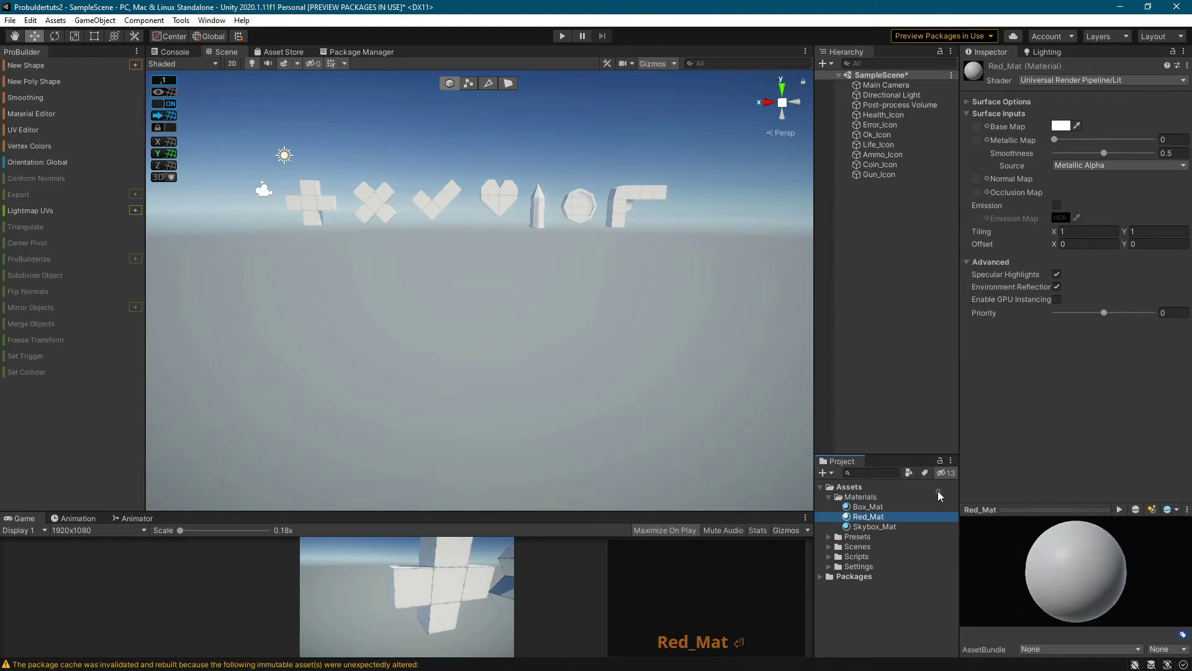
Step: Set Red_Mat's base colour to red CB2F2F and its smoothness to 0
click(1066, 125)
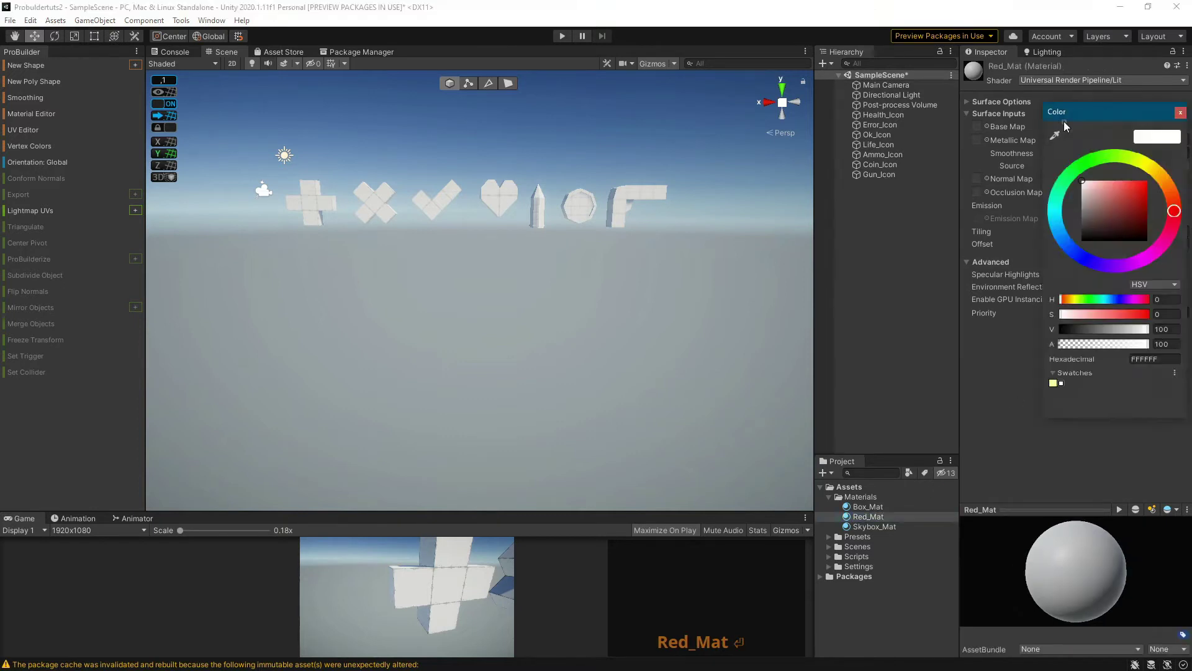
mouse_move(1121, 199)
mouse_down()
mouse_move(1149, 173)
mouse_move(1136, 205)
mouse_up()
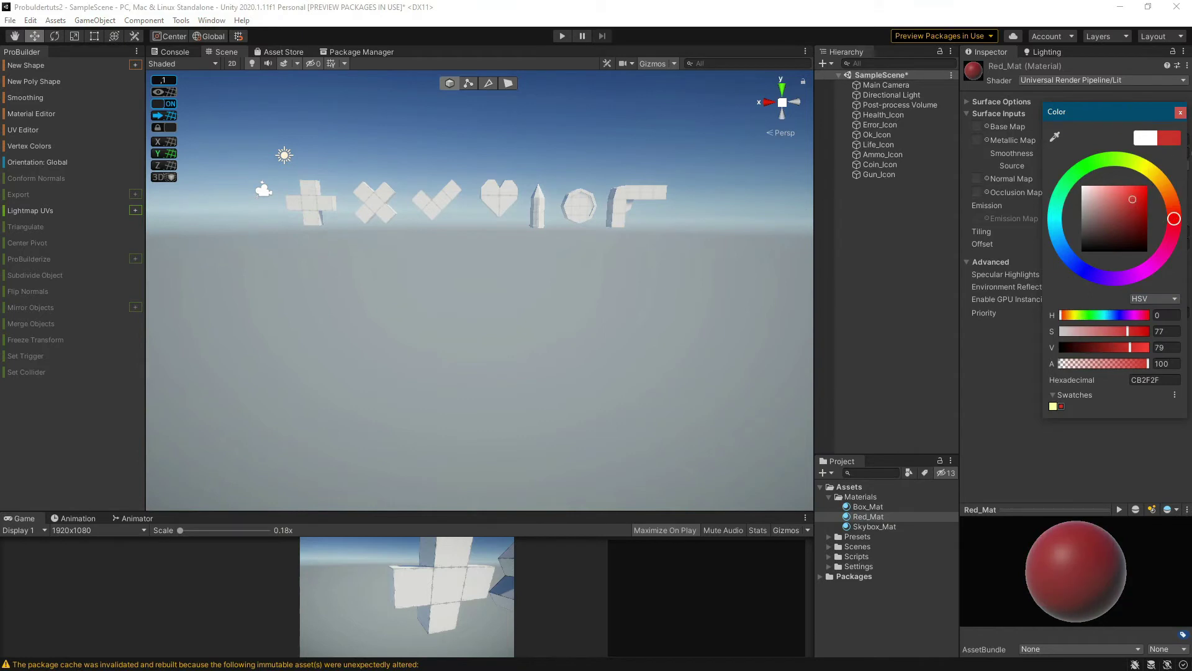
click(1180, 112)
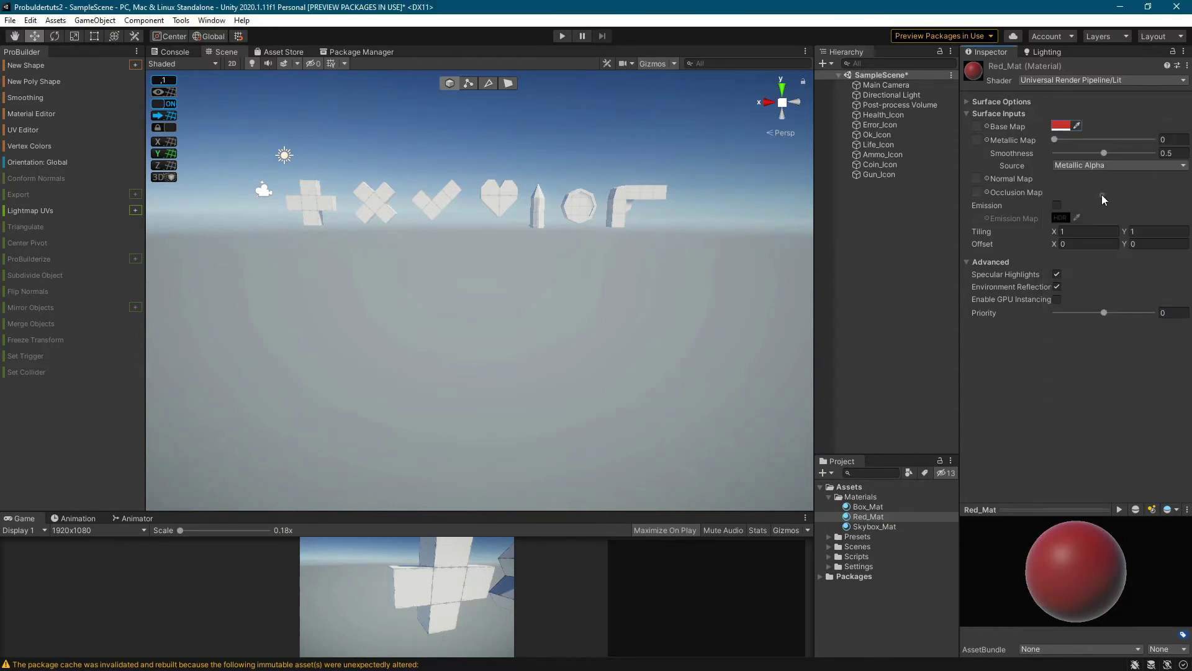
drag(1104, 153, 1053, 153)
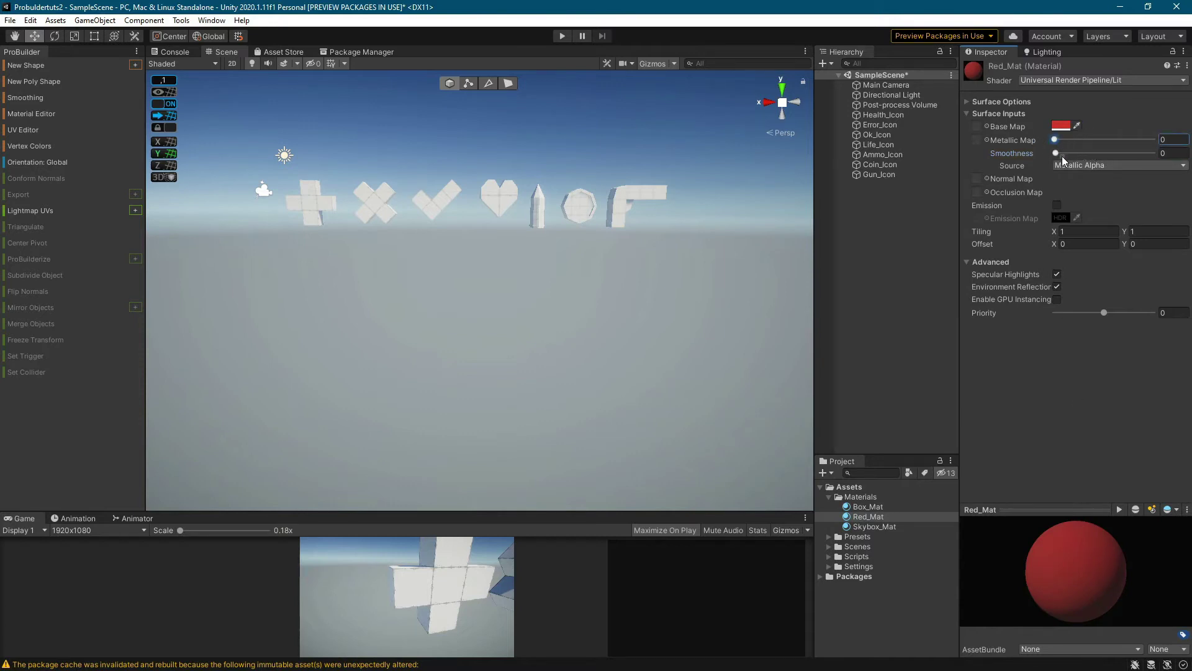
Step: Enable emission on Red_Mat with red R 191, G 12, B 12 at intensity 1, and apply the material to the heart and X icons
click(1057, 205)
click(1060, 217)
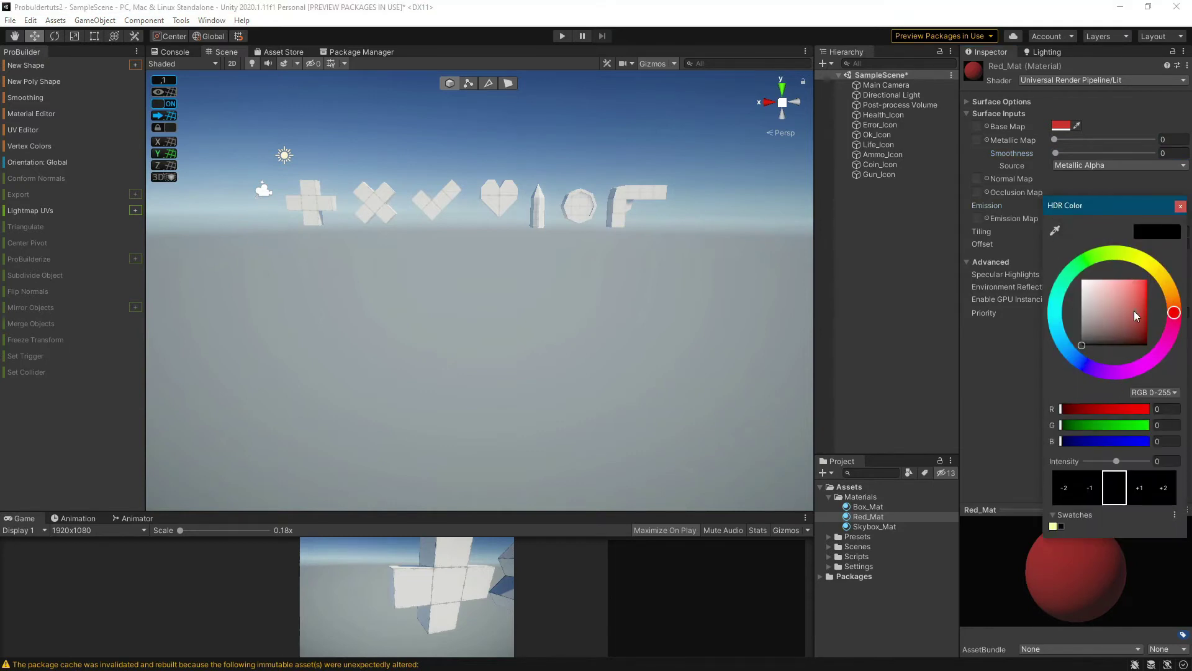
click(1143, 296)
click(1143, 492)
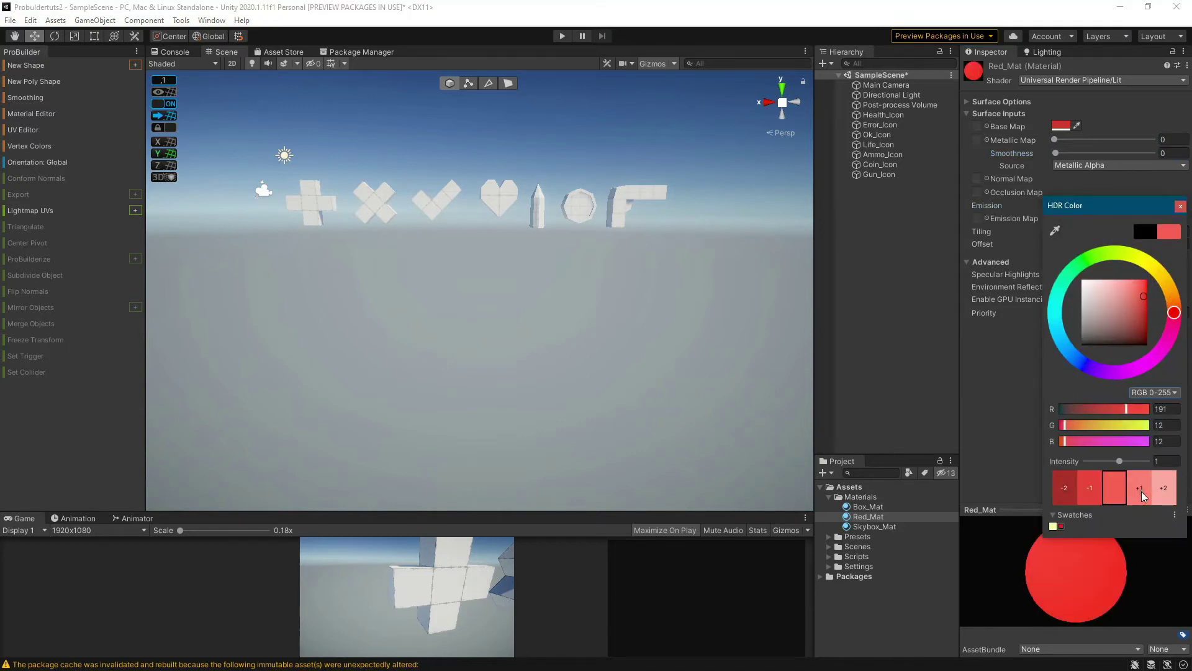
click(1180, 205)
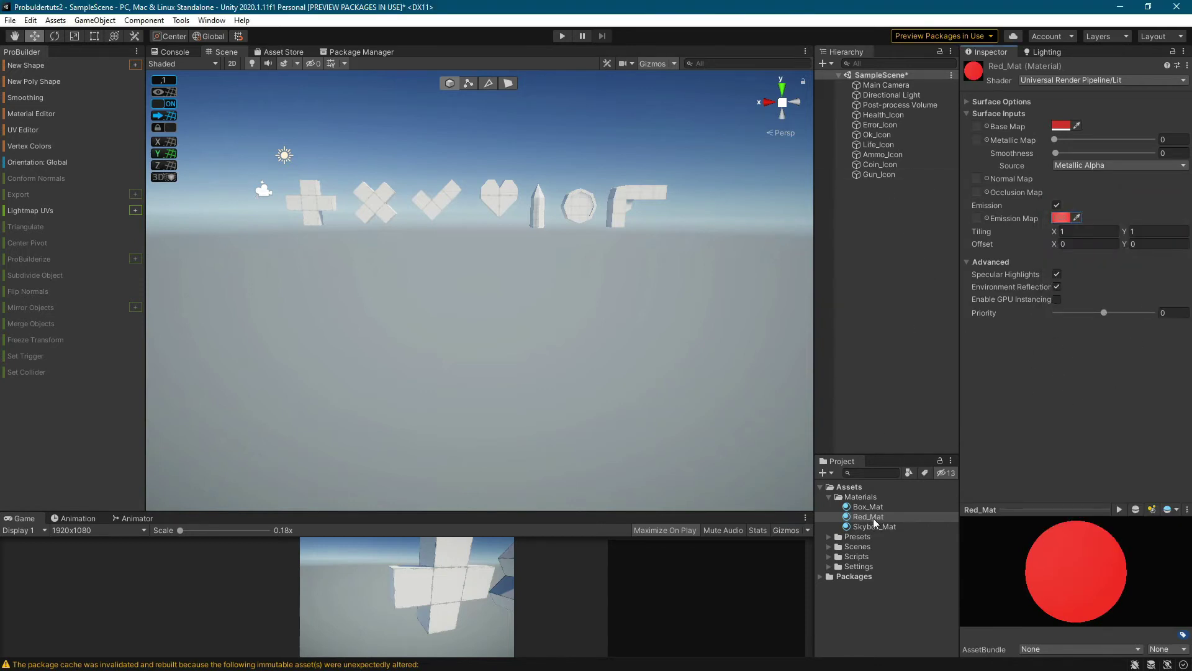
drag(872, 520, 529, 204)
drag(875, 519, 379, 210)
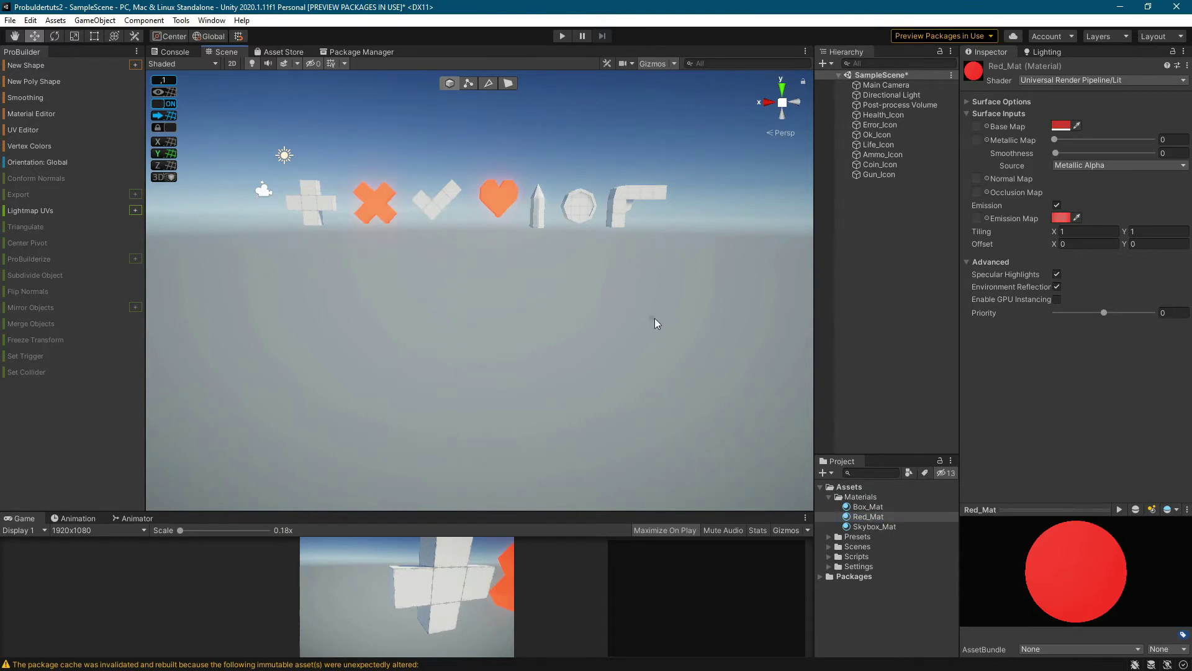
Step: Duplicate Red_Mat and rename the copy Yellow_Mat
click(868, 517)
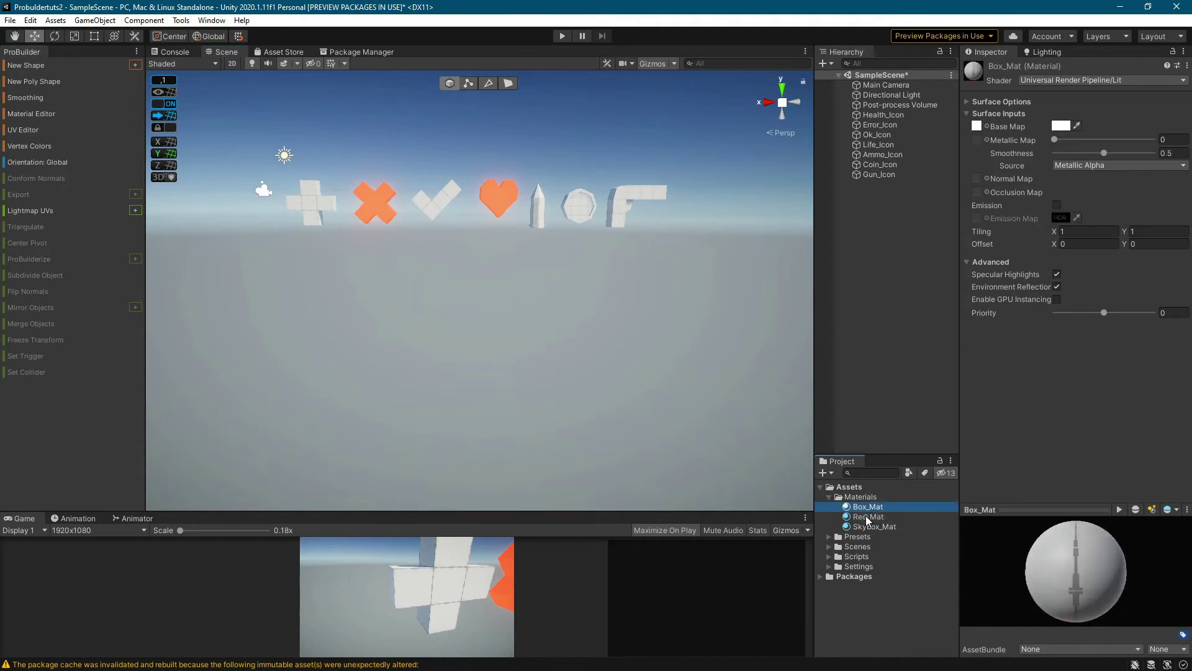
key(ctrl+d)
click(875, 517)
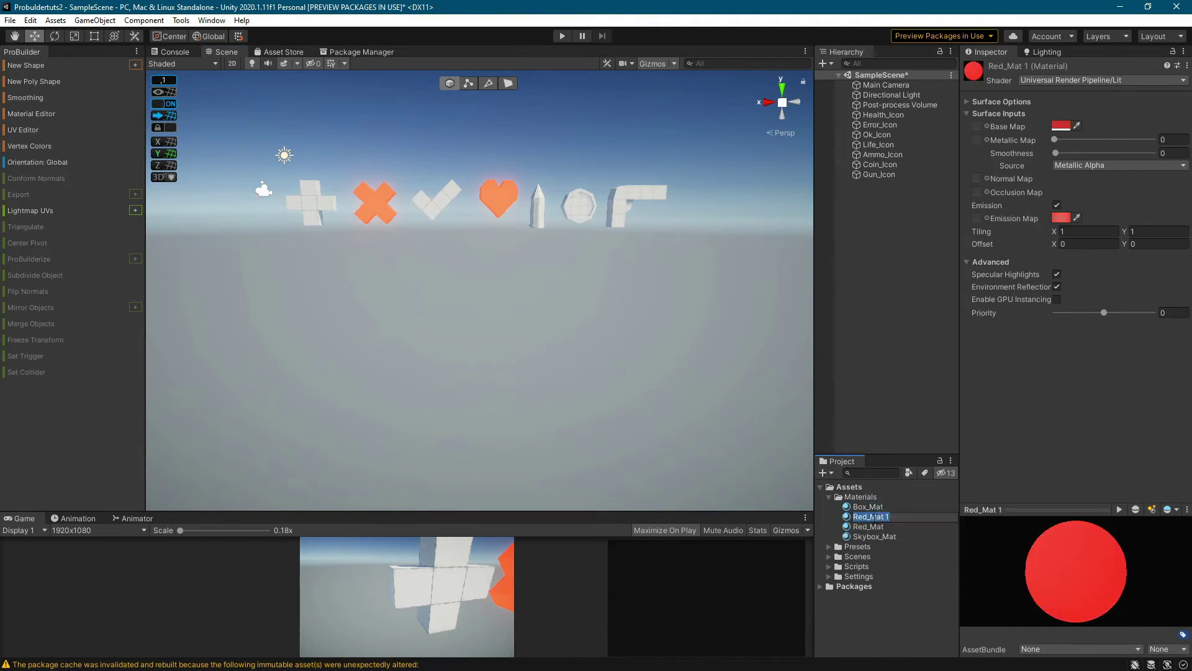
click(867, 516)
key(BackSpace)
key(BackSpace)
key(BackSpace)
text(Yellow)
key(Right)
key(Right)
key(Right)
key(Right)
key(Right)
key(Right)
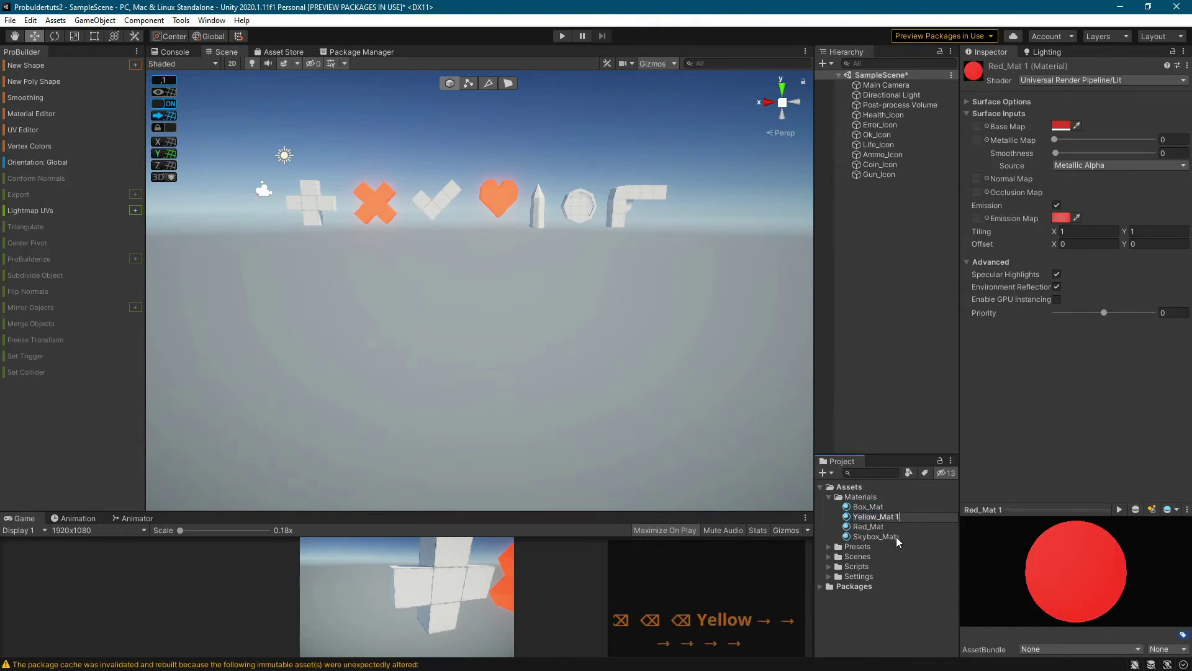
key(BackSpace)
key(BackSpace)
key(Return)
Step: Set Yellow_Mat's base colour to yellow EECC18
click(1060, 126)
drag(1158, 173, 1138, 193)
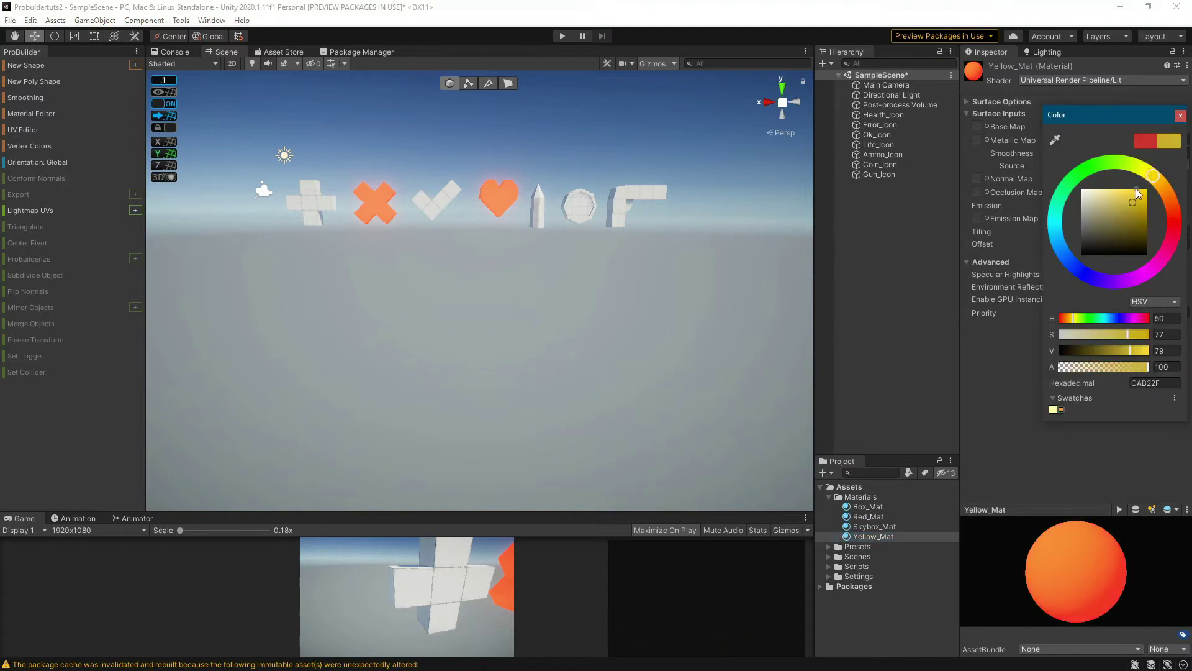
click(1140, 195)
click(1180, 116)
Step: Set Yellow_Mat's emission colour to yellow R 236, G 185, B 17 at intensity 1, and apply the material to the coin icon
click(1060, 218)
click(1147, 262)
click(1143, 287)
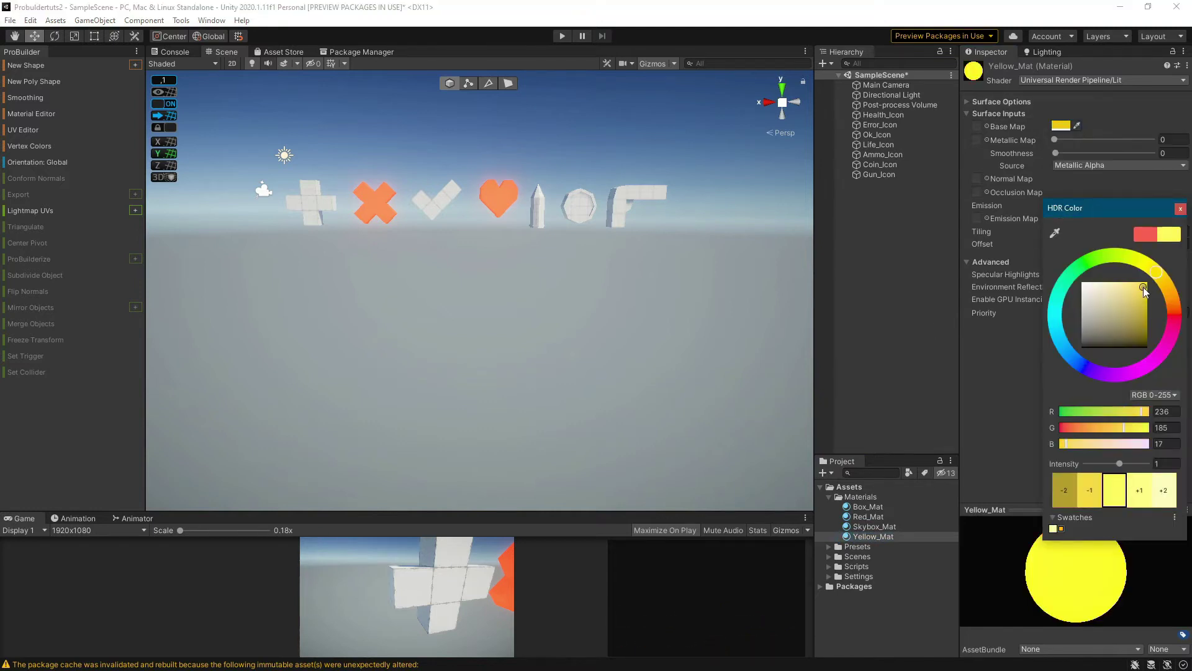
click(1181, 209)
drag(870, 537, 579, 205)
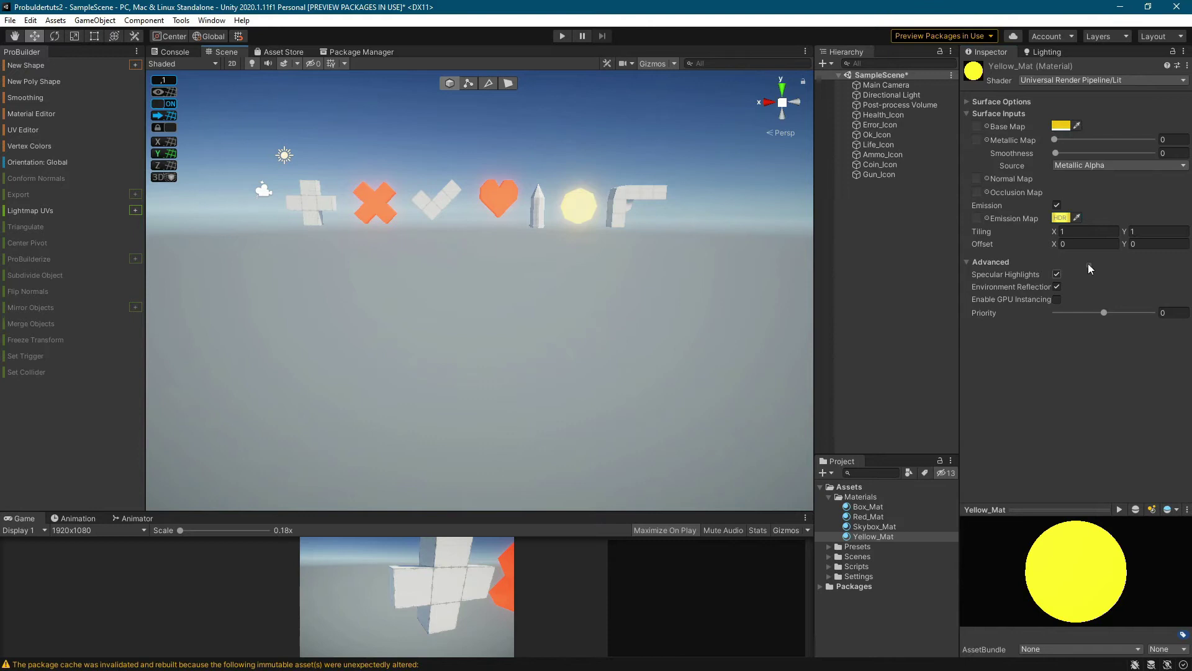
Step: Dim Yellow_Mat's emission to R 82, G 66, B 10 at intensity 1.3037, and apply the material to the ammo and gun icons
click(1061, 217)
click(1179, 461)
drag(1142, 315, 1140, 324)
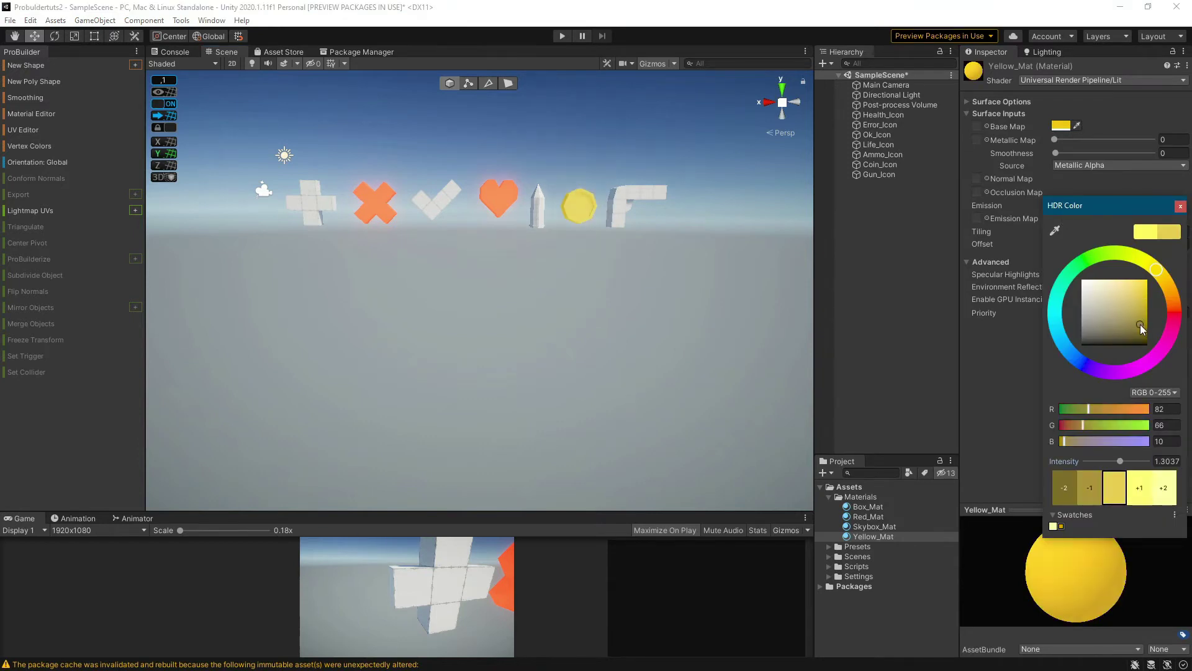
click(1180, 207)
drag(885, 537, 618, 208)
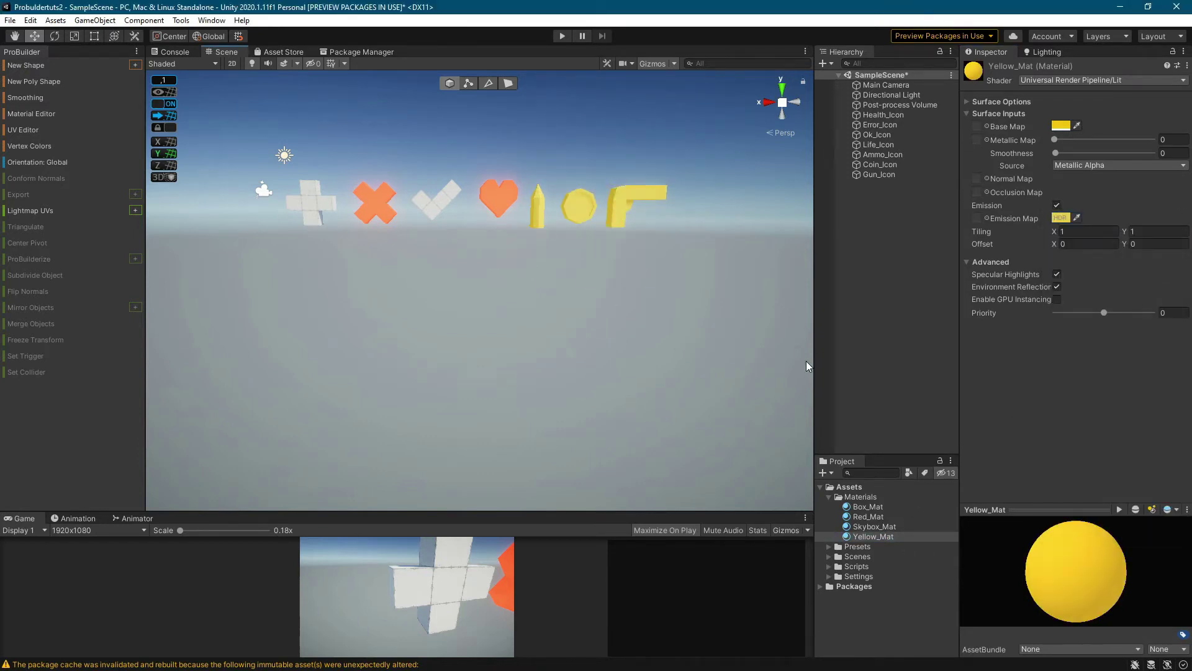
Step: Duplicate Yellow_Mat and rename the copy Green_Mat
click(874, 526)
click(874, 536)
key(ctrl+d)
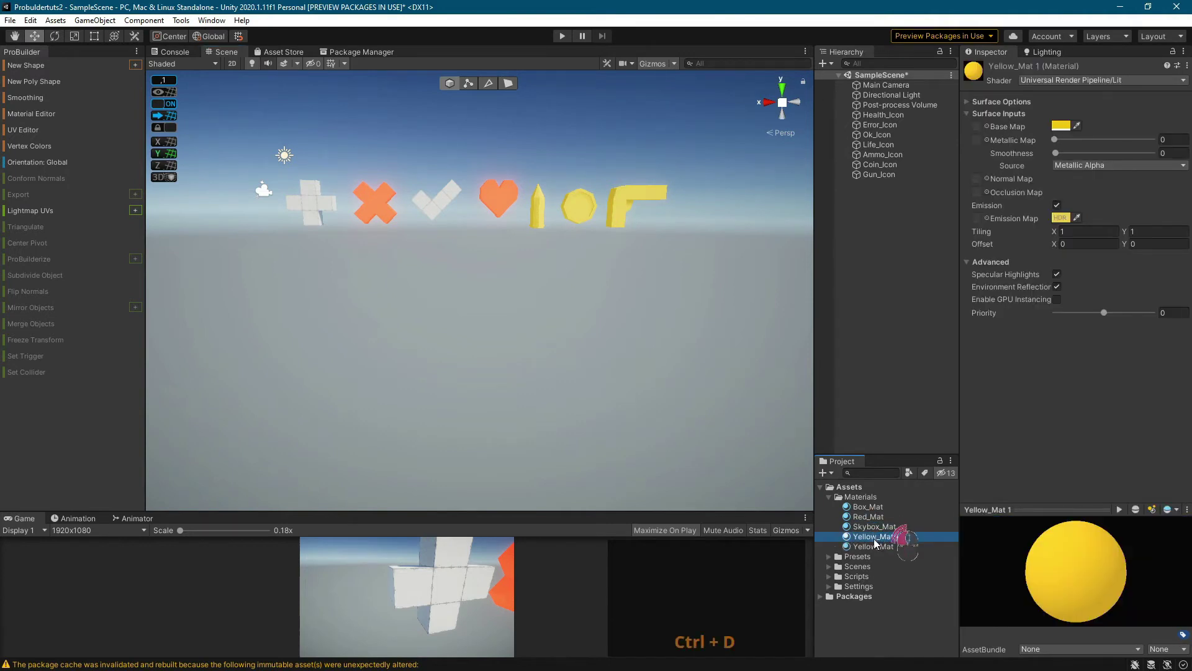
right_click(876, 542)
click(906, 271)
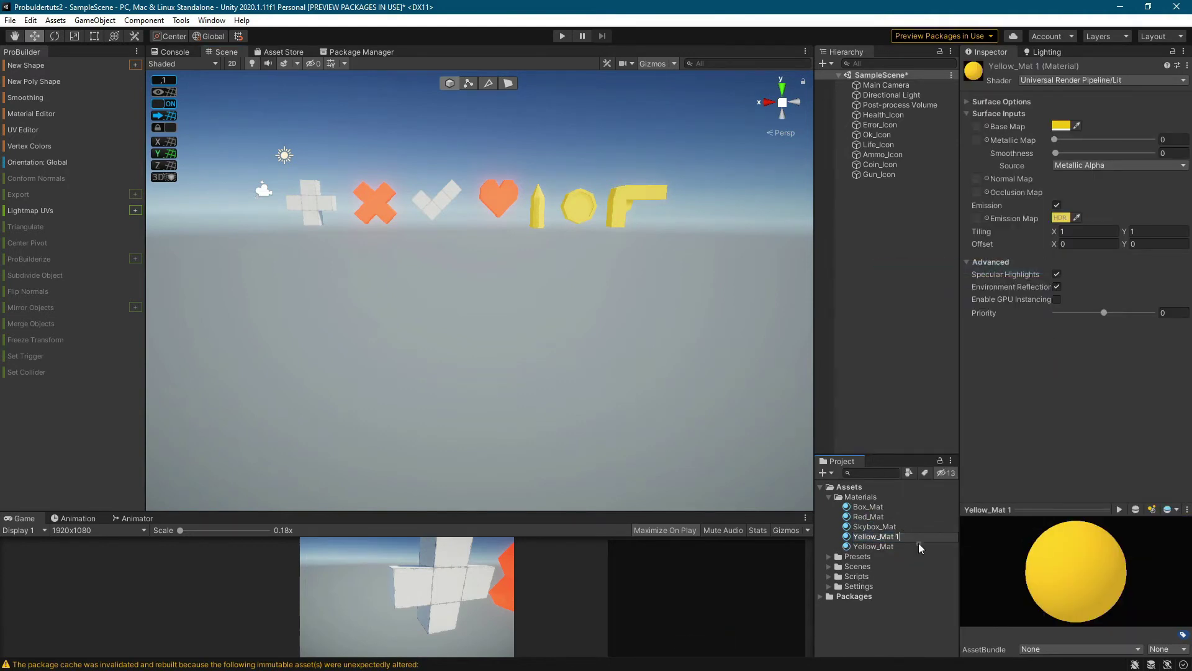
key(Left)
key(Left)
key(Left)
key(Left)
key(BackSpace)
key(BackSpace)
key(BackSpace)
key(BackSpace)
key(BackSpace)
key(BackSpace)
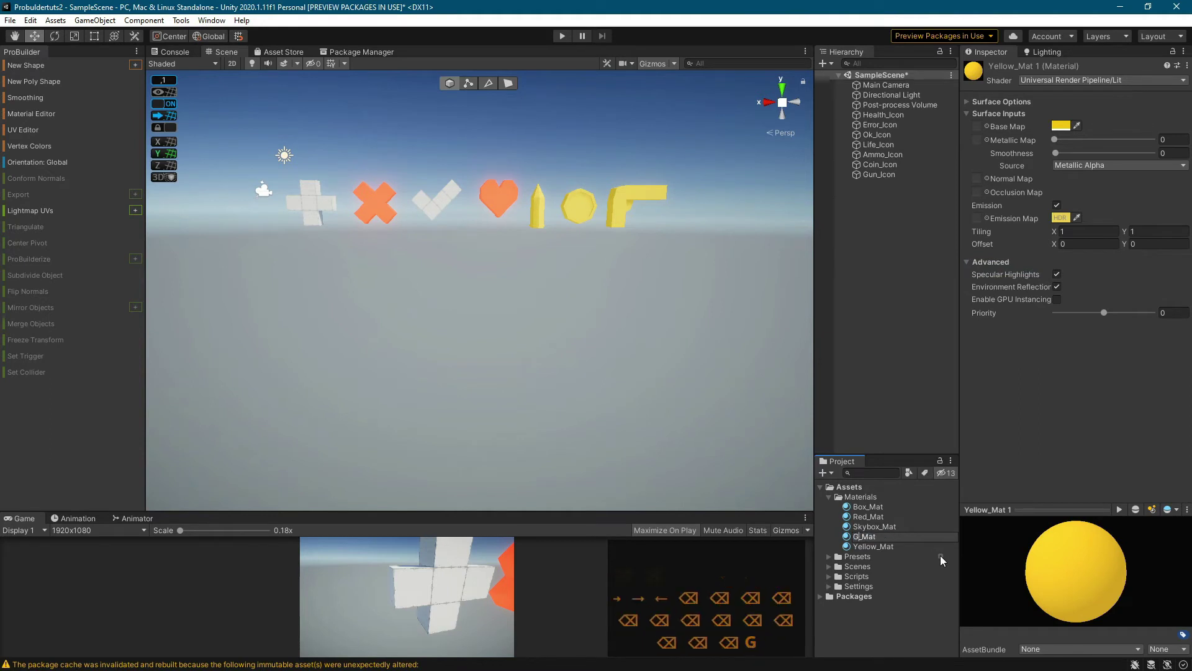
text(Green)
key(Right)
key(Right)
key(Right)
key(Right)
key(Return)
Step: Change both the base colour and the emission colour of Green_Mat to green
click(1061, 126)
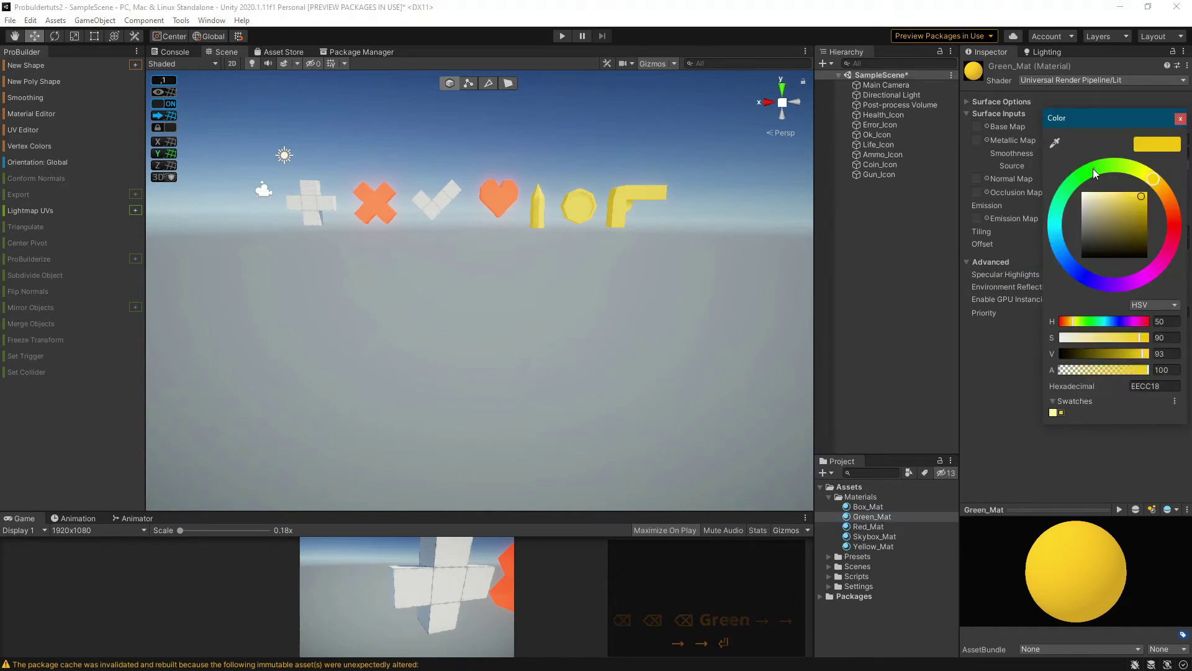
click(1085, 172)
click(1181, 118)
click(1061, 217)
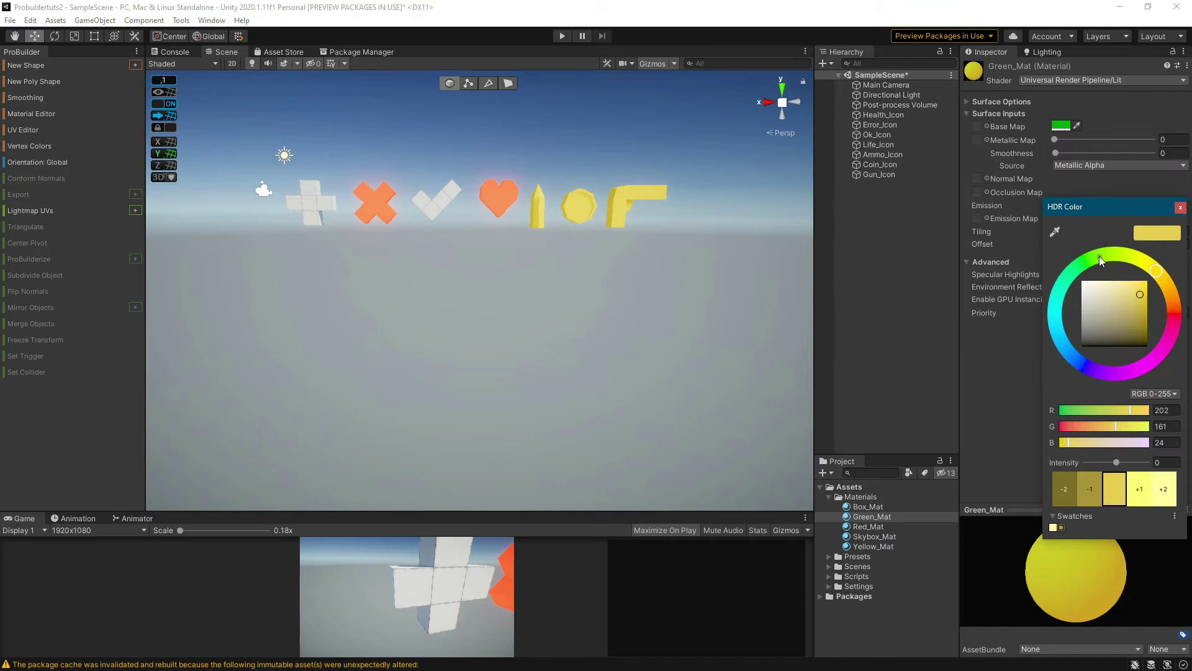
click(1181, 207)
Step: Apply Green_Mat to the check mark and health cross icons, and brighten its emission to R 86, G 217, B 42 at intensity 0
drag(872, 516, 437, 207)
drag(718, 449, 311, 202)
click(1062, 218)
mouse_move(1136, 300)
mouse_down()
mouse_move(1170, 293)
mouse_move(1136, 295)
mouse_up()
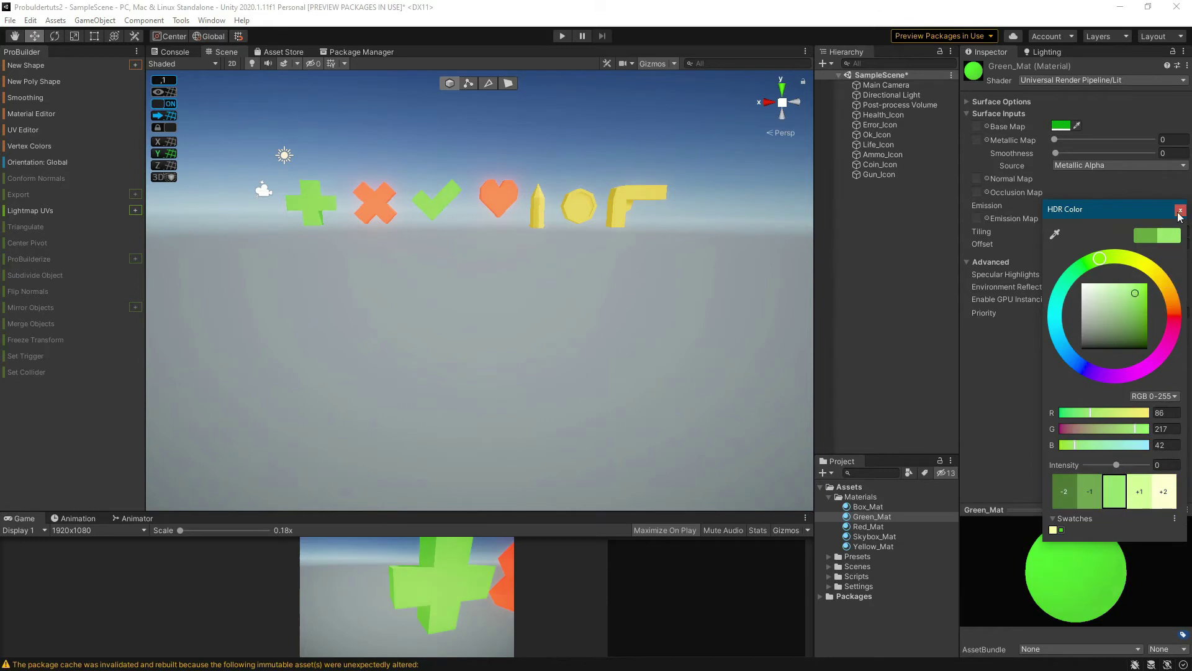
click(1180, 210)
Step: Darken Green_Mat's base colour to 217621 and save the scene
click(1061, 126)
drag(1138, 220, 1133, 226)
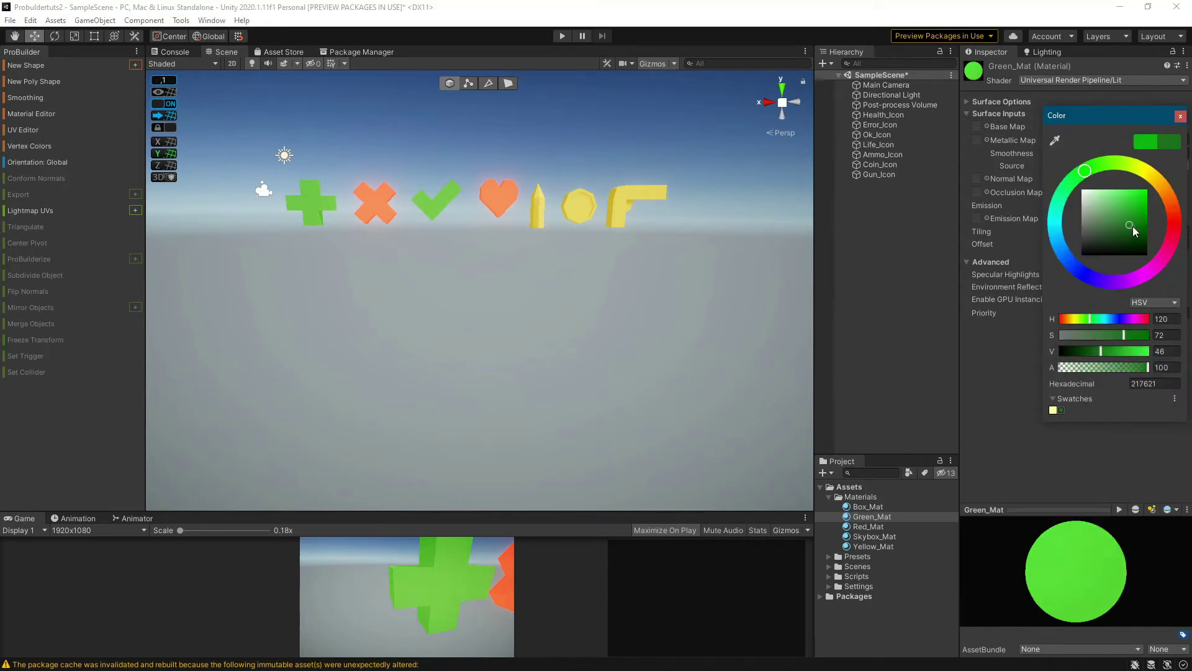
click(1180, 116)
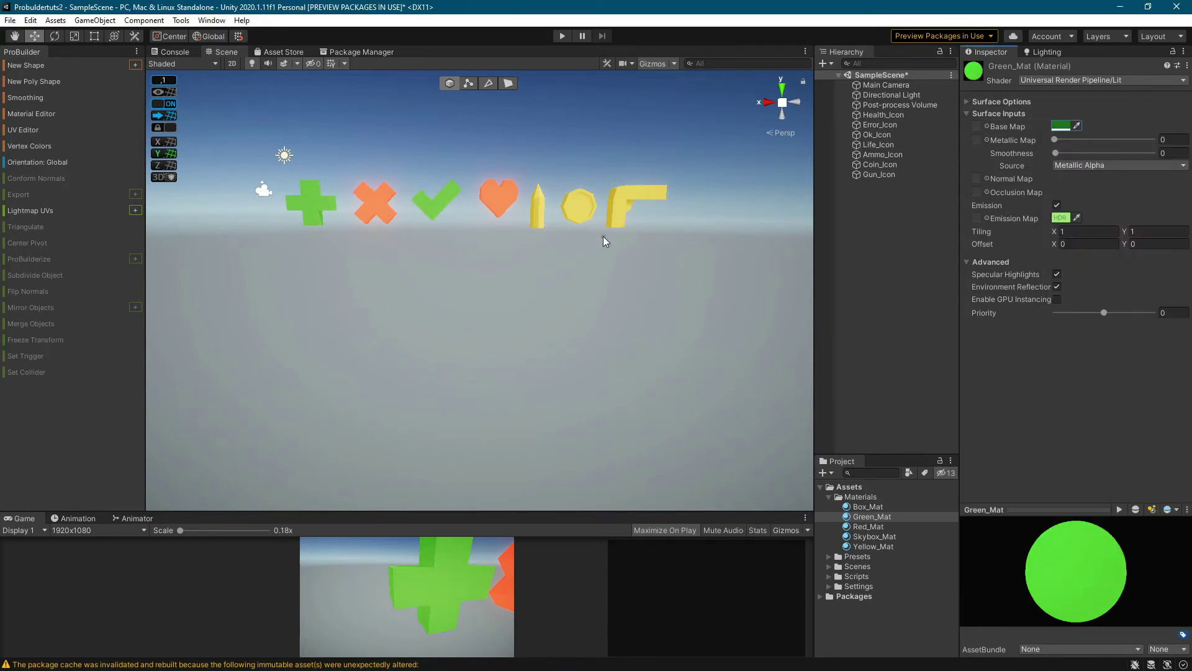
key(ctrl+s)
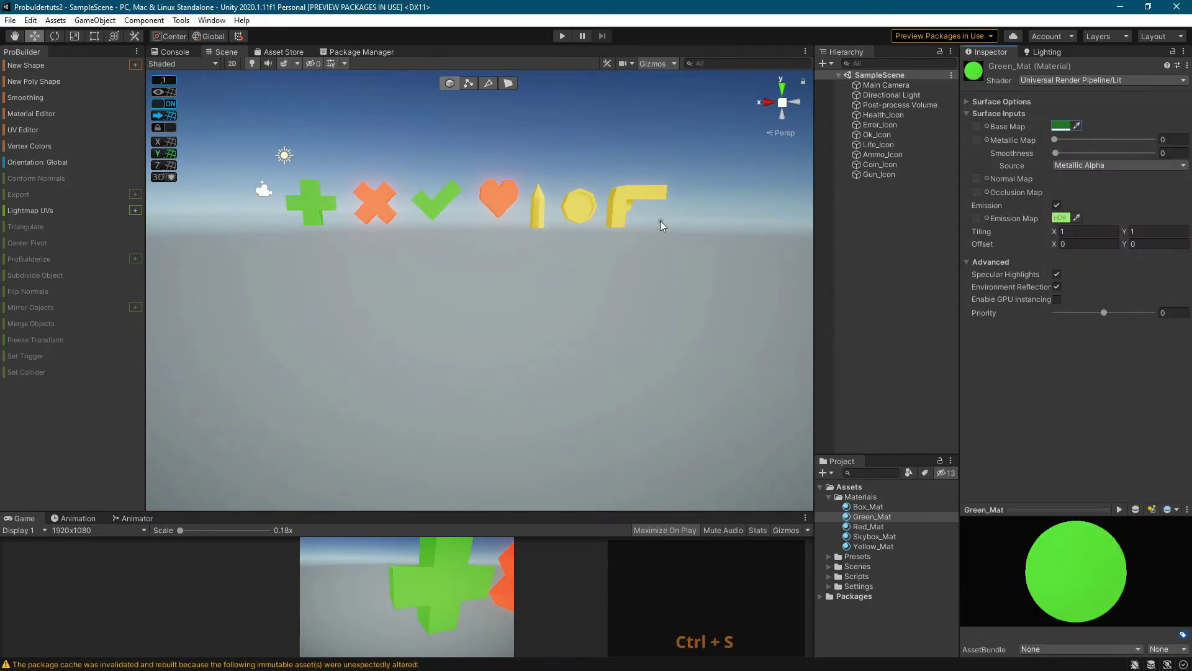
Step: Create a new C# script named Rotate in the Scripts folder
click(859, 580)
double_click(864, 583)
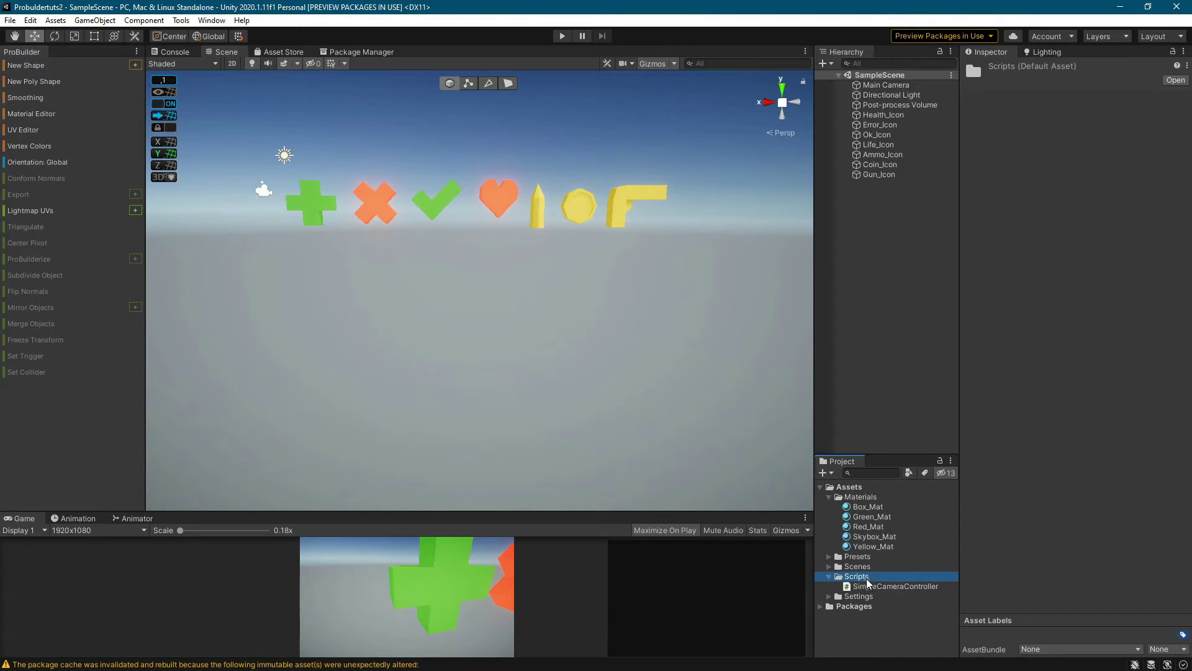
right_click(868, 582)
mouse_move(944, 252)
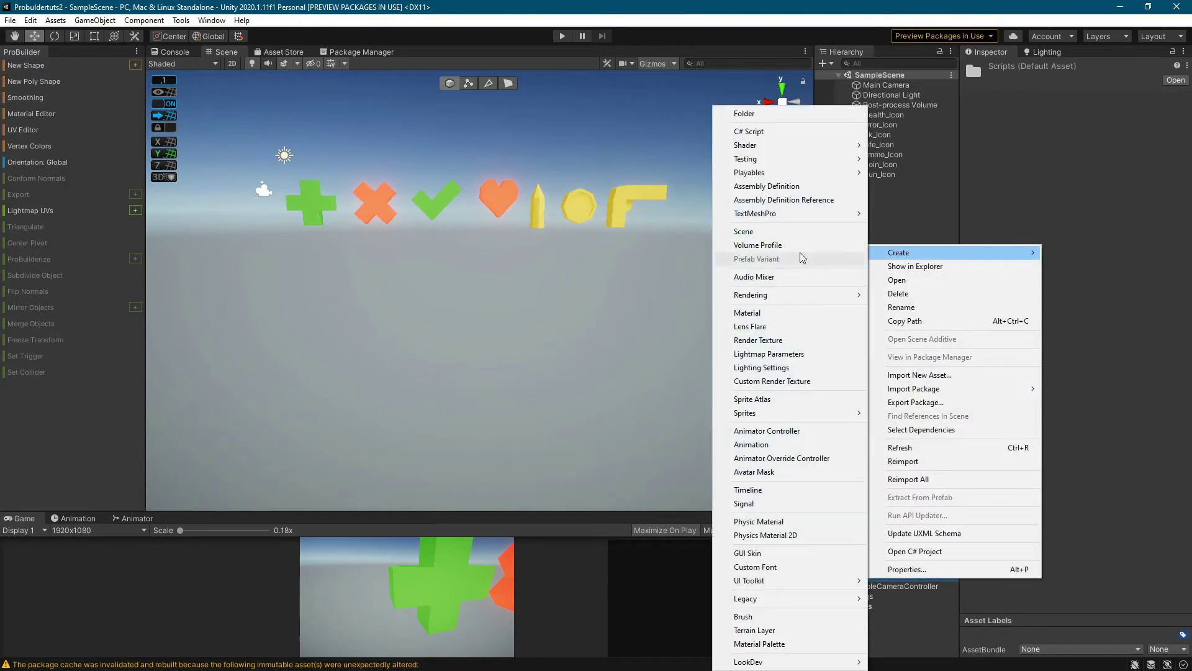
click(785, 131)
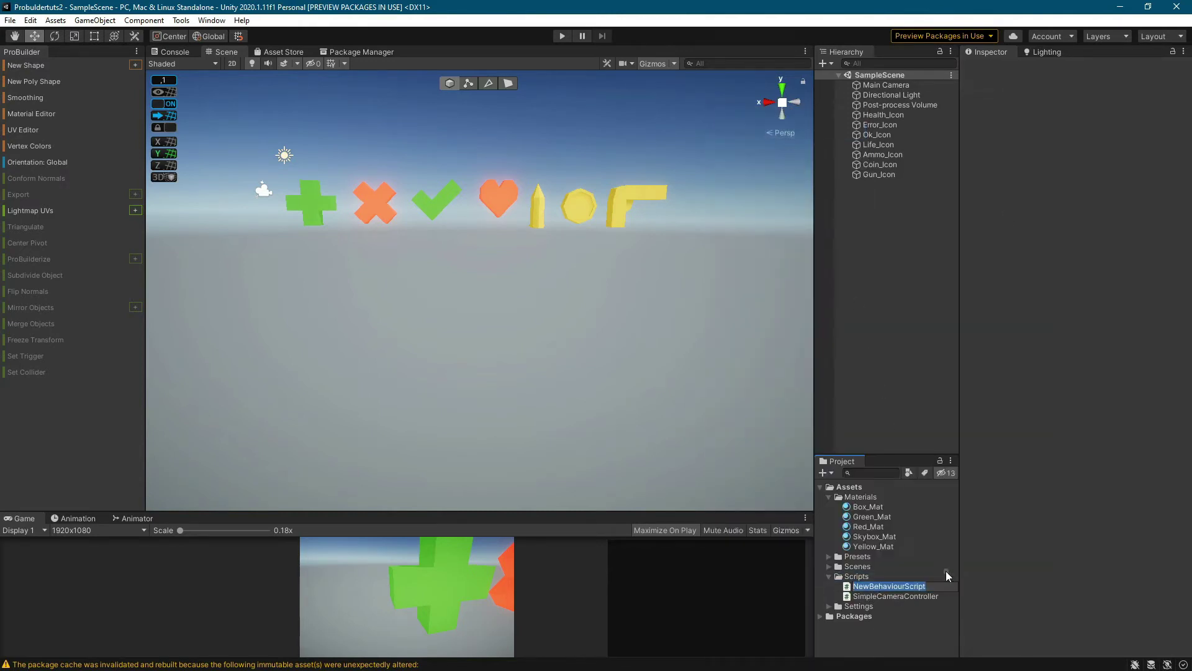
text(Rot)
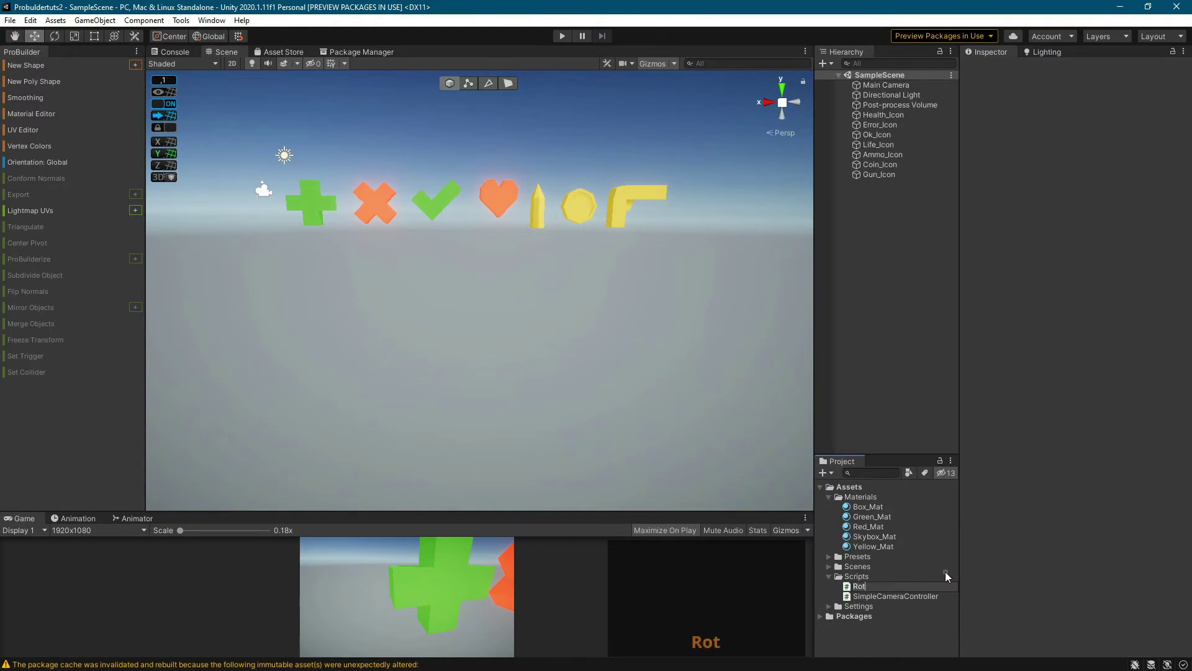
text(ate)
key(Return)
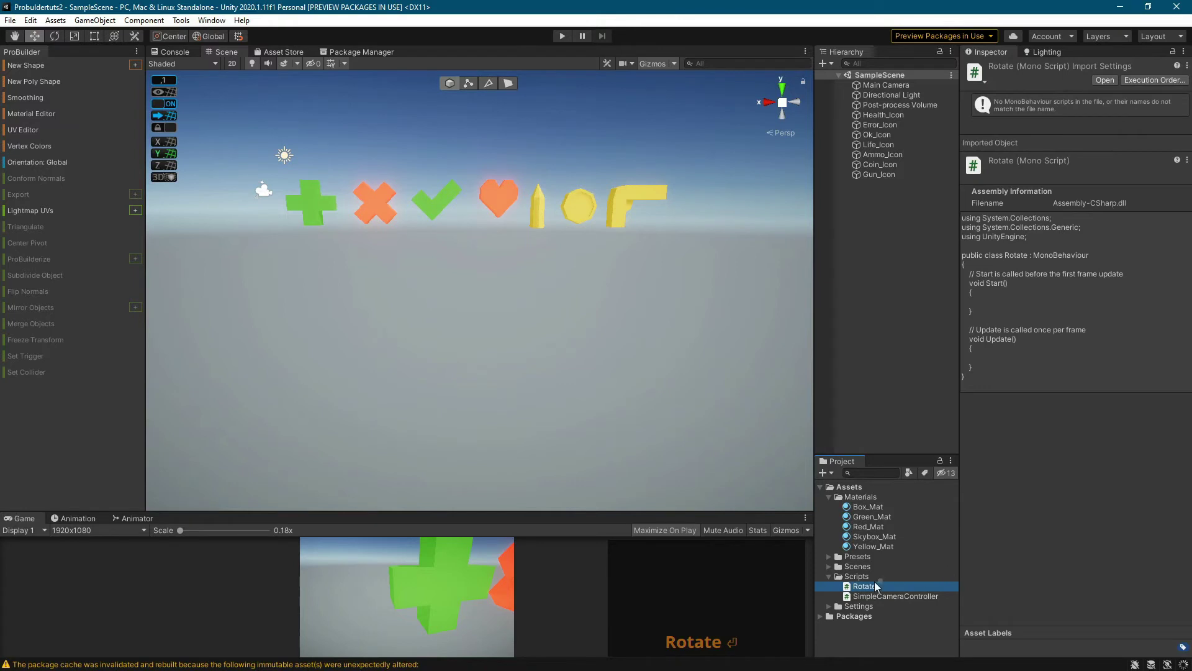
Step: In the Rotate script's Update method, add transform.Rotate(0, 100 * Time.deltaTime, 0); then save the script and return to Unity
double_click(865, 586)
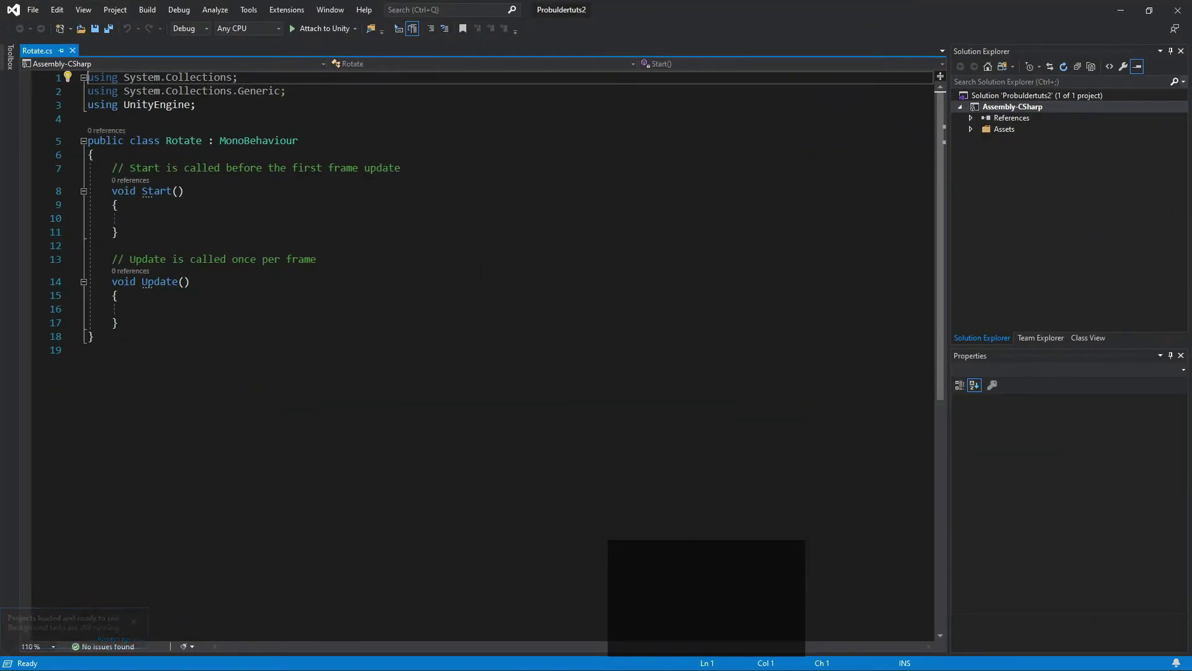
click(203, 311)
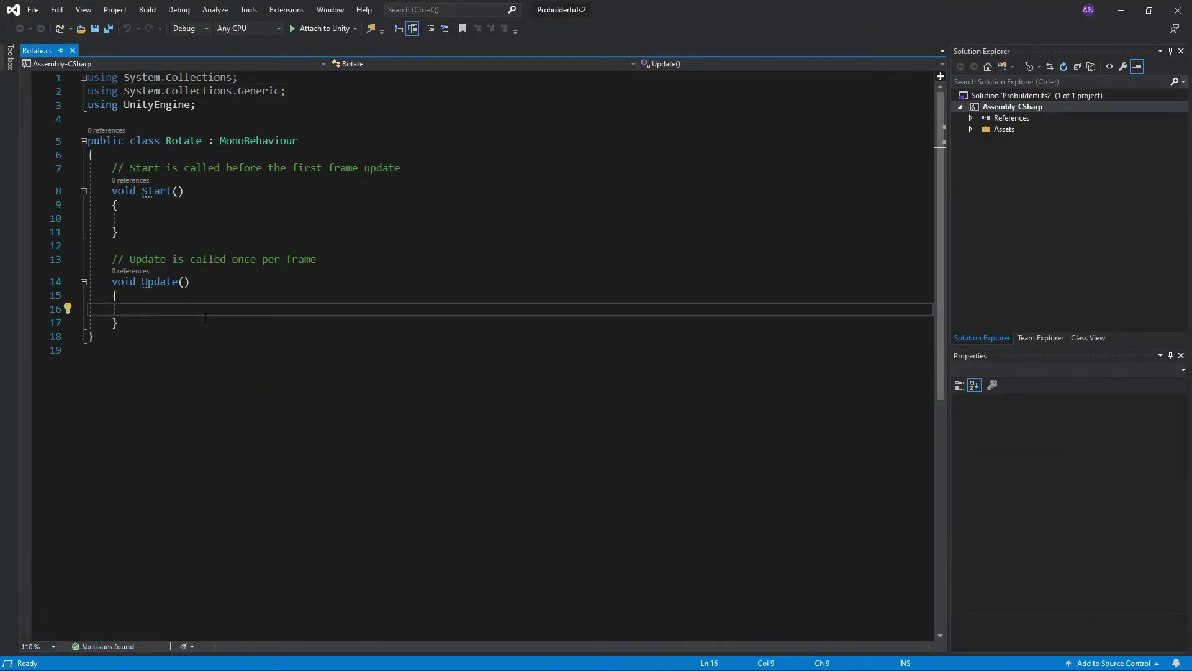
text(transform)
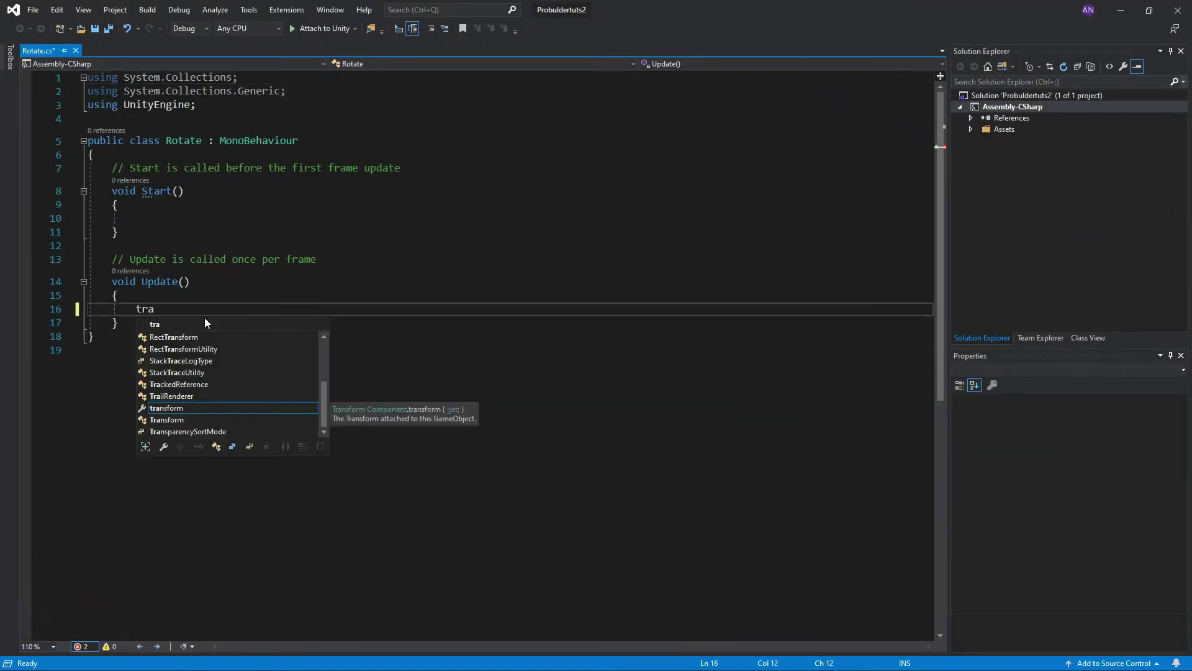
key(Tab)
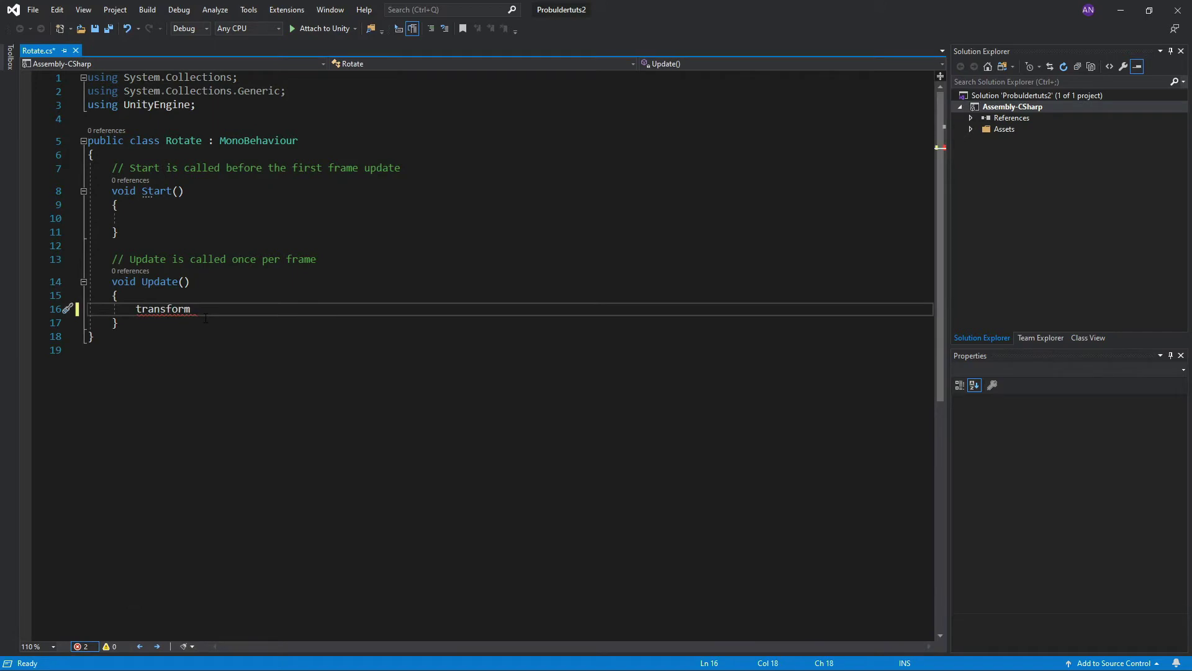
text(.Ro)
key(Tab)
text((0)
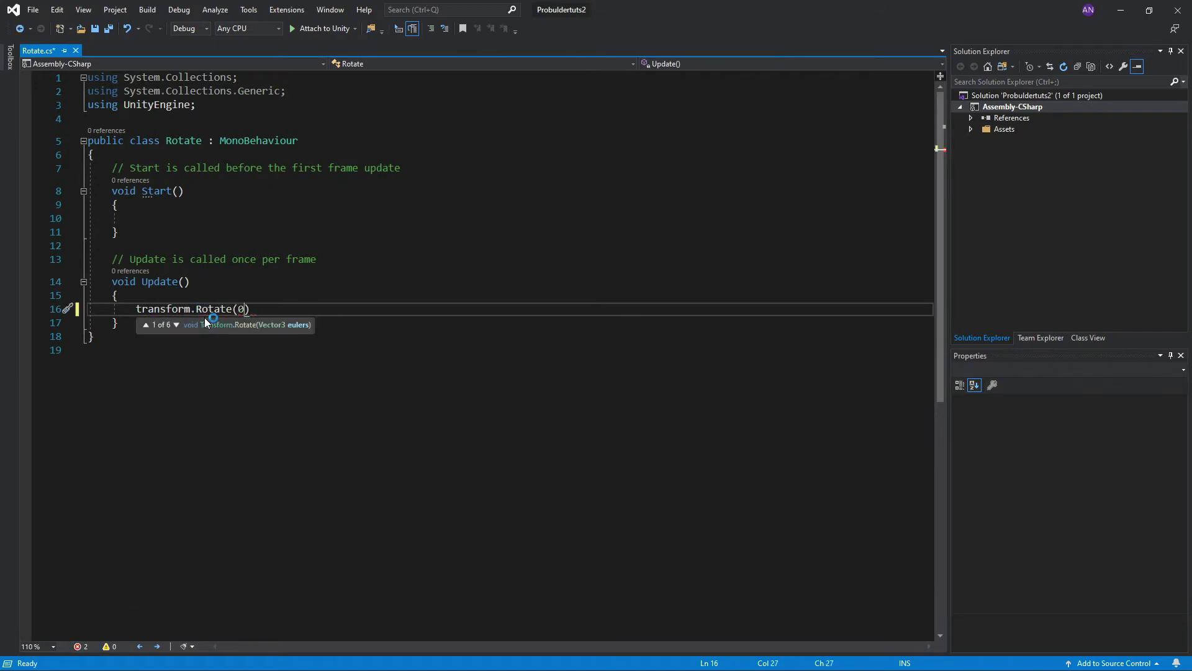
text(, 100)
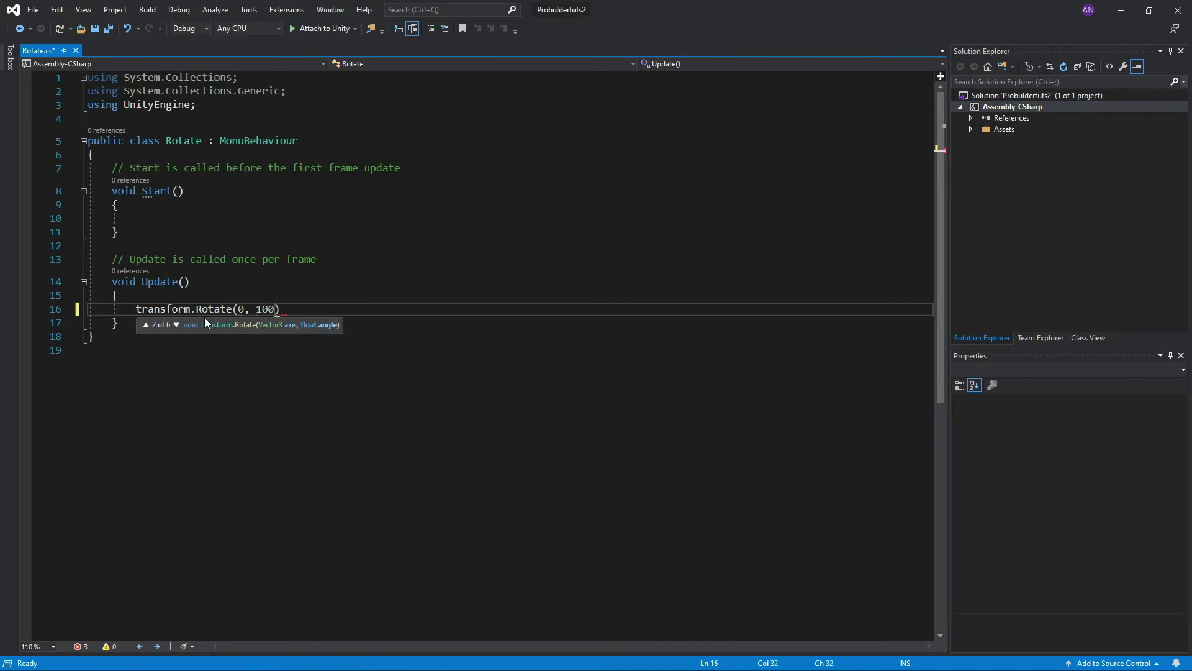
text( * Time.deltaTime, 0)
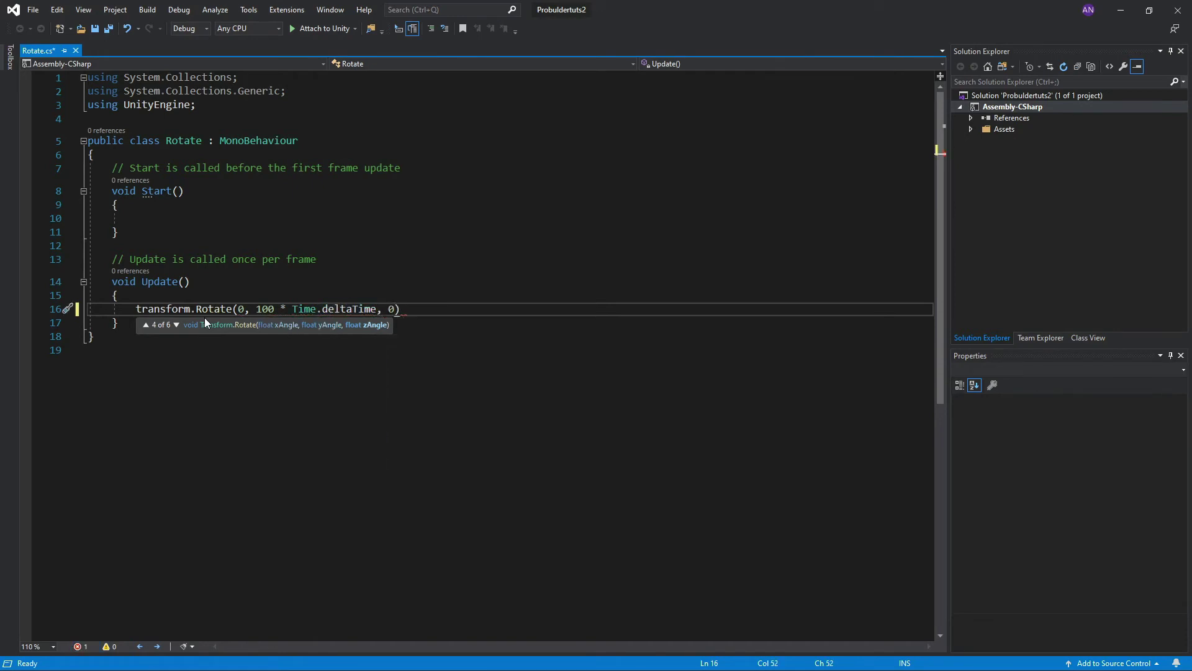
text())
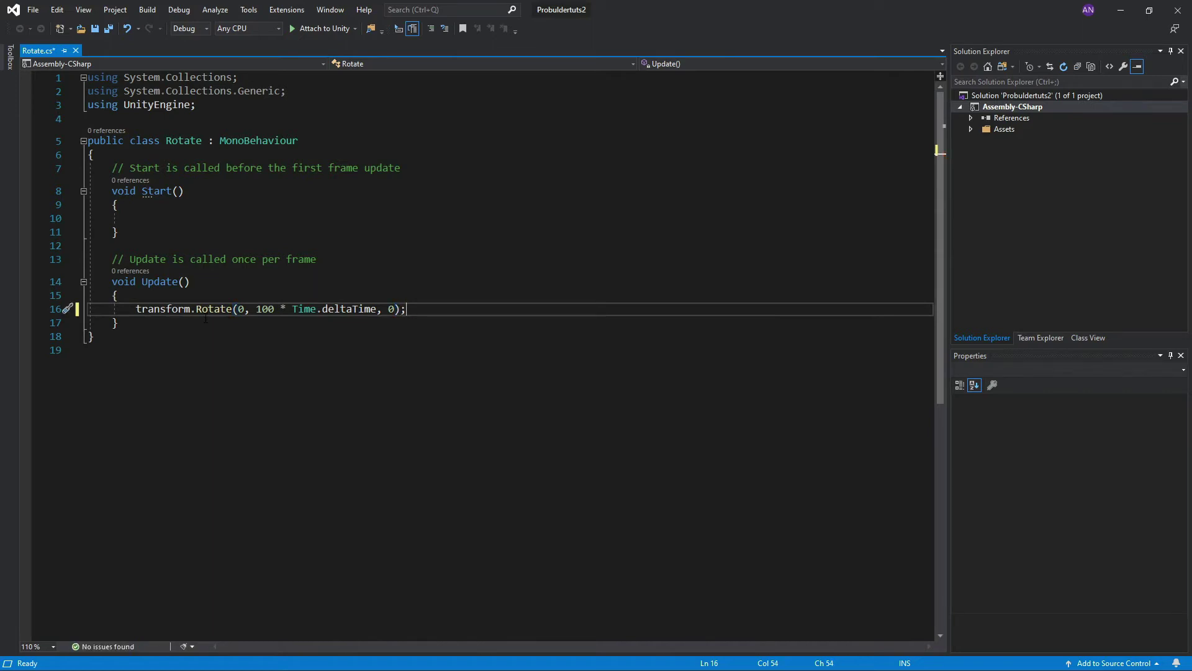
key(ctrl+s)
click(1121, 11)
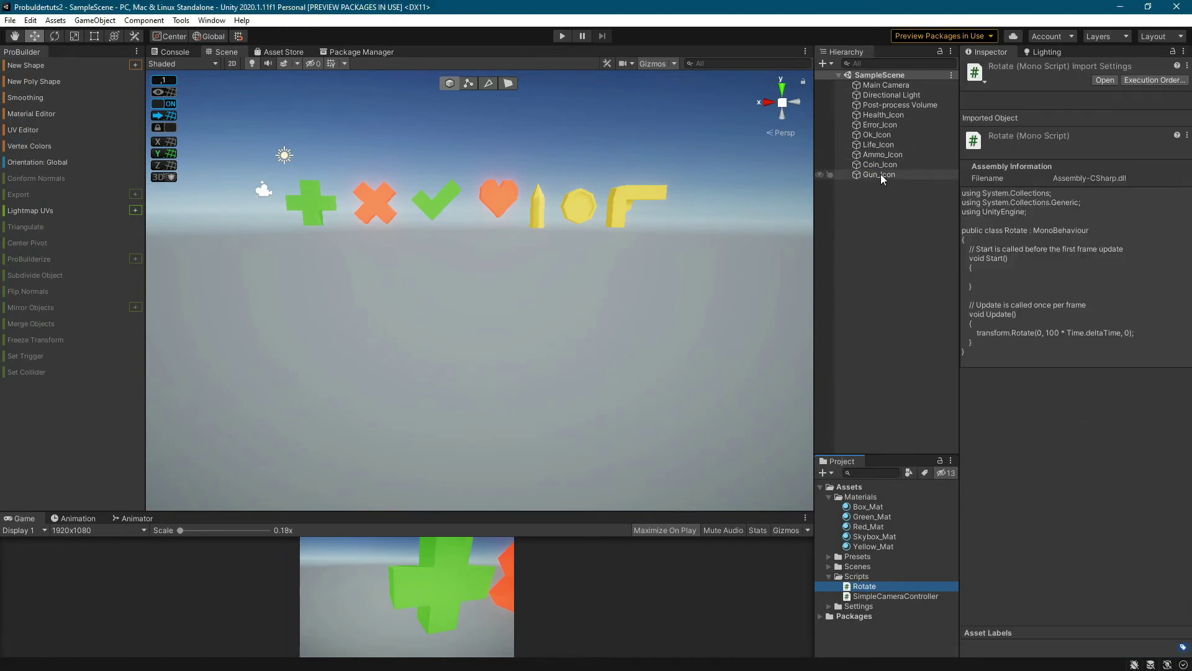
Step: Attach the Rotate script to Gun_Icon, Coin_Icon and Ammo_Icon
drag(867, 587, 886, 178)
click(887, 177)
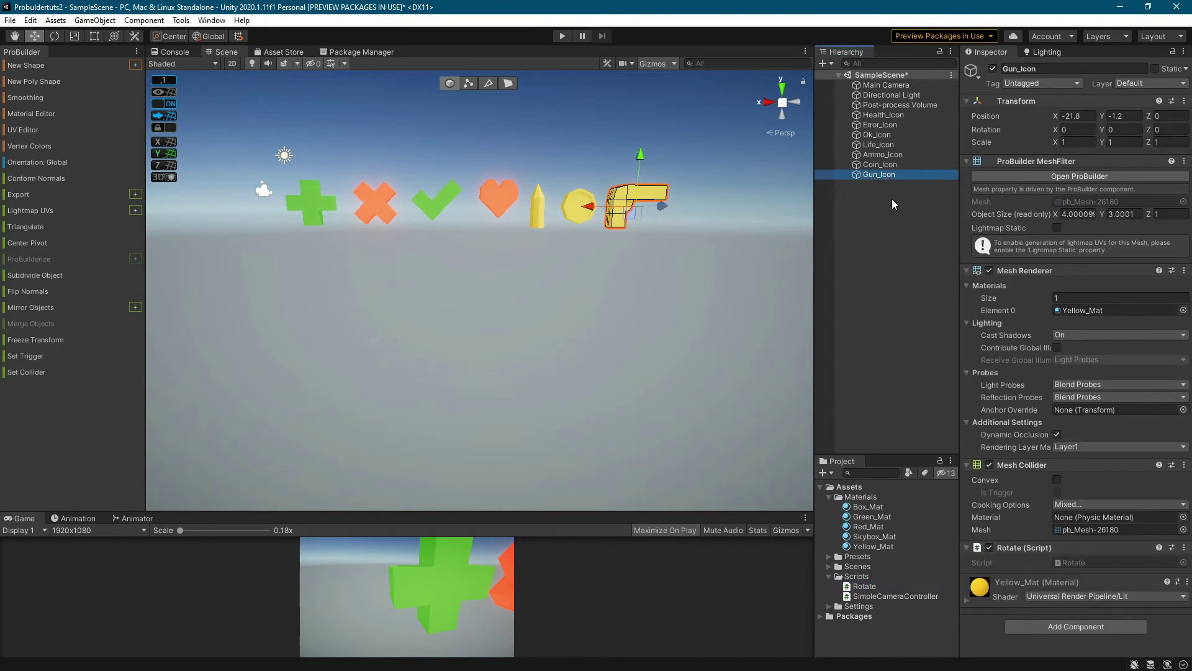
click(880, 165)
click(1060, 593)
text(rot)
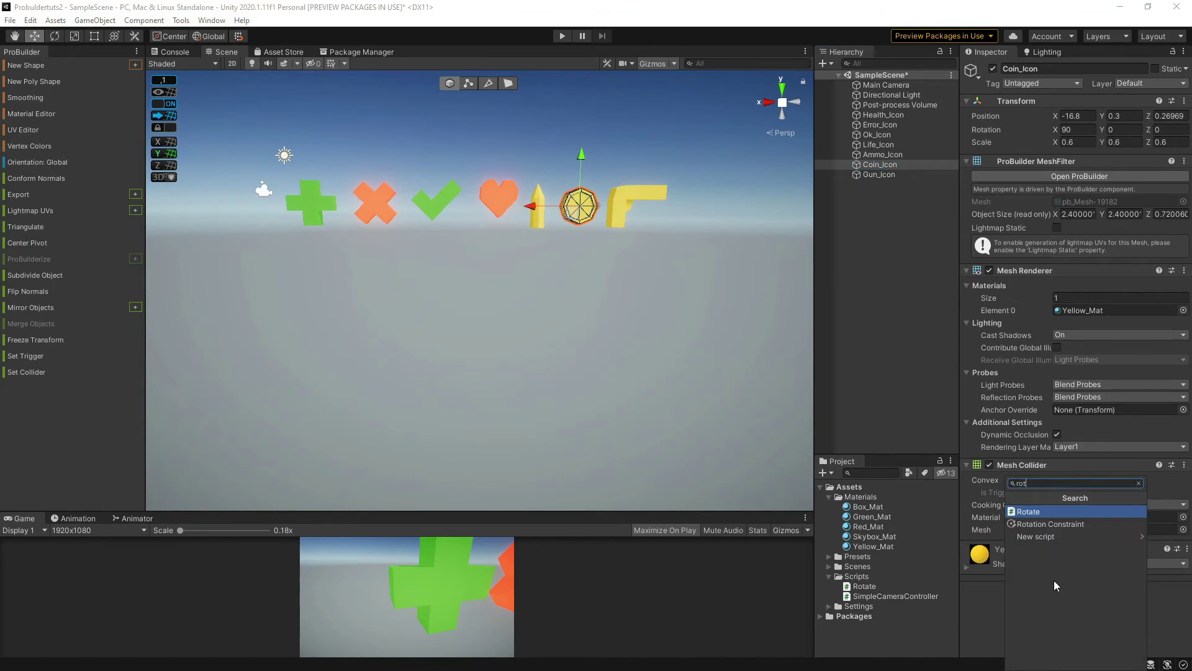
click(1043, 511)
click(884, 154)
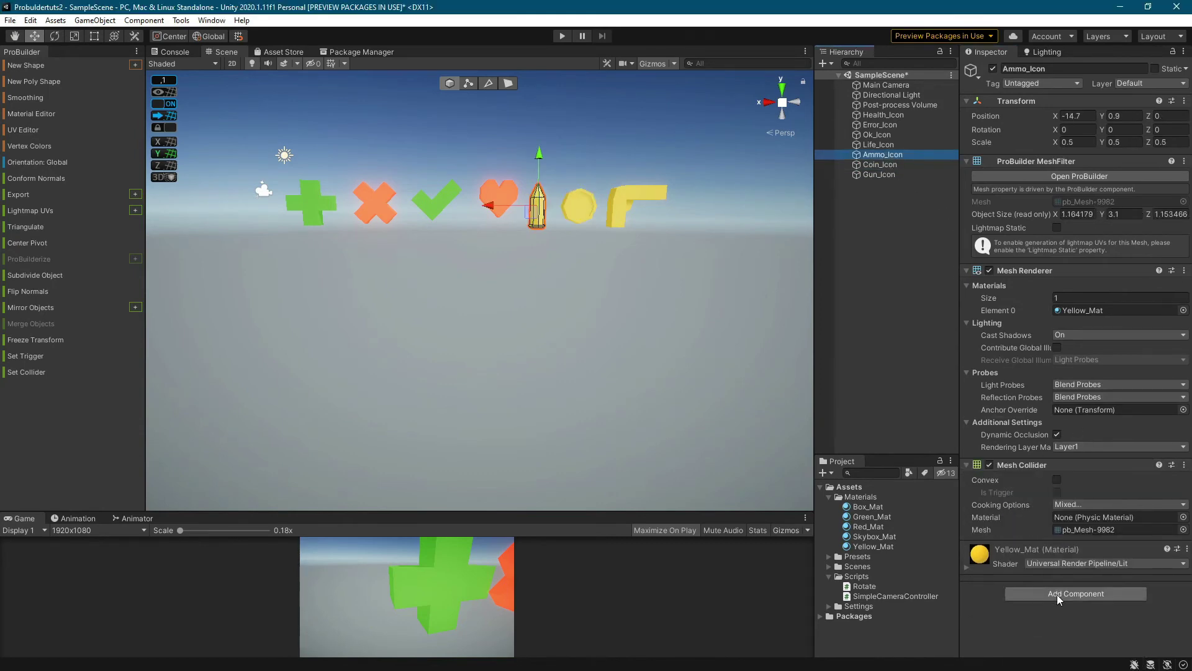
click(1057, 594)
click(1046, 508)
Step: Add the Rotate script as a component to Life_Icon and Ok_Icon
click(883, 145)
scroll(1090, 591, down, 2)
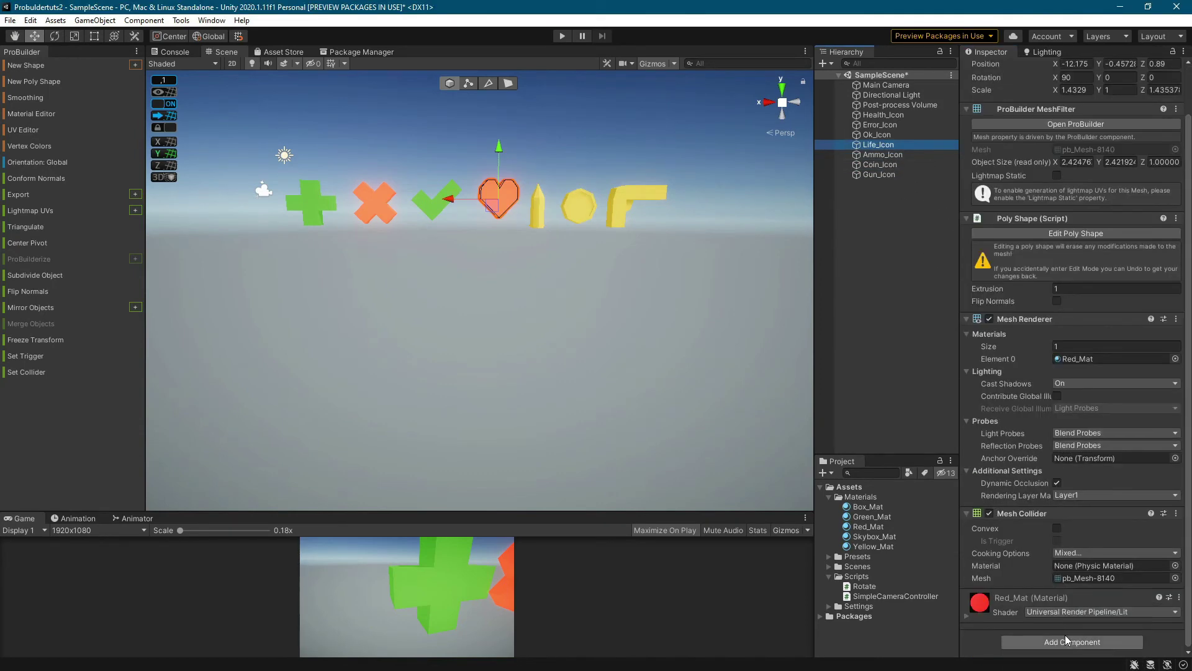
click(1064, 635)
click(1050, 525)
click(876, 135)
click(1067, 595)
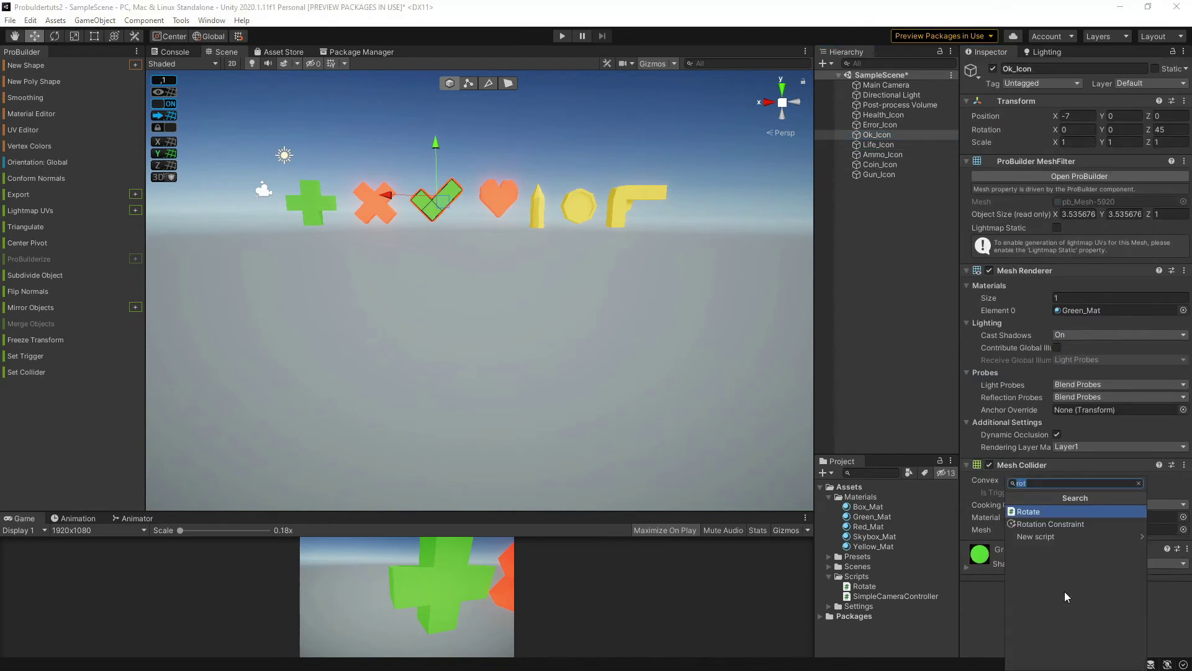
click(1038, 512)
Step: Add the Rotate script as a component to Error_Icon and Health_Icon
click(880, 125)
click(1067, 596)
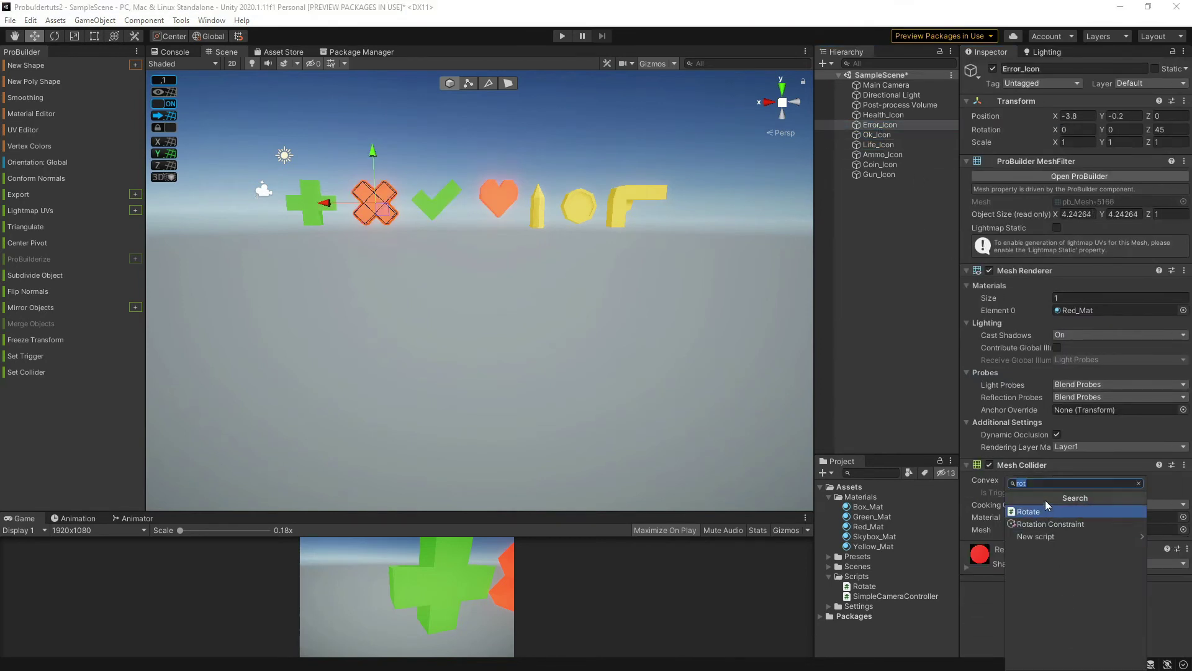
click(1045, 511)
click(887, 114)
click(1066, 594)
click(1043, 510)
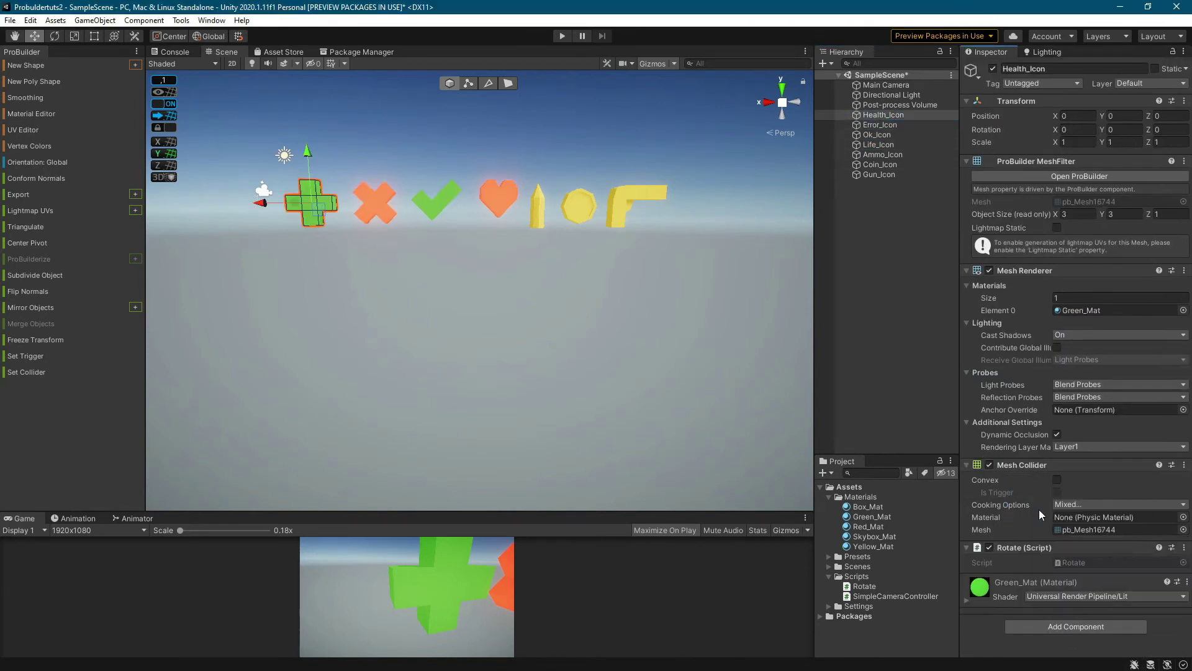
Step: Move the Main Camera back from the icons and towards the middle of the row, to about X -5 and Z 14.6
click(885, 85)
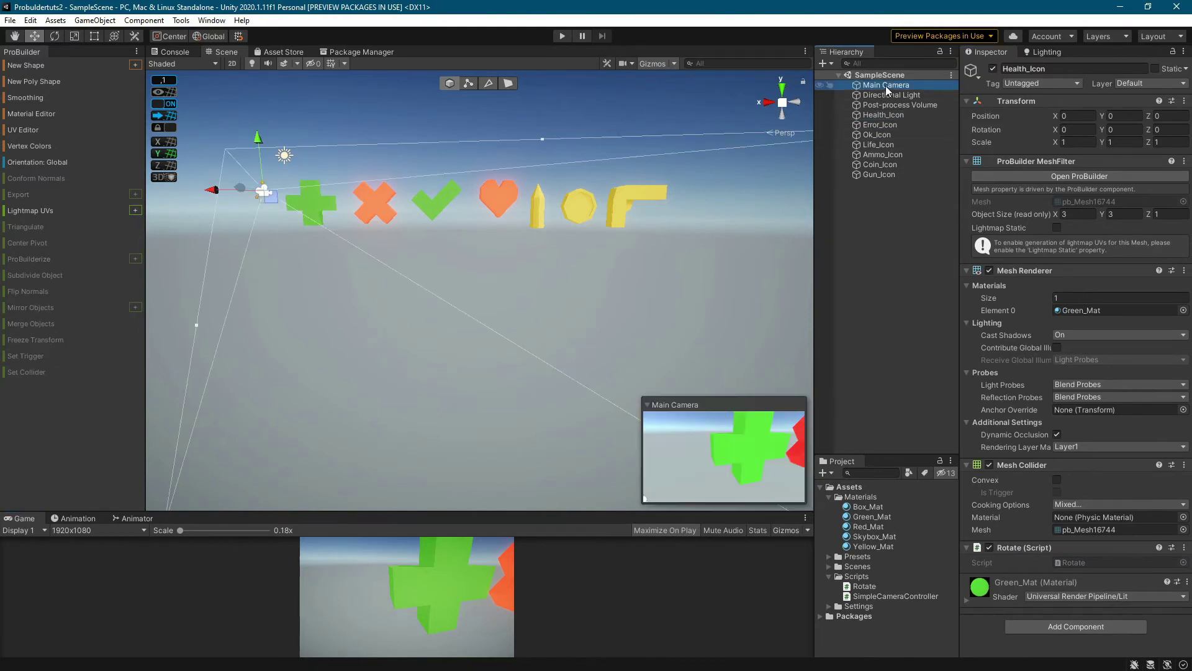
scroll(309, 185, down, 10)
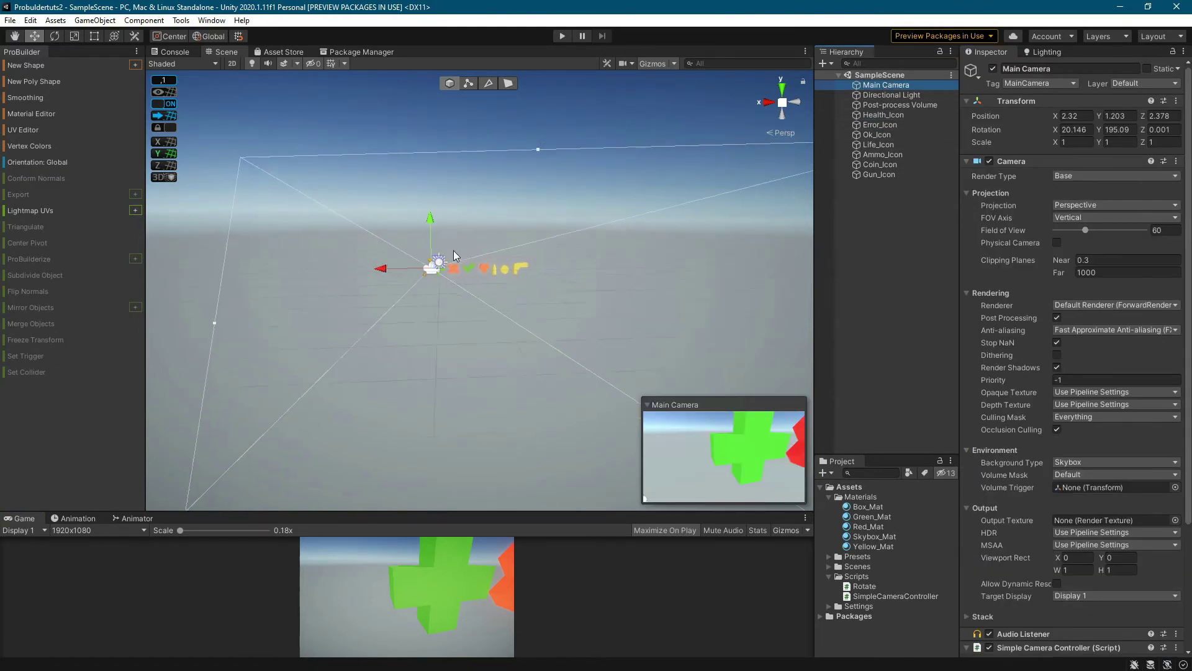
right_drag(543, 283, 391, 293)
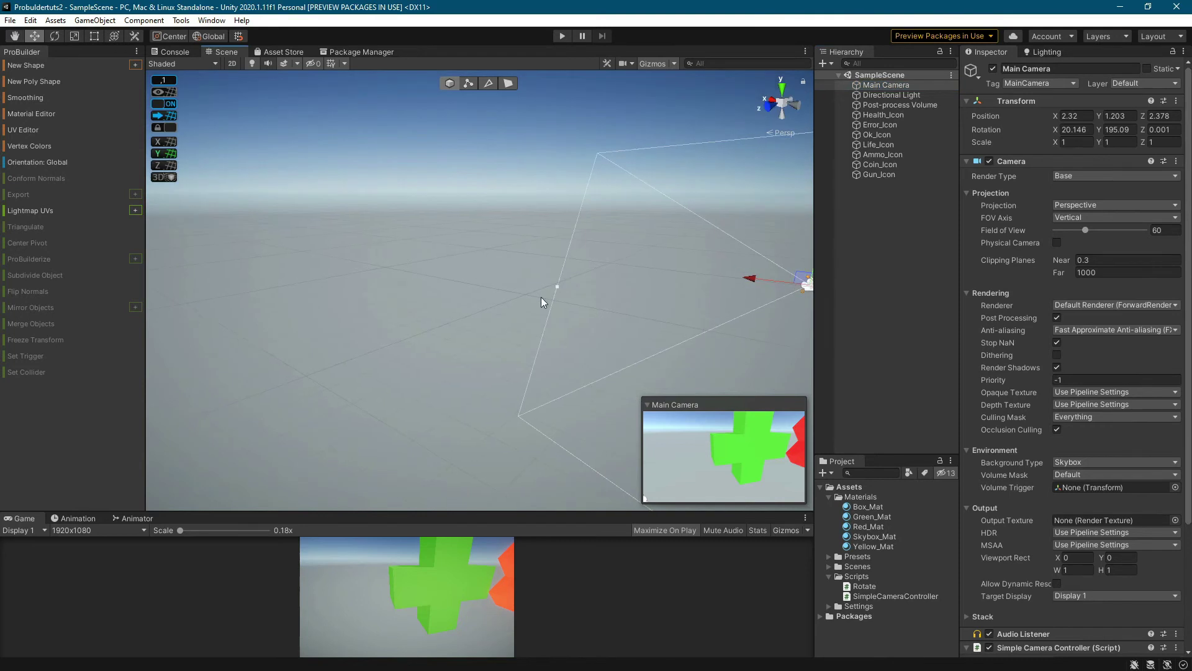
middle_drag(542, 298, 468, 292)
right_drag(468, 292, 497, 291)
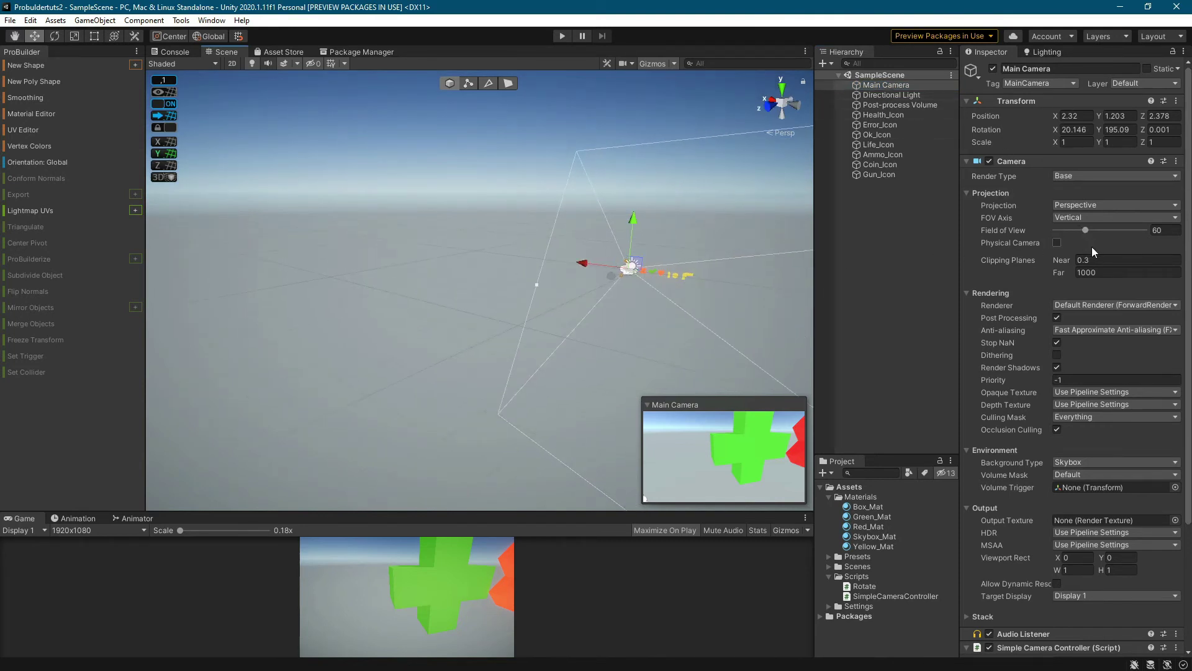
scroll(1091, 247, down, 5)
scroll(1130, 260, up, 5)
scroll(700, 286, down, 6)
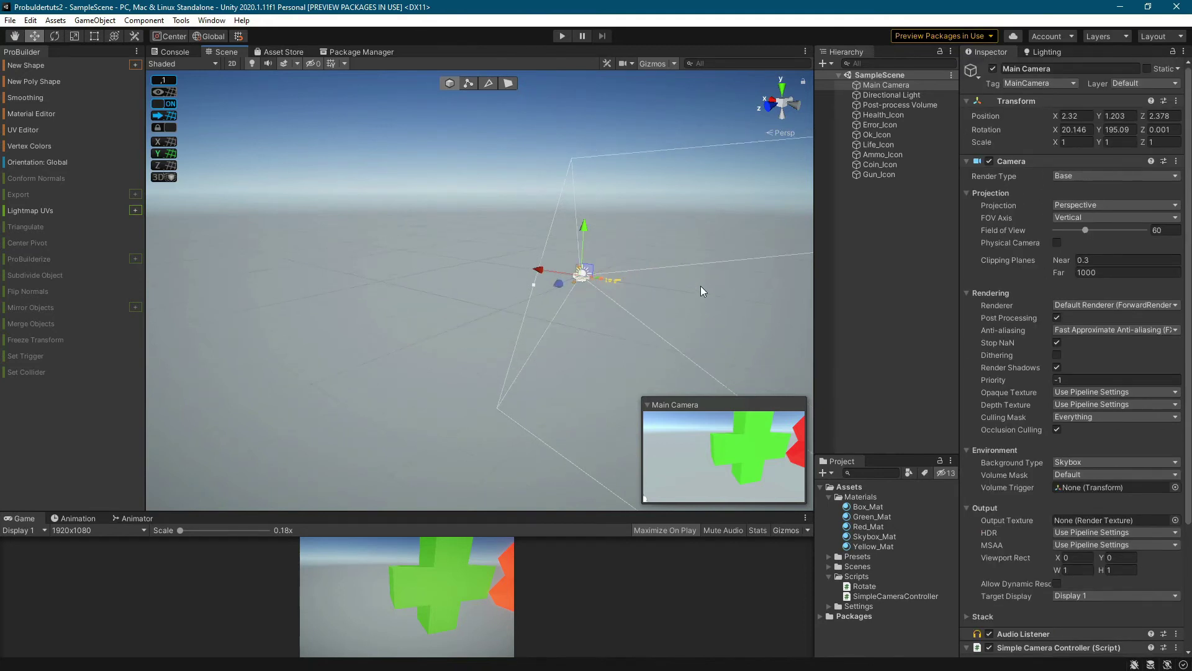
scroll(683, 286, up, 5)
drag(606, 277, 679, 285)
Step: Switch the Main Camera's projection to Orthographic and set its size to 8
click(1077, 205)
click(1076, 228)
right_drag(679, 284, 628, 266)
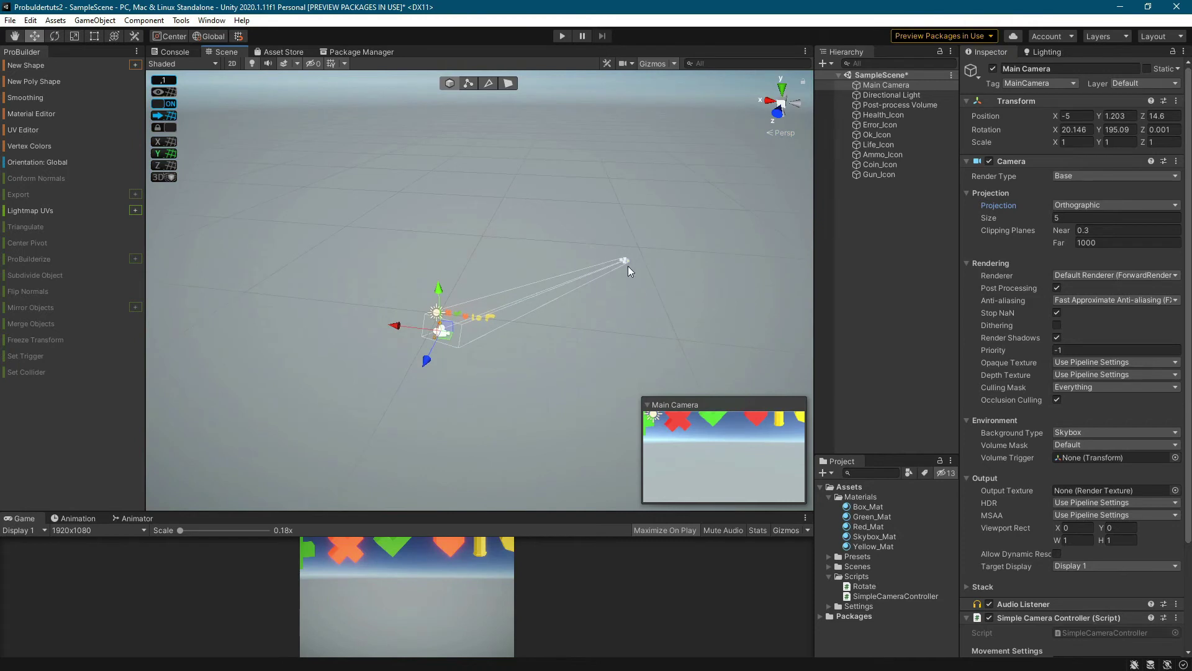
click(1063, 218)
text(1)
key(Return)
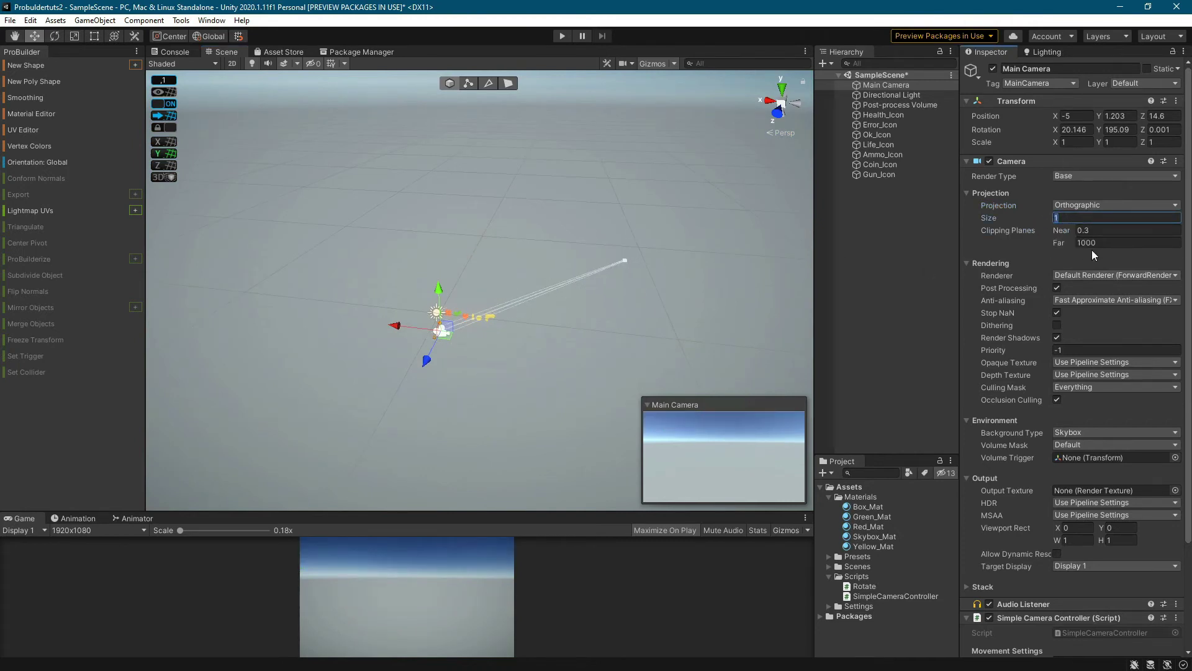
text(6)
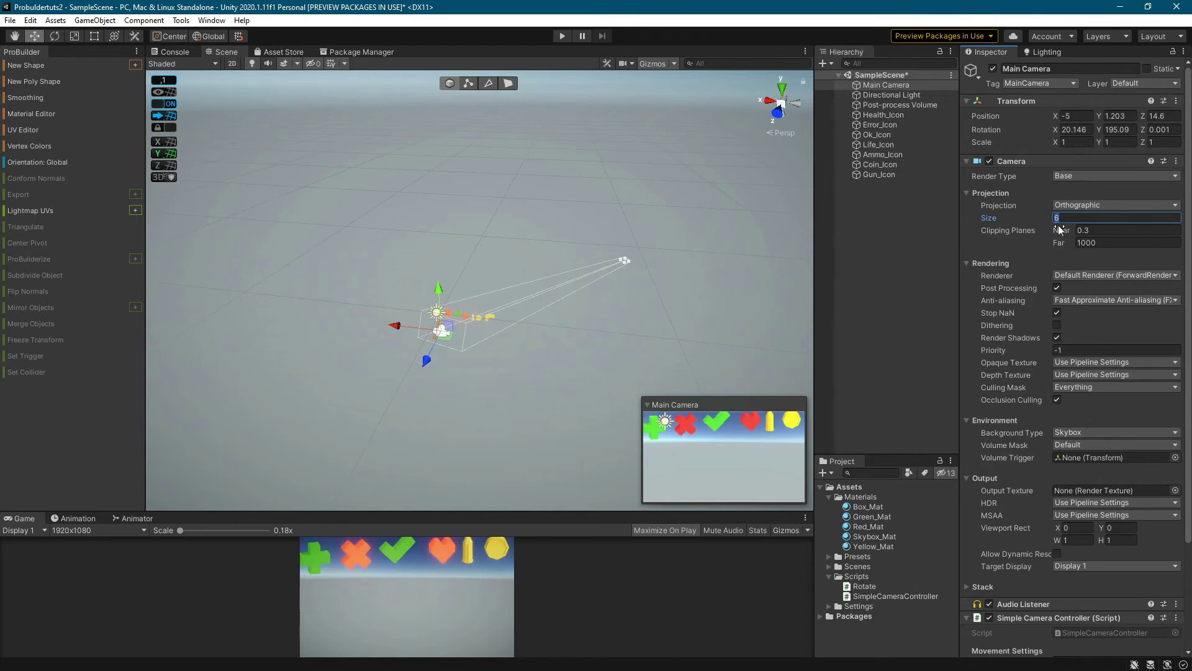
text(8)
scroll(487, 325, up, 3)
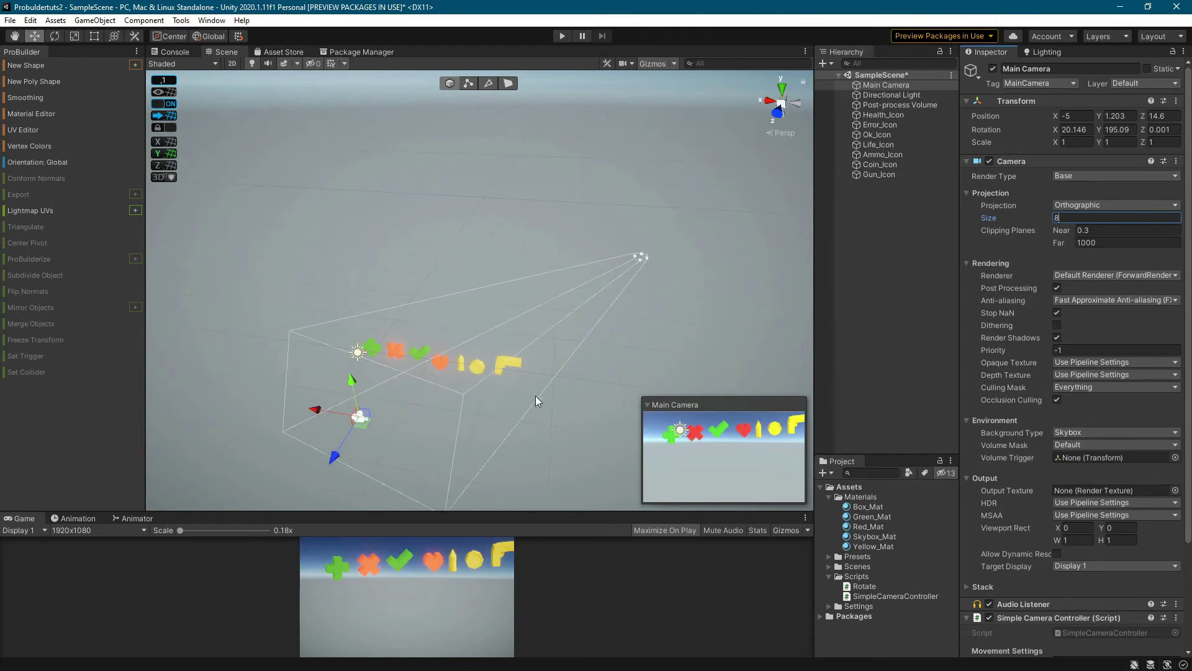
Step: Align the icons with Health_Icon by setting the Y positions of Error_Icon through Gun_Icon and the Z position of Life_Icon to 0
click(887, 117)
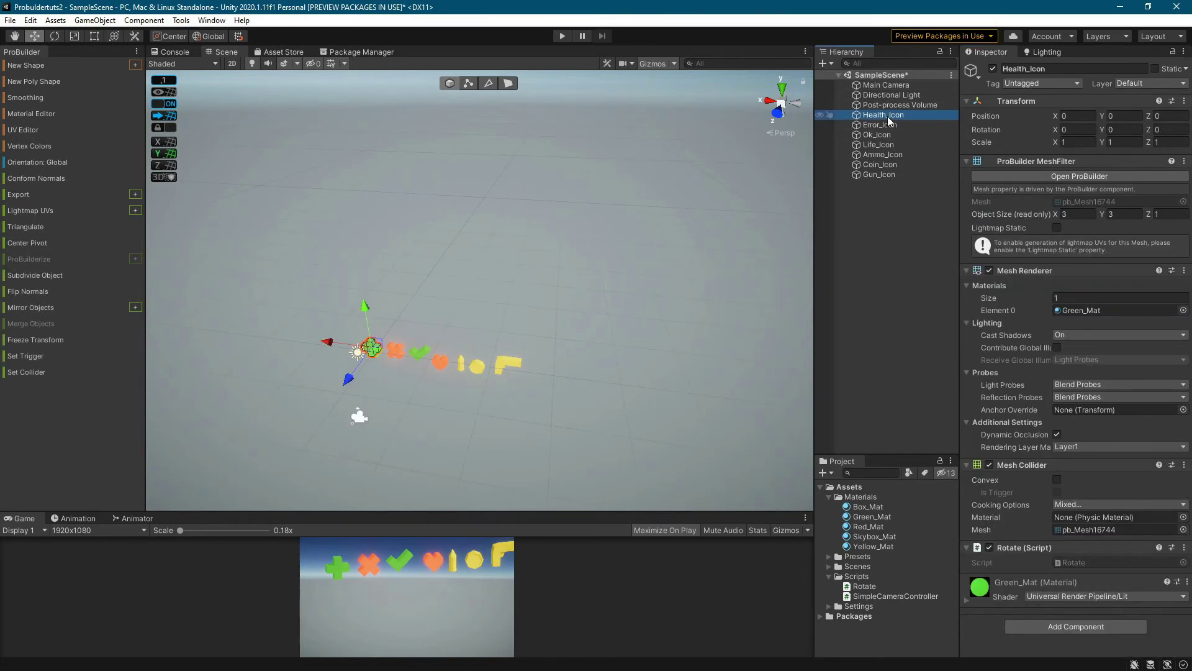
click(870, 128)
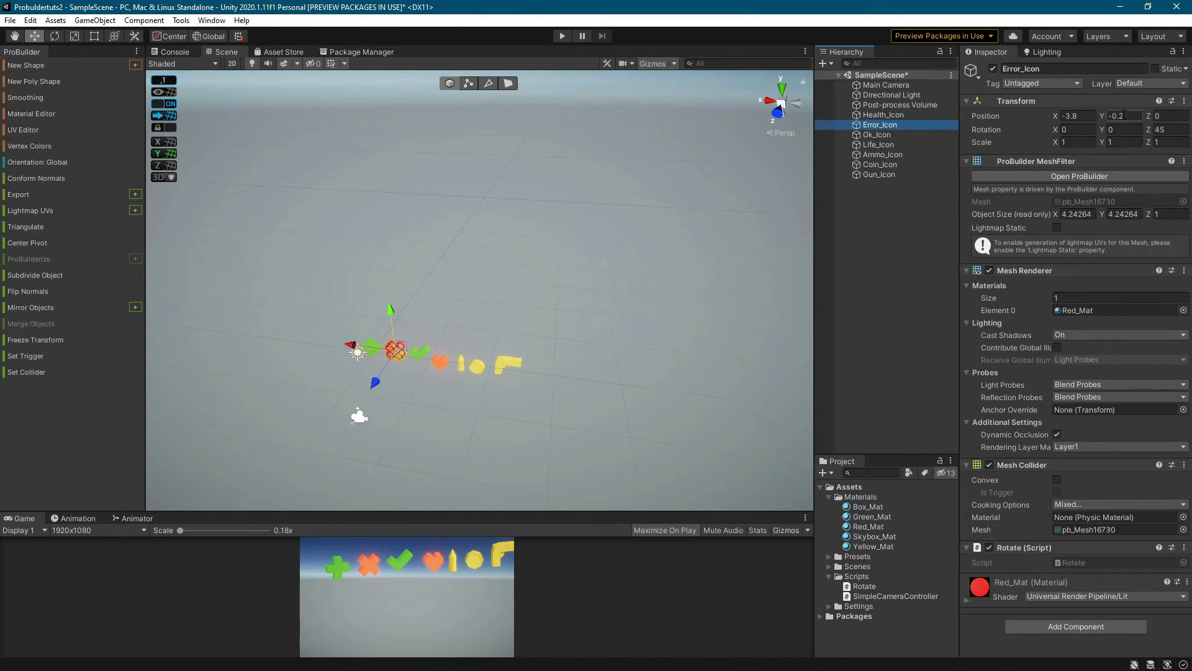
click(894, 117)
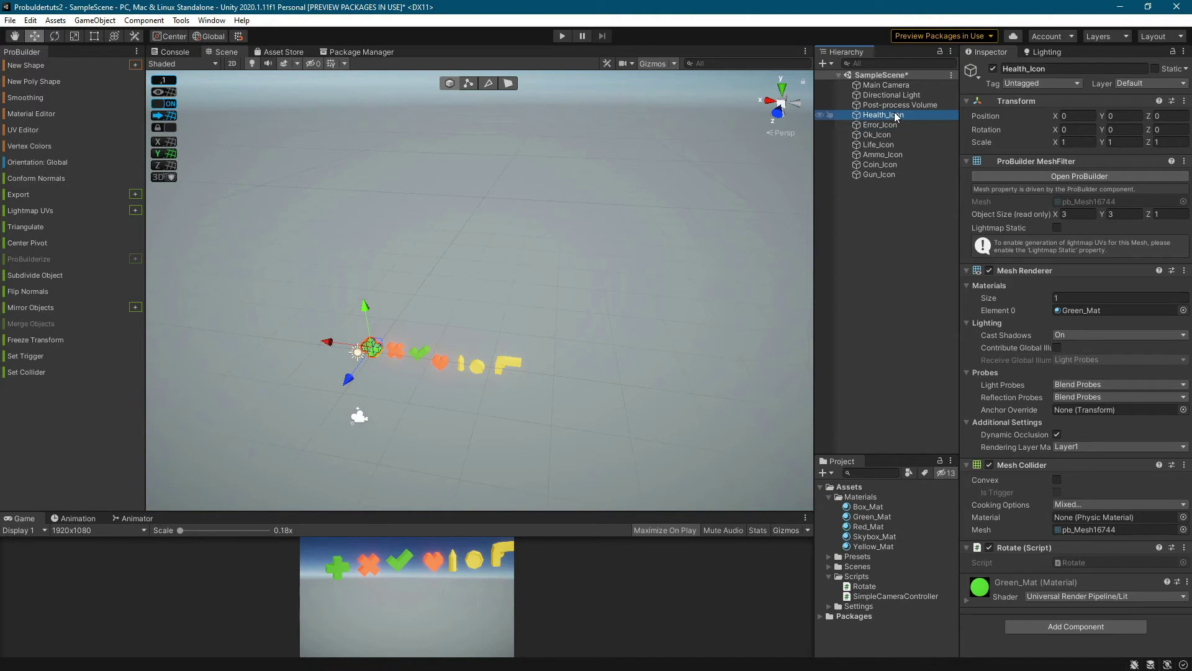
click(896, 125)
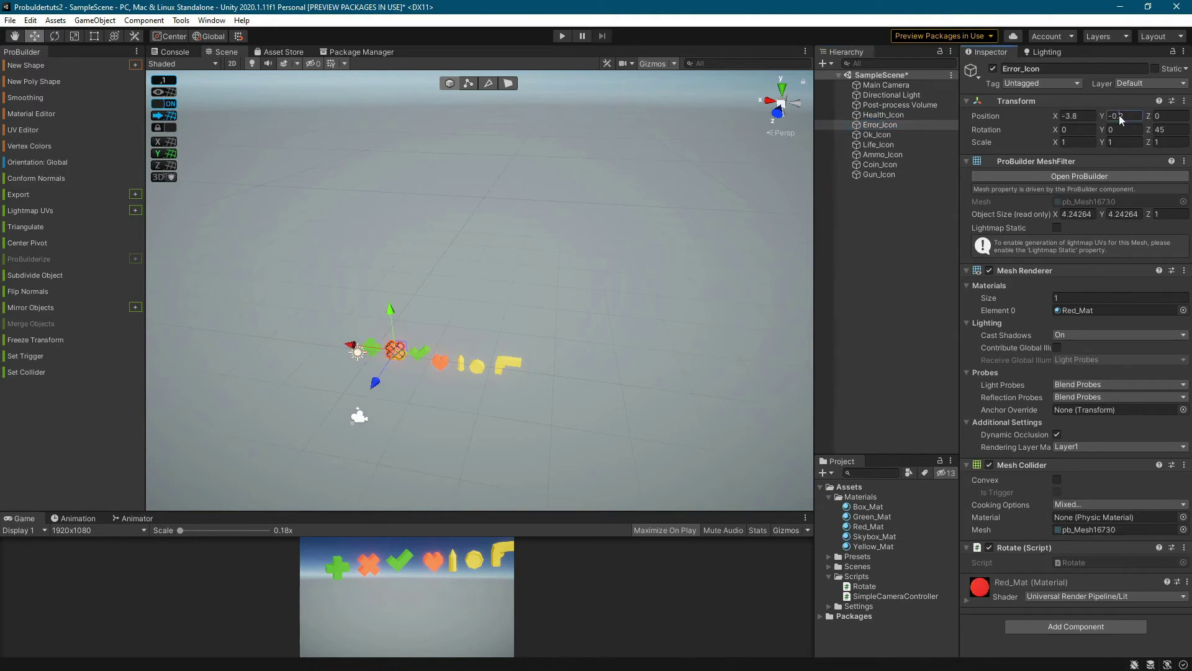
click(936, 134)
click(885, 144)
key(Down)
key(Down)
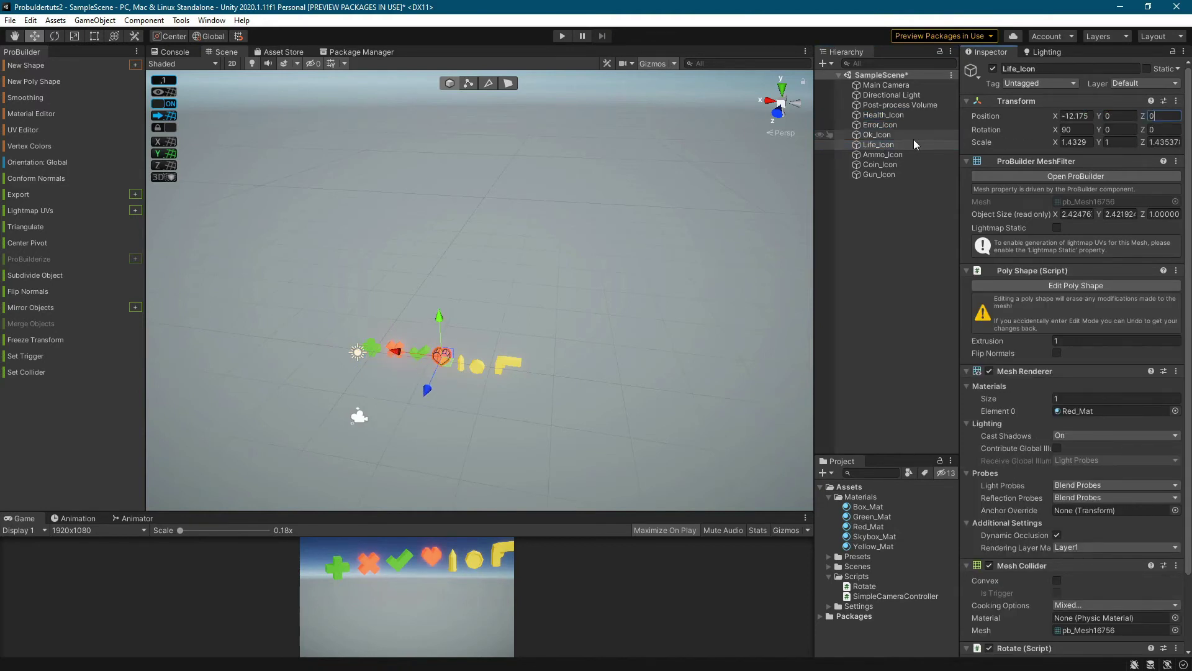
key(Down)
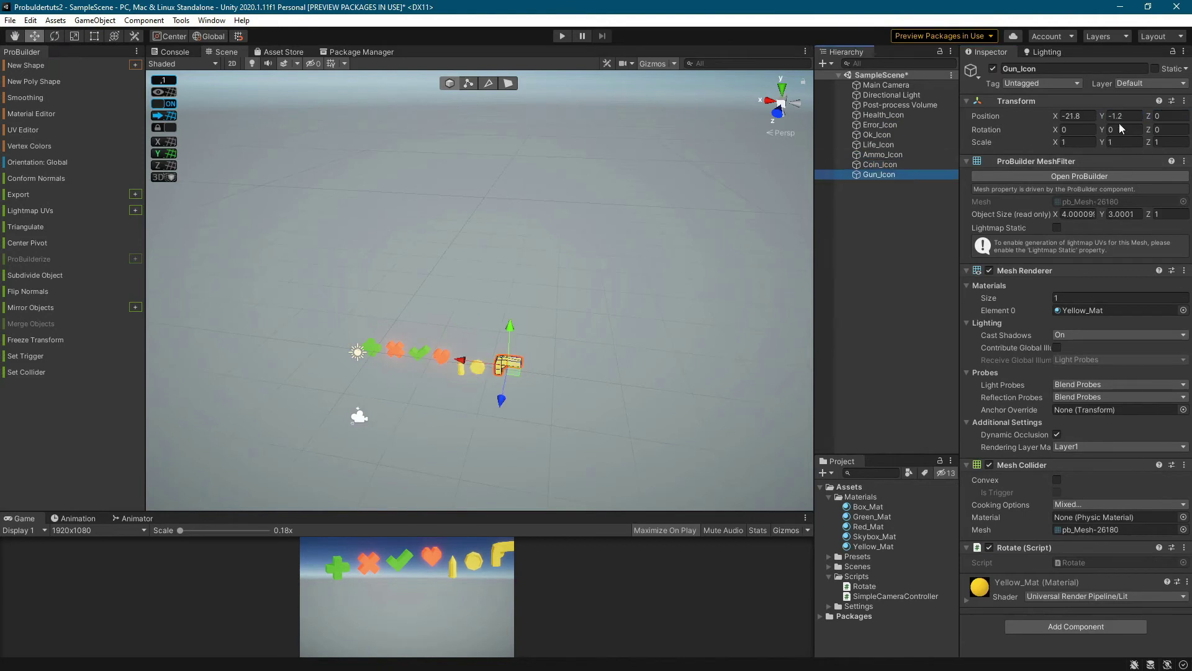
scroll(642, 389, down, 3)
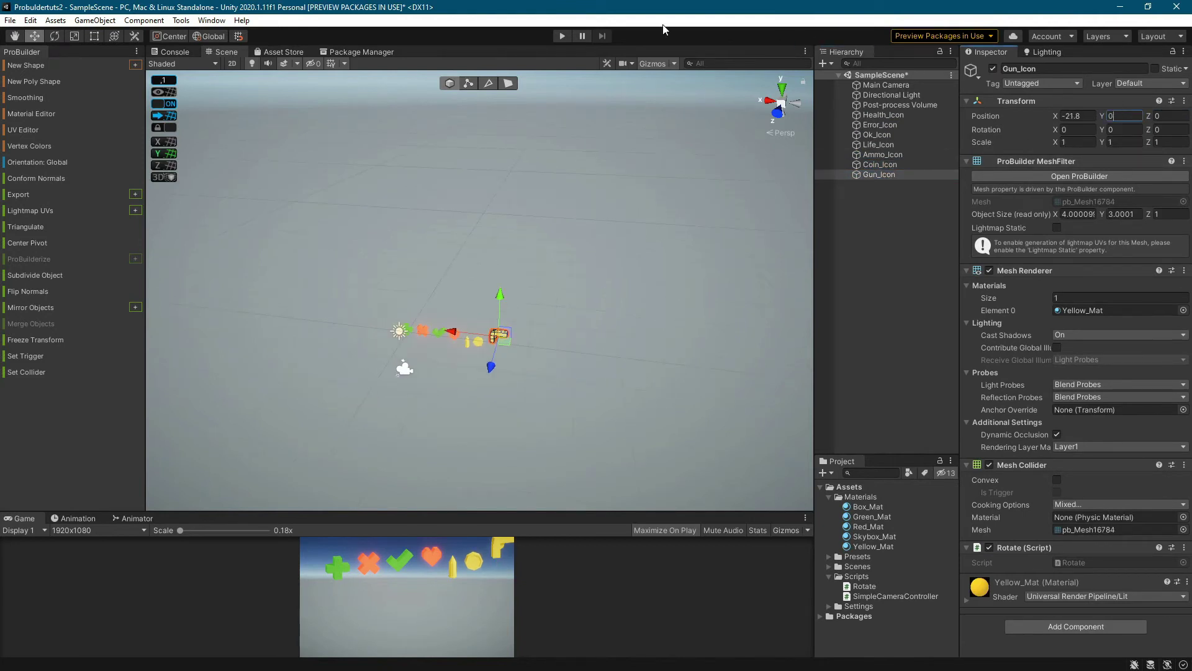
Step: Center the pivot of Gun_Icon with ProBuilder's Center Pivot operation
click(211, 20)
mouse_move(181, 20)
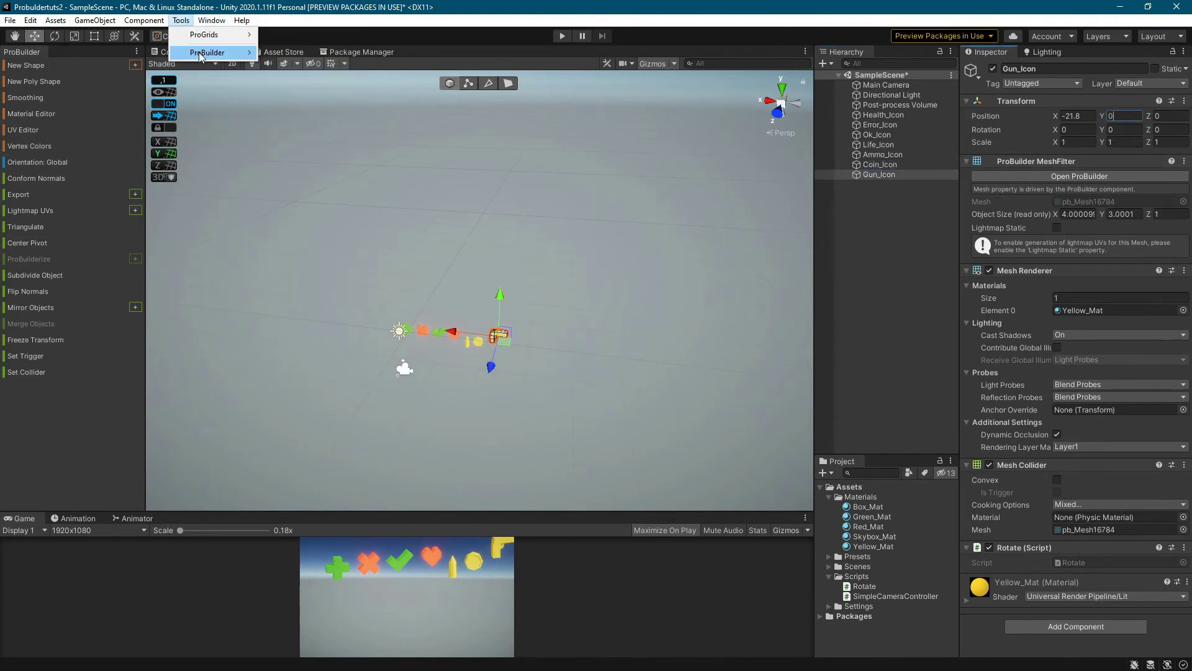
mouse_move(200, 55)
mouse_move(321, 74)
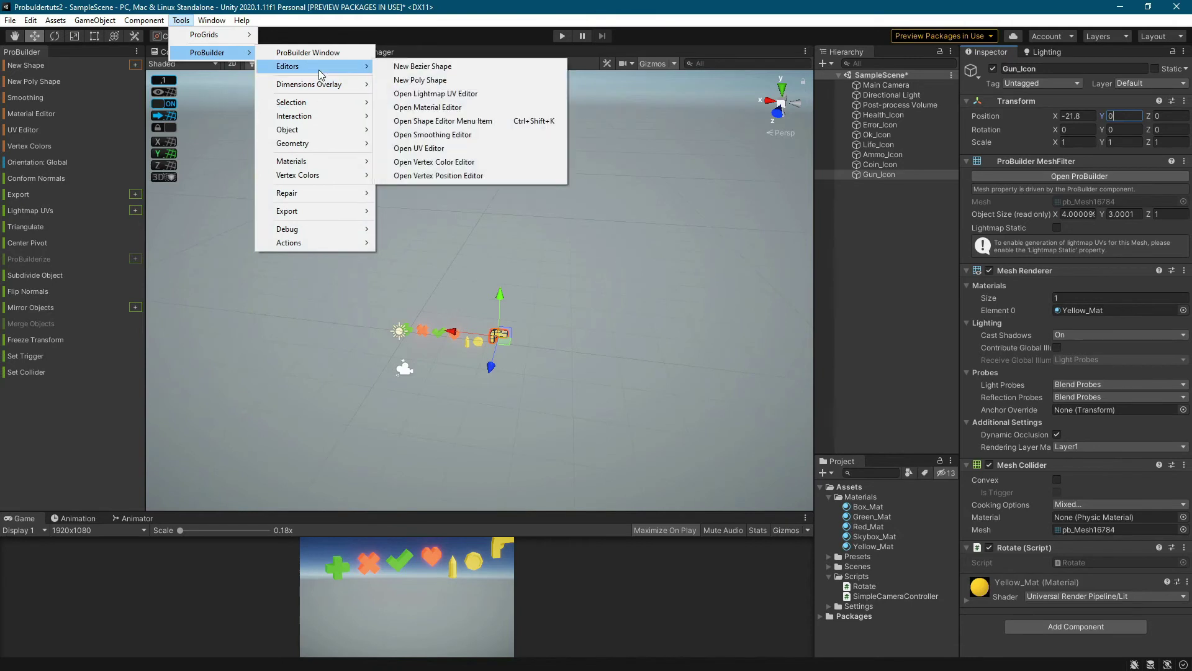
mouse_move(292, 129)
click(422, 130)
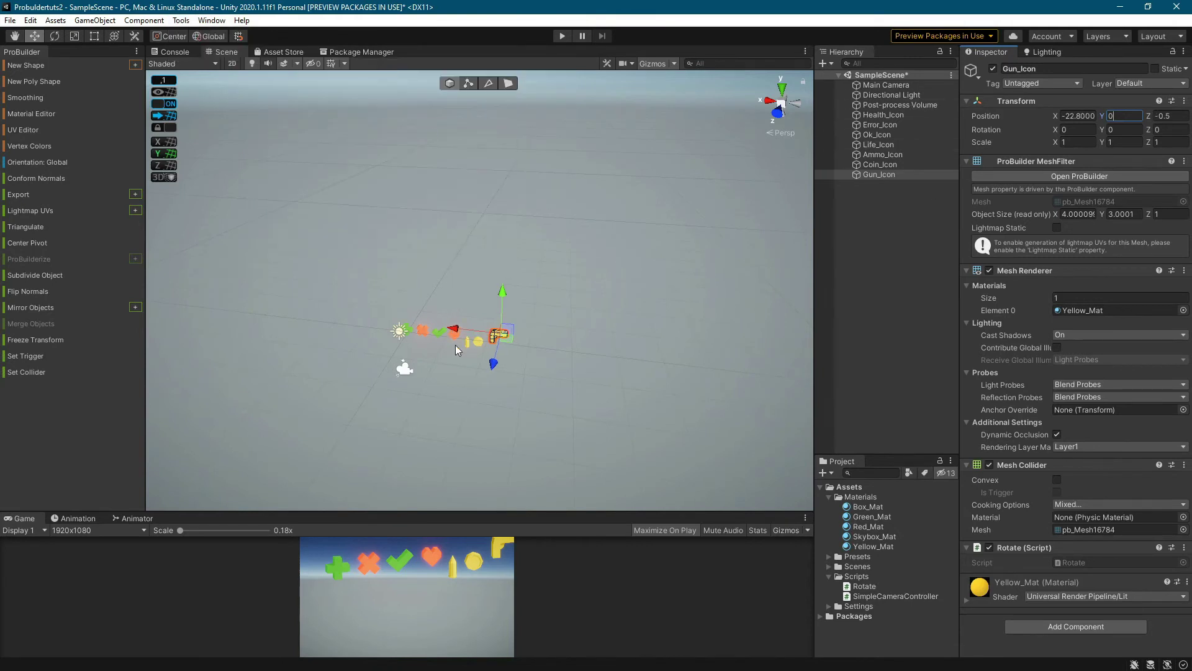
Step: Center the pivot of Coin_Icon on its mesh
click(478, 341)
click(212, 20)
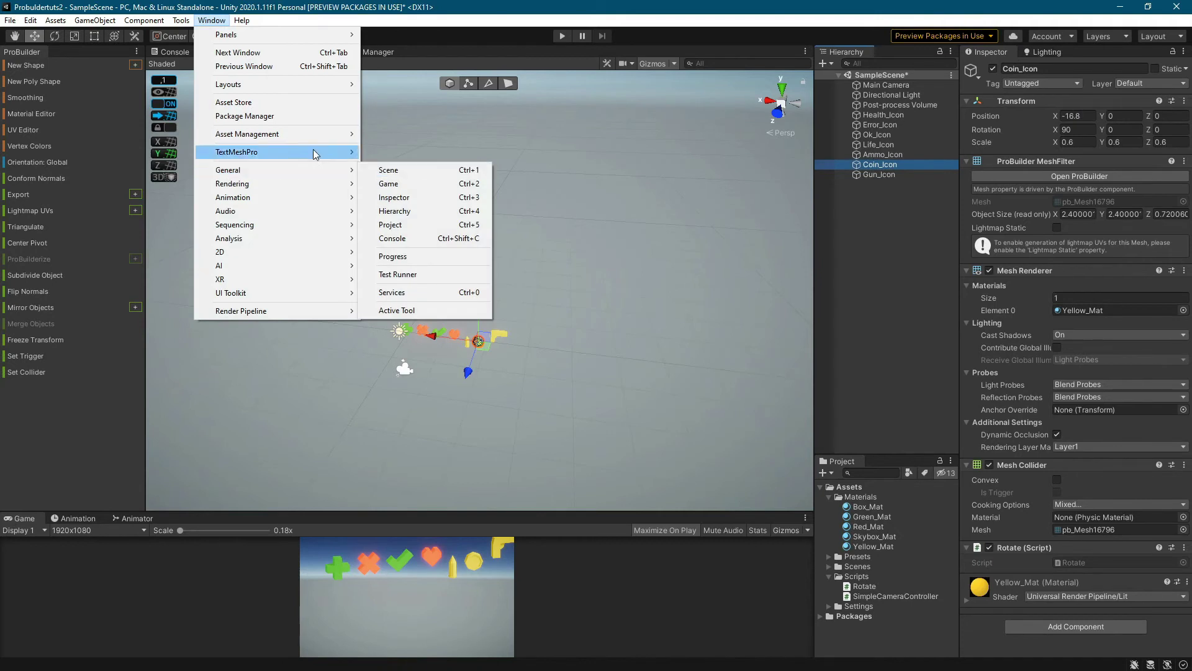
mouse_move(181, 20)
mouse_move(208, 52)
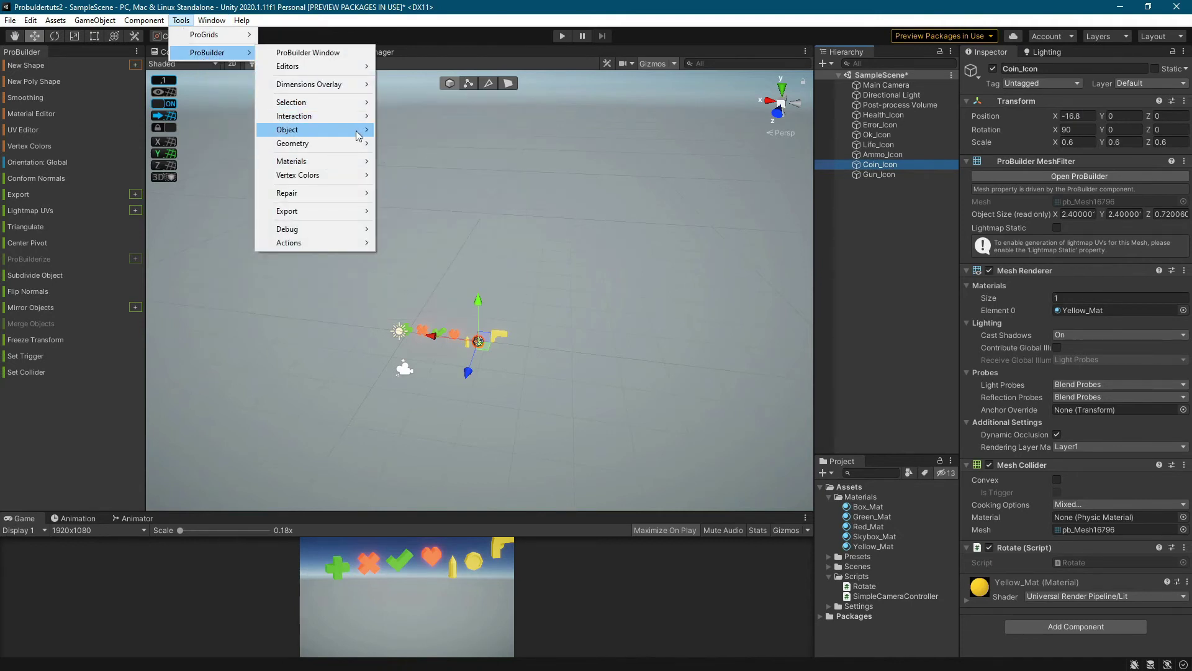
mouse_move(357, 131)
click(422, 130)
Step: Center the pivots of Ammo_Icon and Life_Icon on their meshes
click(857, 154)
click(164, 21)
mouse_move(183, 23)
mouse_move(200, 53)
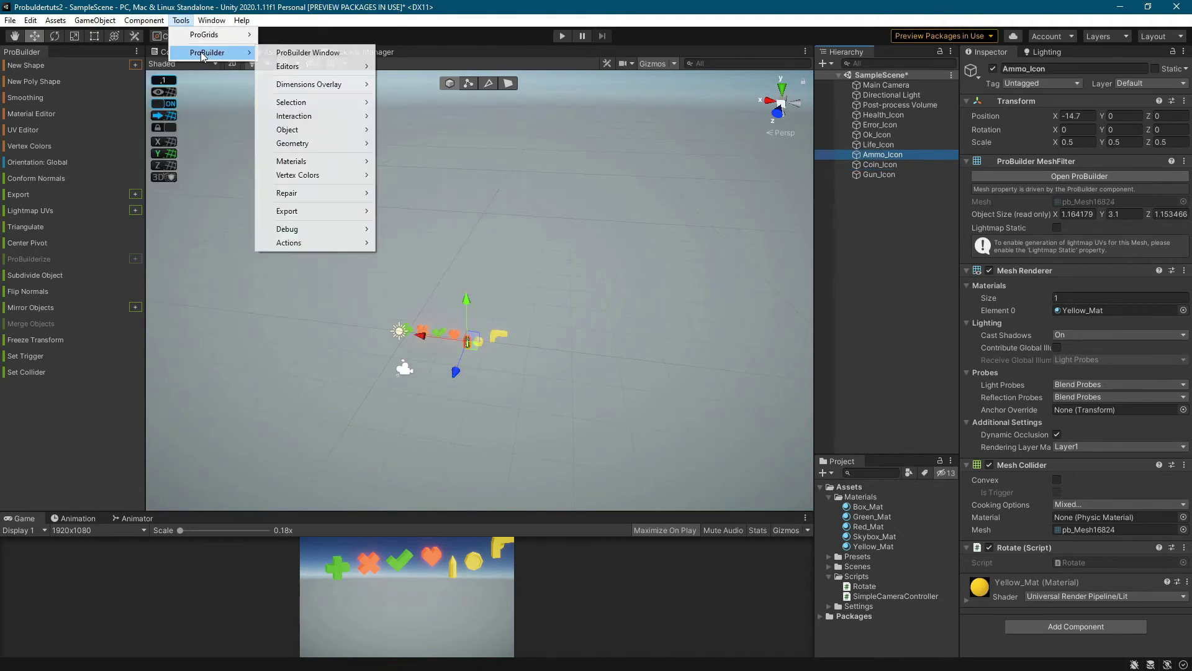
click(35, 244)
click(868, 144)
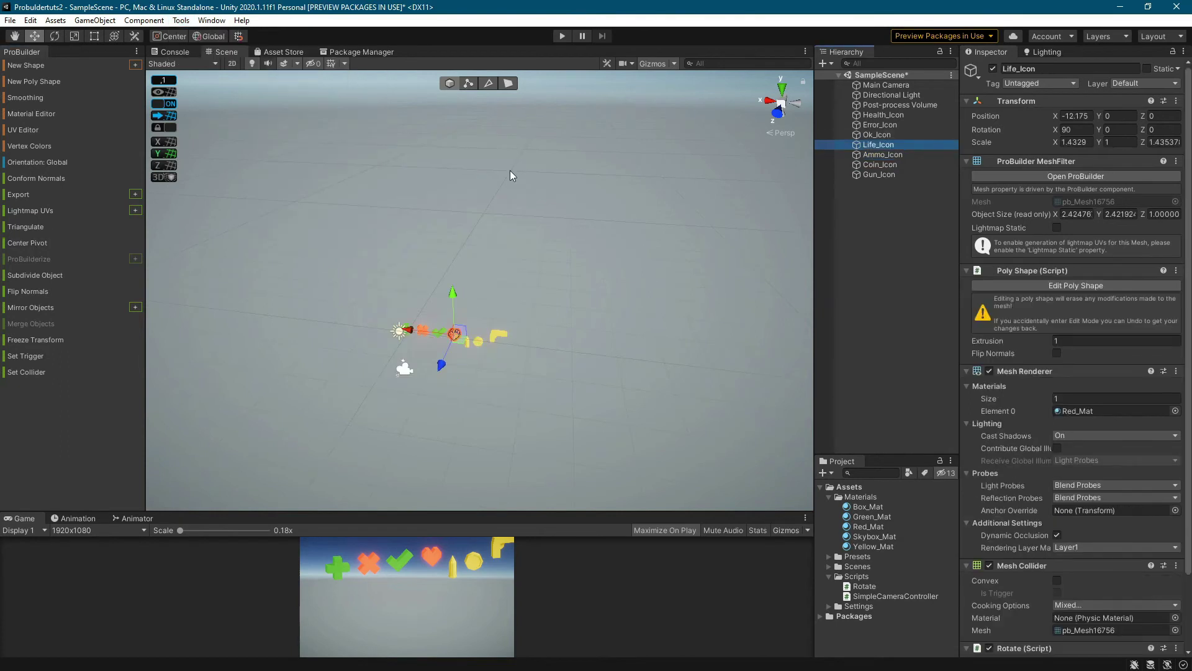
click(28, 244)
Step: Center the pivots of Ok_Icon, Error_Icon and Health_Icon on their meshes
click(859, 138)
click(9, 246)
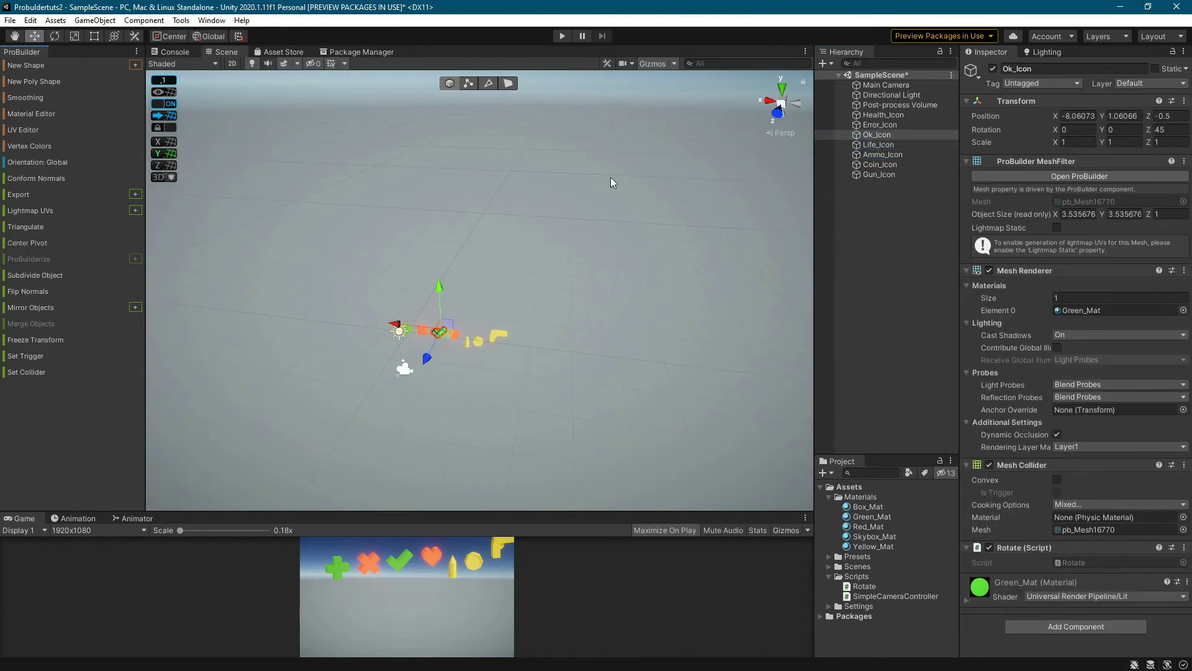
click(881, 125)
click(885, 115)
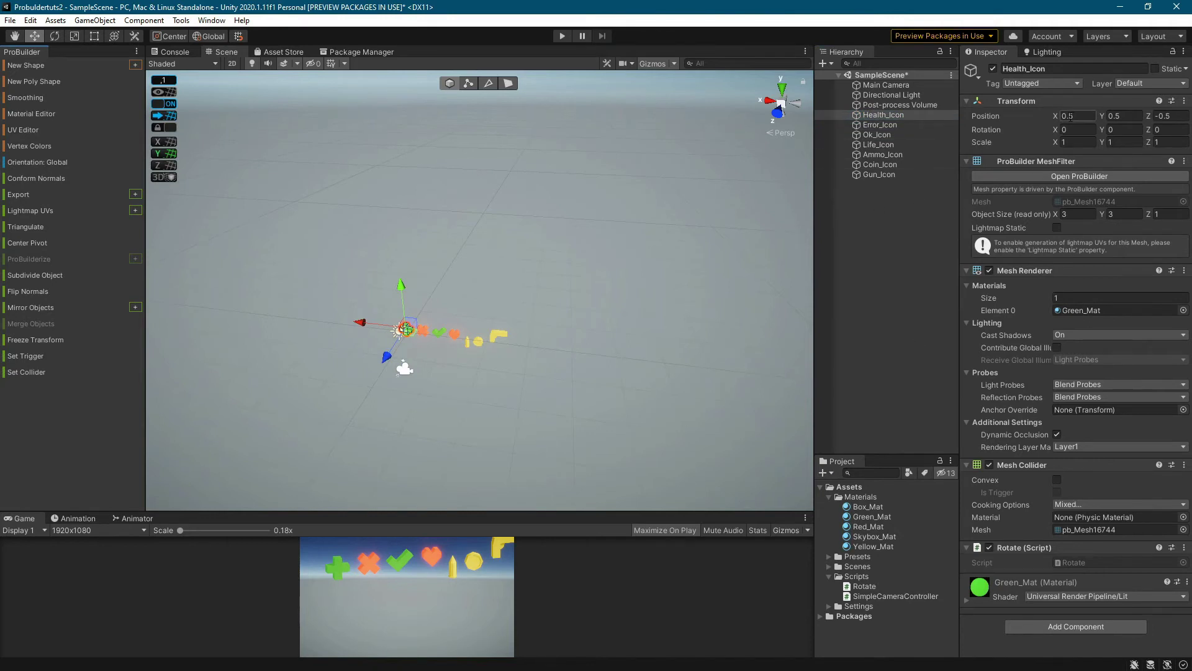
Step: Set Health_Icon's position to 0, 0, 0
drag(1062, 117, 1114, 125)
text(0)
key(Tab)
text(0)
key(Tab)
text(0)
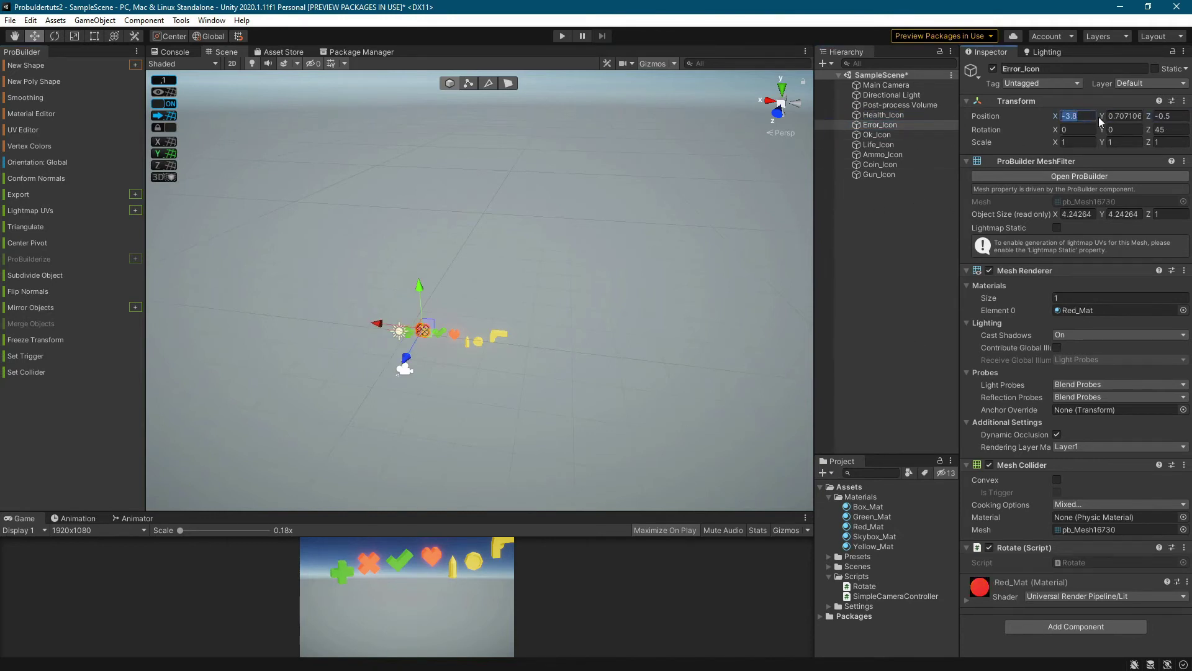
Step: Set the Y and Z positions of Error_Icon and Life_Icon to 0
click(879, 145)
text(0)
key(Tab)
text(0)
Step: Set the Y positions of Ammo_Icon, Coin_Icon and Gun_Icon to 0
click(867, 157)
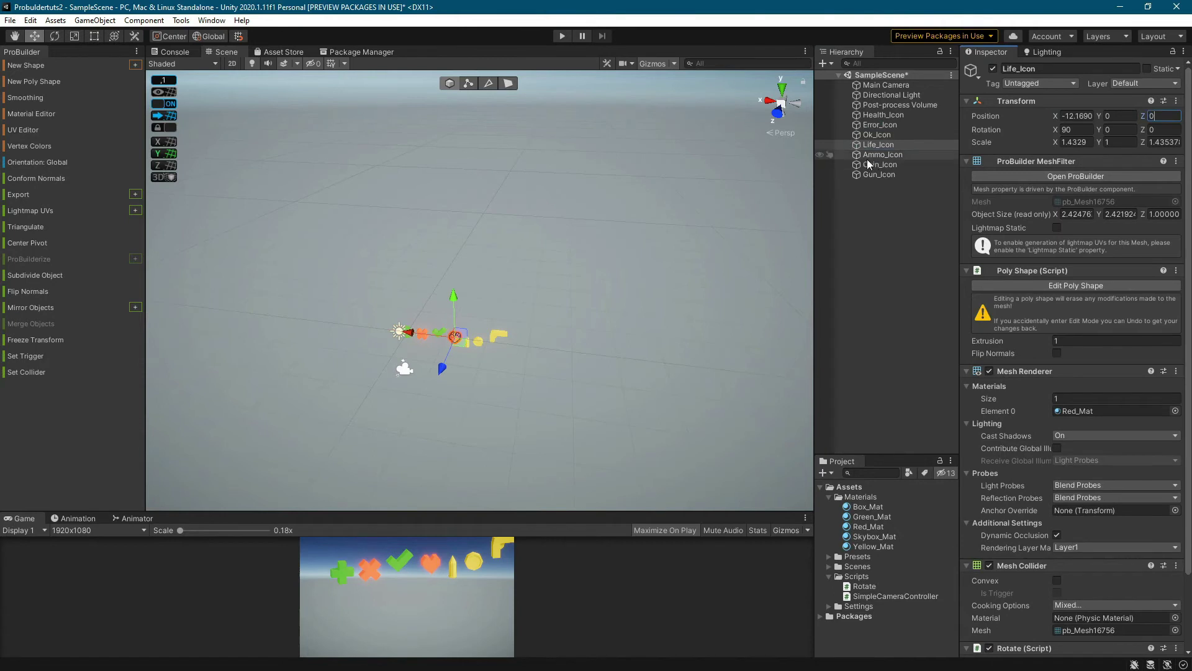
click(1122, 116)
text(0)
click(871, 165)
click(1122, 117)
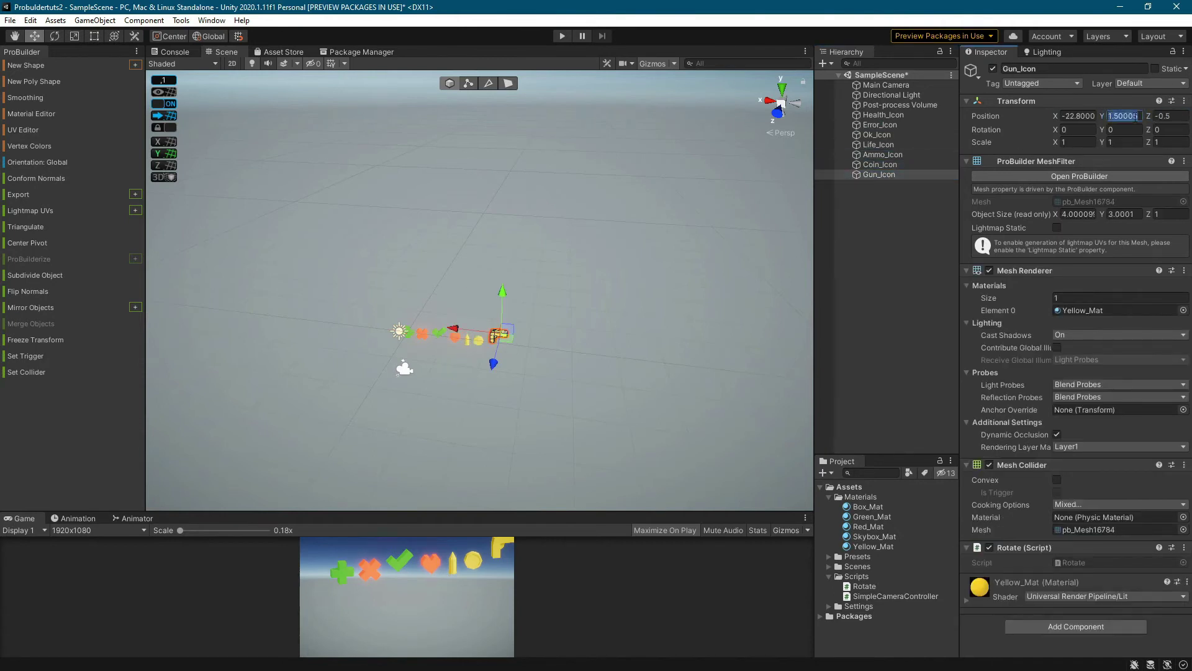
click(882, 147)
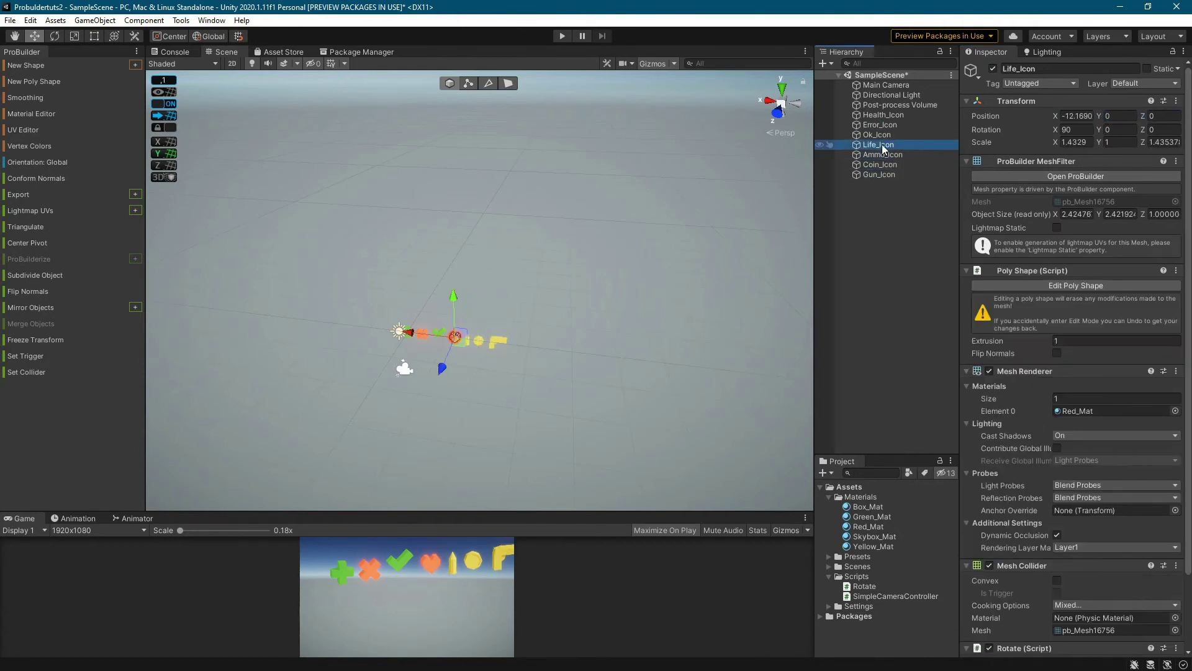
click(882, 115)
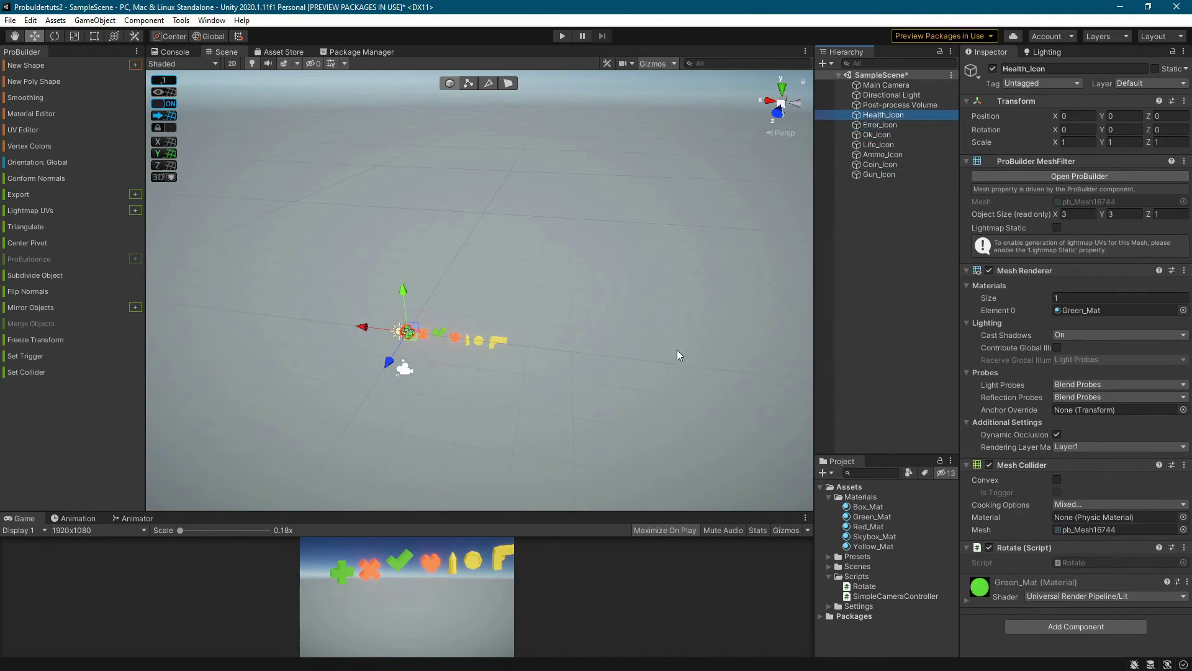
Step: Move the Main Camera along the row to X -7 and reset its rotation to 0 on all axes
click(888, 86)
drag(367, 366, 591, 337)
click(1078, 132)
text(0)
key(Tab)
text(0)
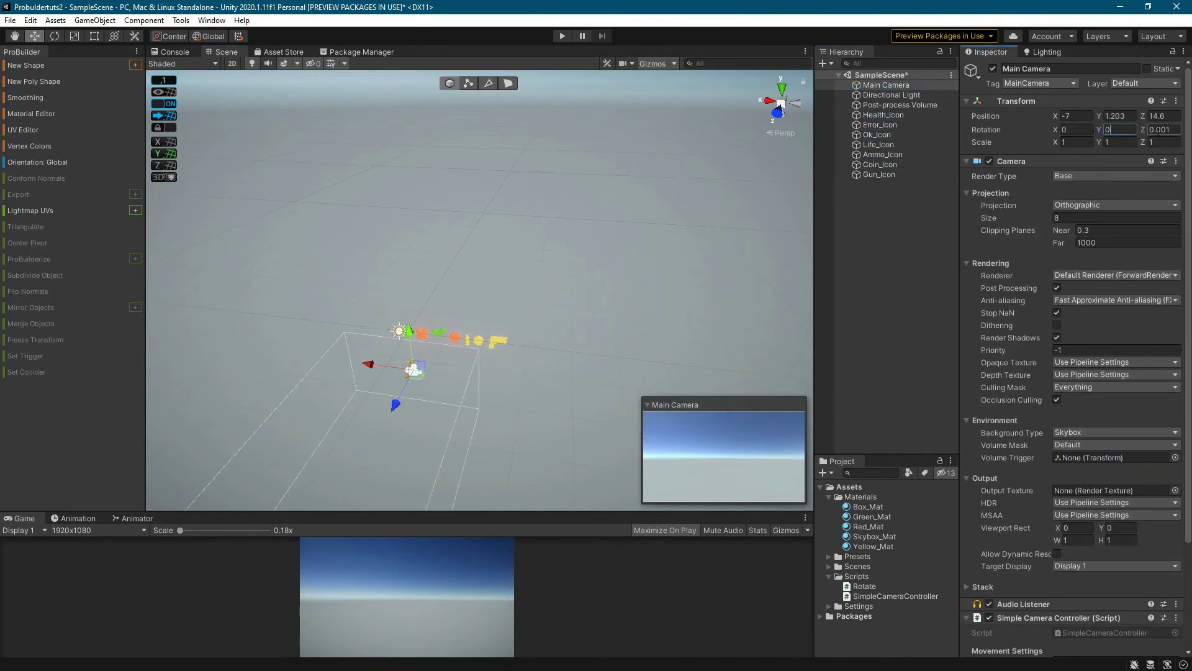
key(Tab)
text(0)
Step: Rotate the Main Camera about the Y axis to -180 so it faces the icons
scroll(467, 329, down, 10)
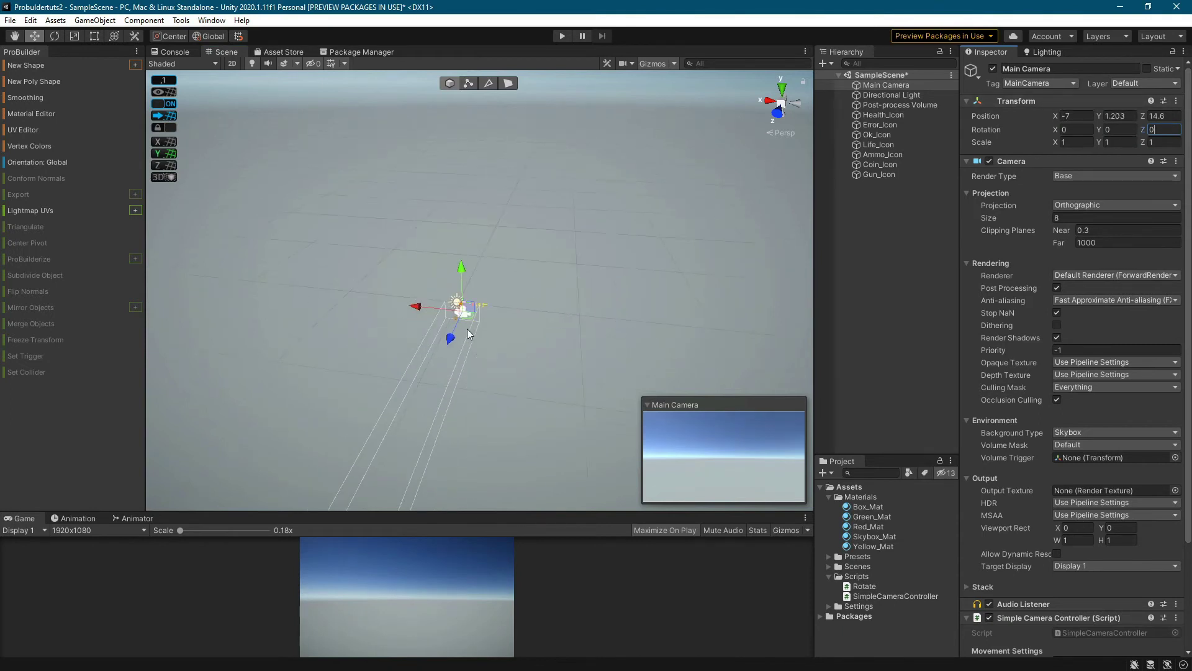
scroll(456, 378, up, 10)
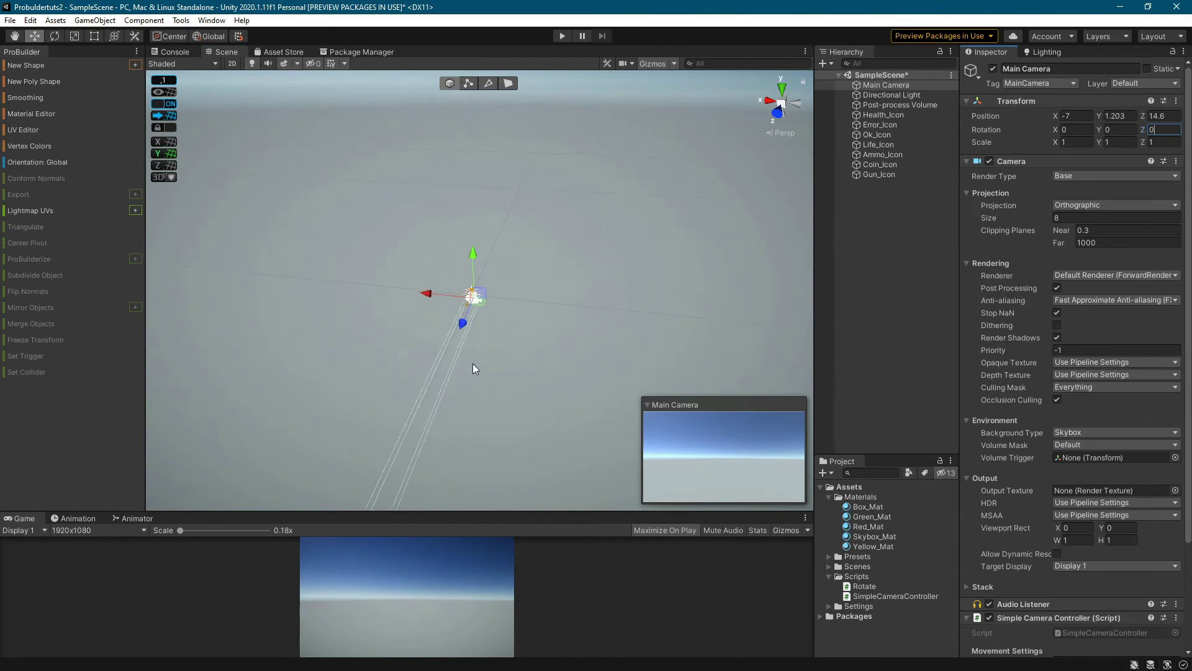
click(55, 36)
drag(428, 401, 719, 188)
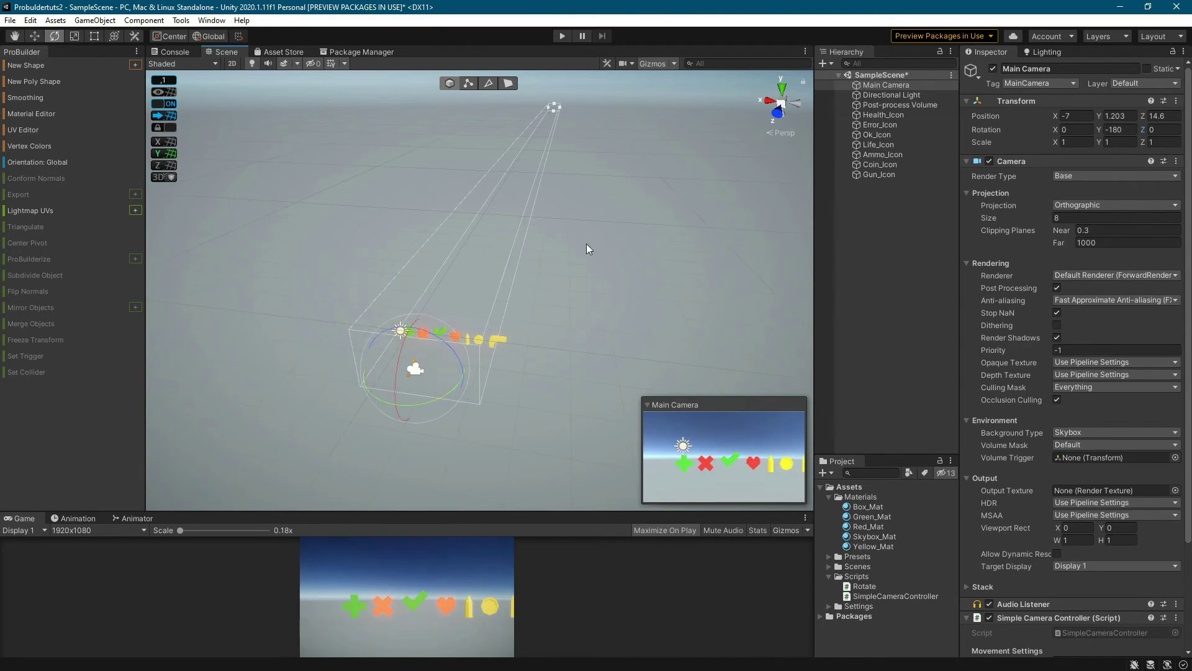
Step: Move the Main Camera to about X -11.9 and Z 16.2 and switch its projection to Perspective
key(w)
drag(377, 365, 402, 369)
mouse_move(422, 409)
mouse_down()
mouse_move(408, 436)
mouse_move(419, 423)
mouse_up()
click(1115, 205)
click(1081, 215)
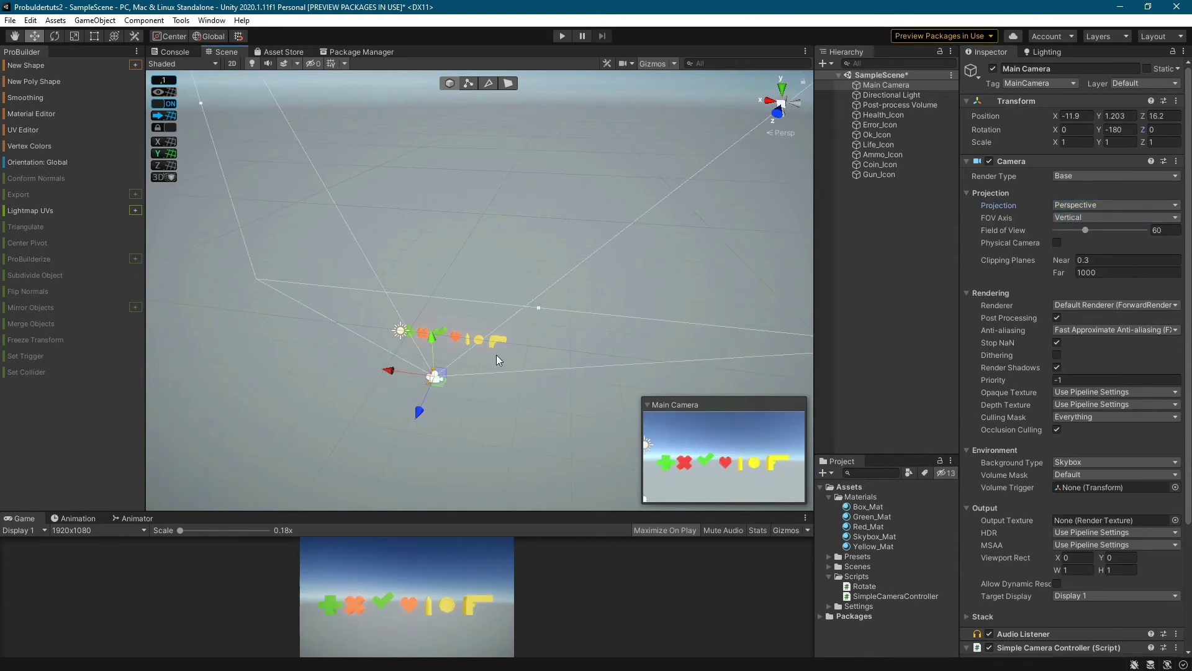
Step: Raise Gun_Icon and Life_Icon into an upper row, with Life_Icon shifted sideways towards the gun
click(882, 175)
drag(501, 308, 455, 288)
click(477, 339)
click(456, 337)
drag(405, 317, 423, 323)
drag(470, 287, 470, 285)
Step: Switch the Main Camera's projection back to Orthographic
click(888, 86)
click(1156, 209)
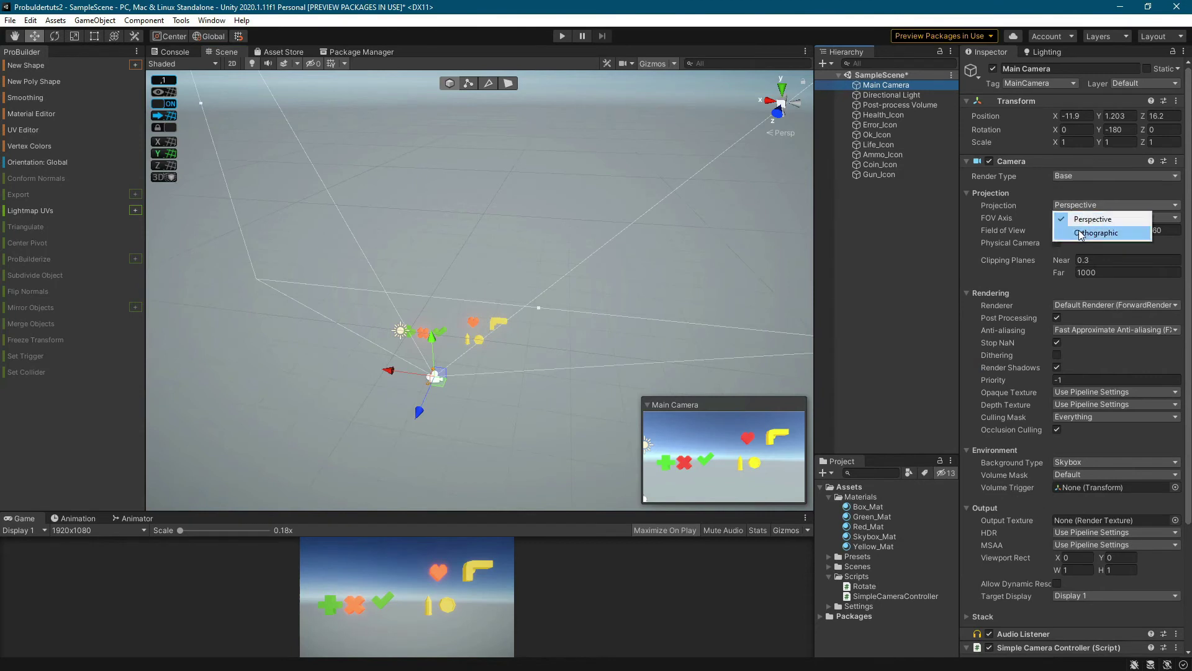
click(1080, 229)
Step: Move Ammo_Icon up beside the heart in the upper row, to about X -12.1 and Y 5.2
click(468, 341)
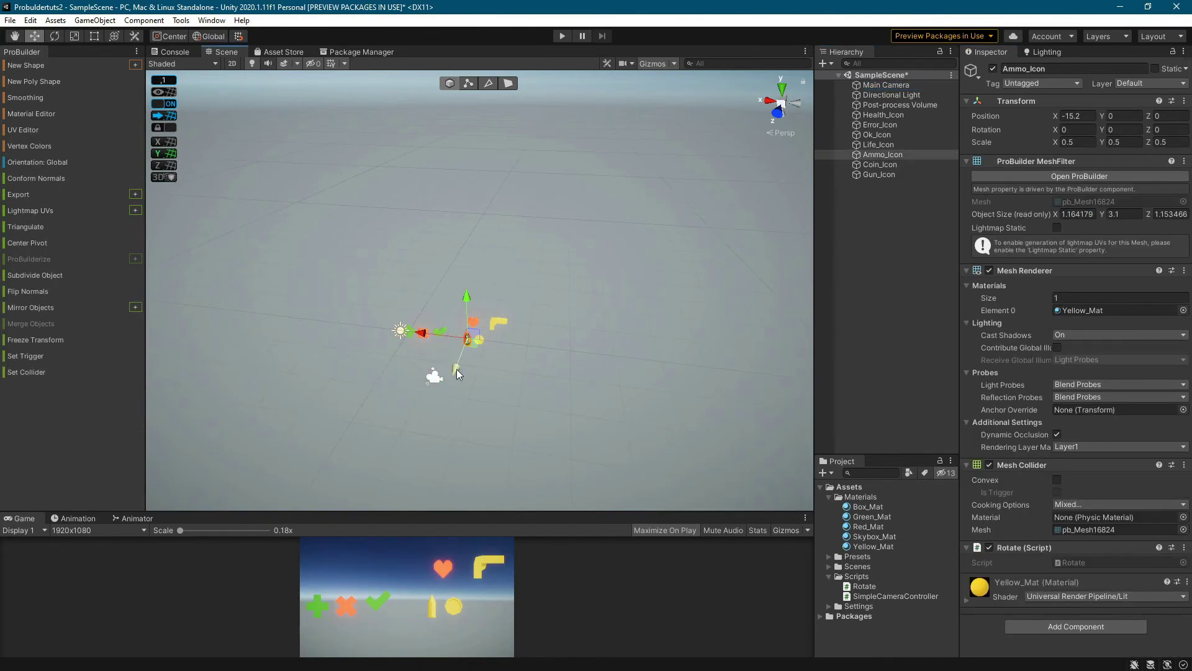
mouse_move(429, 338)
mouse_down()
mouse_move(410, 334)
mouse_move(437, 353)
mouse_up()
key(ctrl+z)
drag(452, 306, 452, 288)
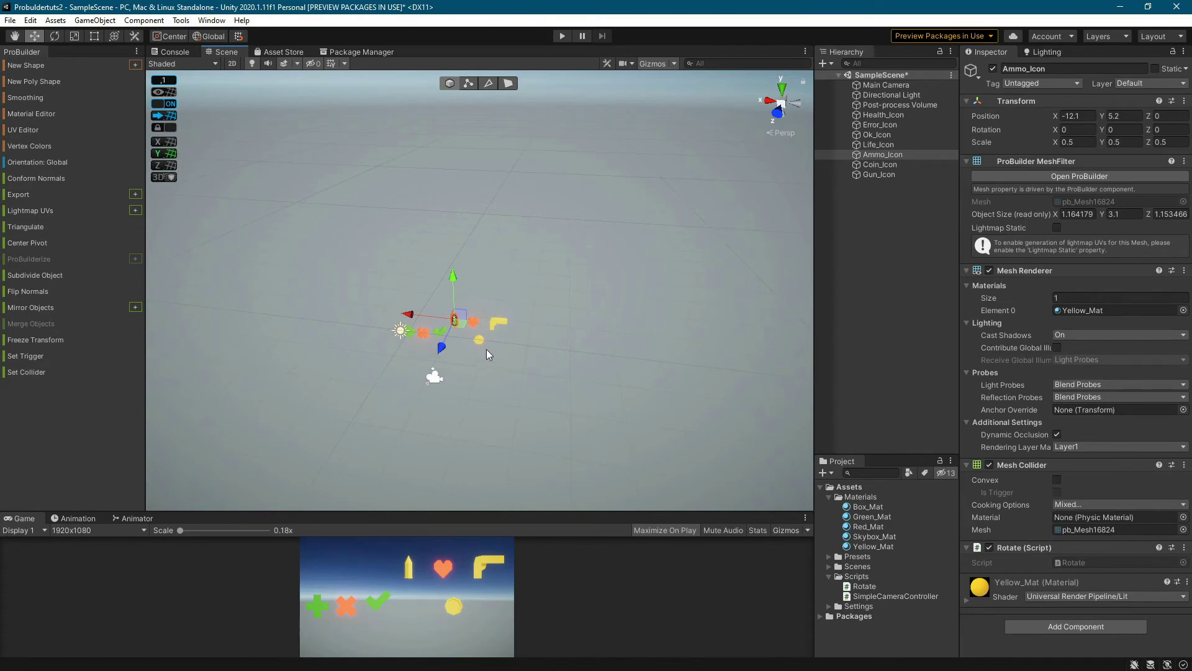
Step: Shift Coin_Icon, Ok_Icon and Error_Icon beneath the upper icons, and place Health_Icon beside them, raised between the two rows
click(441, 331)
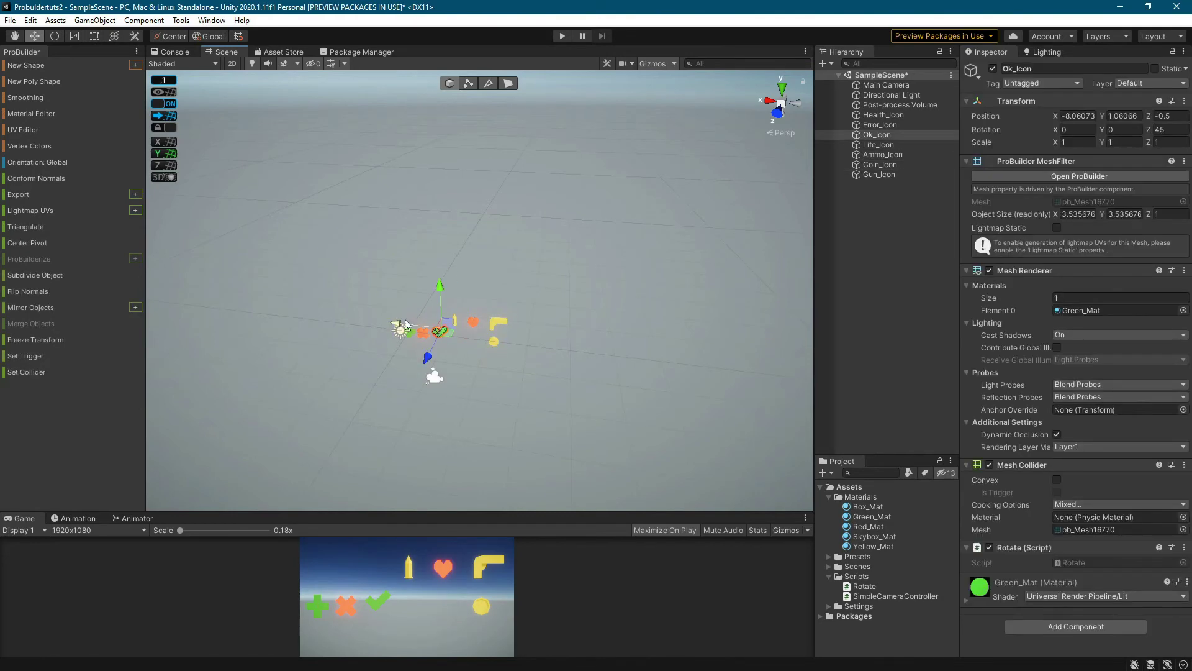
mouse_move(405, 324)
mouse_down()
mouse_move(431, 329)
mouse_move(395, 337)
mouse_up()
click(434, 375)
click(423, 332)
click(375, 351)
click(411, 334)
drag(431, 298, 431, 288)
Step: Center the Main Camera on the icons at about X -15.4, Y 2.5, Z 14.1 and set its orthographic size to 6
click(888, 85)
drag(392, 365, 443, 399)
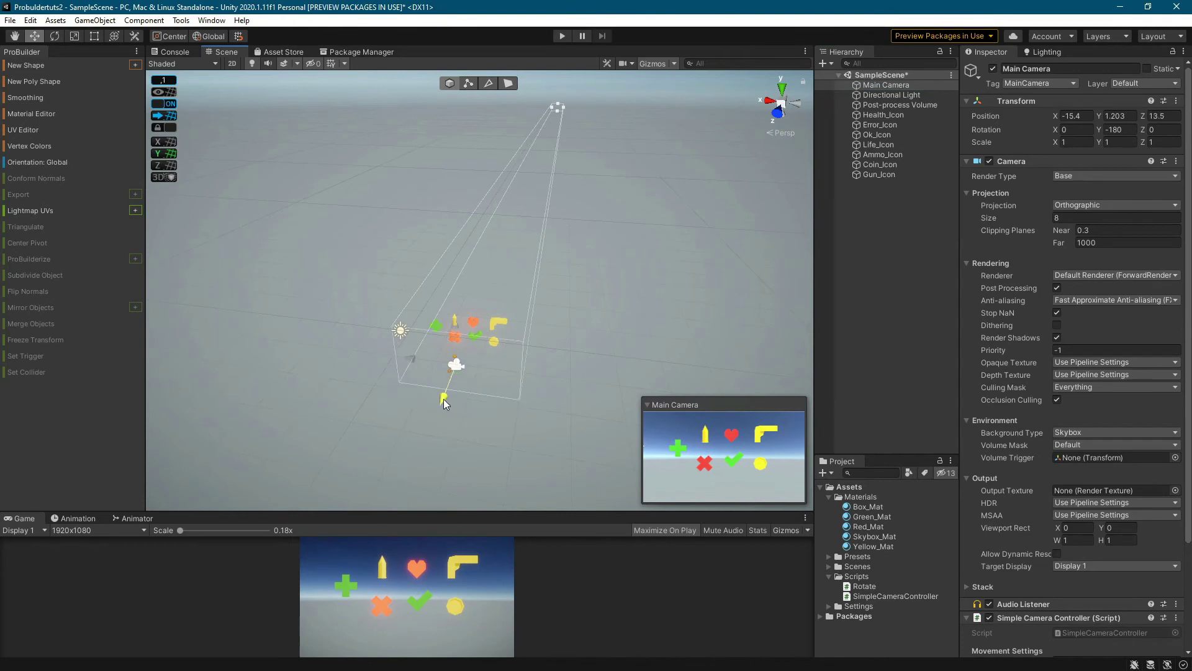
click(1092, 217)
text(7)
drag(1064, 219, 1042, 228)
text(8956)
drag(454, 336, 460, 328)
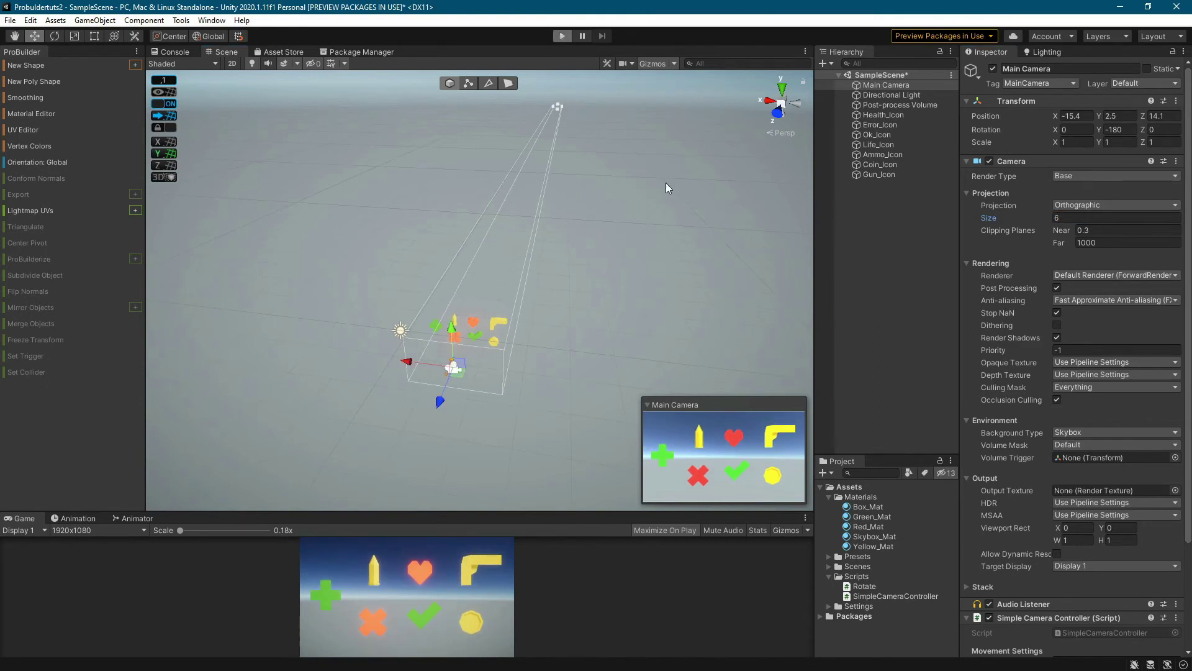
Step: Play the scene to check how the icons spin, and stop it
key(ctrl+p)
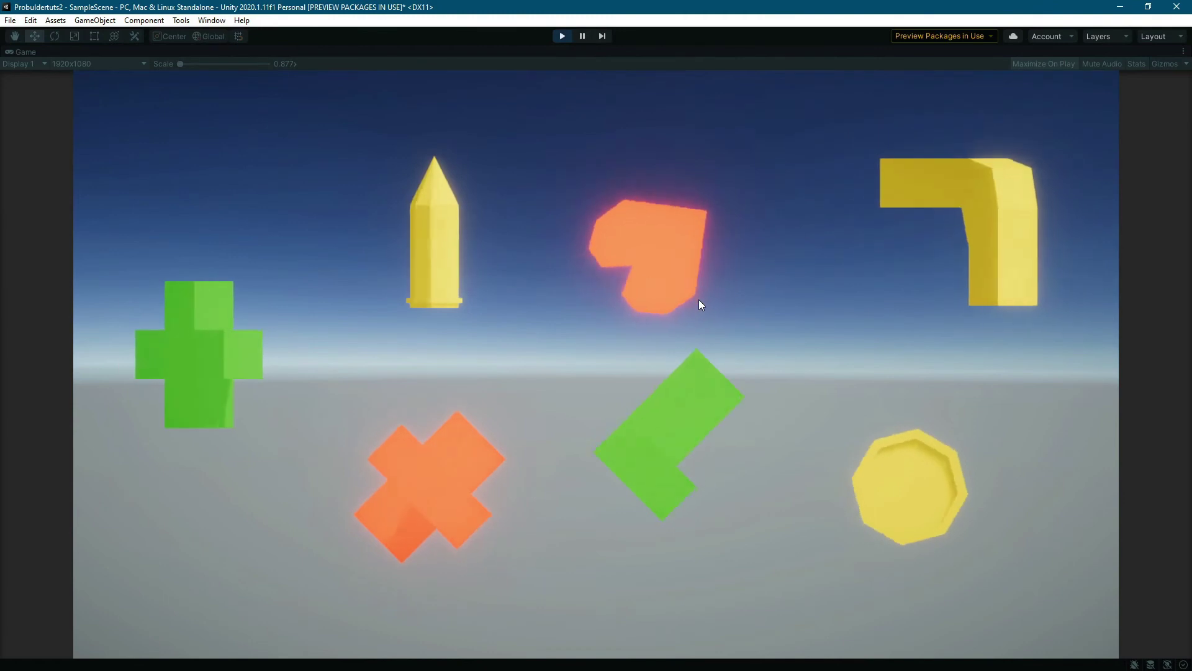
click(560, 36)
Step: Switch to Visual Studio, add Space.World as the last argument of transform.Rotate in Rotate.cs, and save the script
click(738, 471)
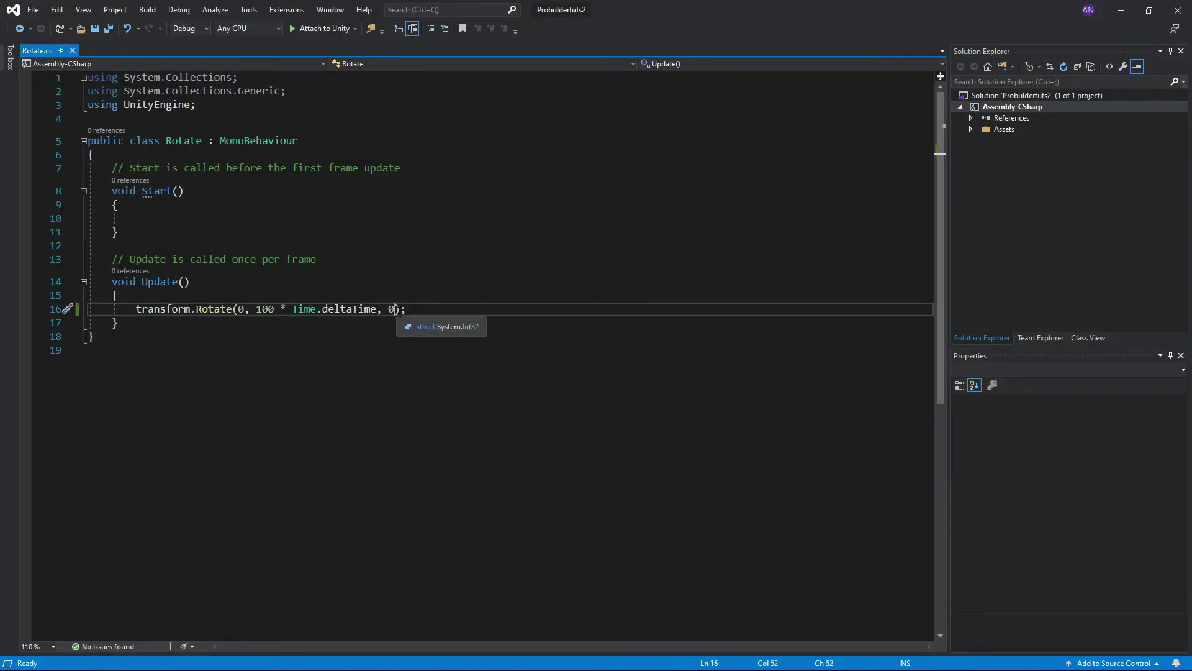
text(, Space)
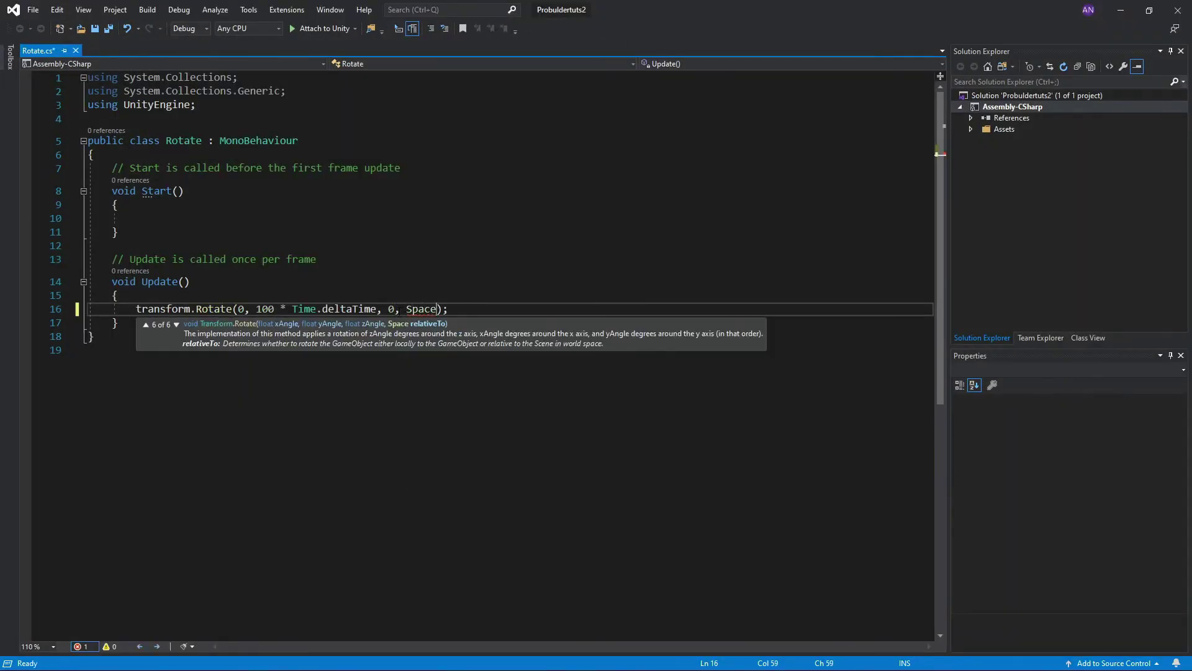
text(.W)
key(Tab)
key(ctrl+s)
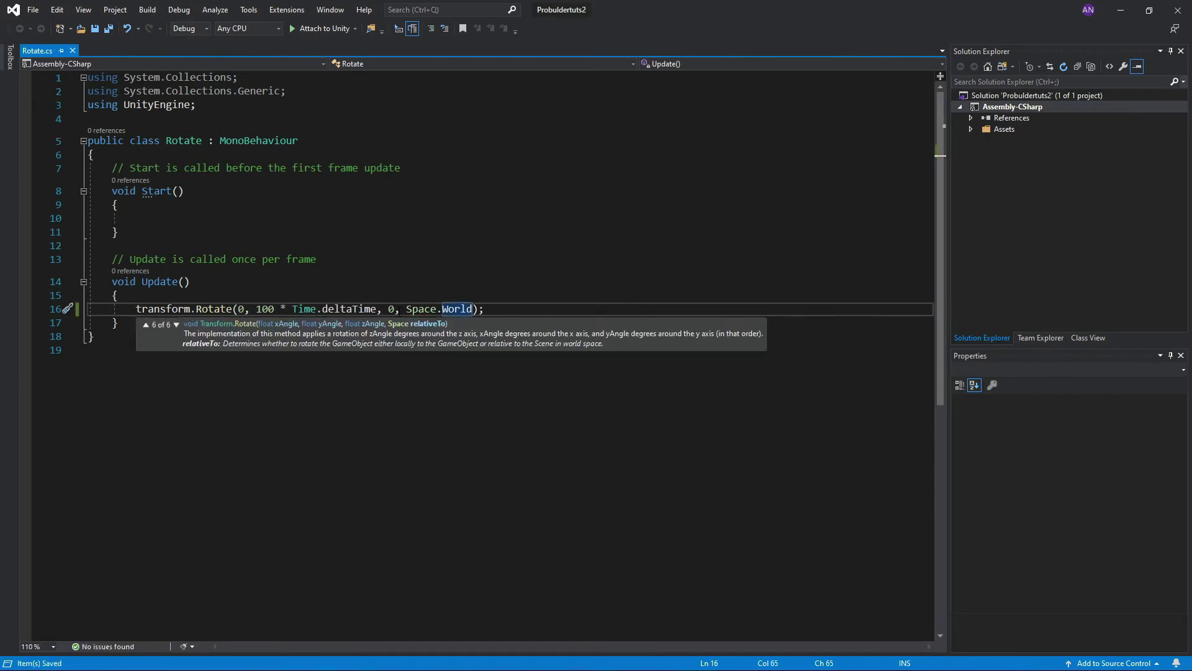
Step: Return to Unity, play the scene to check the icons' world-space spin, and stop it
click(1121, 10)
click(561, 36)
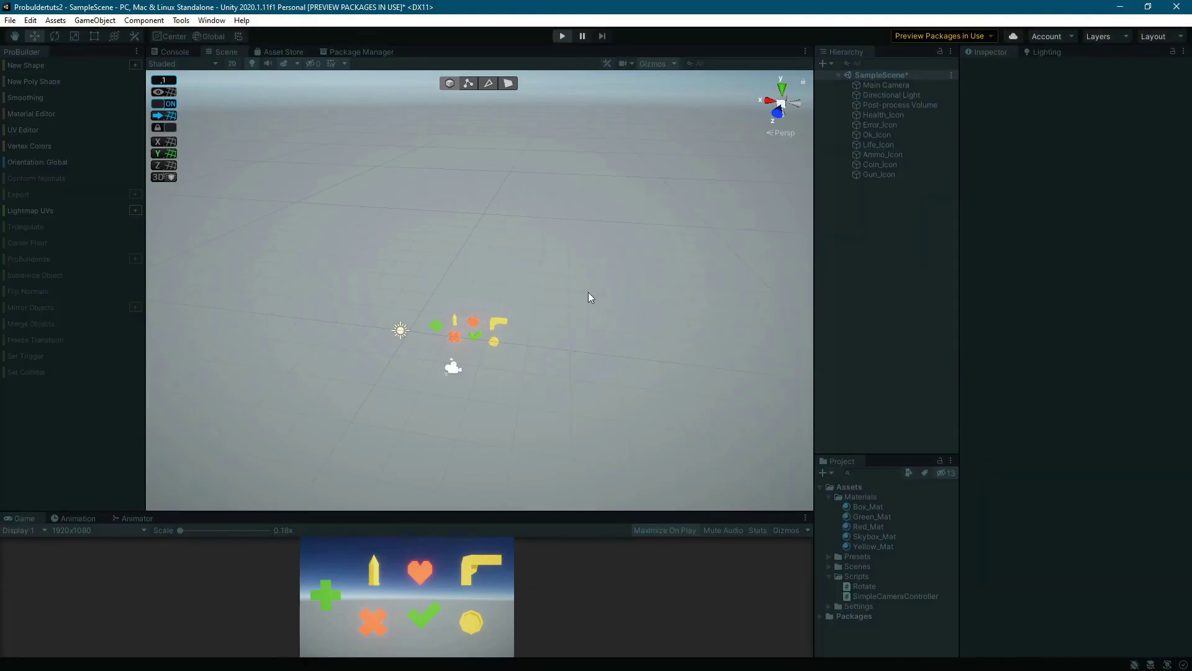
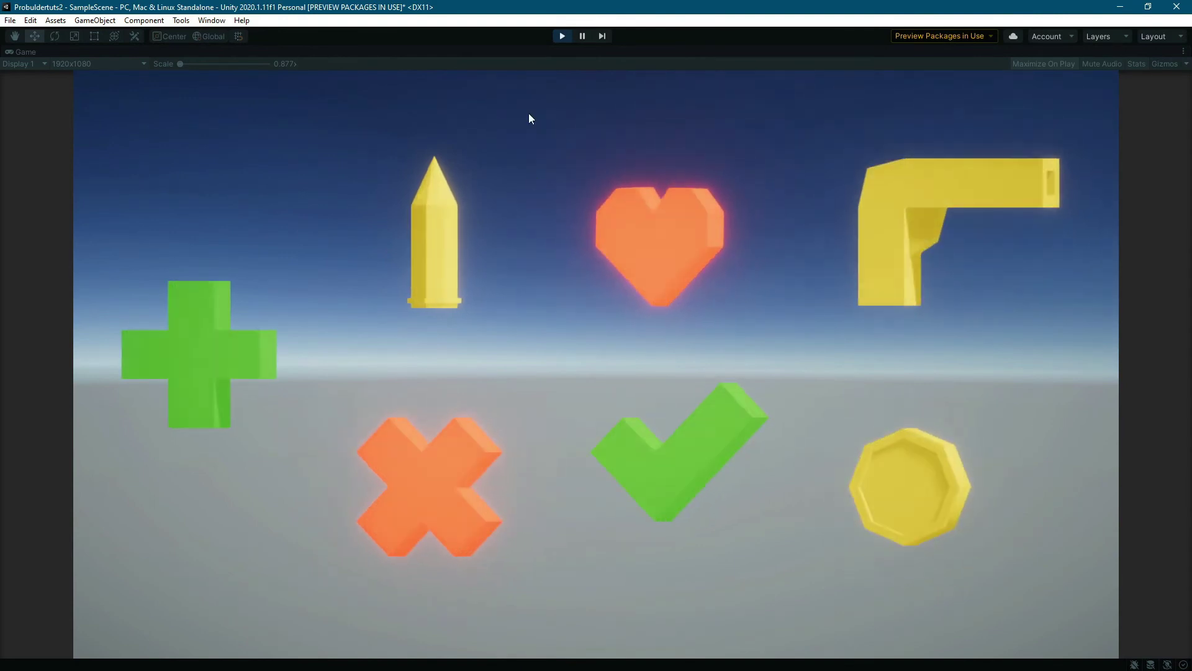
click(562, 35)
Step: Add a 3D cube to the scene and set its position to 0, 0, 0
right_click(882, 203)
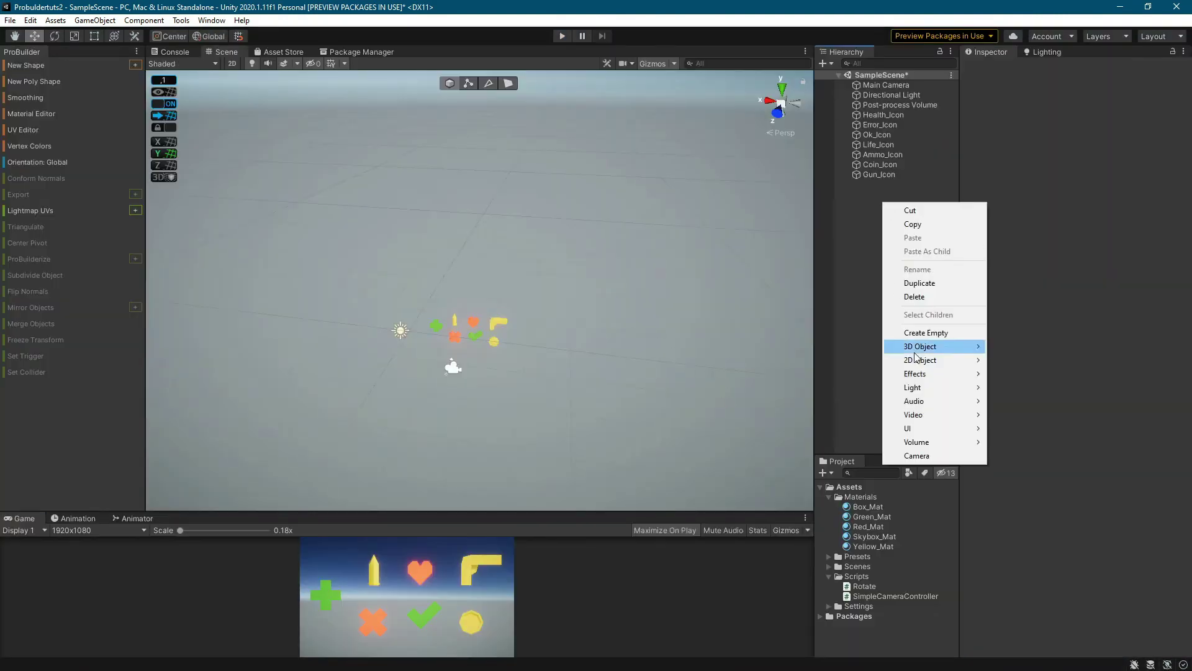
mouse_move(925, 346)
click(1003, 346)
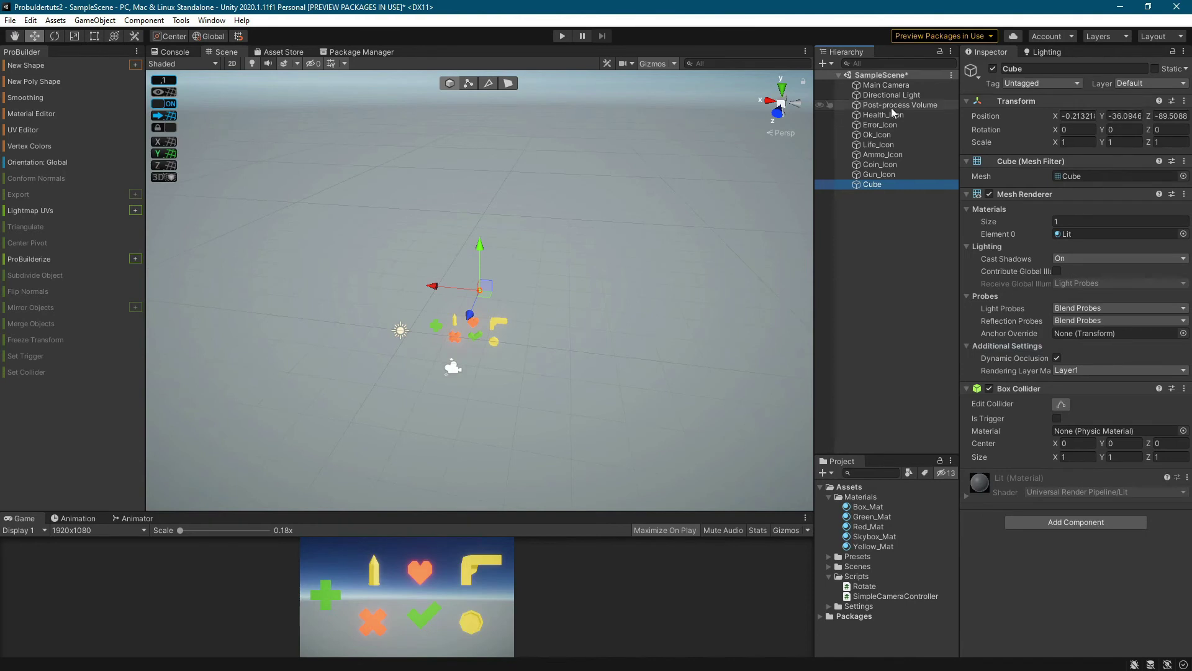
click(1080, 116)
text(0)
key(Tab)
text(0)
key(Tab)
text(0)
Step: Scale the cube to 50 in X and Y and place it behind the icons at about X -14, Y -7.3, Z -36.6
drag(391, 361, 400, 348)
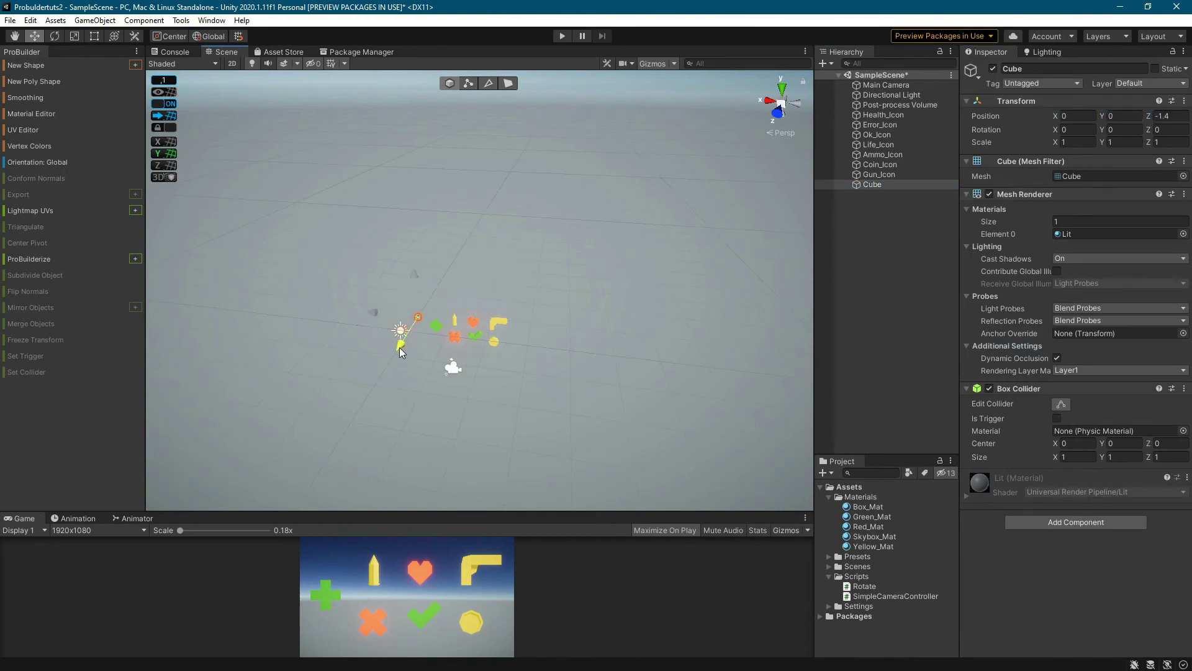
text(50)
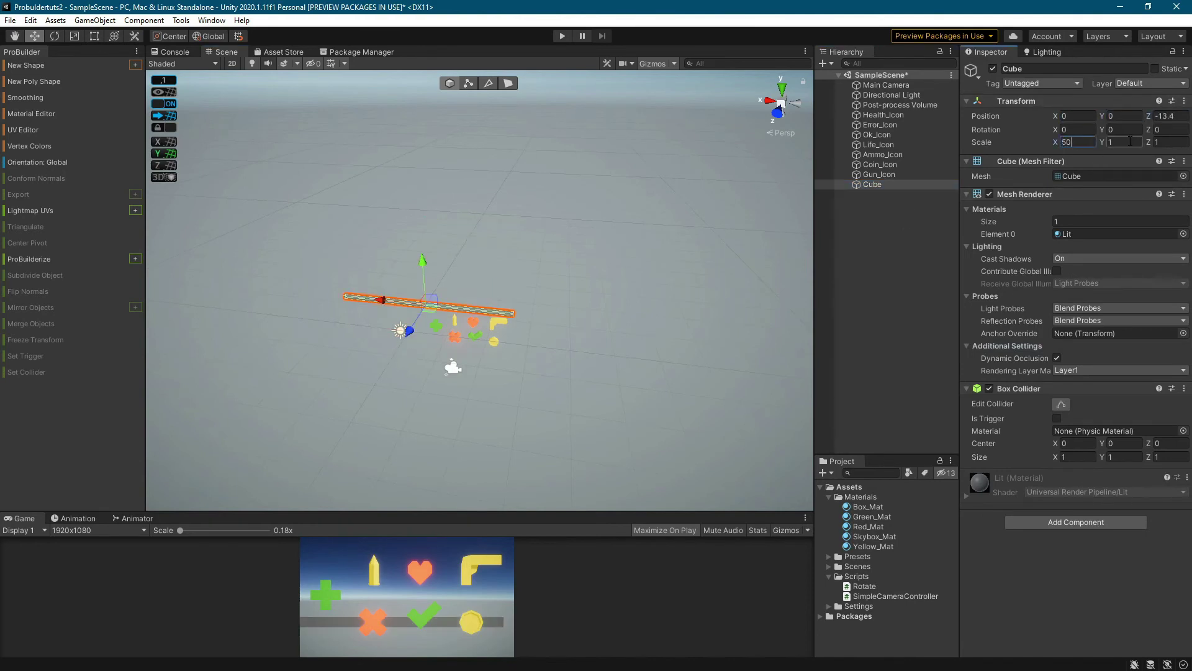
key(Tab)
text(50)
drag(381, 300, 429, 305)
drag(473, 271, 497, 314)
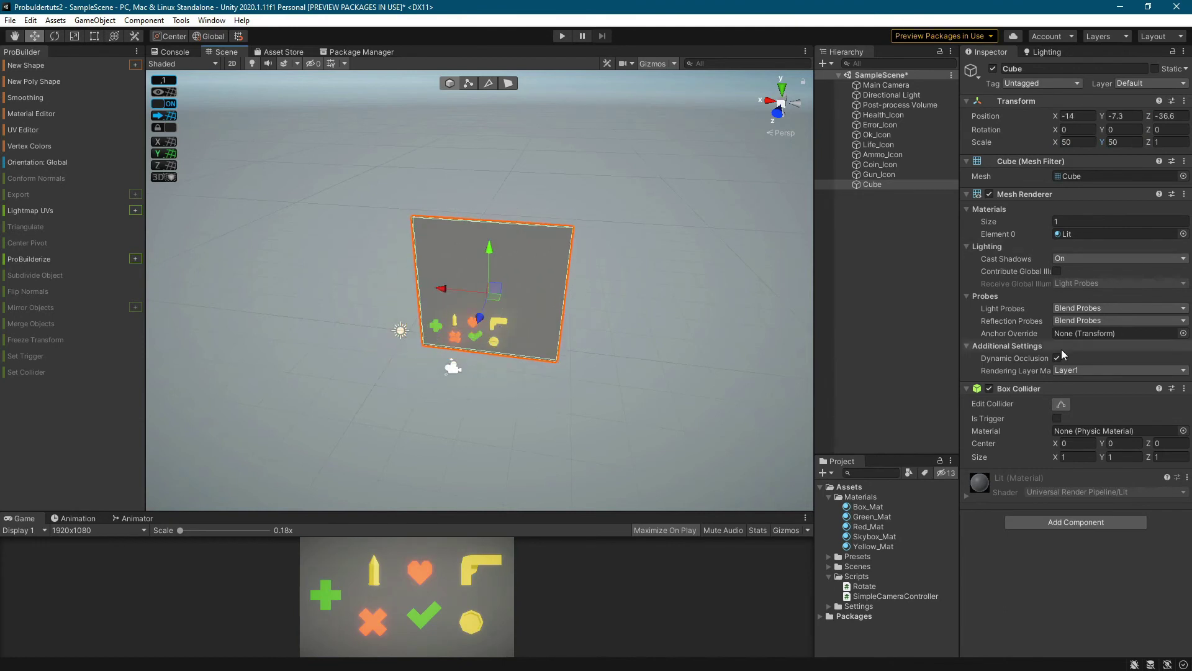
Step: Create a new material named Brown_Mat in the Materials folder
right_click(864, 496)
mouse_move(1000, 171)
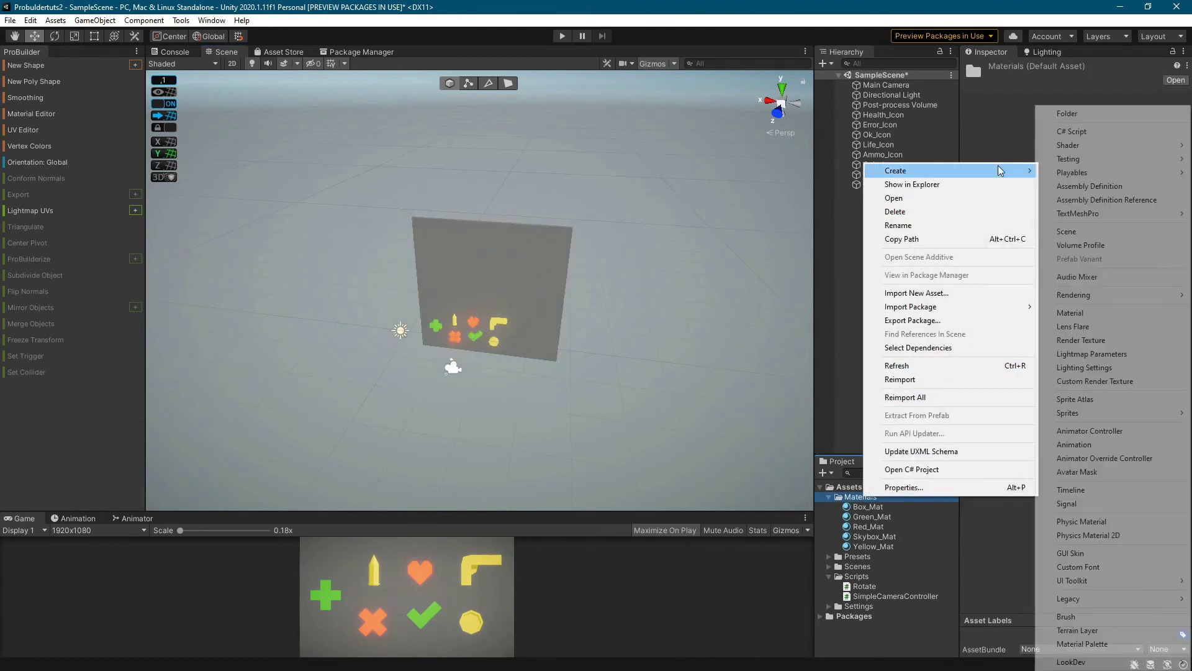
click(1070, 313)
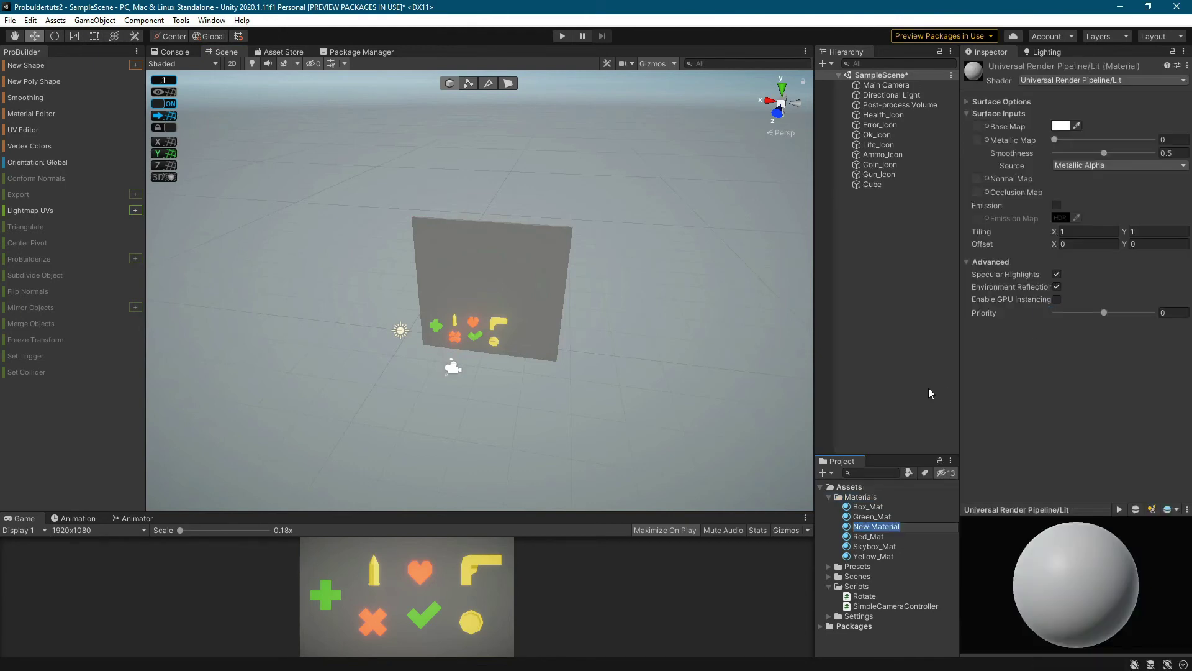
text(Brown_Mat)
key(Return)
Step: Duplicate Green_Mat and rename the copy as Blue_Mat
click(876, 527)
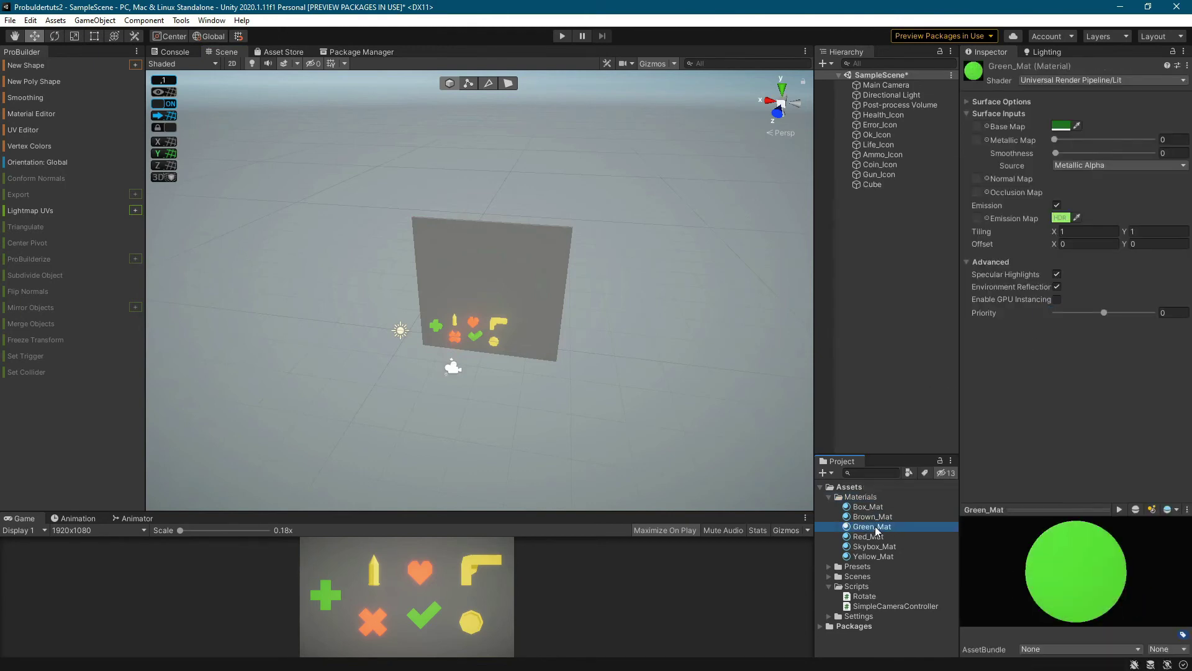
key(ctrl+d)
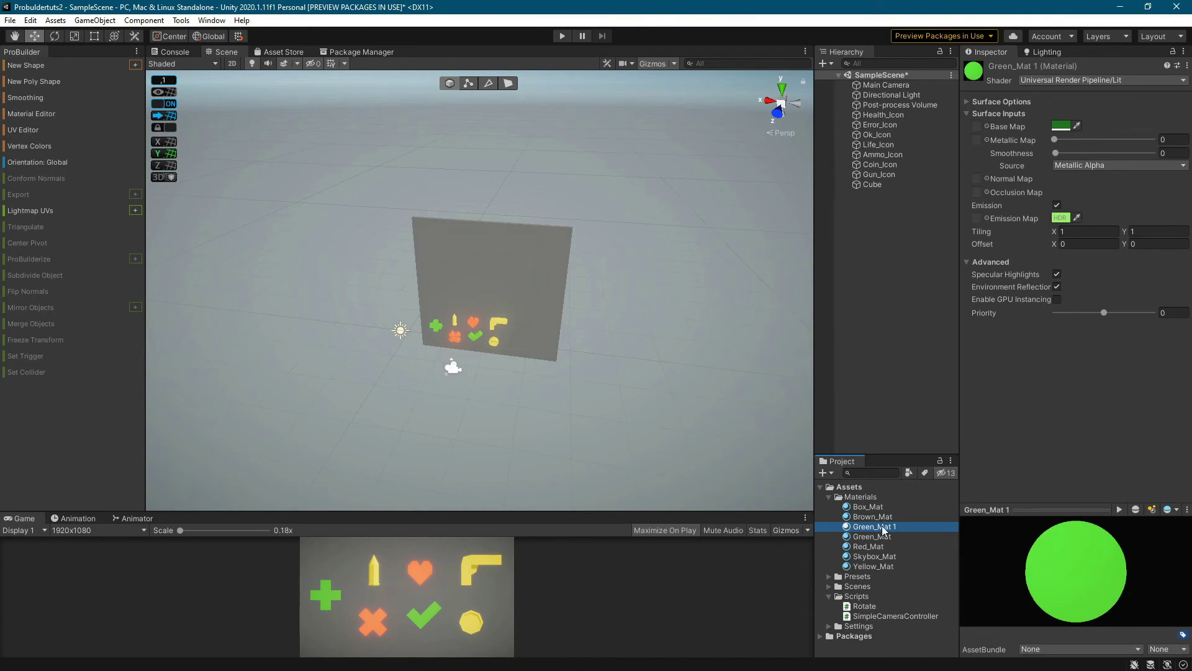
key(F2)
right_click(886, 527)
click(903, 538)
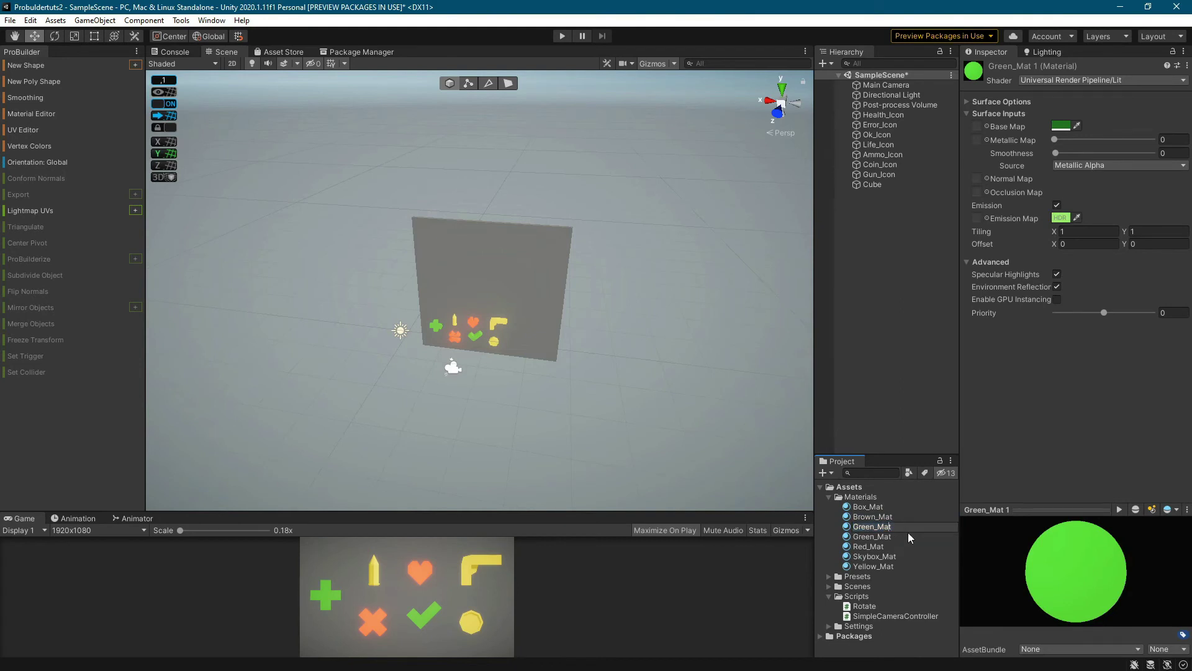
key(Left)
key(Left)
key(Left)
key(BackSpace)
key(BackSpace)
key(BackSpace)
key(BackSpace)
key(BackSpace)
text(Blue)
key(Return)
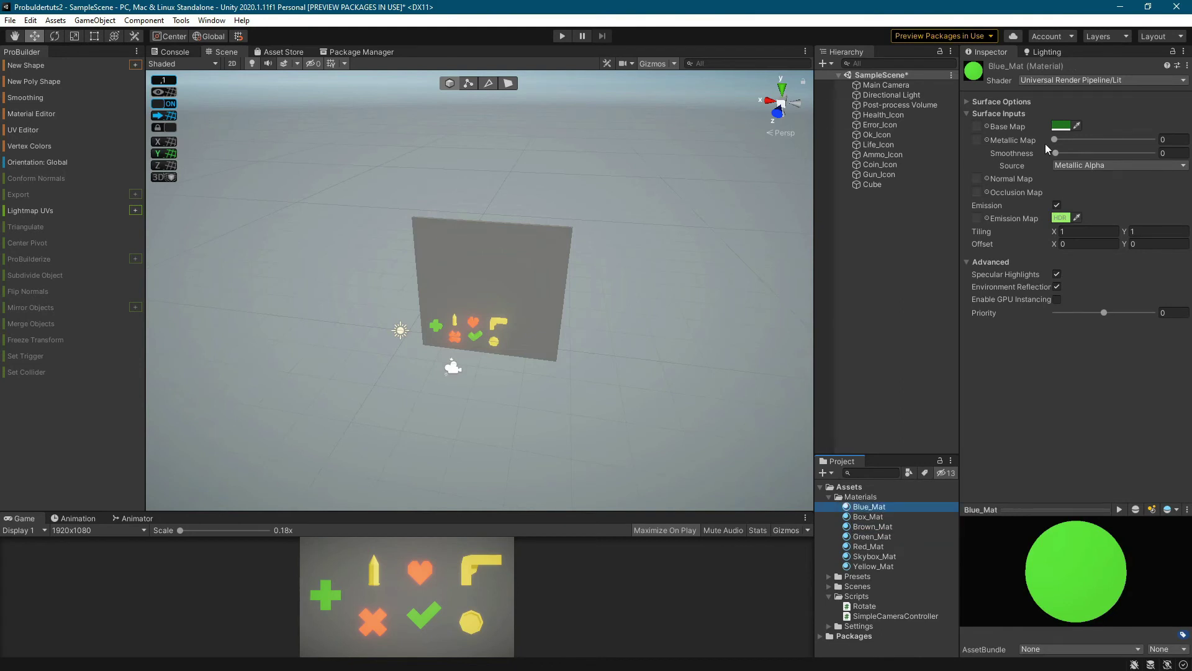
Step: Give Blue_Mat a blue base color and blue emission (RGB 12, 93, 191) at intensity 1, and apply it to the health cross
click(1061, 126)
click(1062, 250)
click(1148, 198)
click(1182, 115)
click(1061, 217)
click(1065, 346)
click(1144, 299)
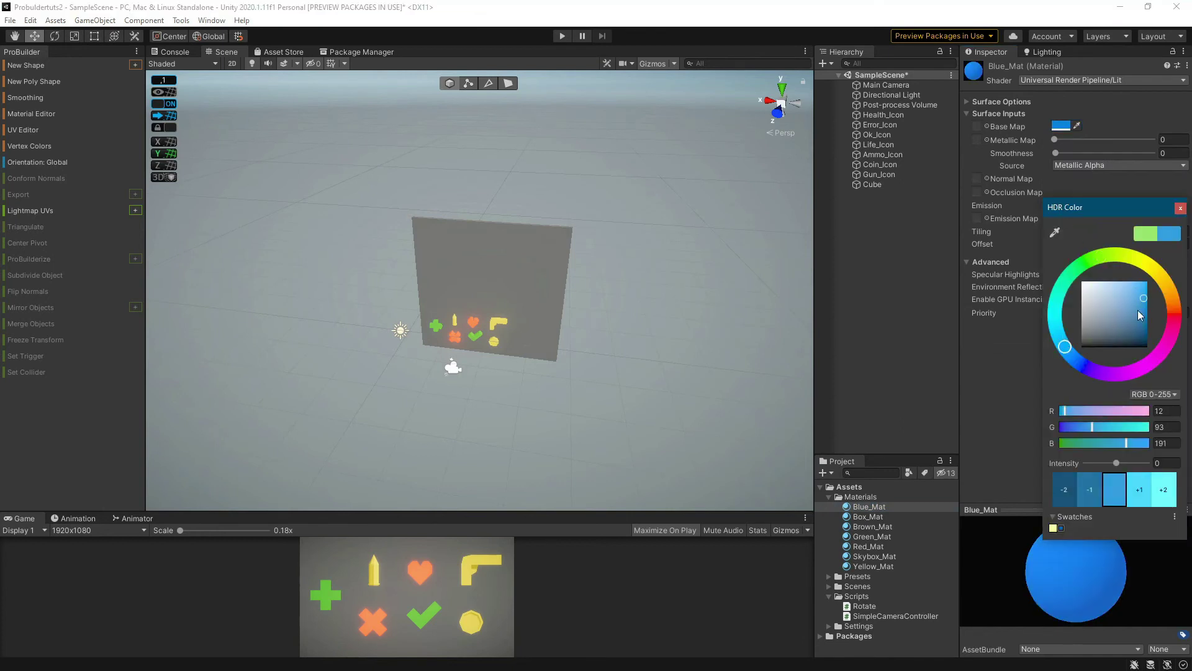
click(1141, 478)
click(1180, 208)
drag(874, 508, 437, 326)
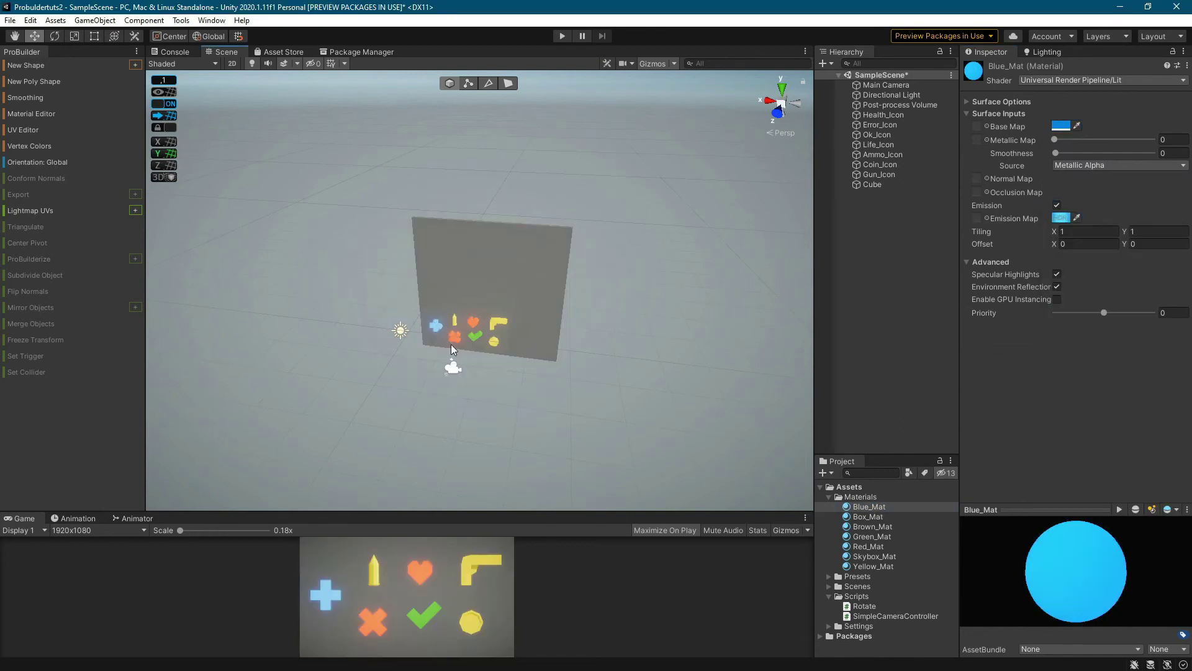
Step: Darken Blue_Mat's base color and fine-tune the shade of its emission color
click(1060, 125)
click(1142, 216)
click(1183, 116)
click(1060, 218)
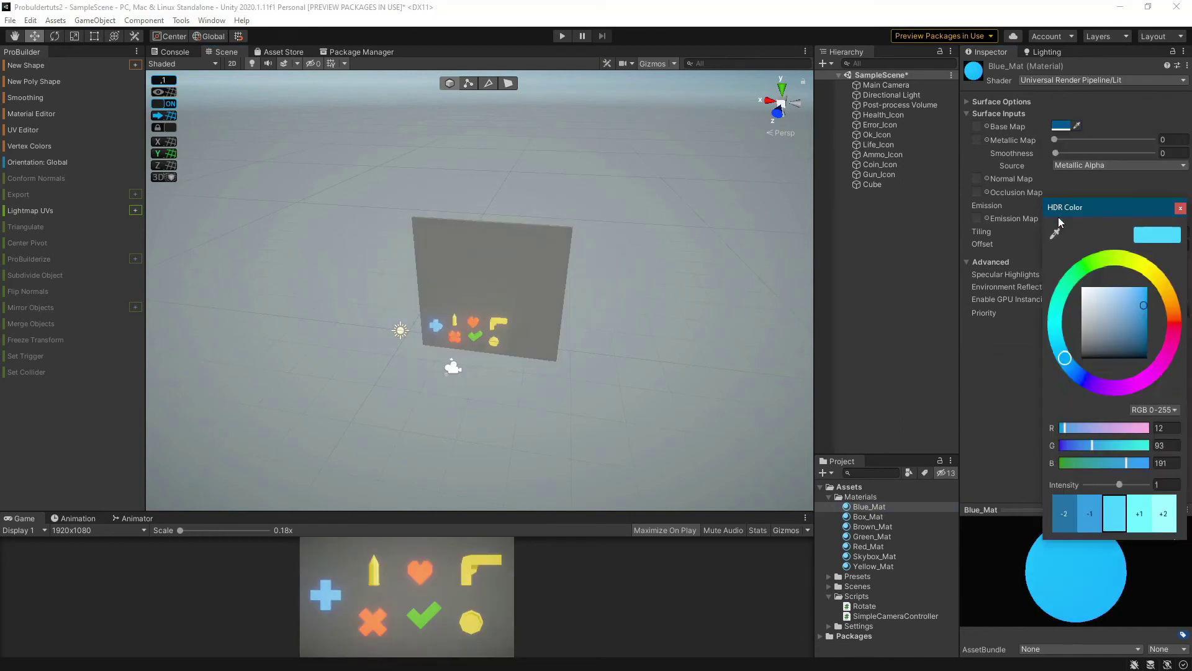
click(1143, 312)
drag(1145, 315, 1143, 303)
click(941, 351)
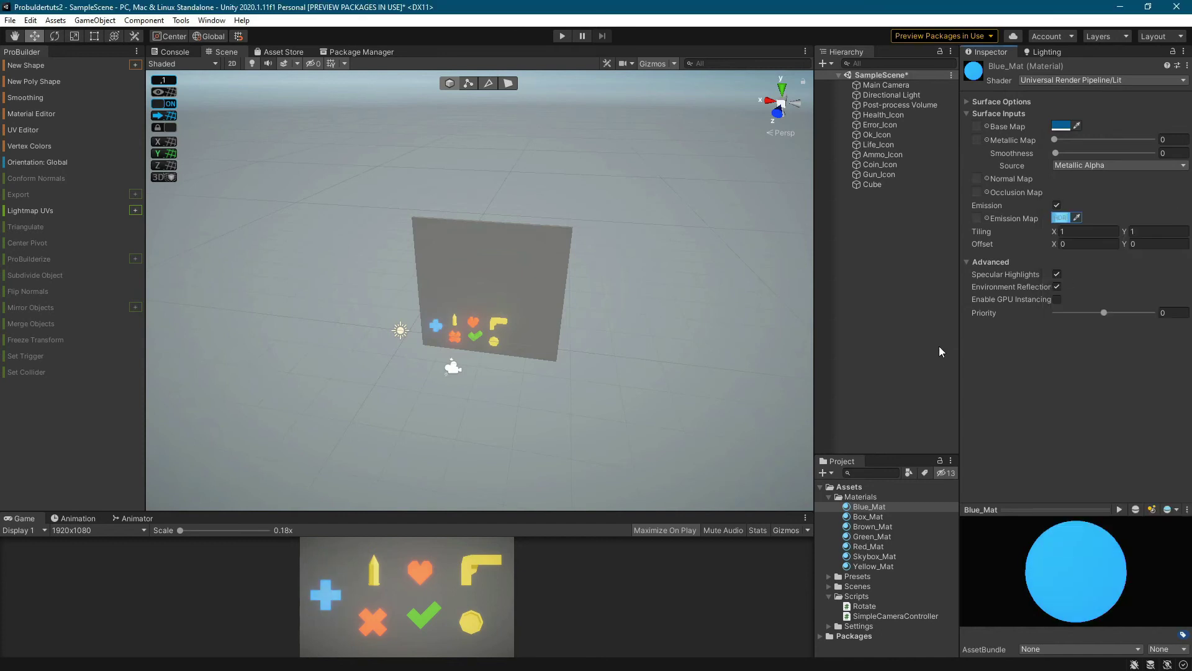
Step: Give Brown_Mat a dark brown base color with hue about 13, and set its smoothness to 0
click(872, 526)
click(1060, 126)
drag(1088, 333, 1095, 338)
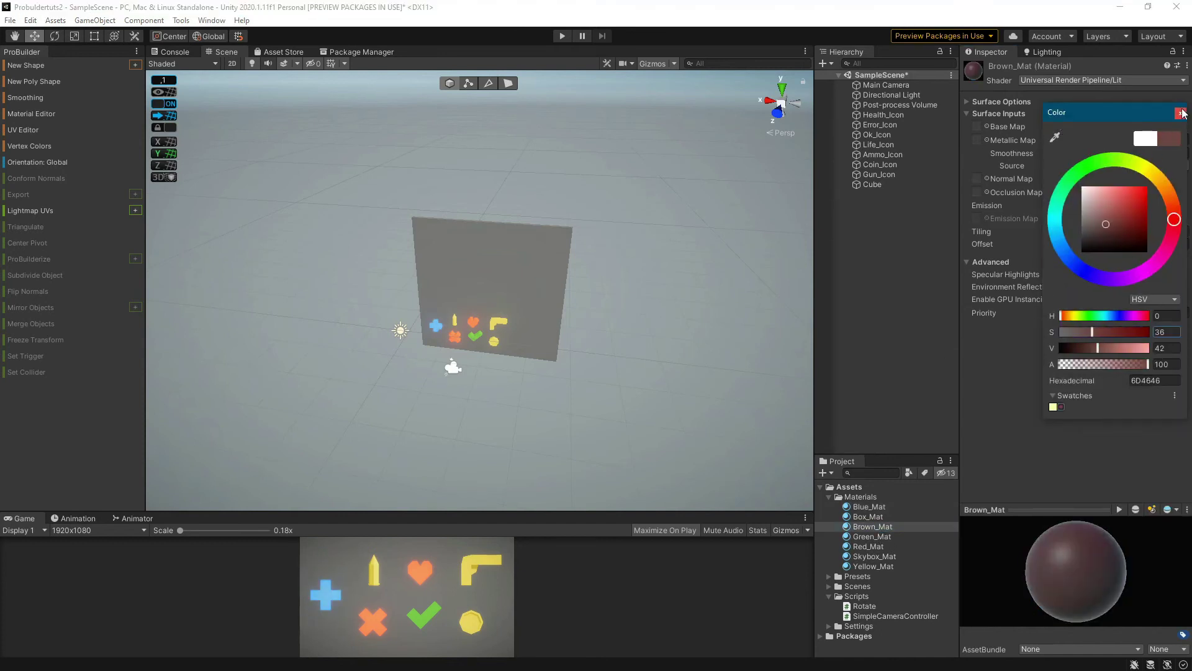
click(1182, 113)
drag(1108, 153, 944, 168)
click(1060, 126)
click(1110, 231)
drag(1173, 220, 1172, 210)
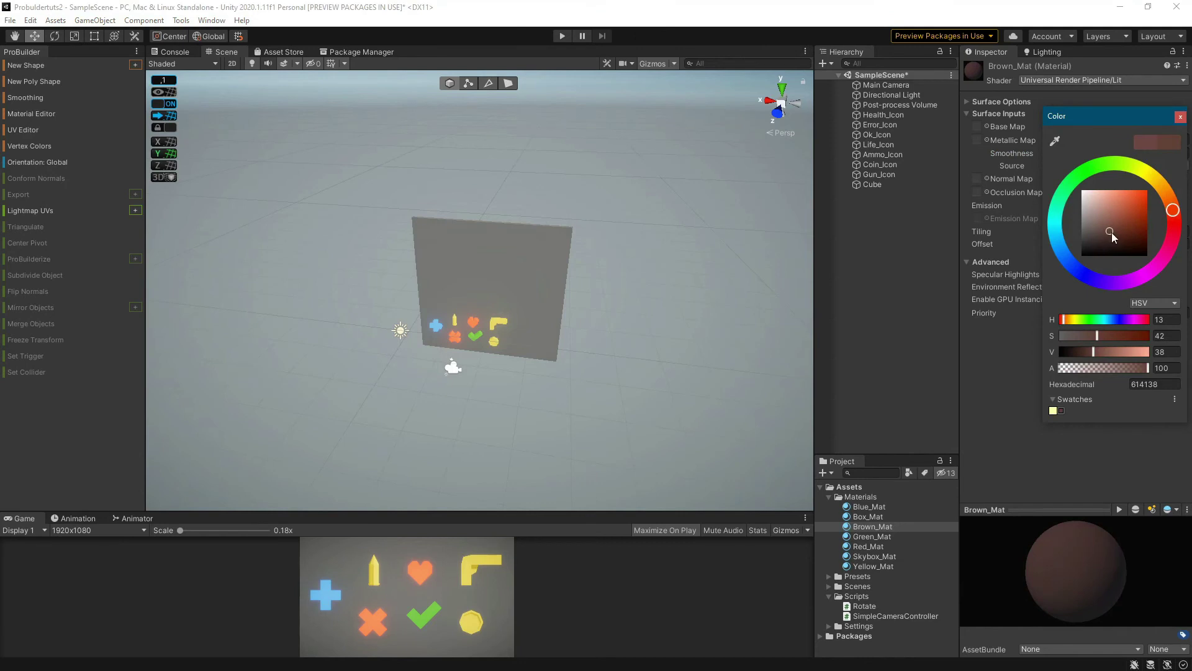
click(1085, 352)
click(1180, 117)
Step: Apply Brown_Mat to the backdrop cube, then play the scene to check the icons against it and stop it
drag(593, 301, 544, 280)
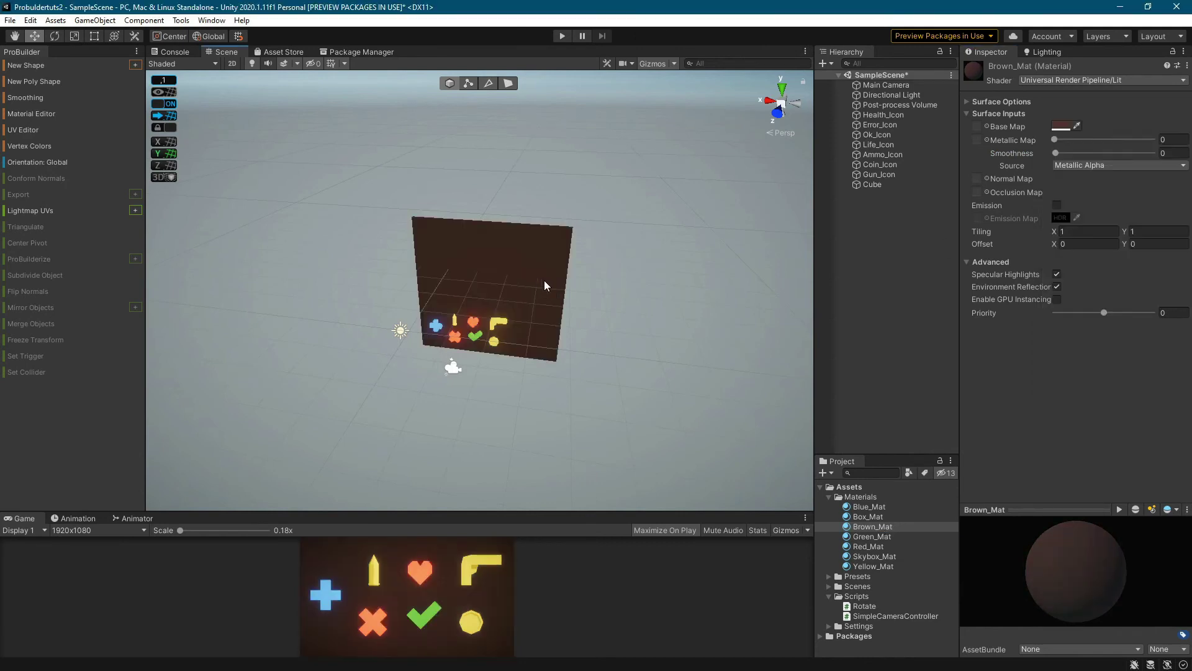
click(561, 36)
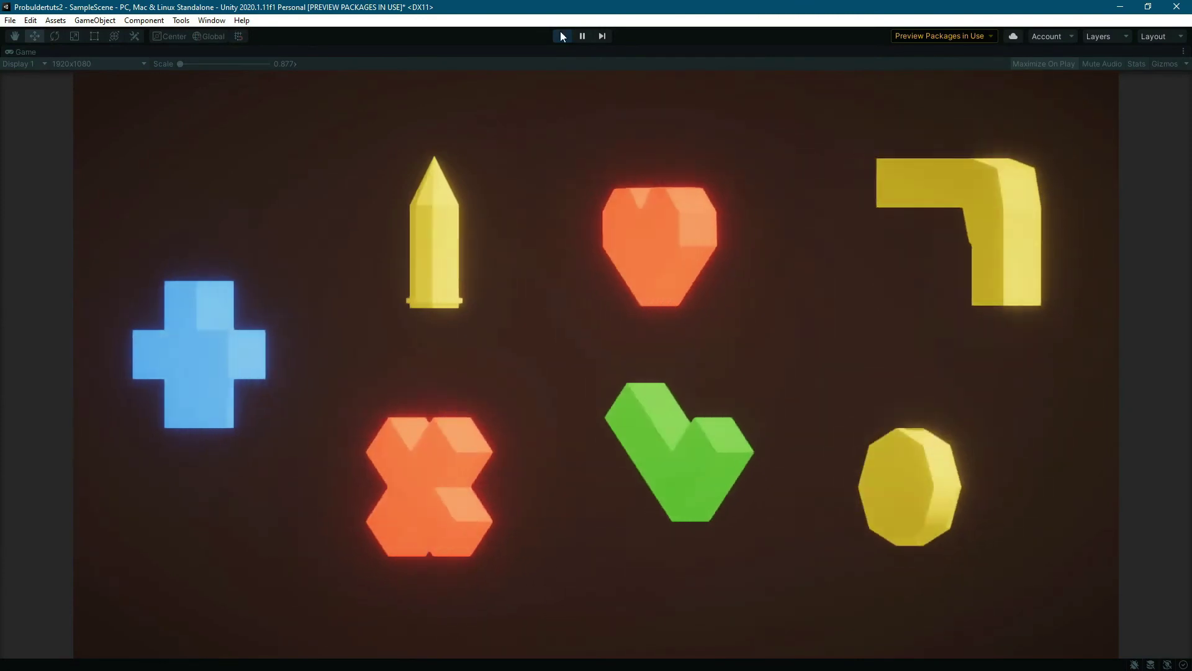
click(561, 36)
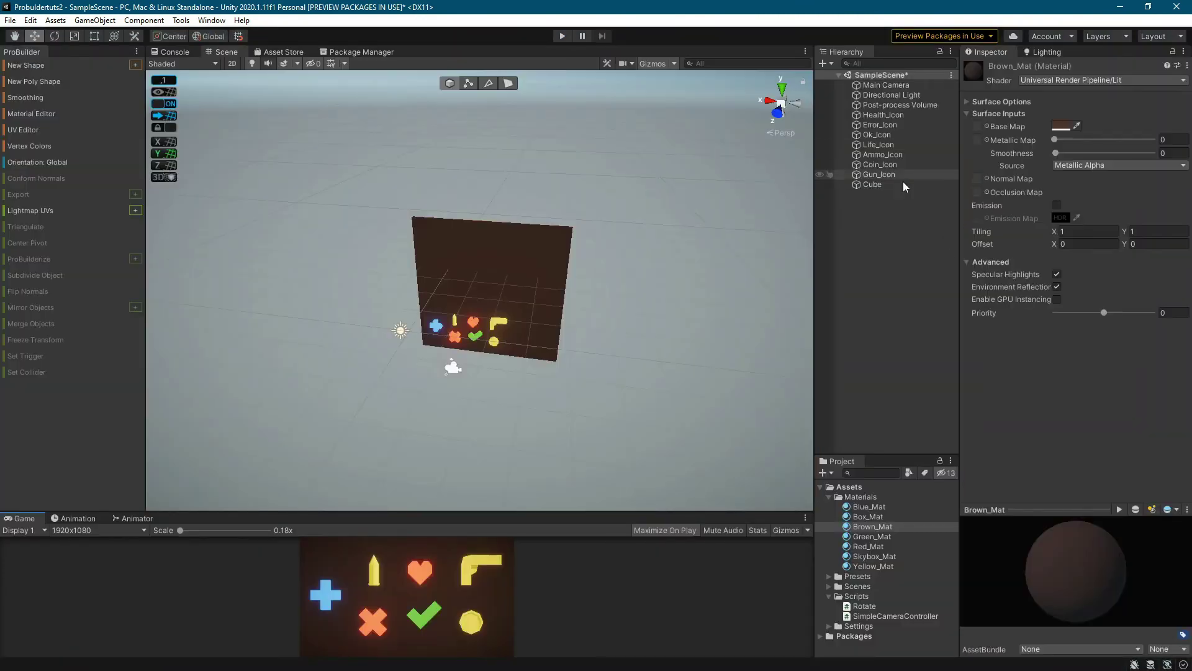
Step: Set the Post-process Volume's Bloom intensity to 0.5, and play and stop the scene to check the glow
click(900, 104)
click(977, 240)
click(1069, 287)
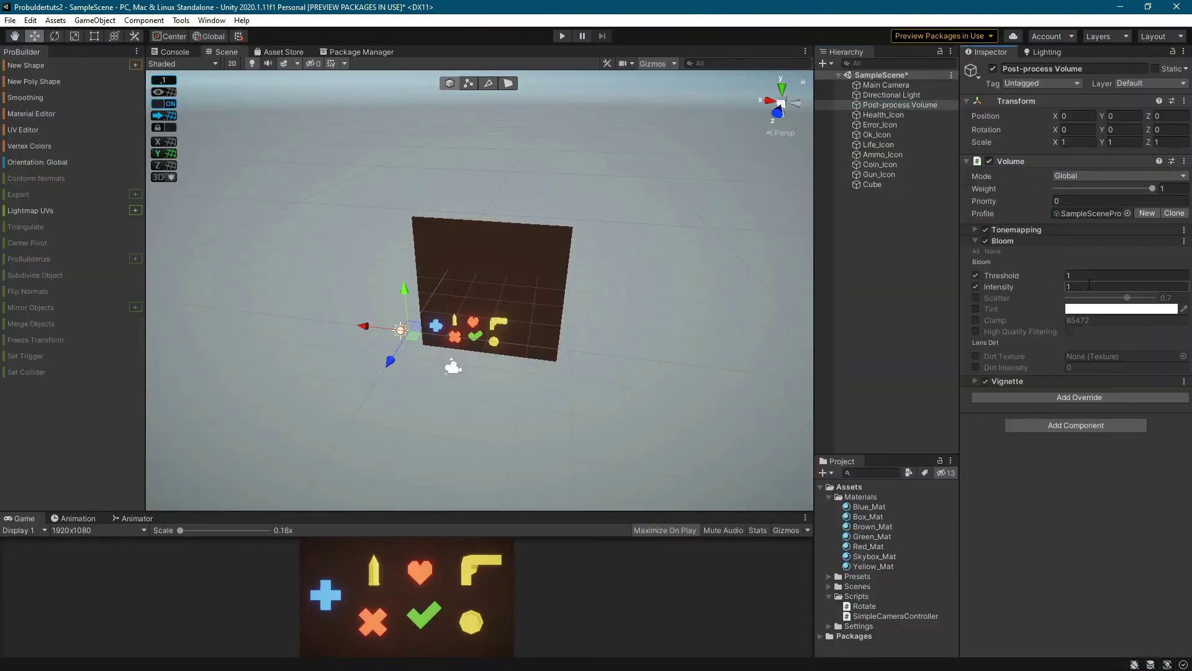
click(1062, 274)
mouse_move(1054, 286)
mouse_down()
mouse_move(1023, 298)
mouse_move(1070, 270)
mouse_up()
click(563, 36)
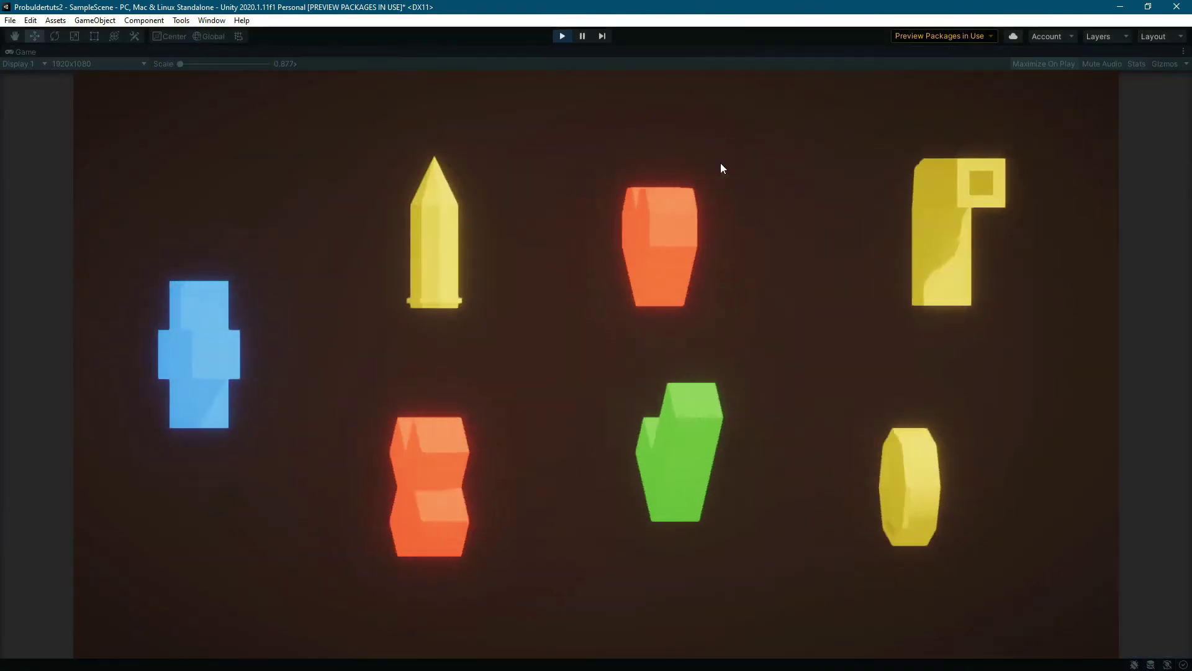
click(563, 36)
Step: Try a Bloom threshold of 0.5, restore it to 1, and play and stop the scene
click(1079, 276)
text(05)
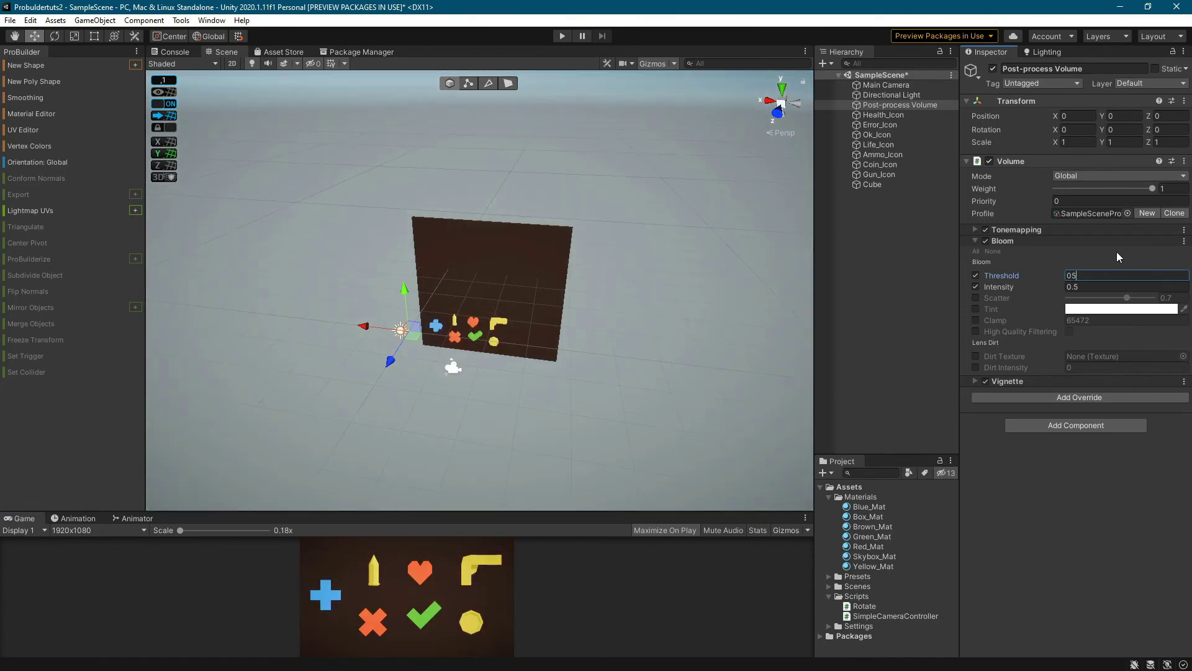
key(Left)
text(.)
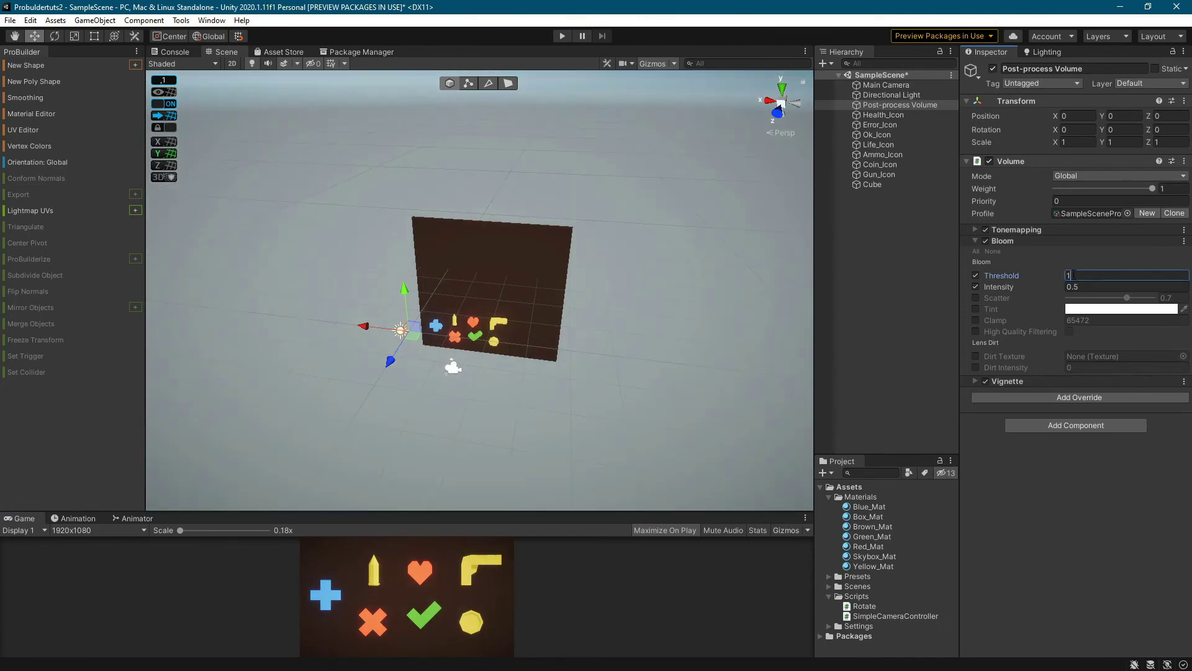
click(562, 36)
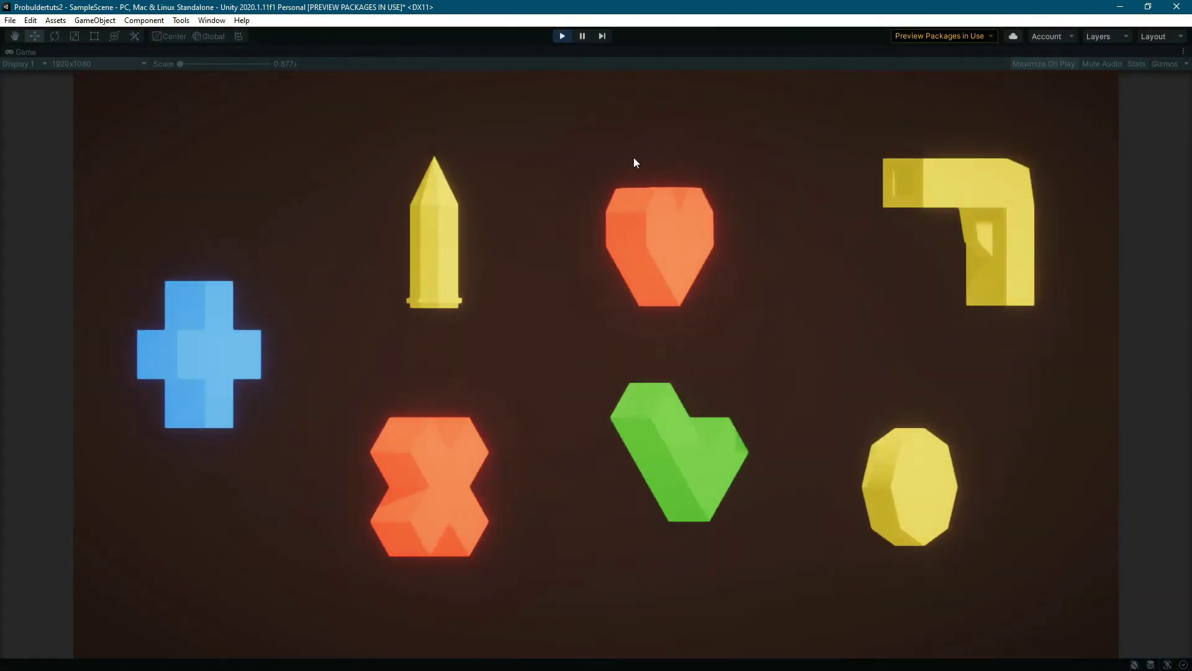
click(562, 36)
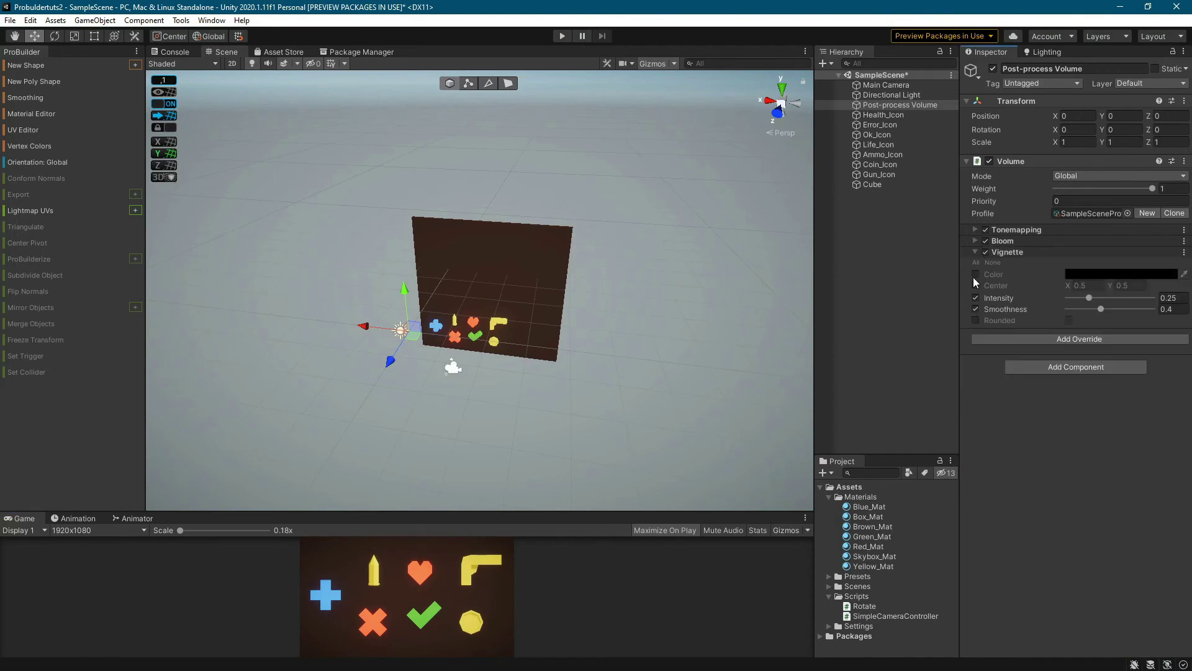
Step: Enable the Vignette's black color override with intensity about 0.345, and play and stop the scene to check the darkened edges
drag(1089, 298, 1097, 298)
click(562, 36)
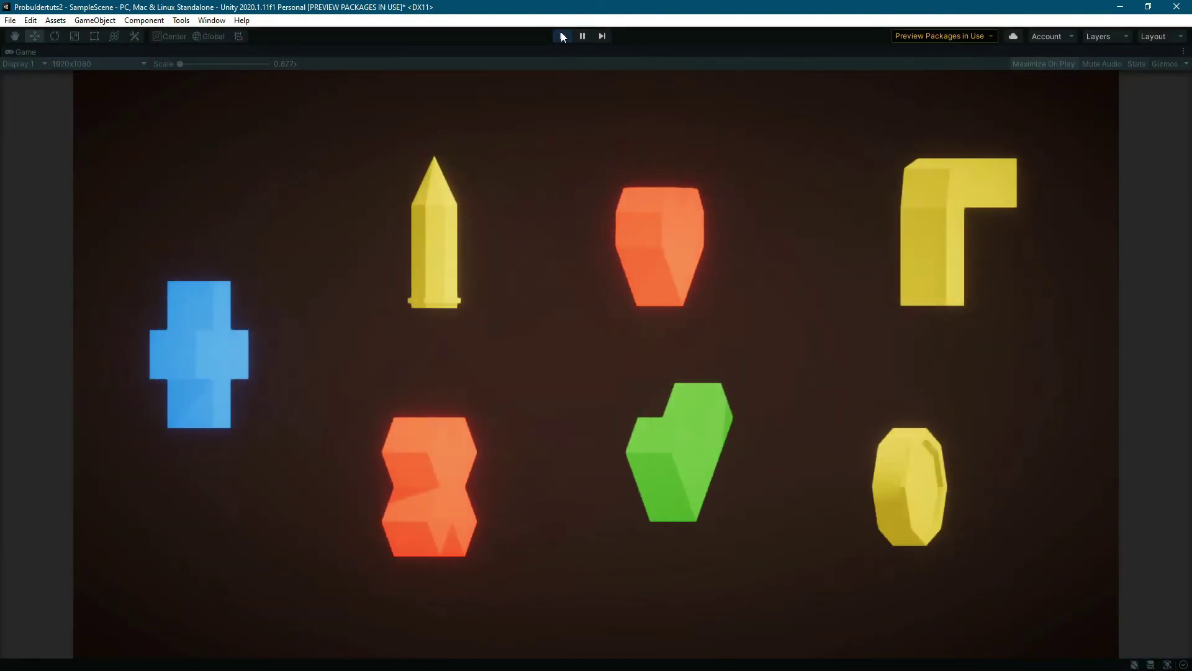
click(561, 35)
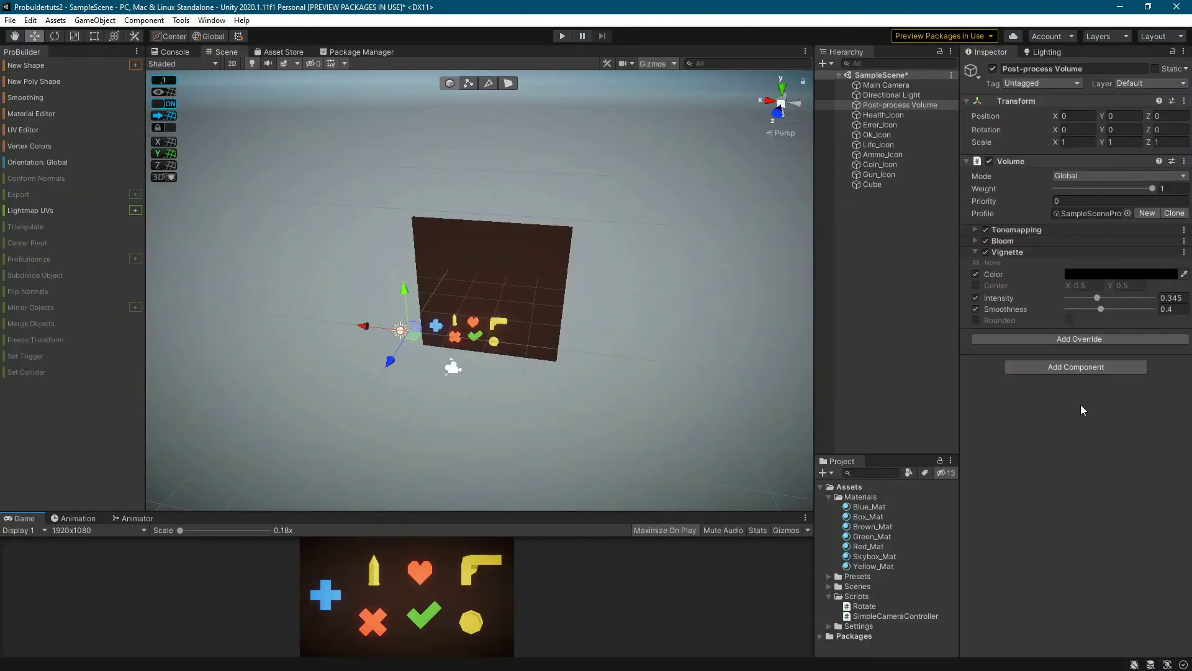
Step: Switch the Main Camera to perspective projection, move it slightly nearer the icons, and set its far clipping plane to 50
click(884, 85)
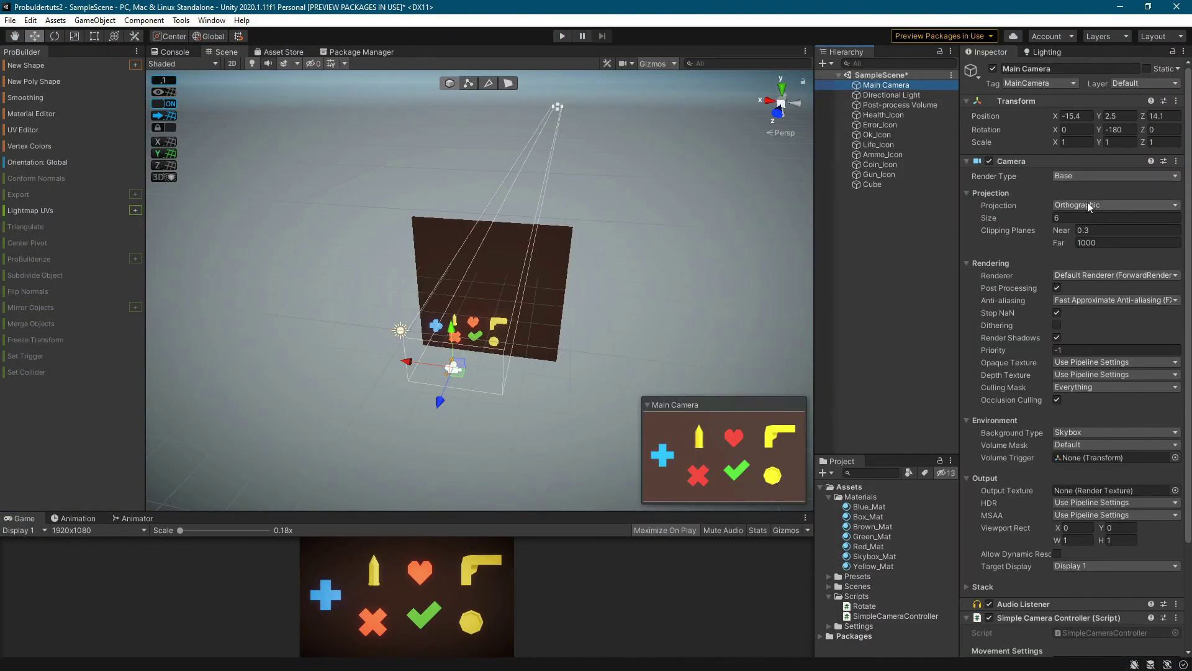
drag(437, 401, 456, 407)
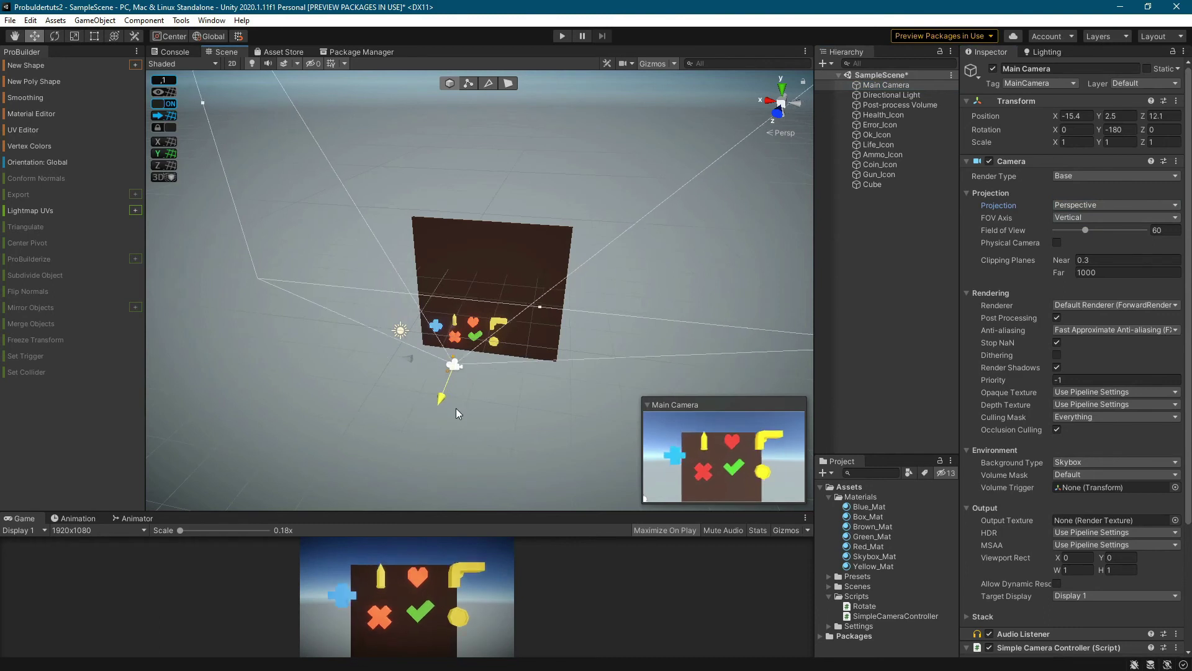
click(1092, 273)
text(50)
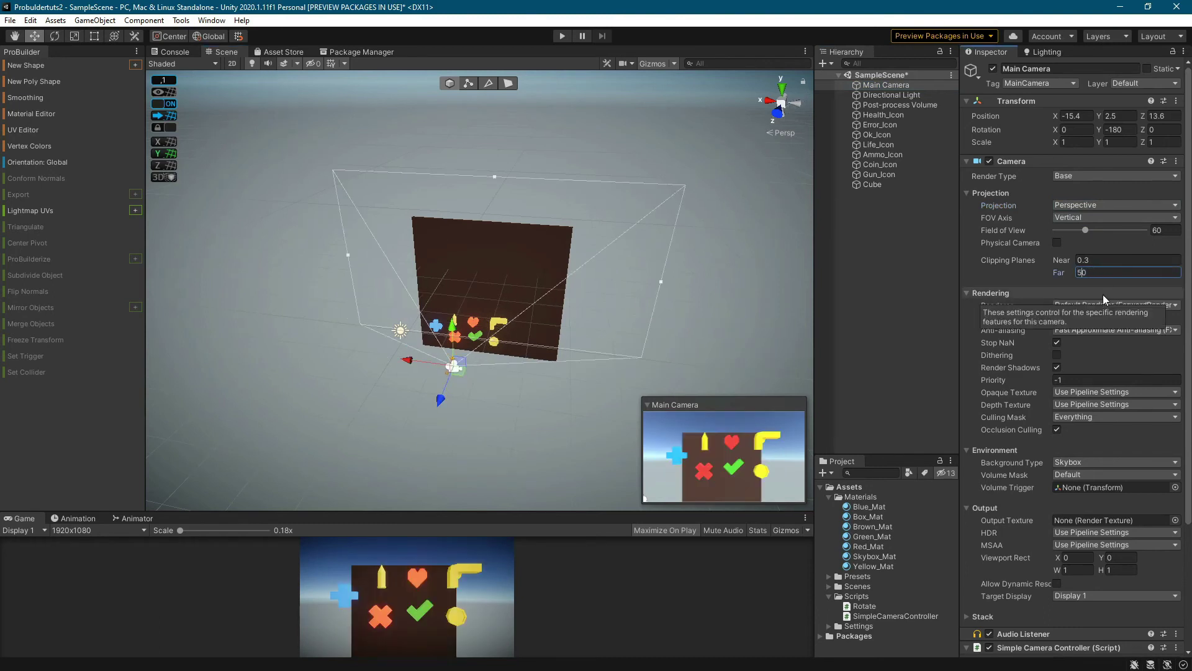
Step: Rename the backdrop cube as Bg
click(871, 184)
click(1025, 67)
text(Bg)
Step: Scale the Bg backdrop to 120 in X and 100 in Y, and shift it to X position -13
click(1077, 143)
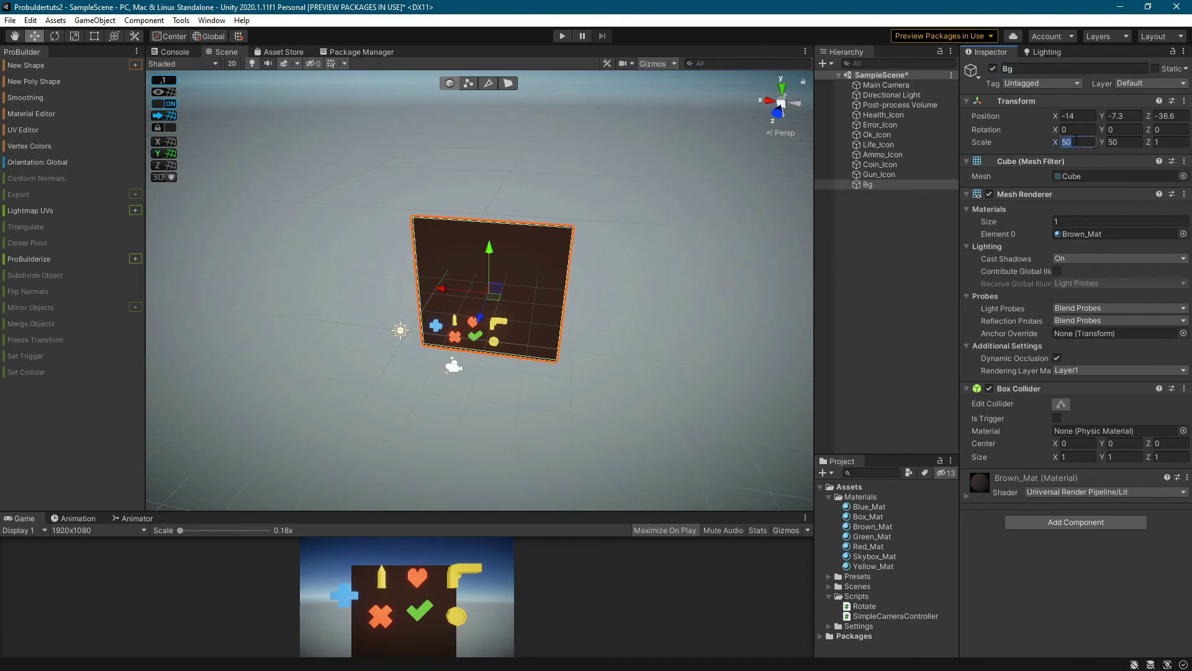
text(100)
key(Tab)
text(100)
key(Return)
mouse_move(445, 290)
mouse_down()
mouse_move(458, 292)
mouse_move(442, 292)
mouse_up()
click(1077, 142)
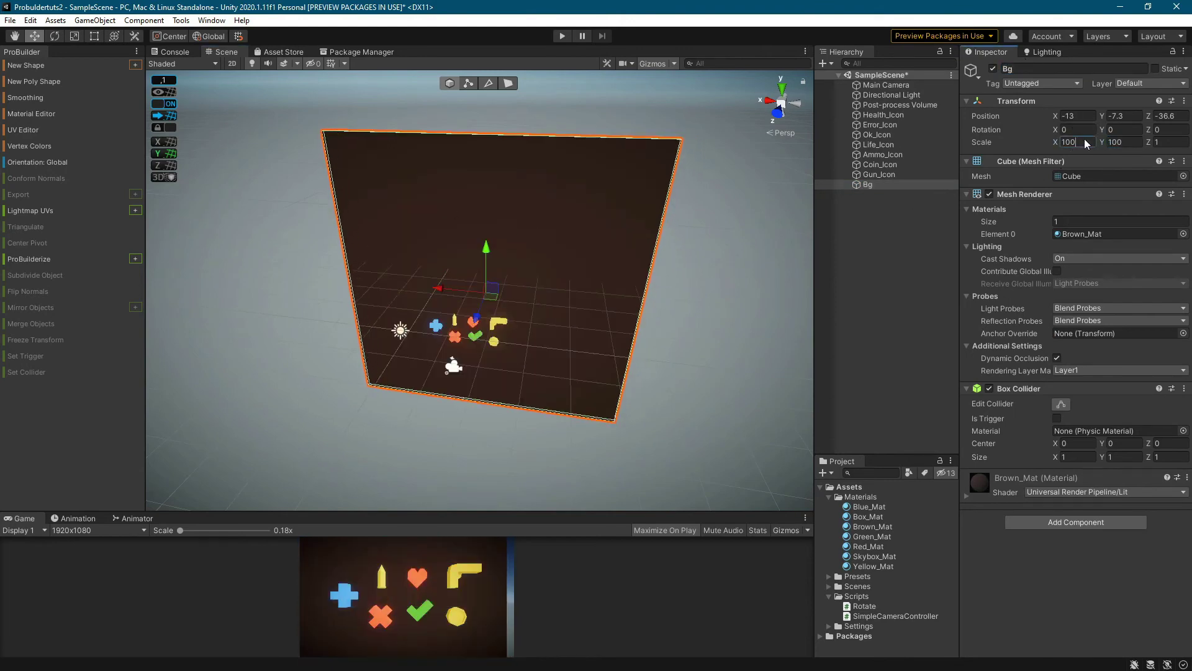
text(120)
Step: Move the Main Camera to Z 10.7, play and stop the scene to check the view, and restore orthographic projection
click(456, 361)
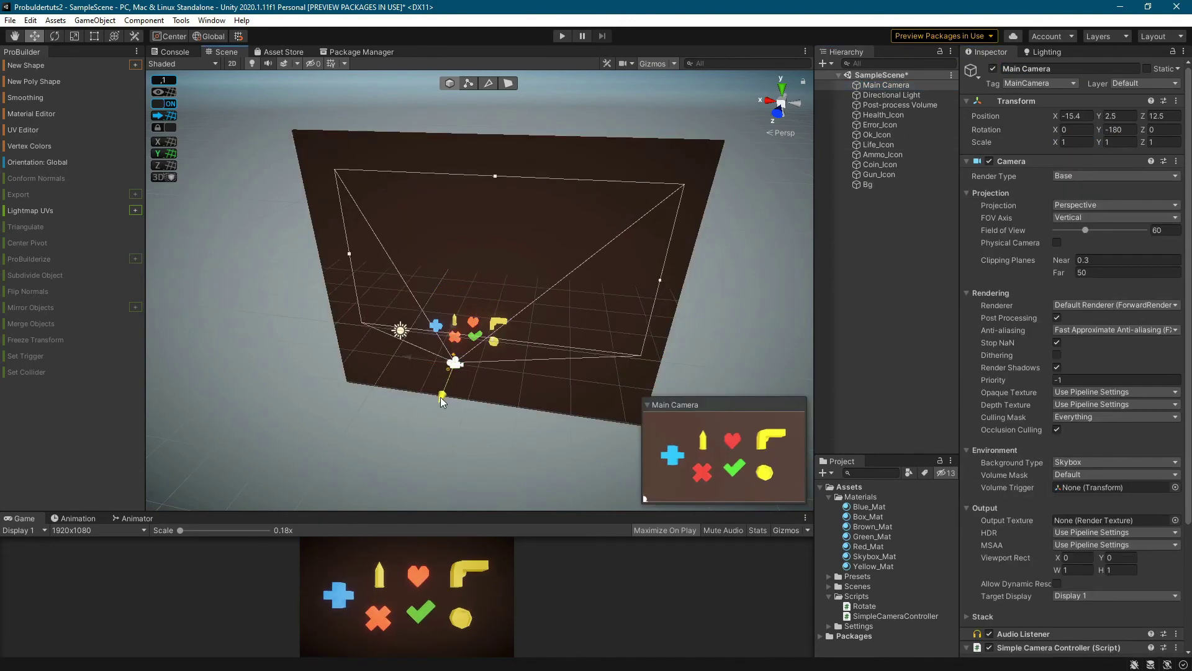
click(566, 34)
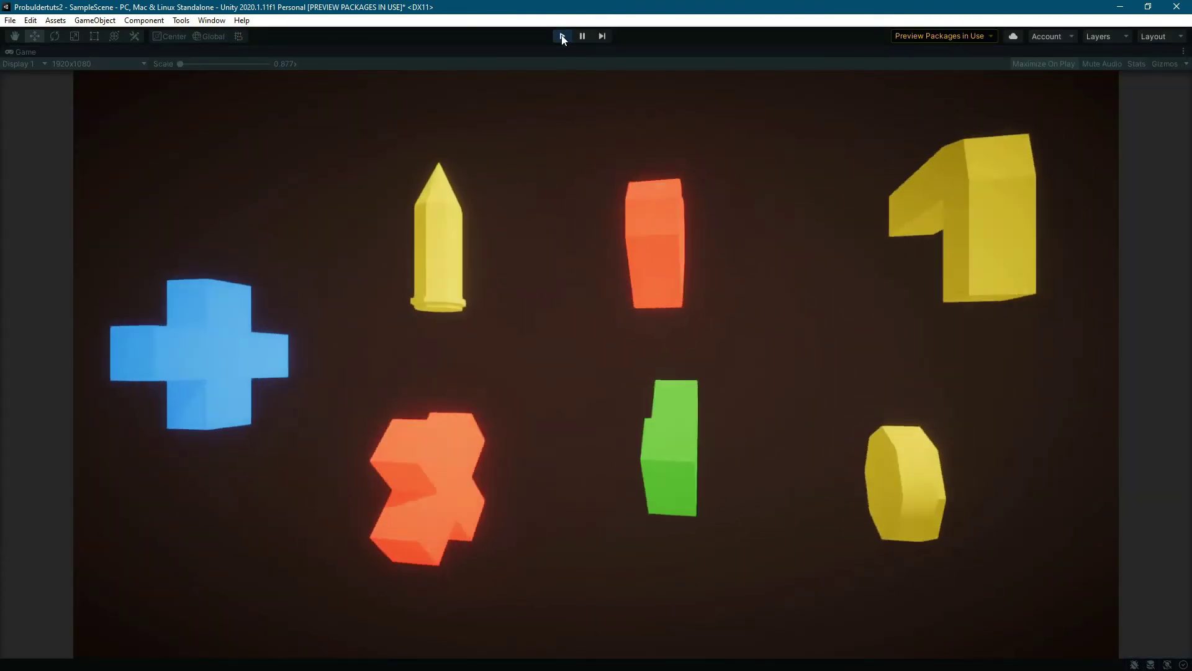
click(562, 36)
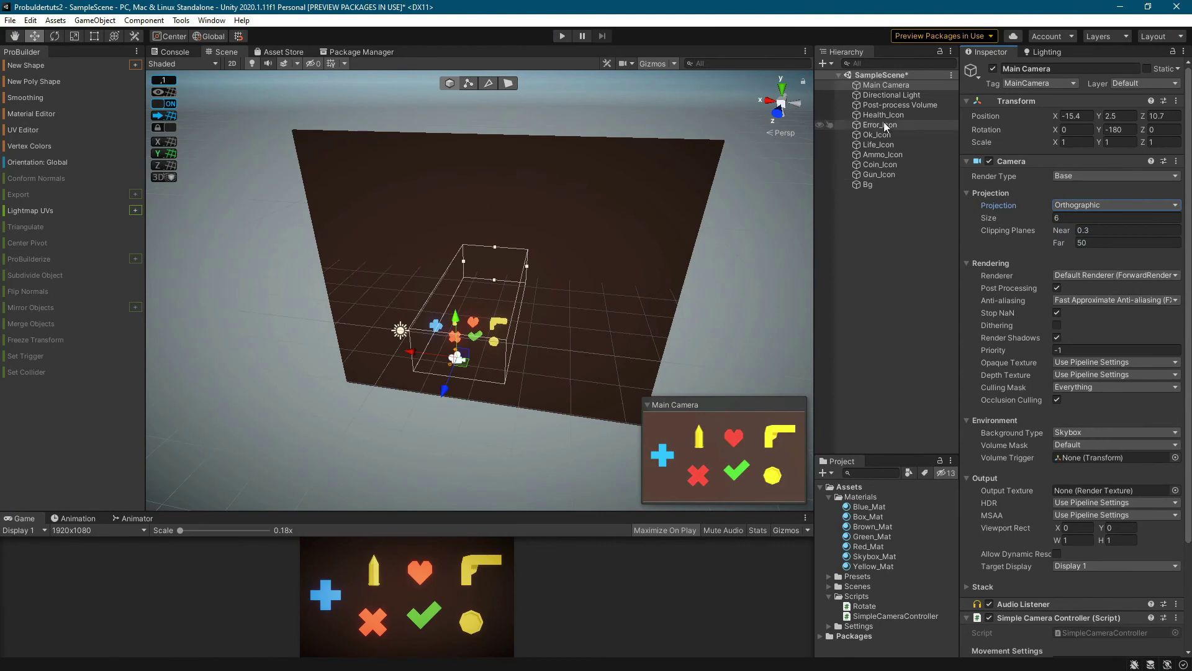
Step: Set the Post-process Volume's Bloom threshold to 2, and play and stop the scene to check the glow
click(894, 105)
click(1002, 240)
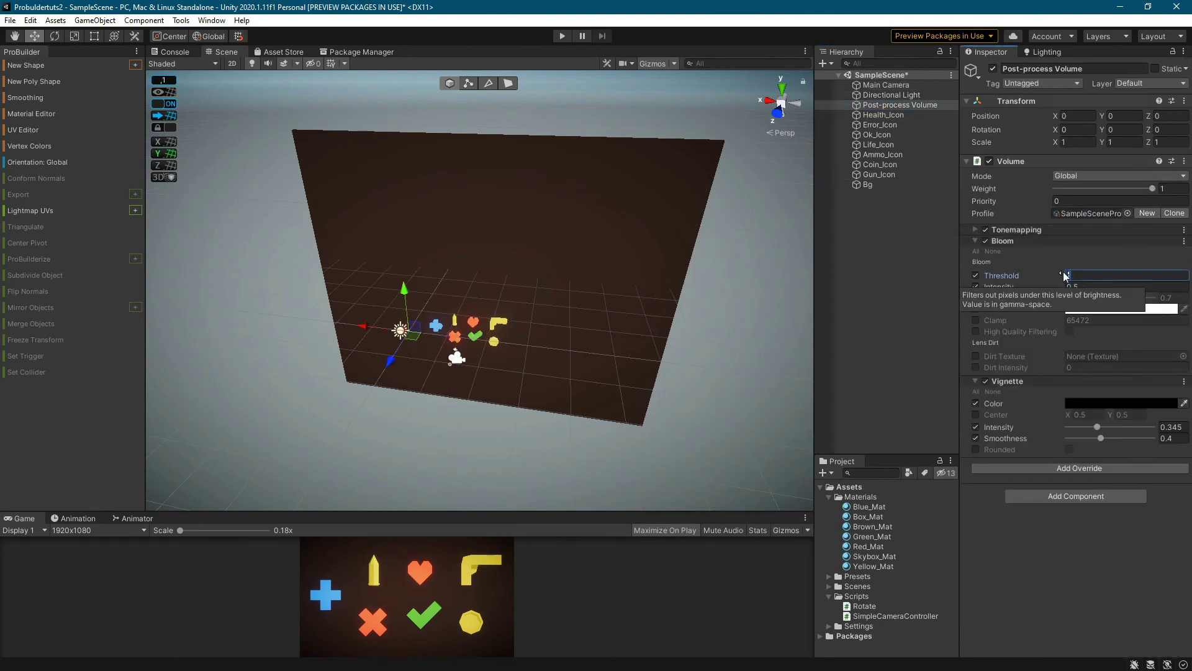
click(561, 36)
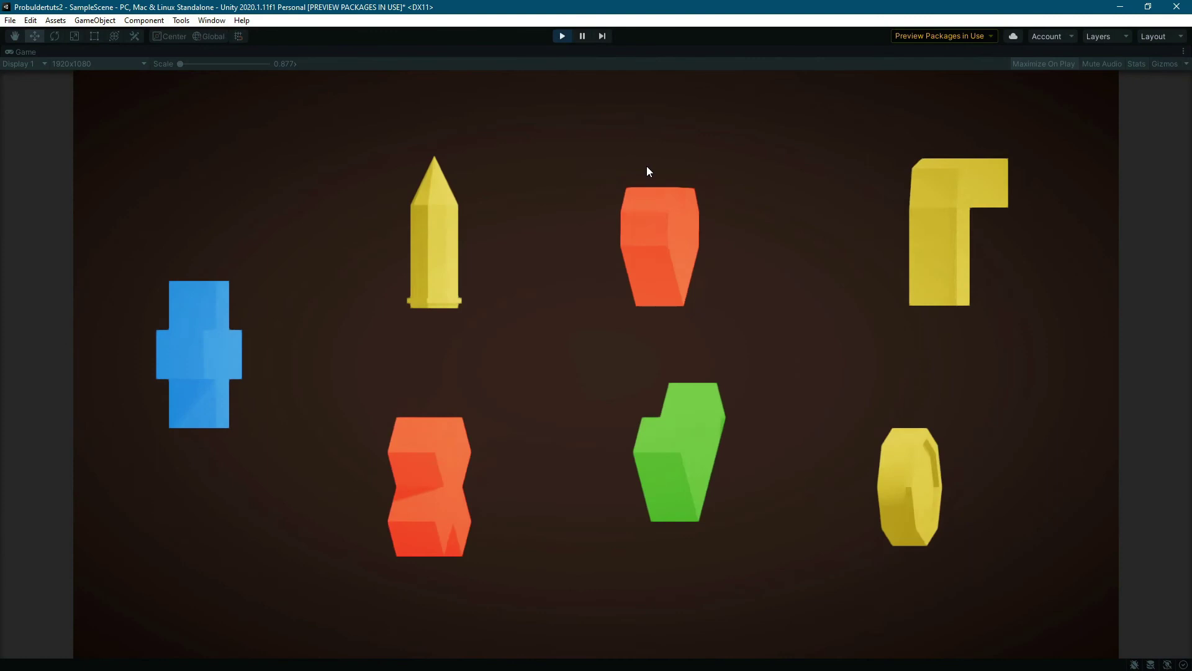
key(ctrl+p)
Step: Add a Shadows Midtones Highlights override to the Post-process Volume and enable all three color wheels
click(1091, 467)
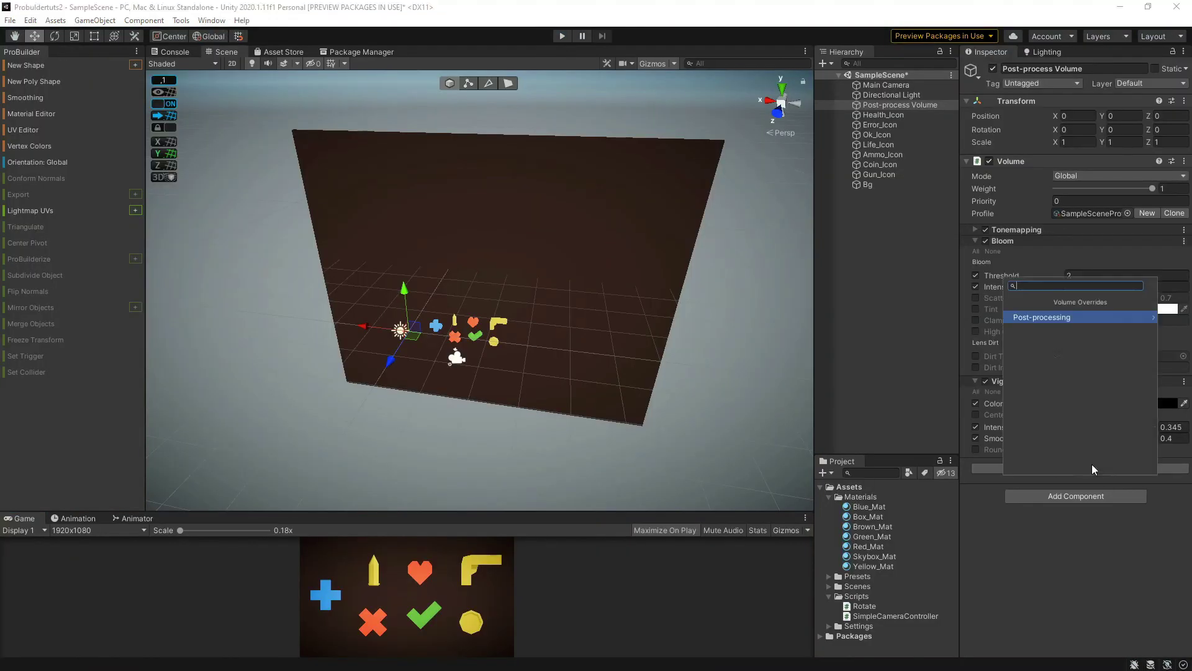
click(1048, 318)
click(1112, 441)
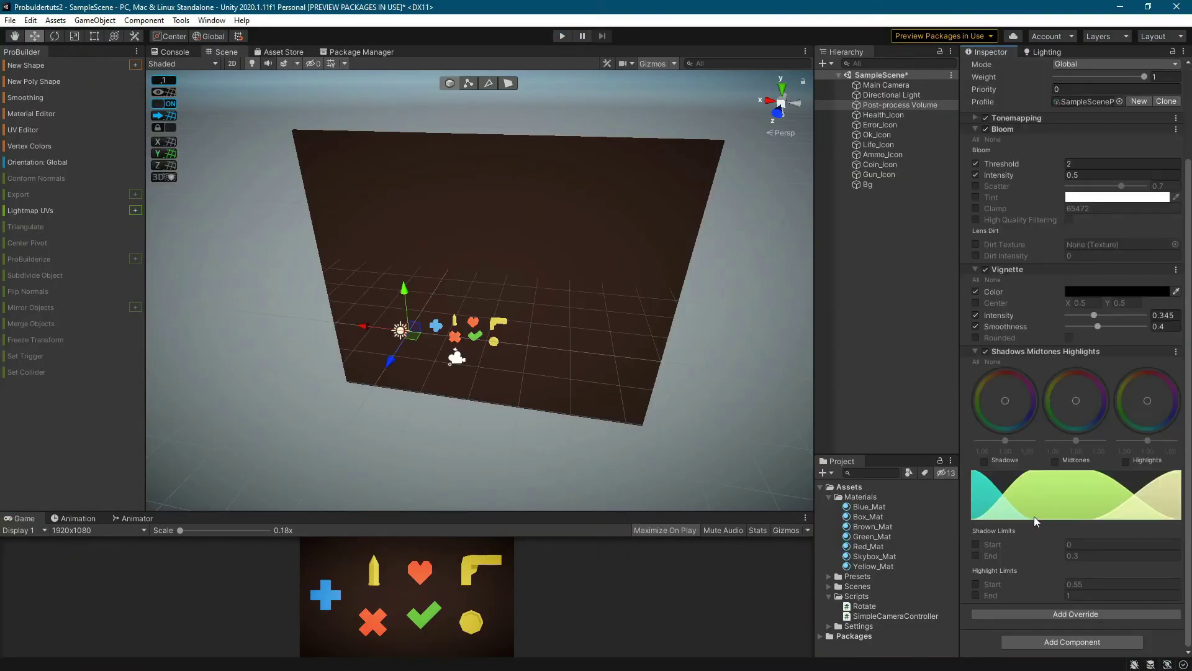
click(984, 460)
click(1055, 460)
click(1126, 460)
Step: Enlarge the game preview and slightly shift the Shadows and Midtones color wheels to tint the image
drag(801, 511, 807, 363)
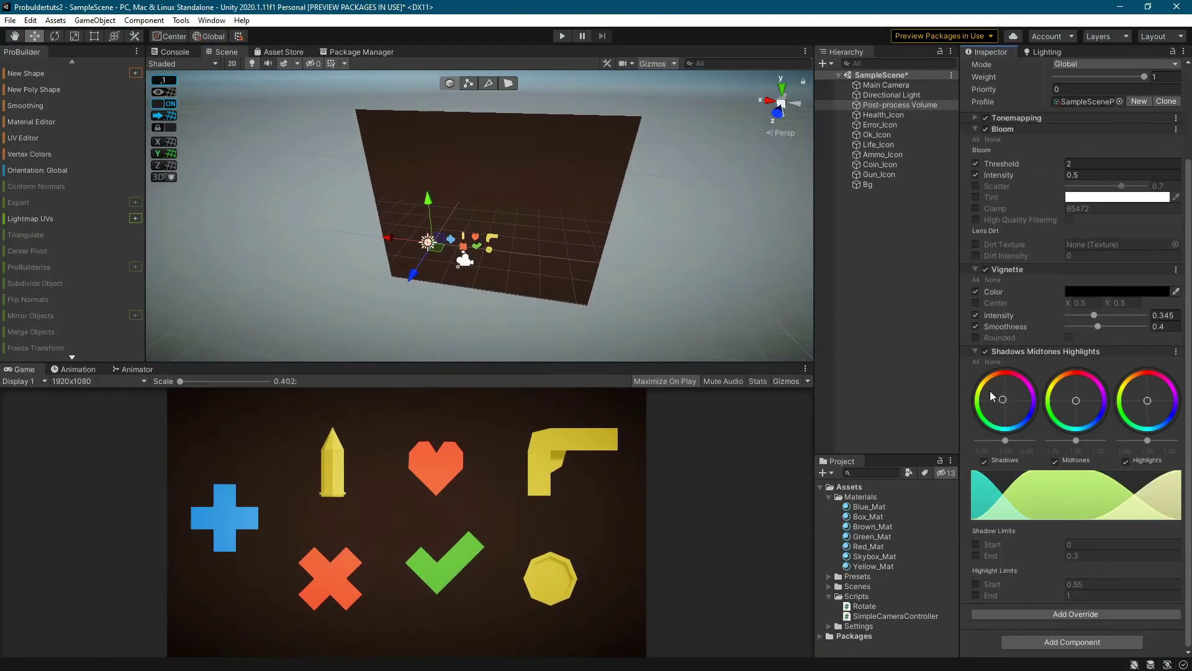
drag(1000, 419, 996, 416)
mouse_move(1075, 398)
mouse_down()
mouse_move(1083, 375)
mouse_move(1071, 407)
mouse_move(1086, 406)
mouse_move(1067, 393)
mouse_up()
Step: Add a White Balance override and enable its temperature at 18
click(1062, 613)
click(1019, 461)
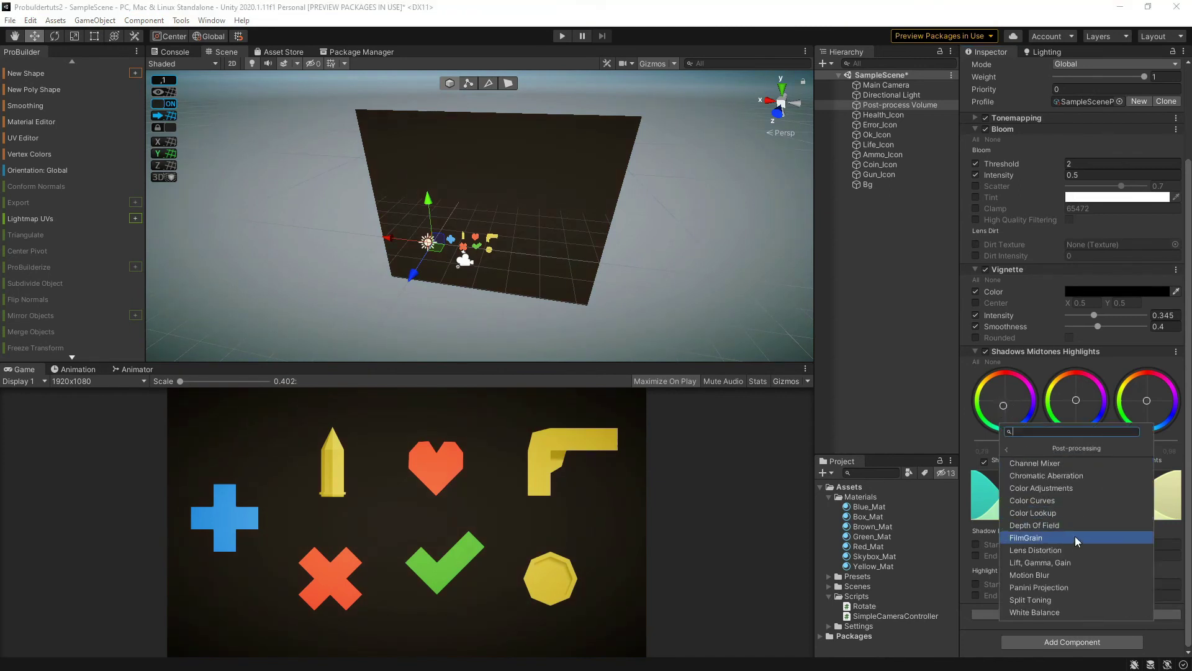
click(1074, 612)
click(976, 584)
drag(1106, 585, 1099, 586)
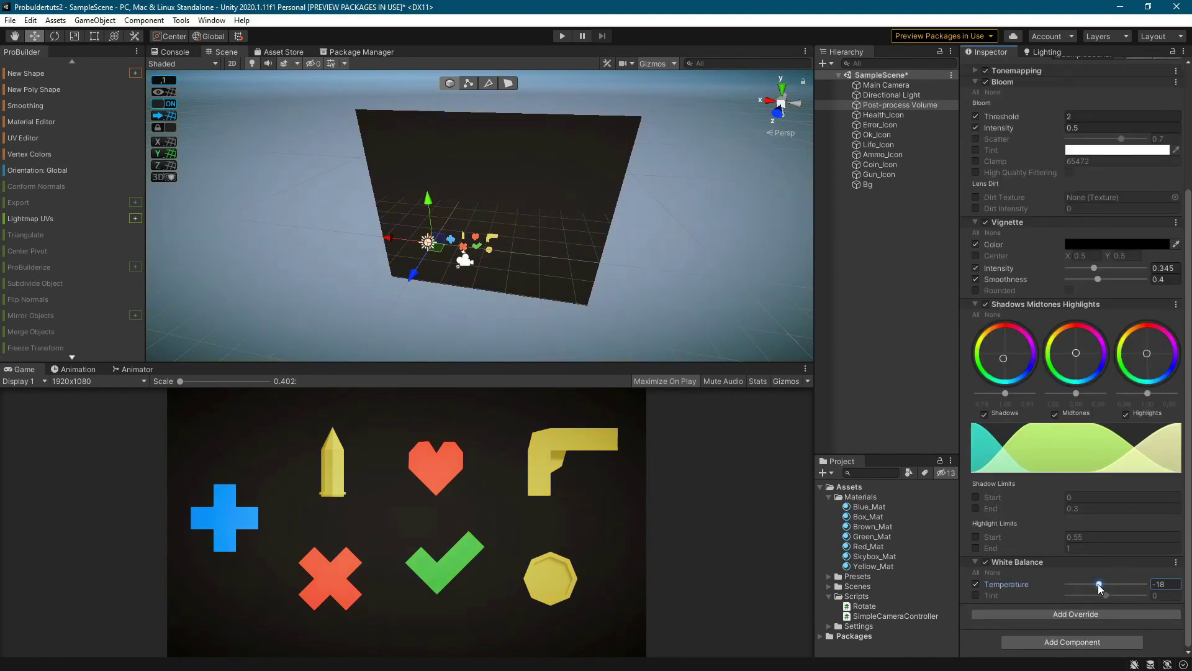
Step: Add a Color Adjustments override with post exposure 0.2, contrast 24 and saturation 15
click(1068, 612)
click(1044, 463)
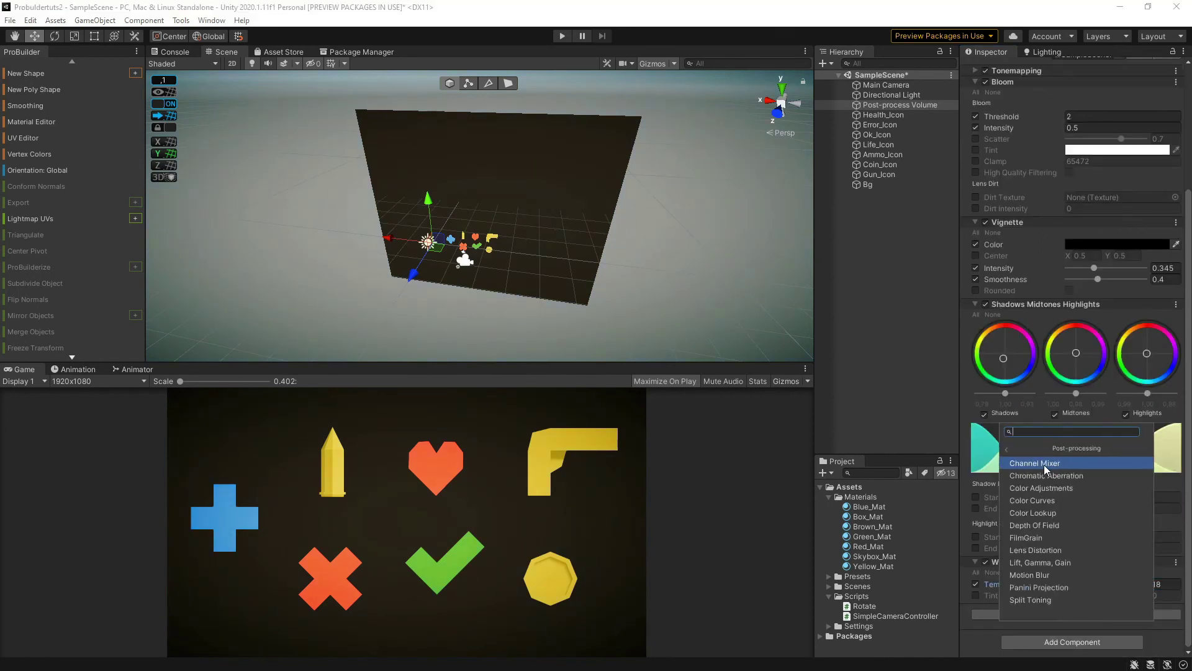
click(1087, 487)
click(976, 551)
click(1095, 549)
text(-5)
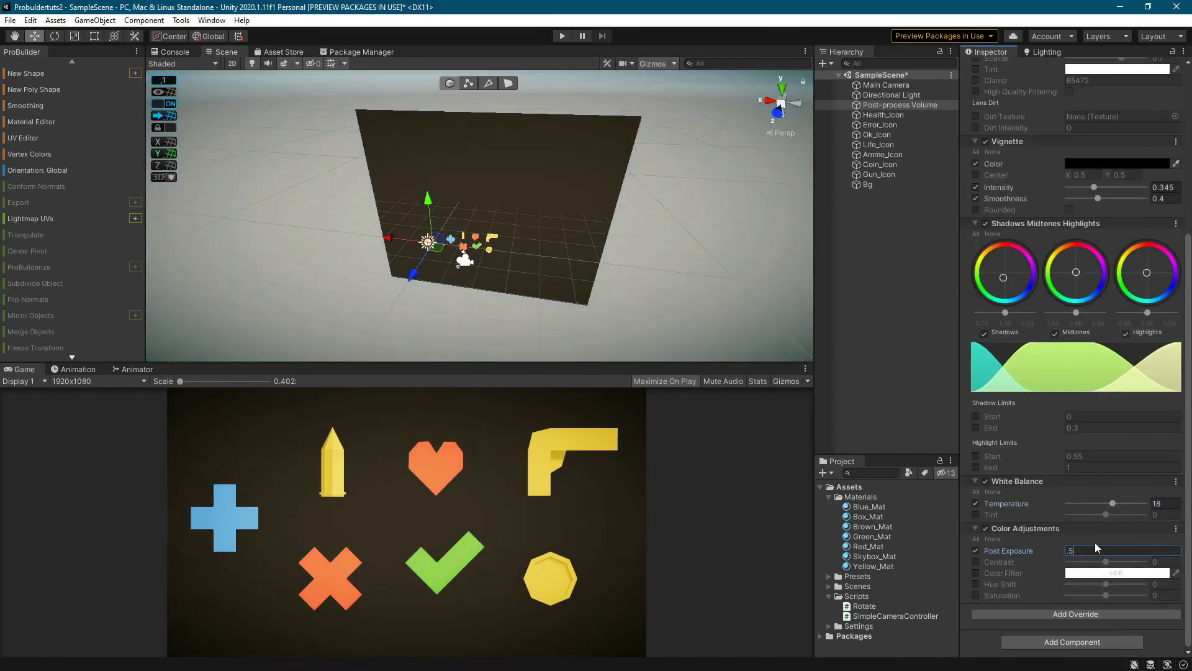
key(BackSpace)
key(BackSpace)
text(2)
drag(1106, 561, 1111, 596)
click(975, 595)
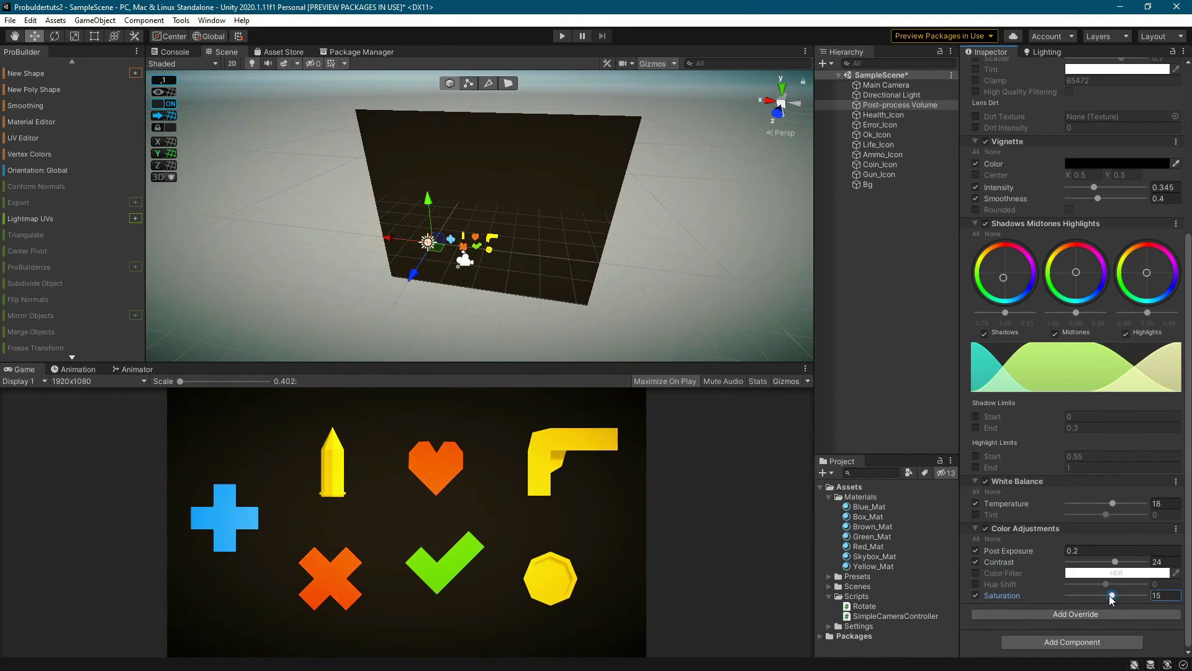
Step: Set the Bloom threshold to 1.5, and readjust the color saturation to 5 and contrast to 27
scroll(1086, 298, up, 4)
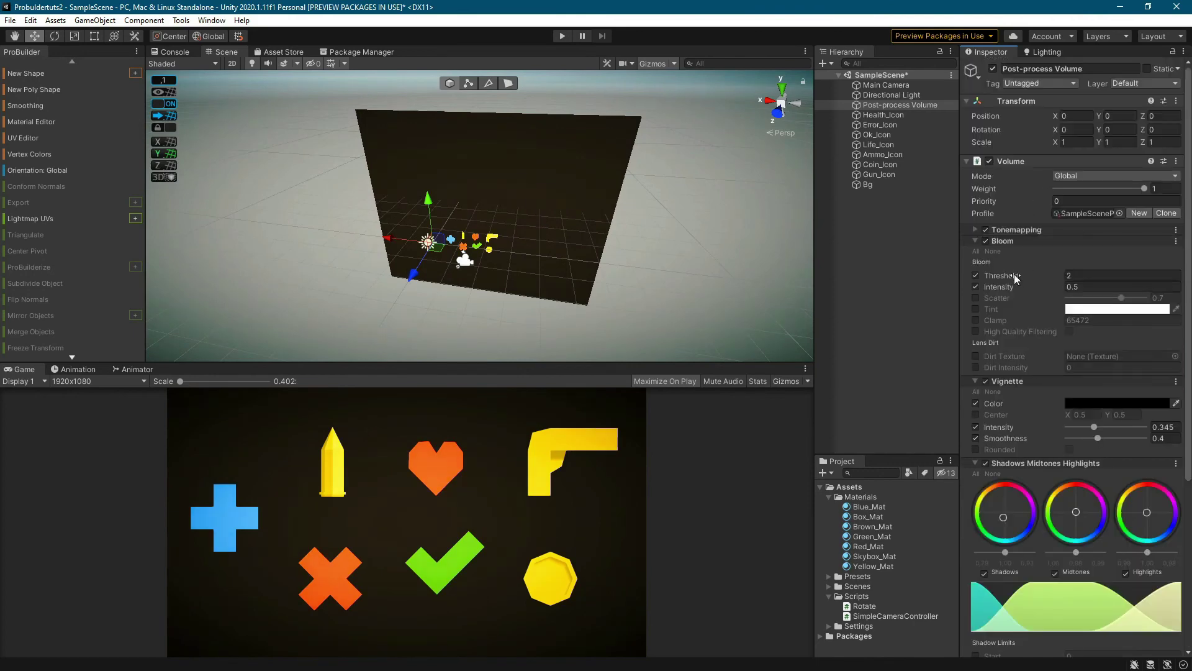
click(1060, 276)
text(1.5)
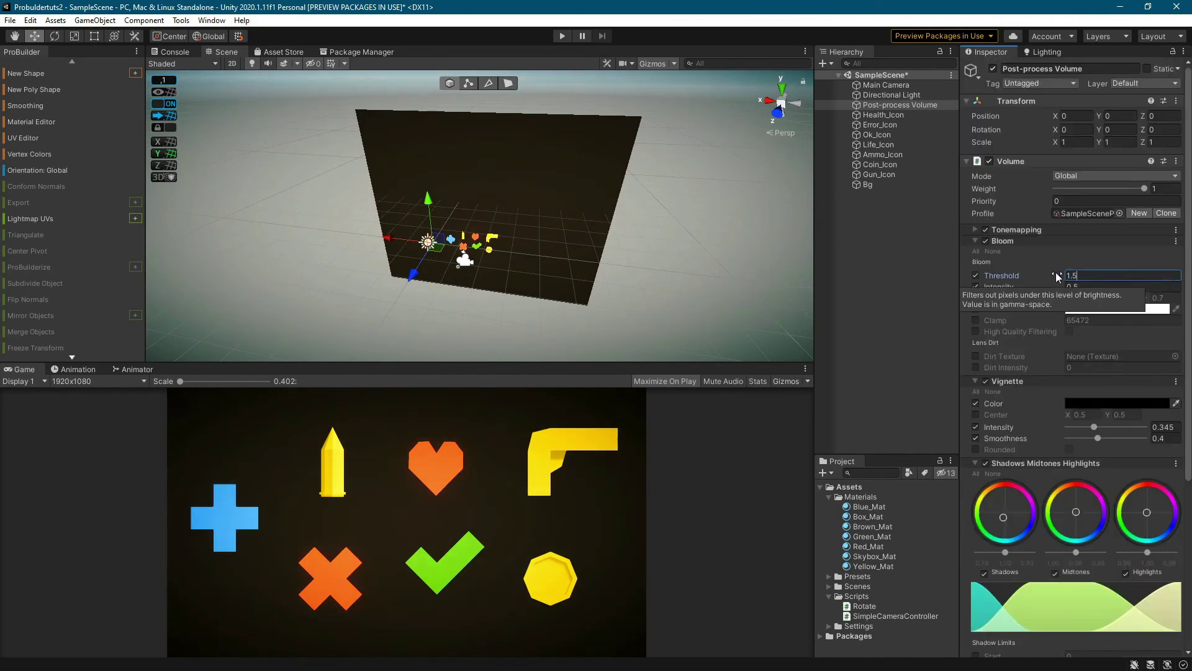
scroll(1097, 436, down, 5)
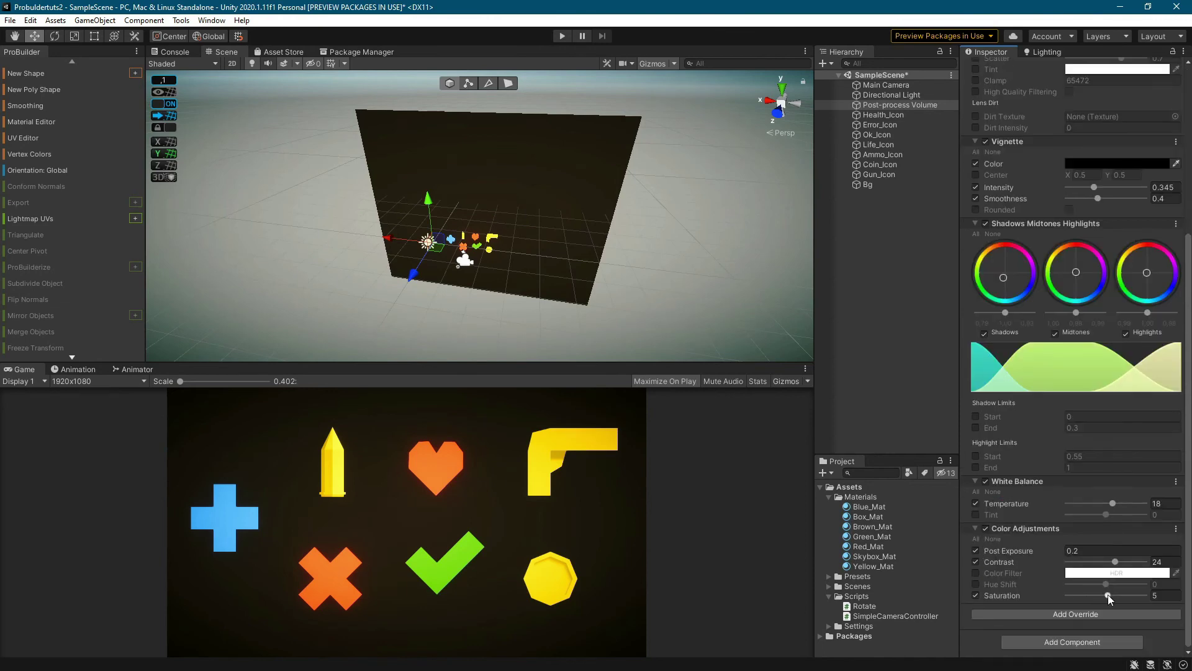
drag(1115, 562, 1121, 562)
Step: Add a Lift Gamma Gain override, enable all three wheels, and shift them slightly to give the backdrop a cool, dark tint
click(1069, 613)
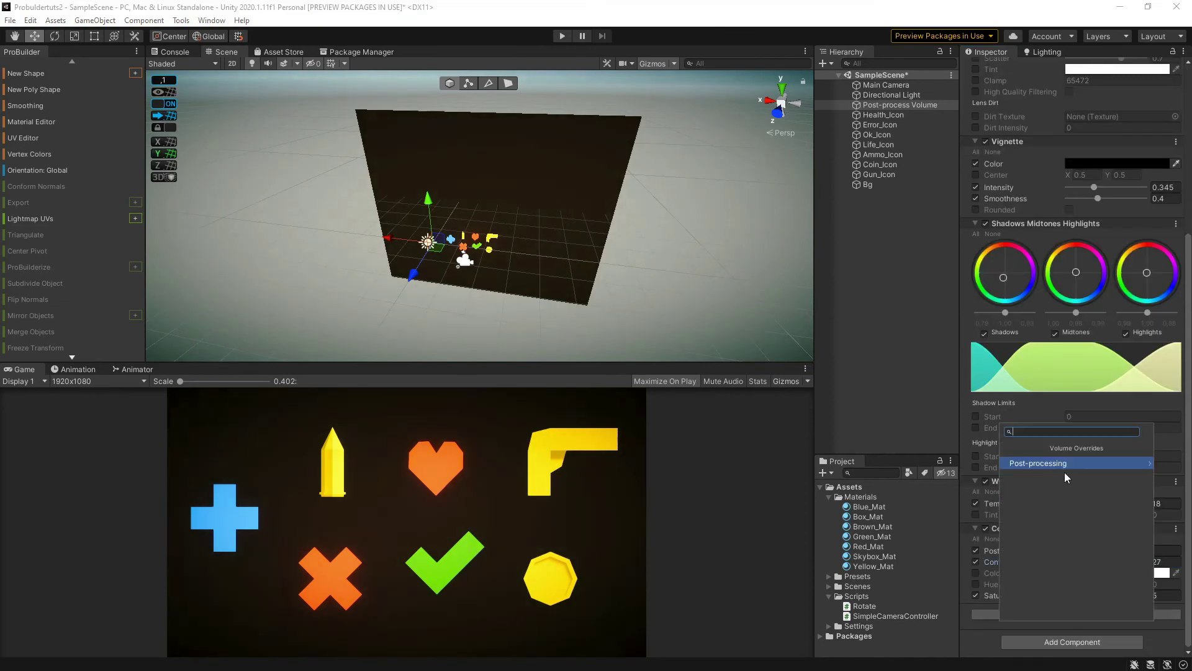
click(1064, 472)
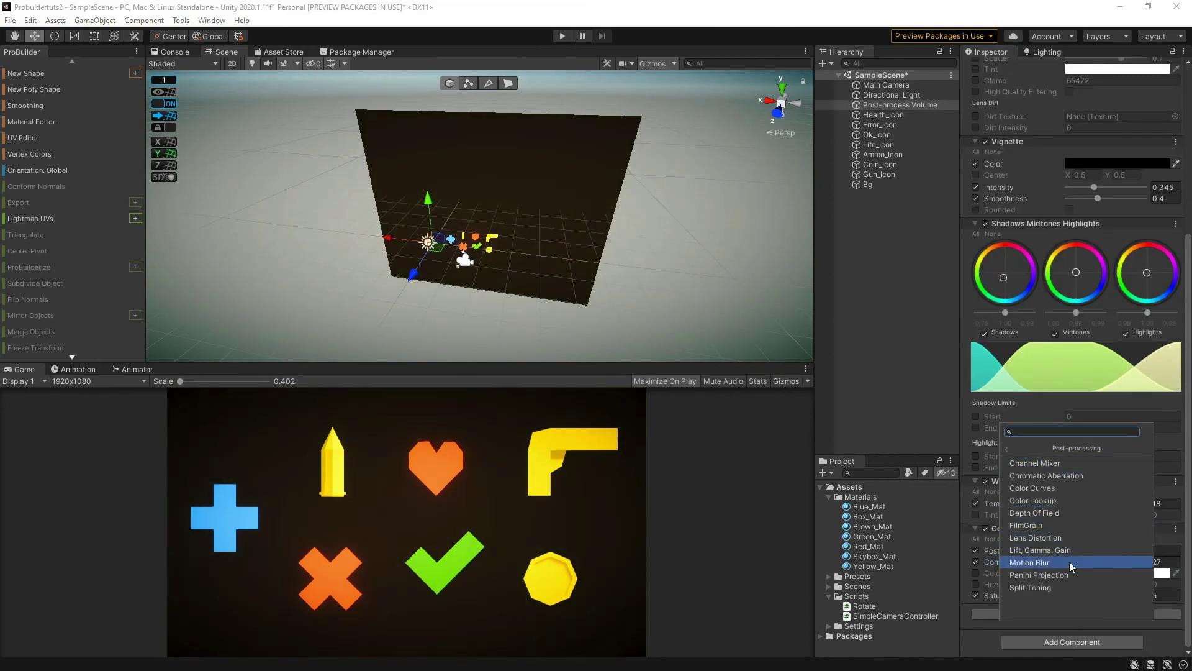
click(1056, 549)
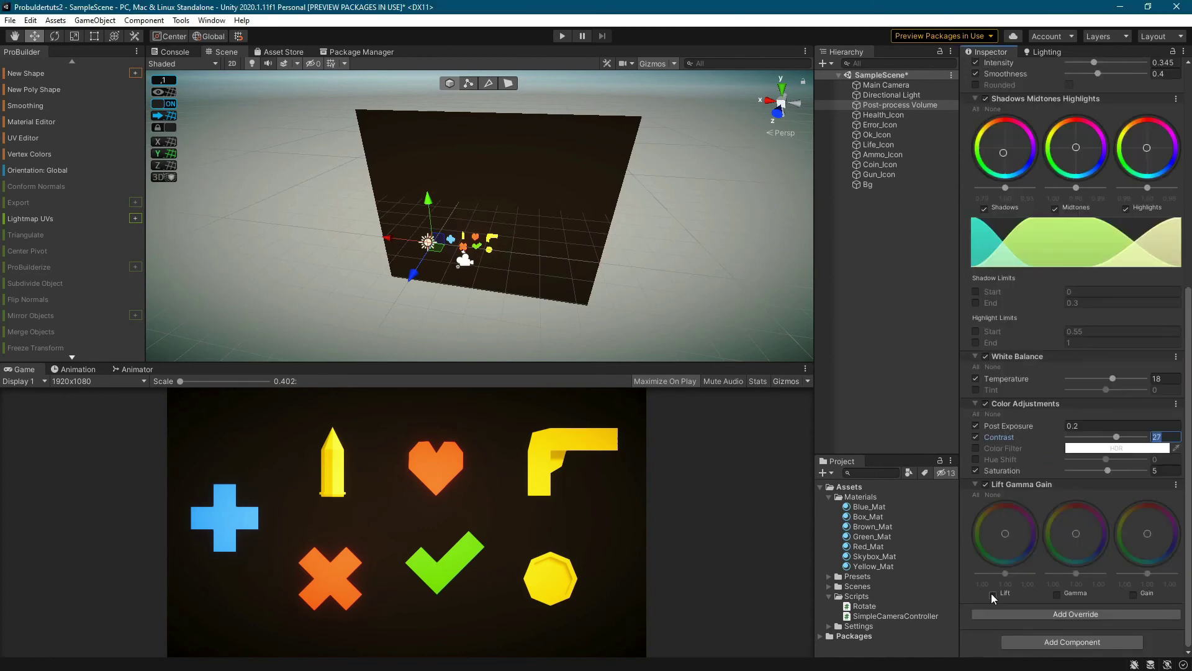
click(992, 594)
click(1057, 594)
click(1133, 593)
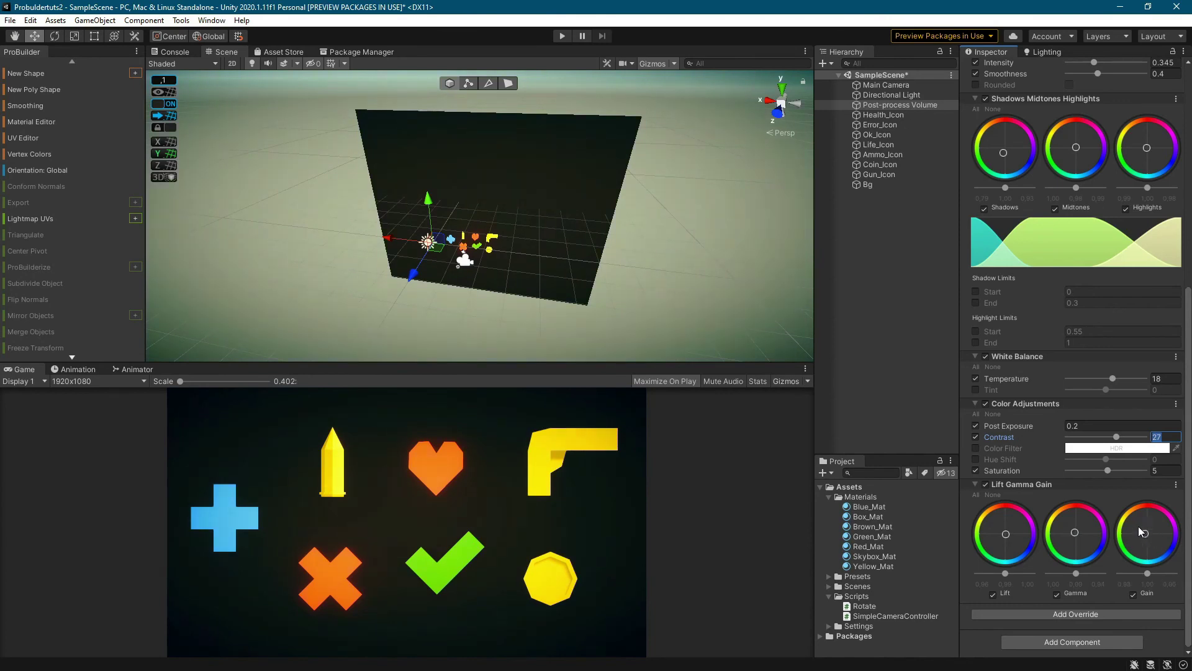
drag(1013, 532, 1011, 541)
Step: Raise the Bloom threshold through 1.7 to 1.9, playing and stopping the scene to check the glow
click(562, 36)
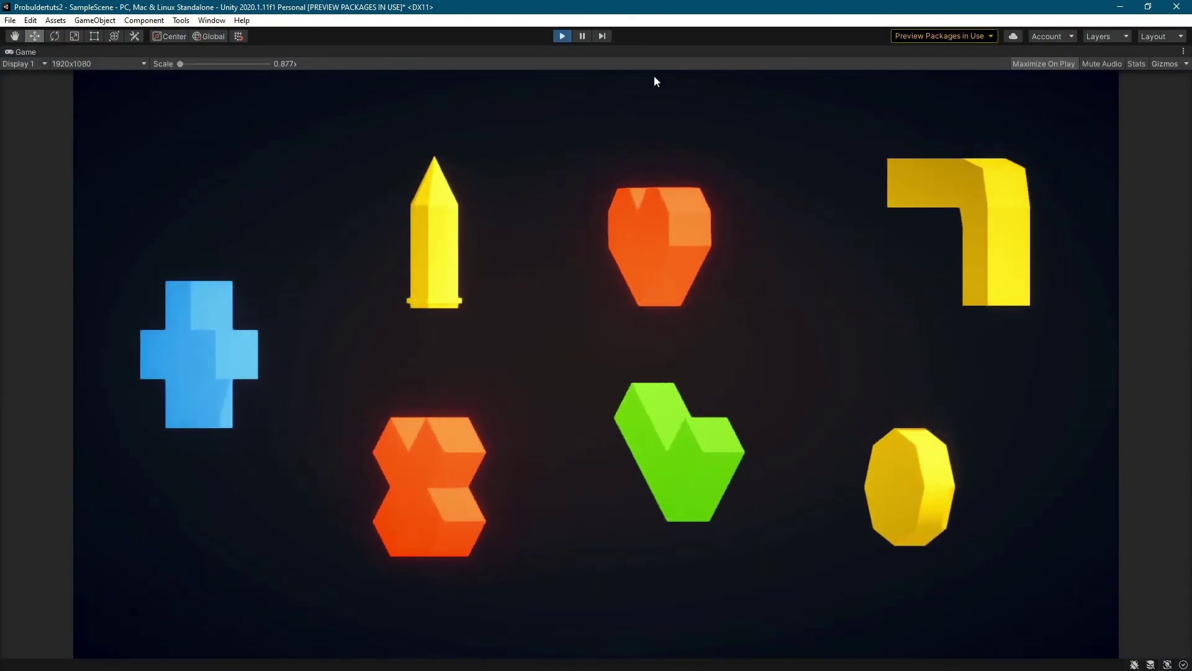
click(562, 36)
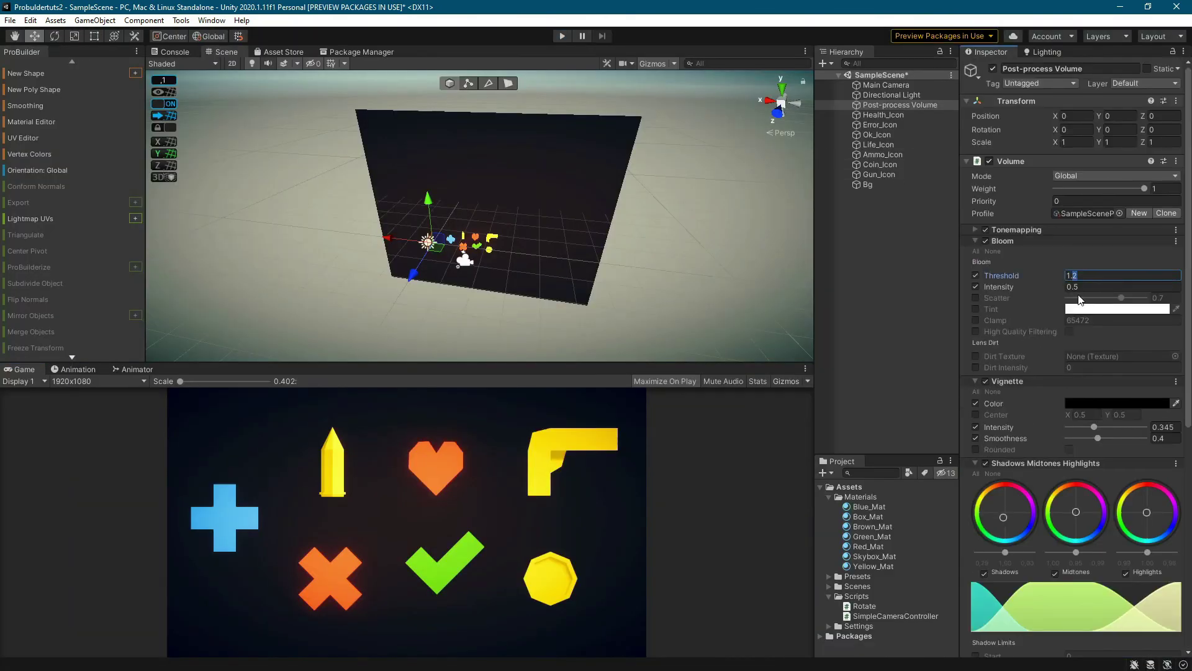
text(7)
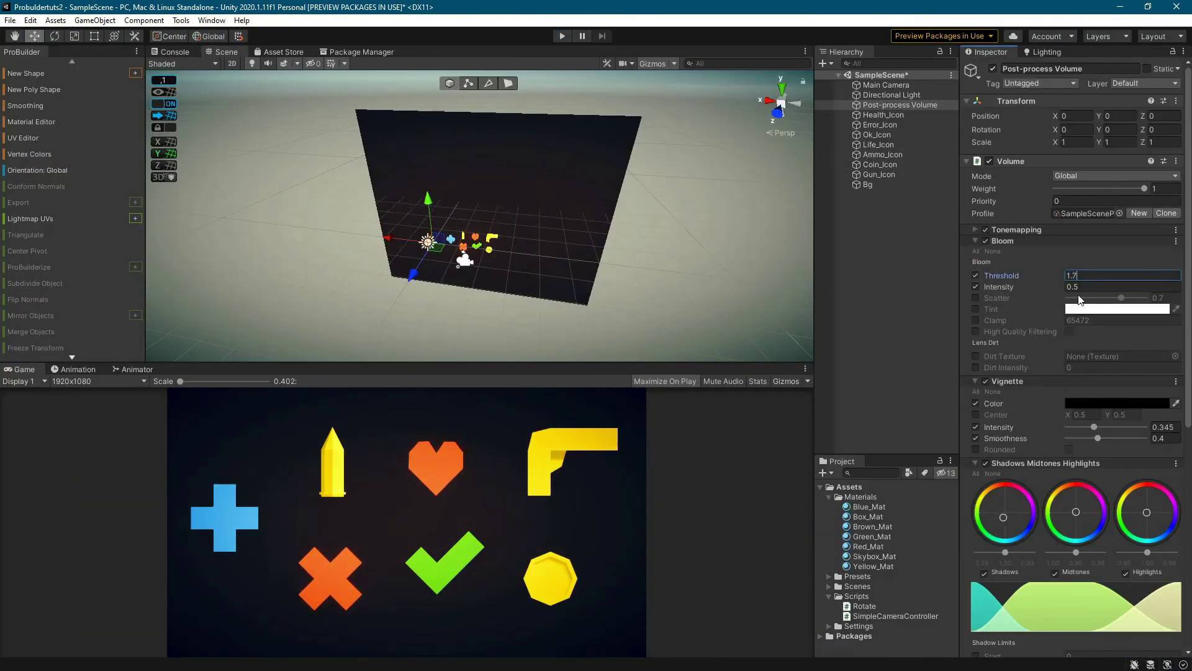
click(561, 36)
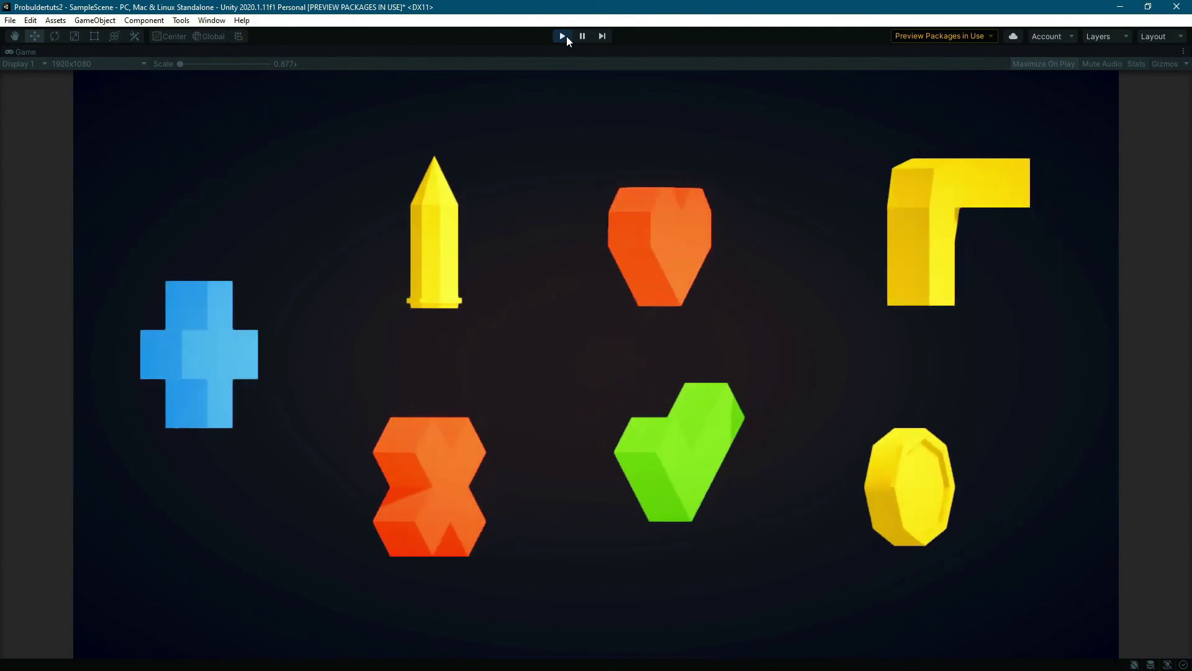
click(563, 36)
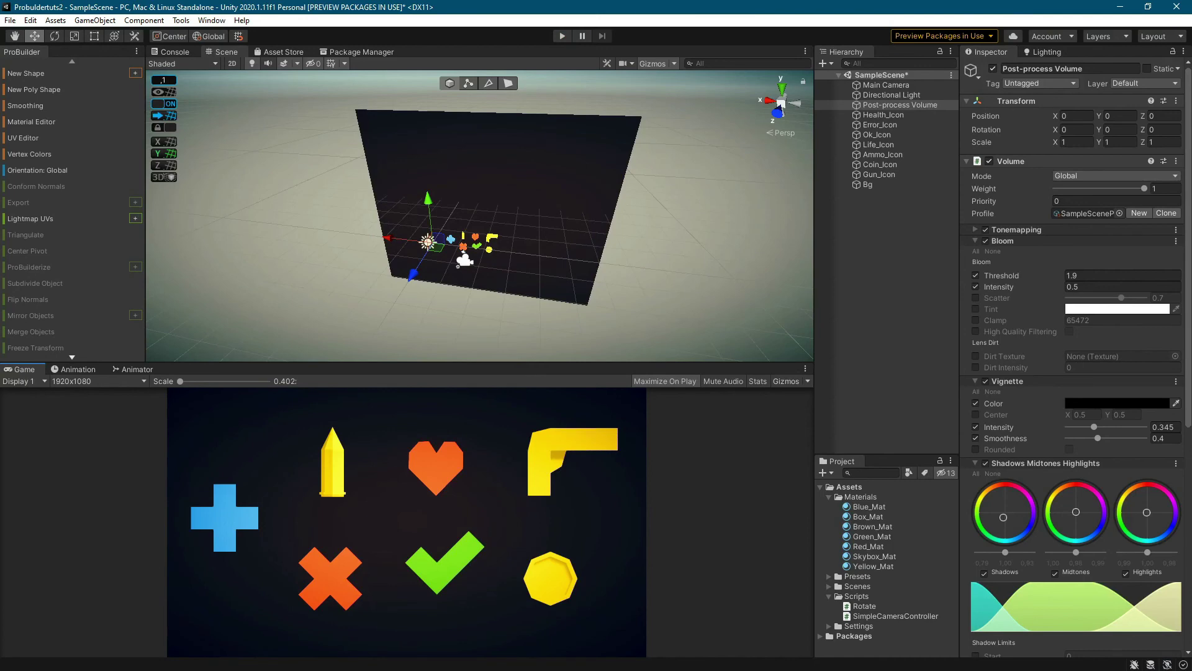
Step: Switch to the Rotate script in Visual Studio, declare a float startPos, and assign it transform.position.y in Start
key(alt+Tab)
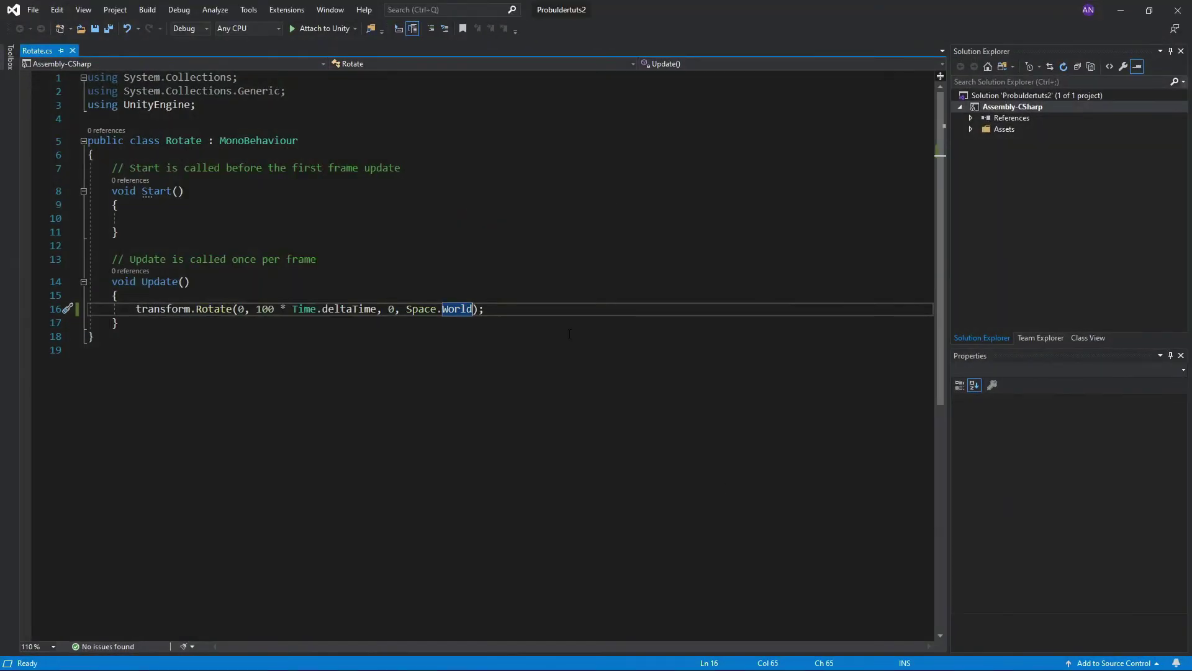
click(94, 155)
key(Return)
text(float startPos)
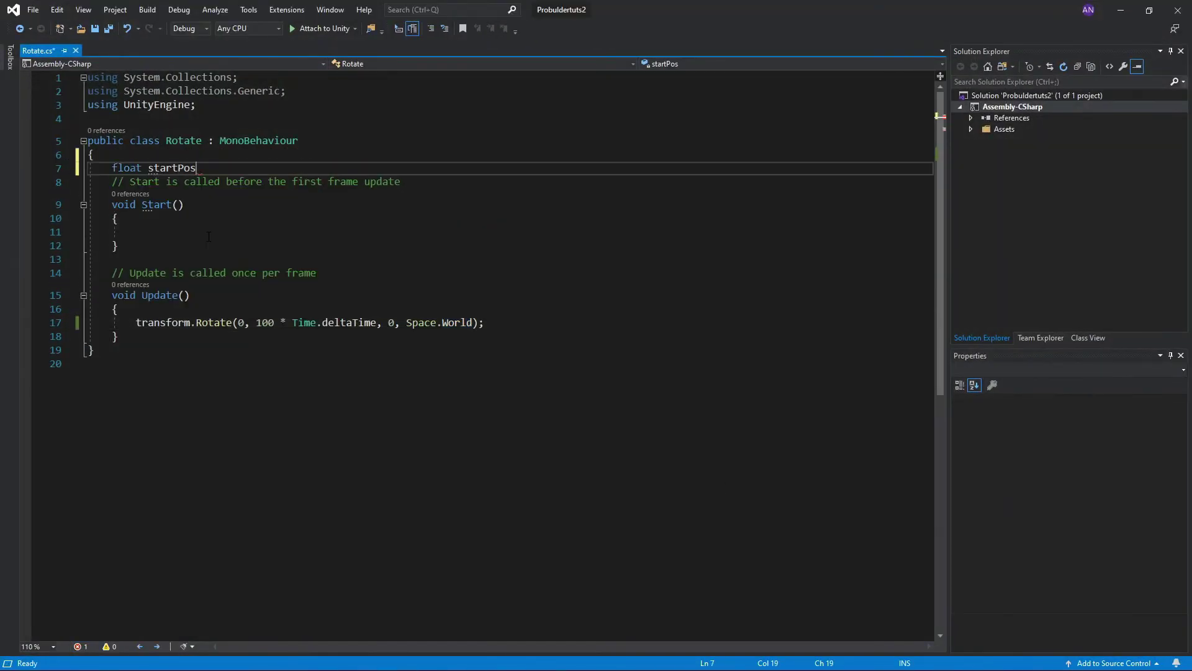
text(;)
click(209, 236)
text(startPos = tra)
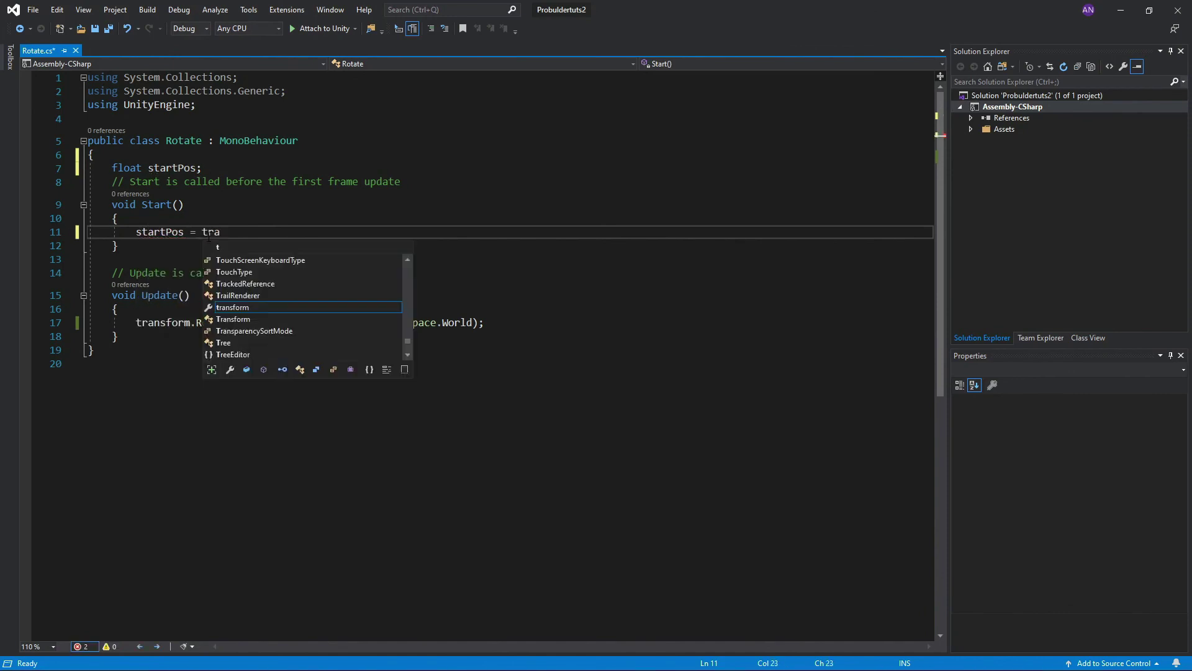
text(nsform.position.y;)
Step: Below the Rotate call in Update, declare float y as Mathf.PingPong(2 * Time.deltaTime, .8f)
key(Down)
key(Down)
key(Down)
key(Down)
key(Down)
key(Down)
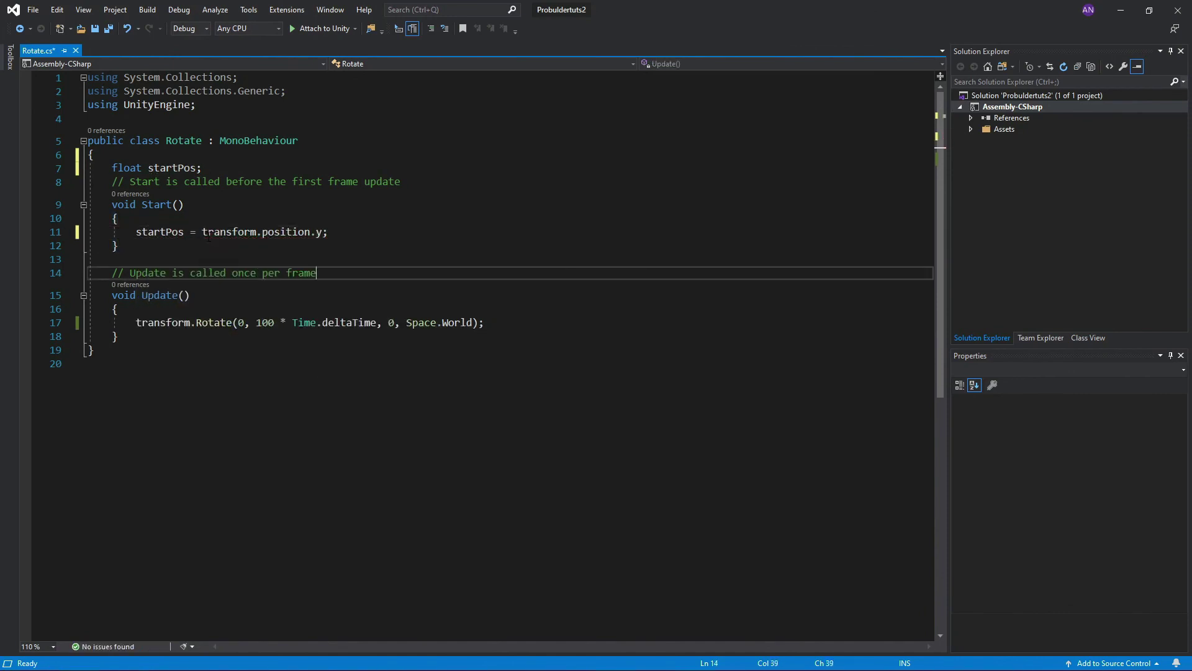
key(ctrl+Right)
key(ctrl+Right)
key(ctrl+Right)
key(ctrl+Right)
key(ctrl+Right)
key(End)
key(Return)
key(Return)
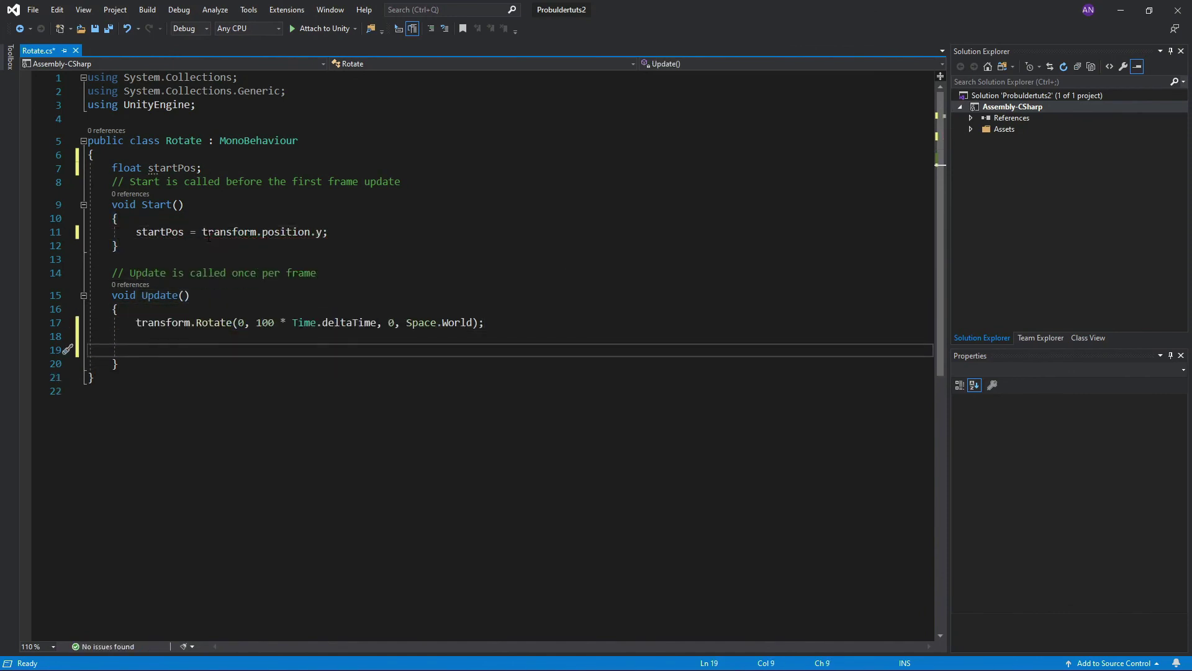
text(float y)
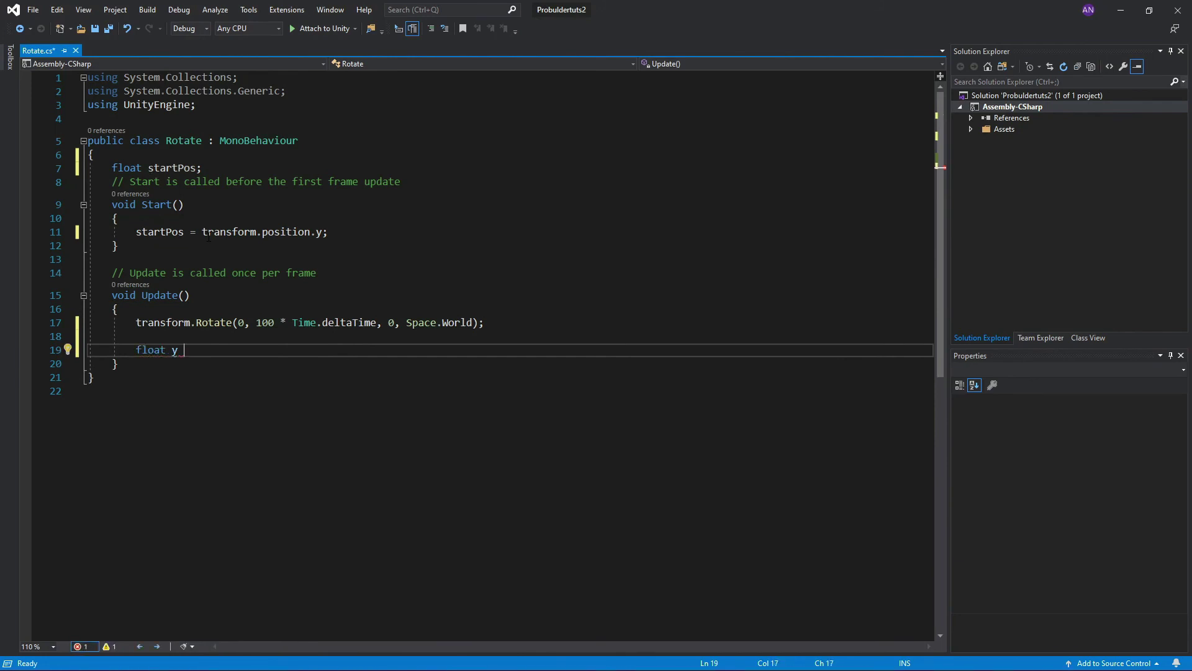
text( = Mathf.pi)
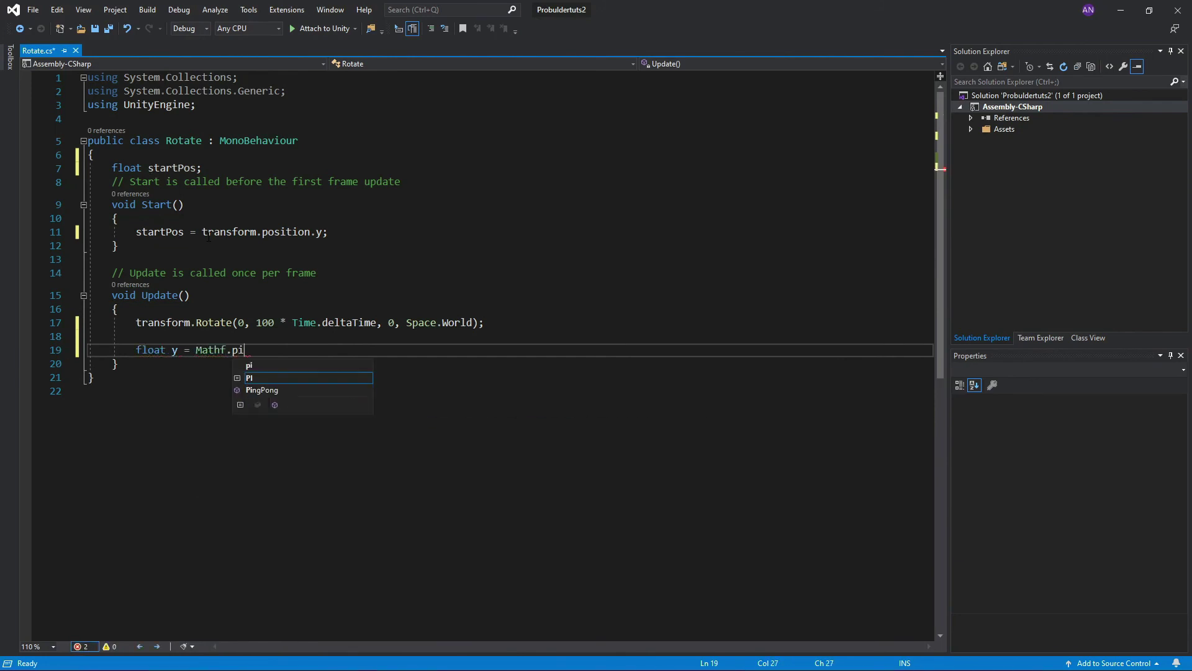
key(Down)
key(Tab)
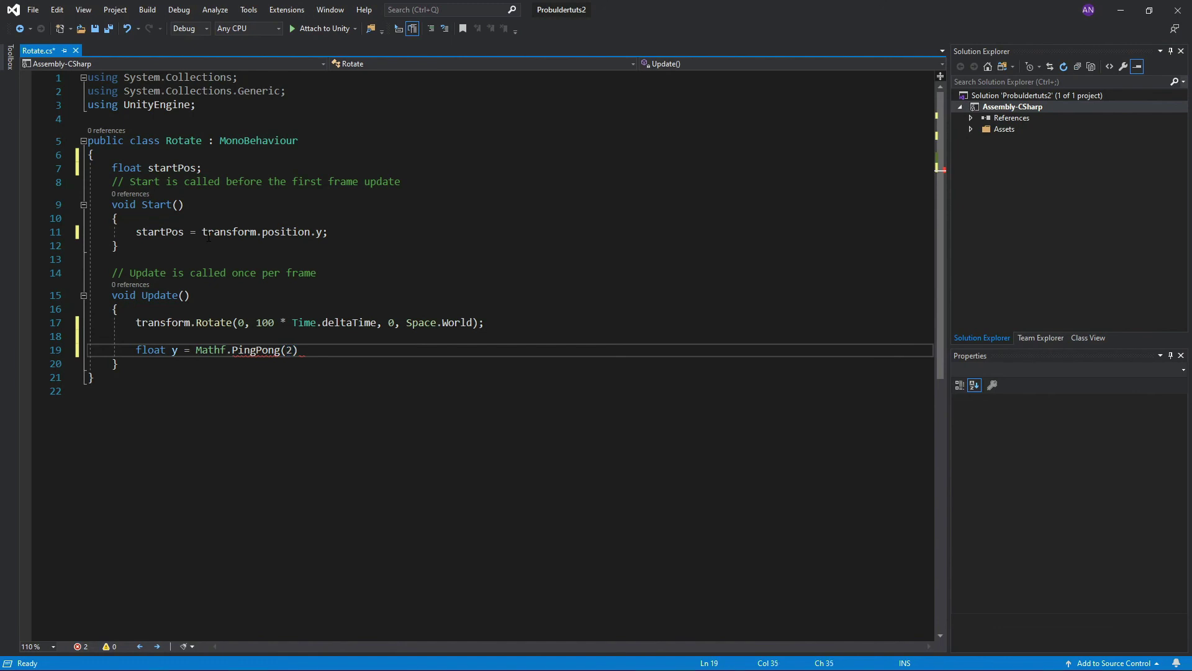
text((2 * Time.deltaTime, .8f);)
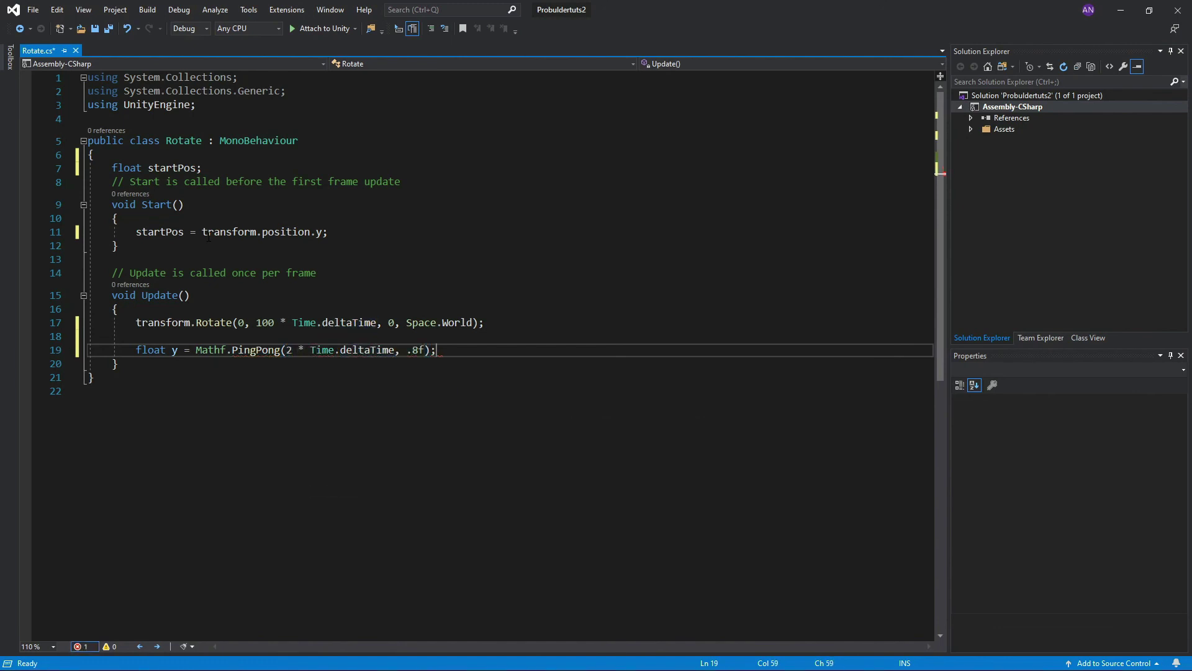
Step: Declare Vector3 newPos on the following line as new Vector3(transform.position.x, y, transform.position.z)
key(Return)
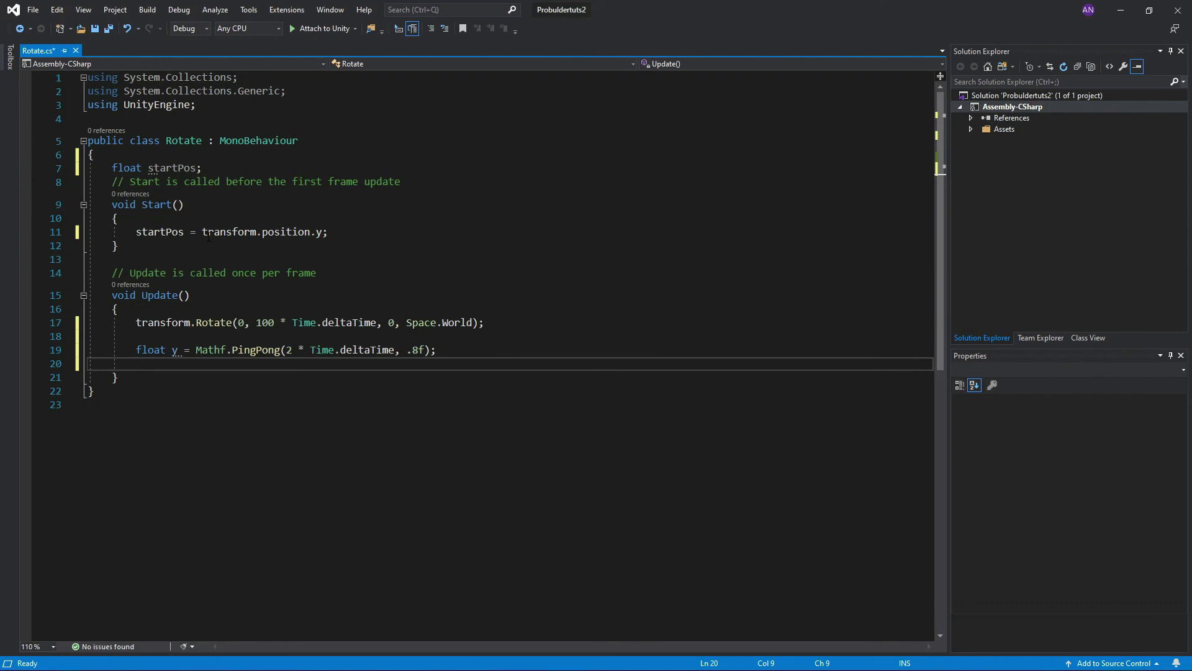
text(Vector3 )
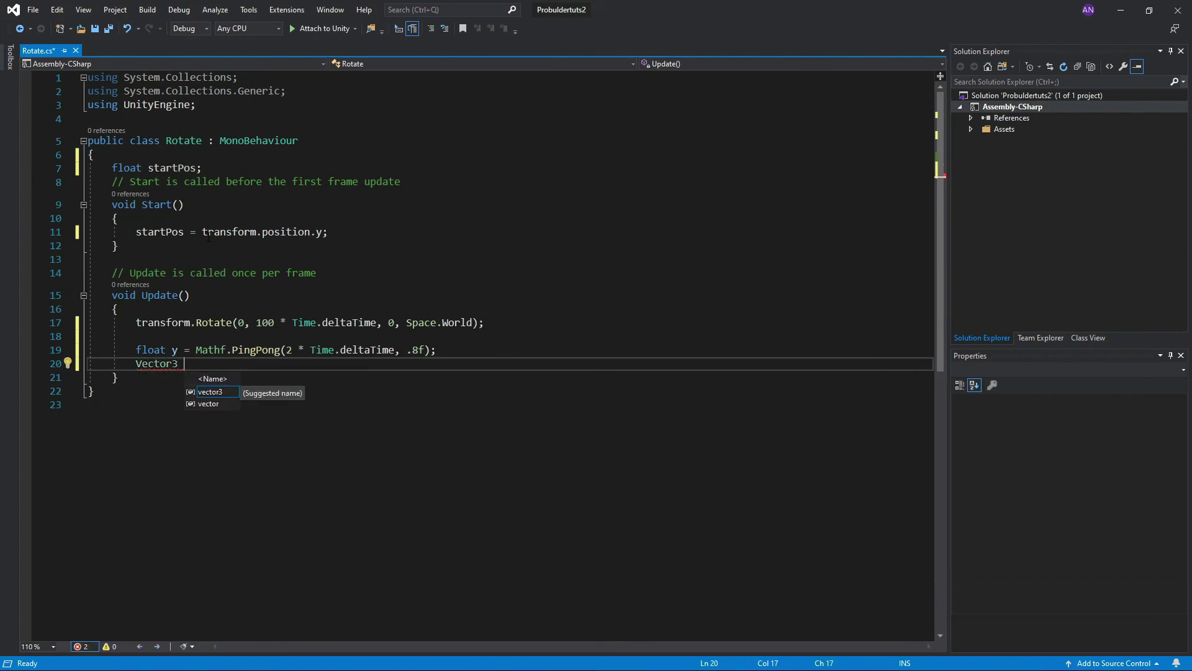
text(newPos = )
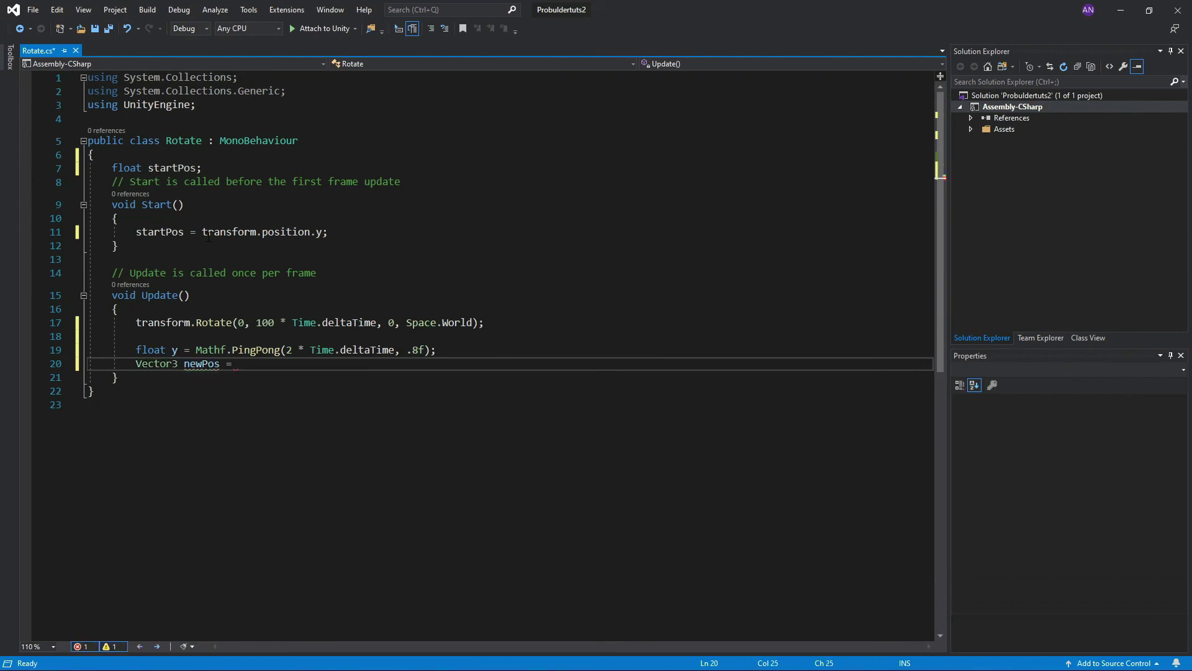
text(new Vector3(transform.position.x, )
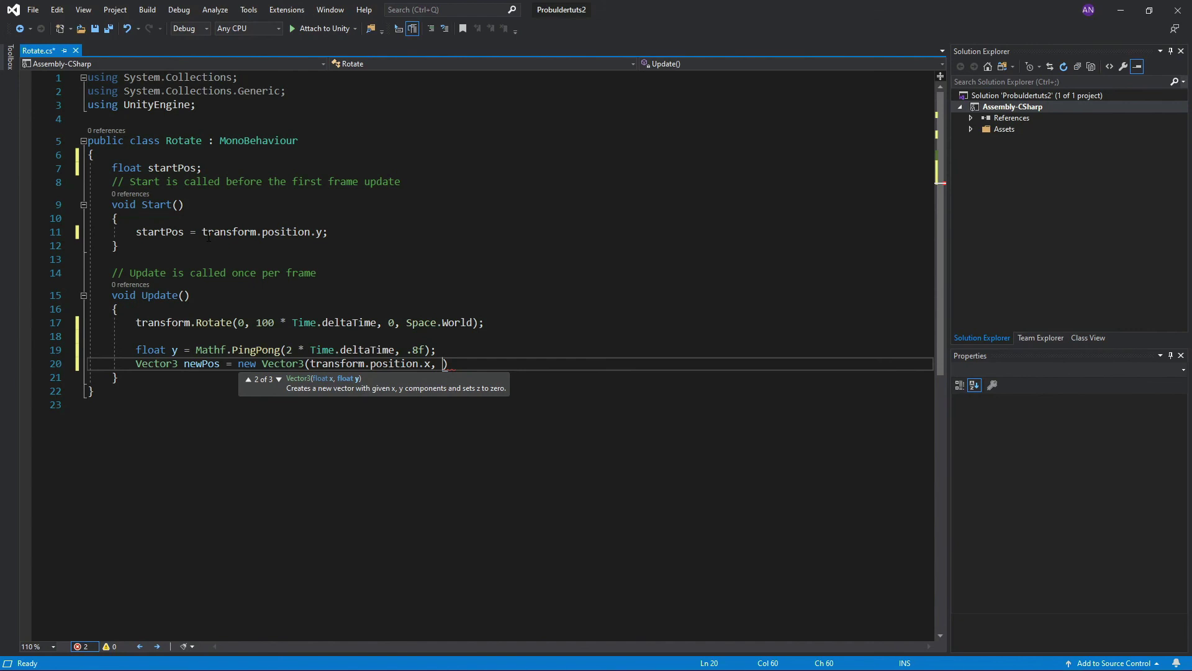
text(y, transform)
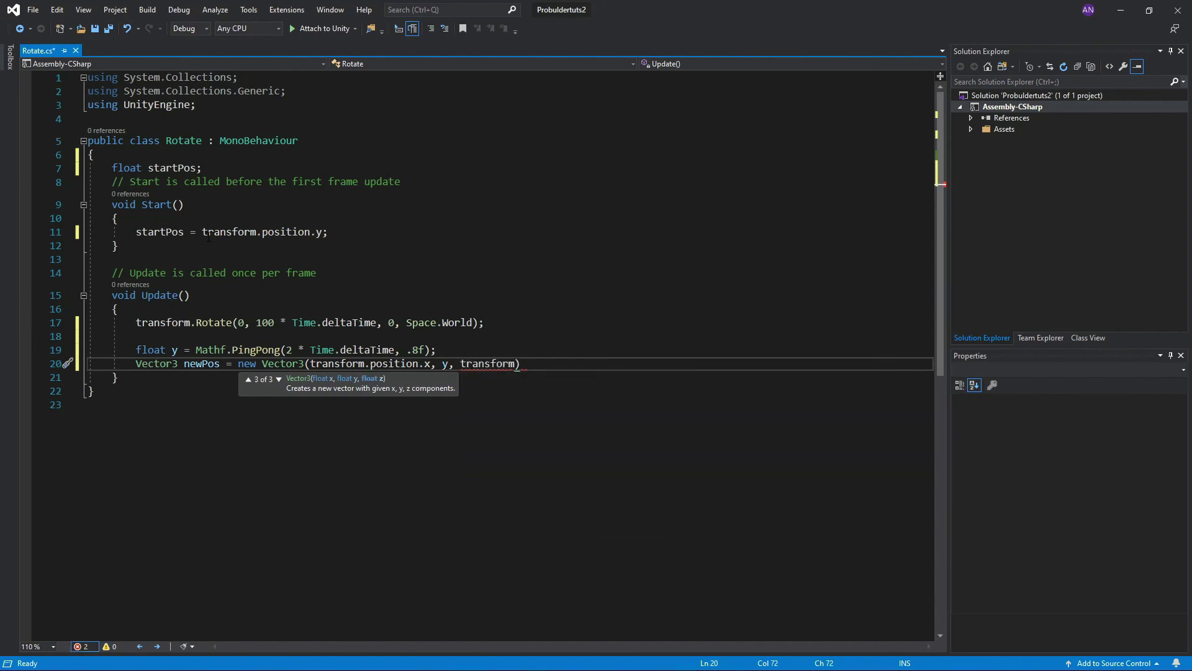
text(.position.z);)
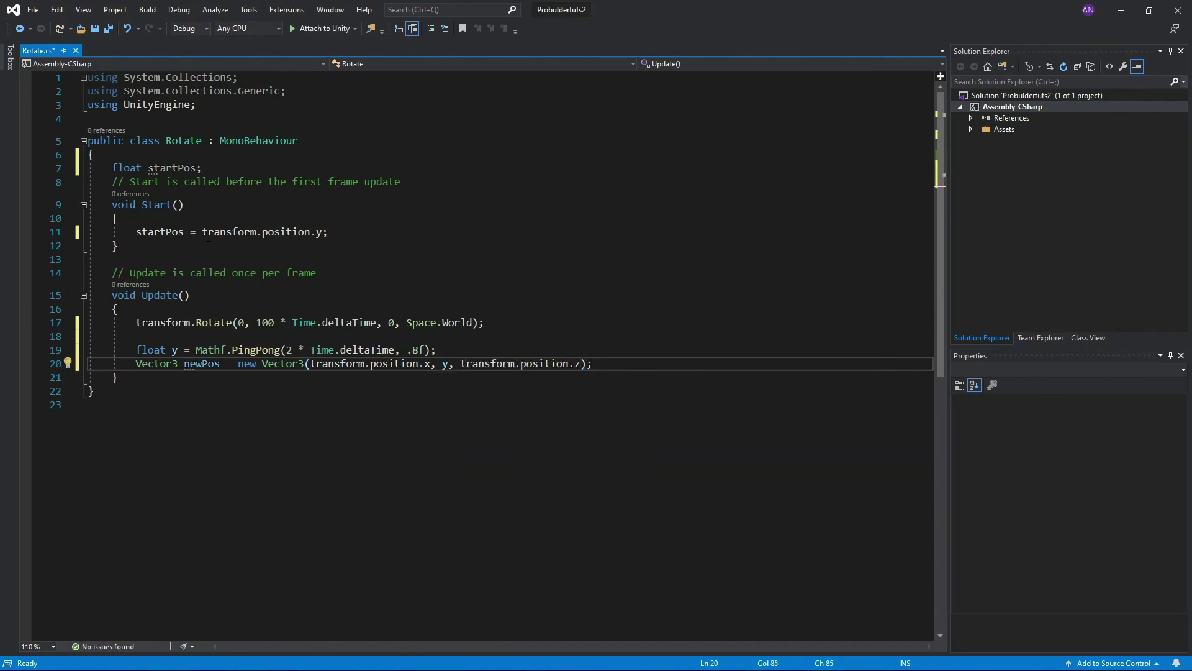
Step: Assign newPos to transform.position at the end of Update, and switch to Unity to play the scene
key(Return)
text(transform.pos)
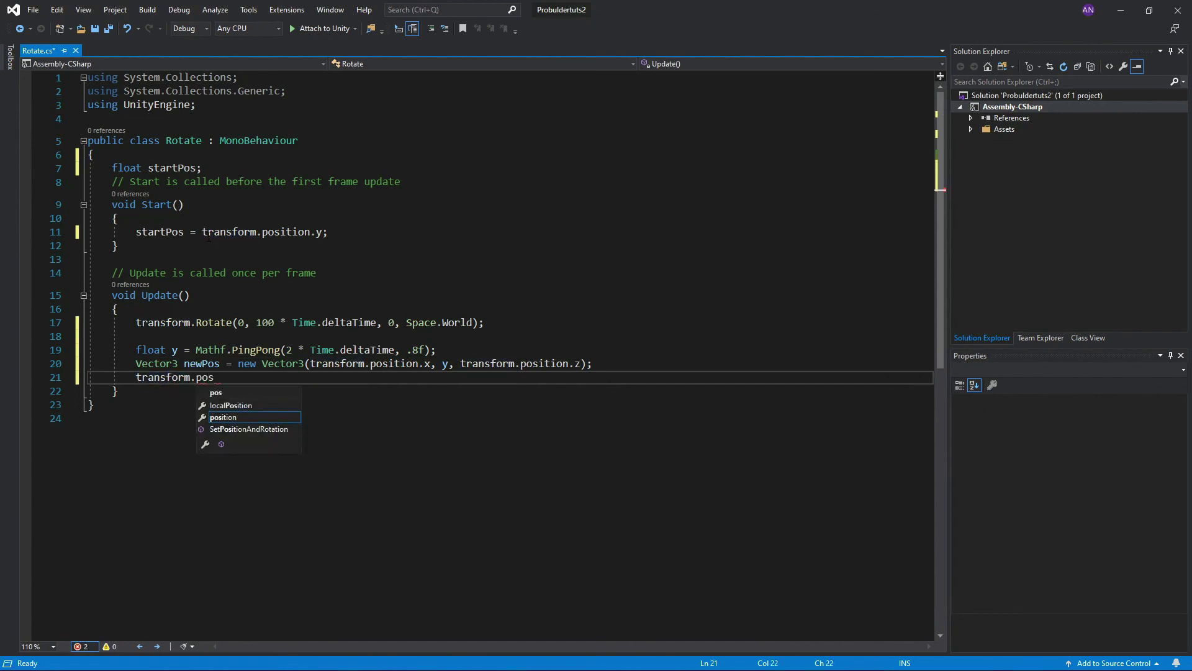
text(ition = newPos;)
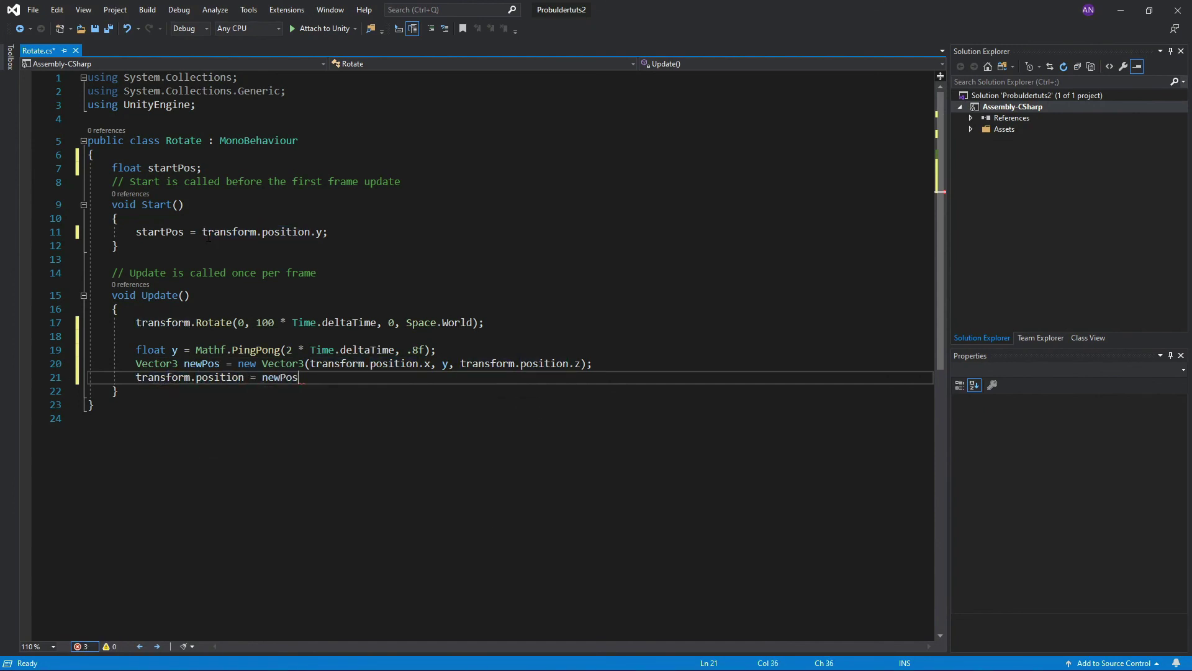
click(1114, 11)
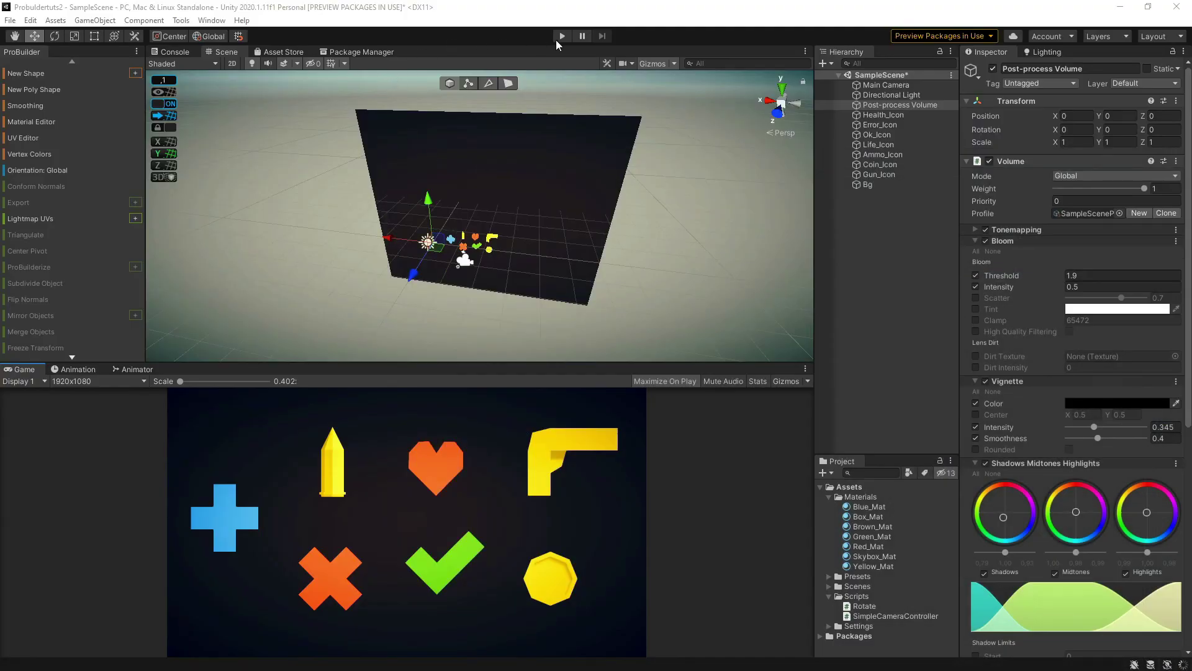
click(561, 36)
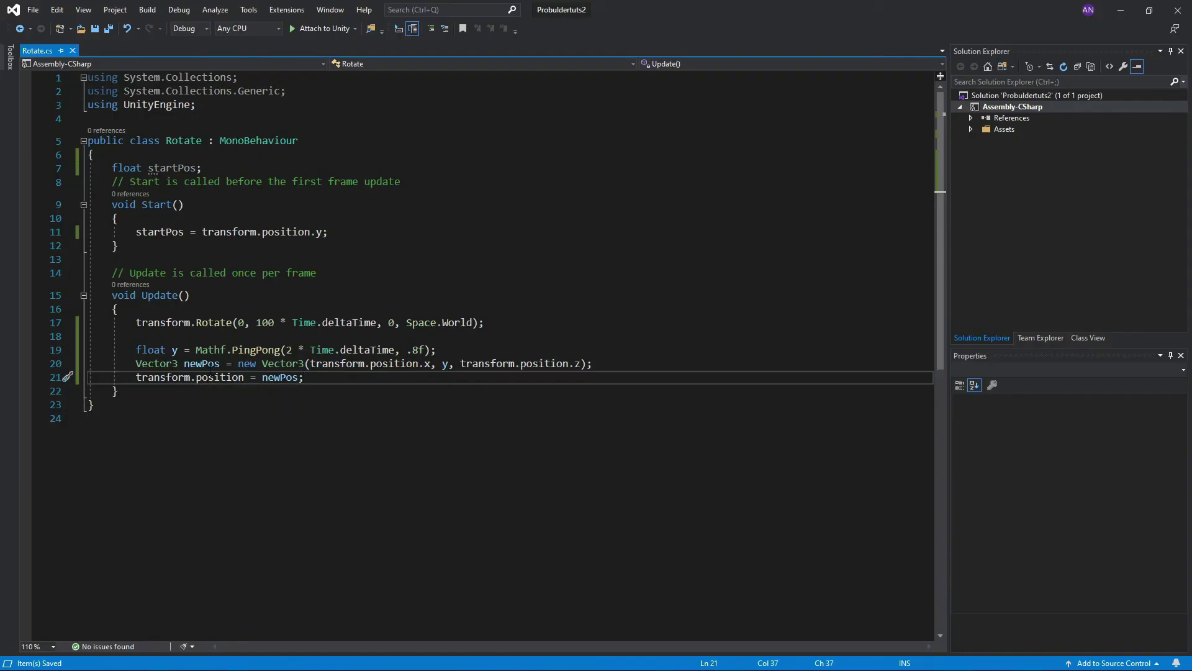
Step: In the Rotate script, declare float offset as startPos - y directly below the PingPong line
click(454, 350)
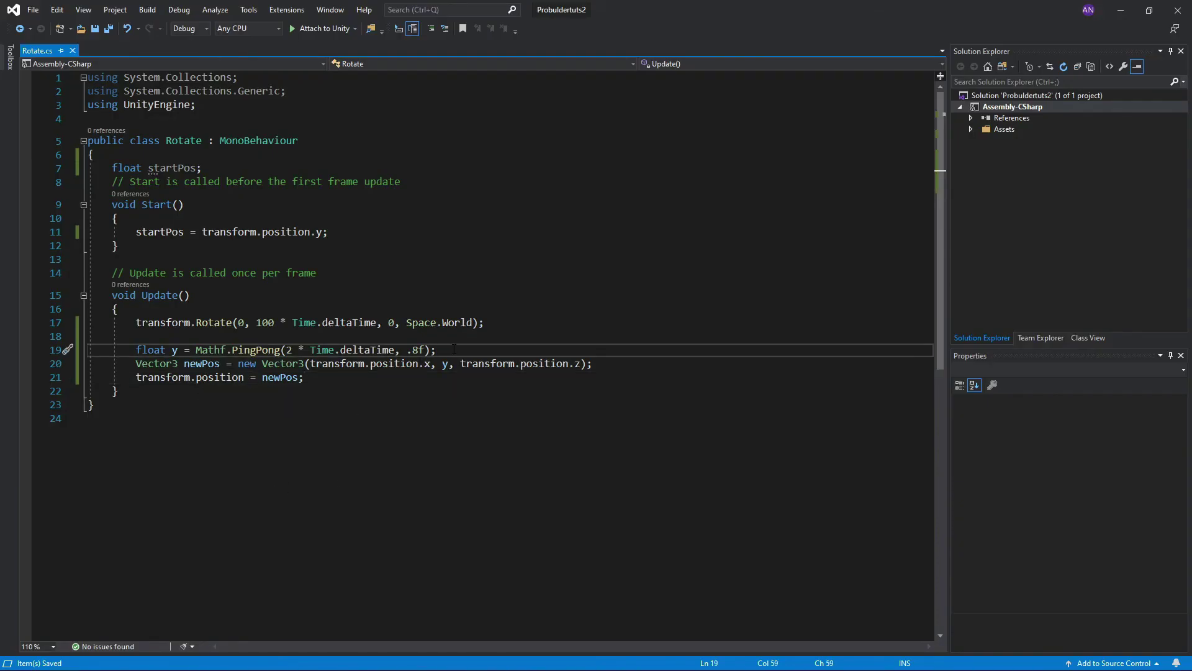
key(Return)
text(float )
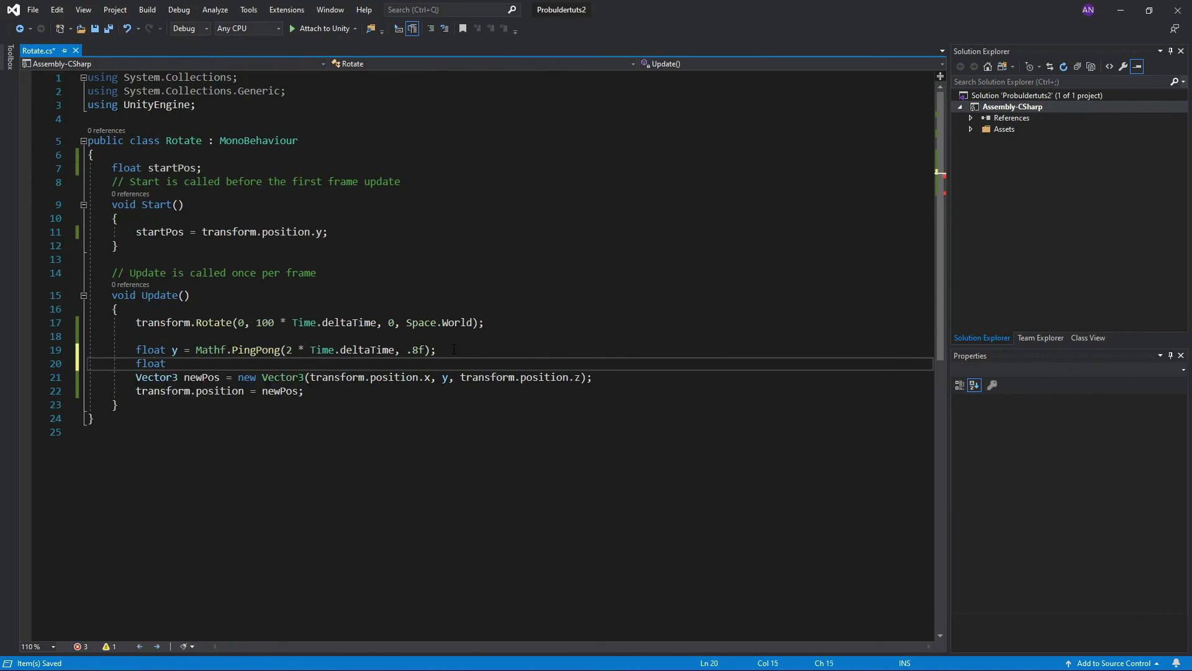
text(offset = st)
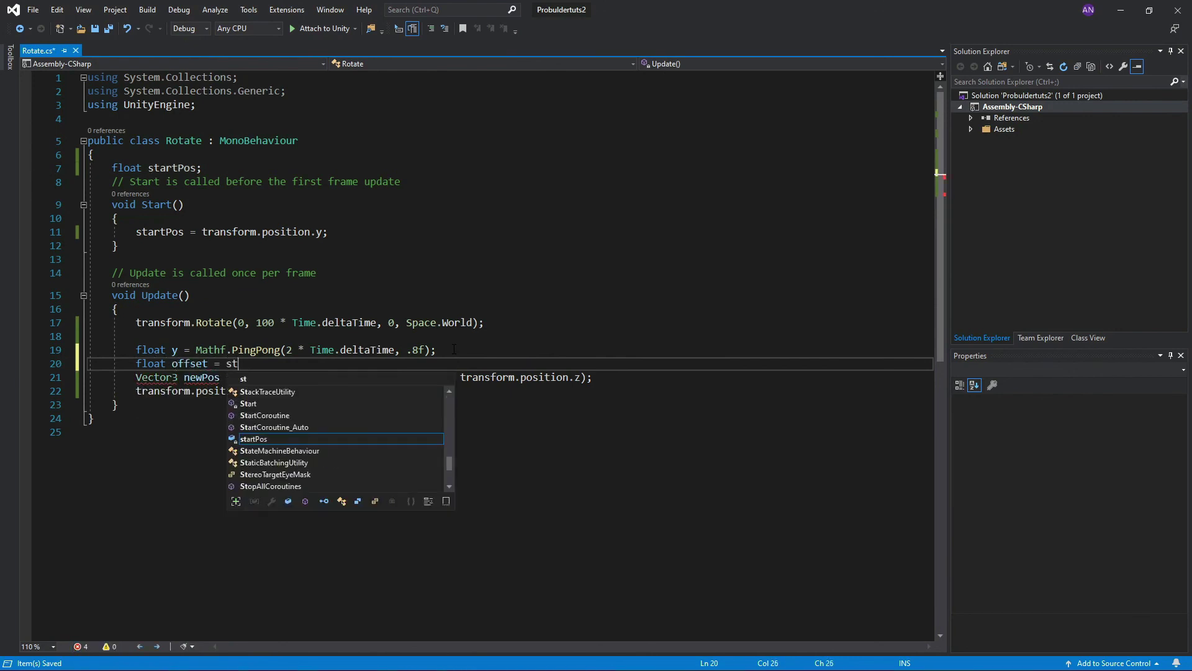
text(artPos - y)
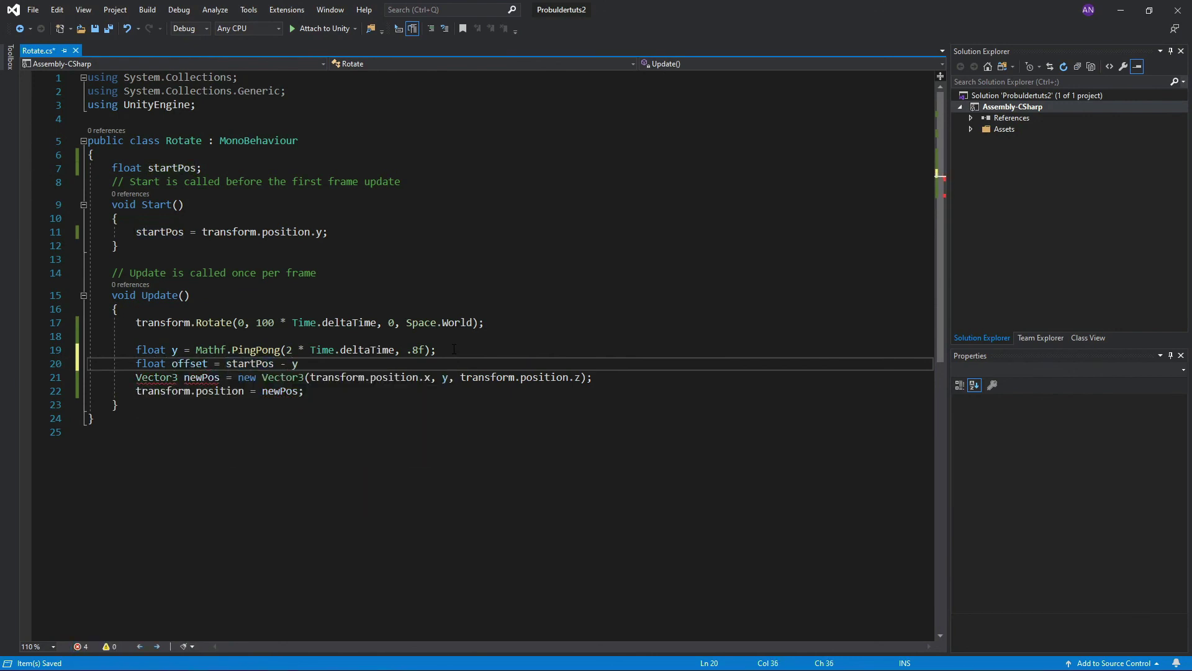
text(;)
Step: Replace the y argument of the newPos vector with offset, and save the script
key(Down)
key(ctrl+Right)
key(ctrl+Right)
key(ctrl+Right)
key(ctrl+Right)
key(ctrl+Right)
key(ctrl+Right)
key(ctrl+Right)
key(ctrl+Right)
key(BackSpace)
text(offset)
key(ctrl+s)
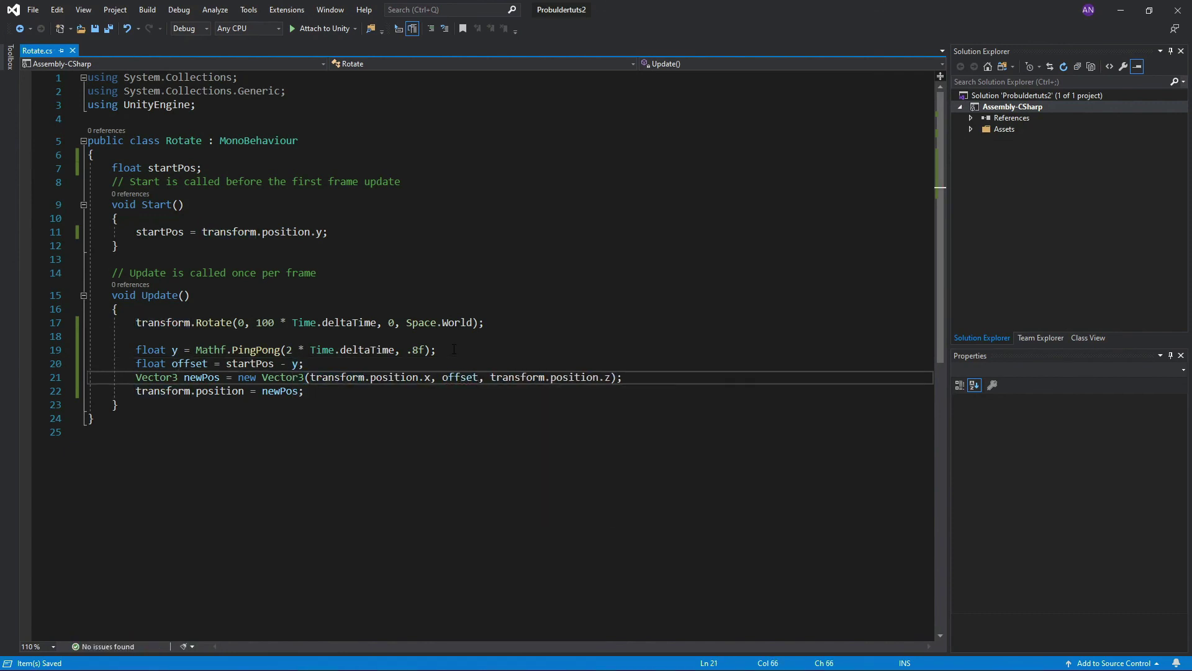
Step: Switch to Unity, play the scene to check the icons' vertical movement, and stop it
key(alt+Tab)
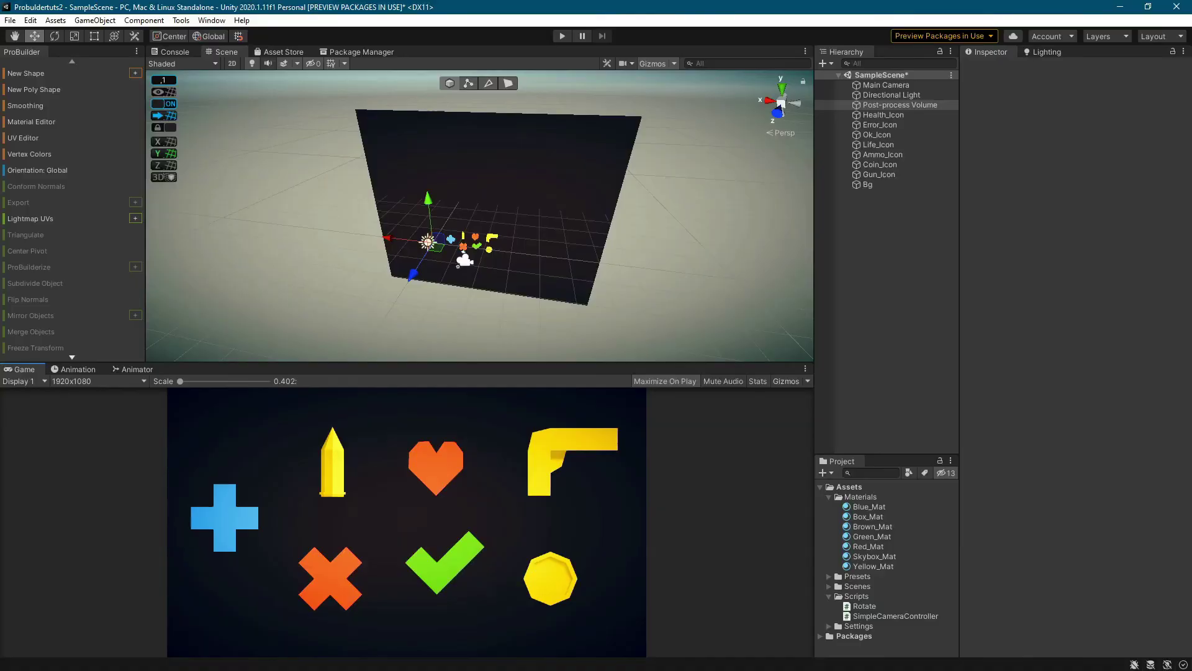
click(562, 36)
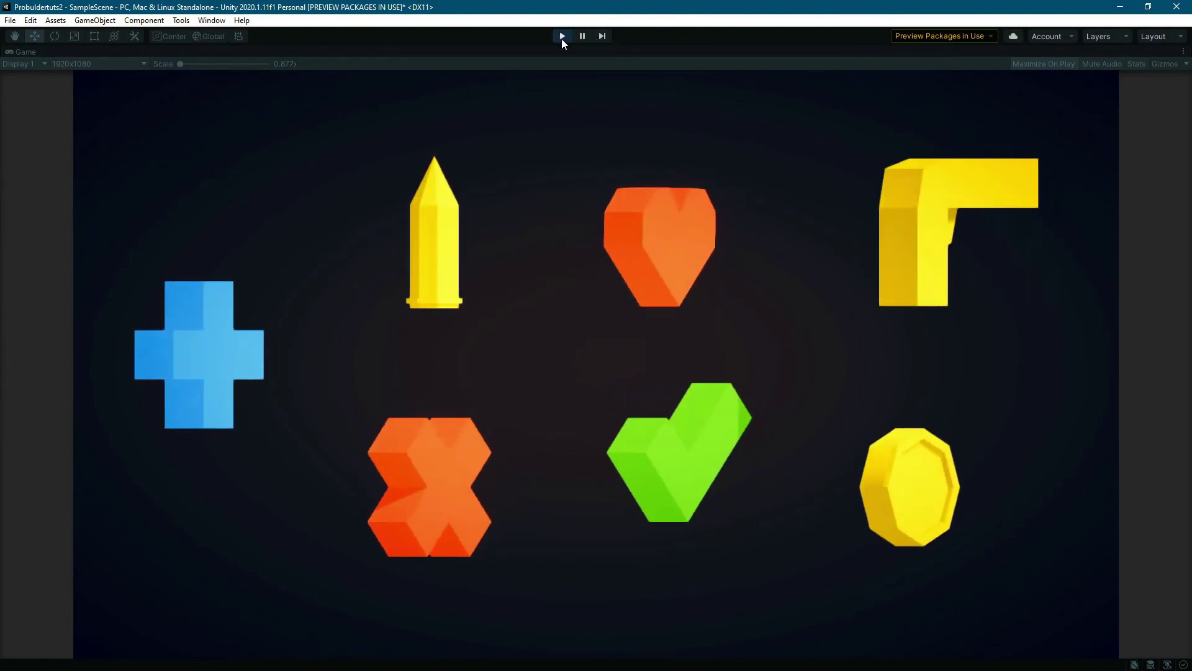
click(560, 37)
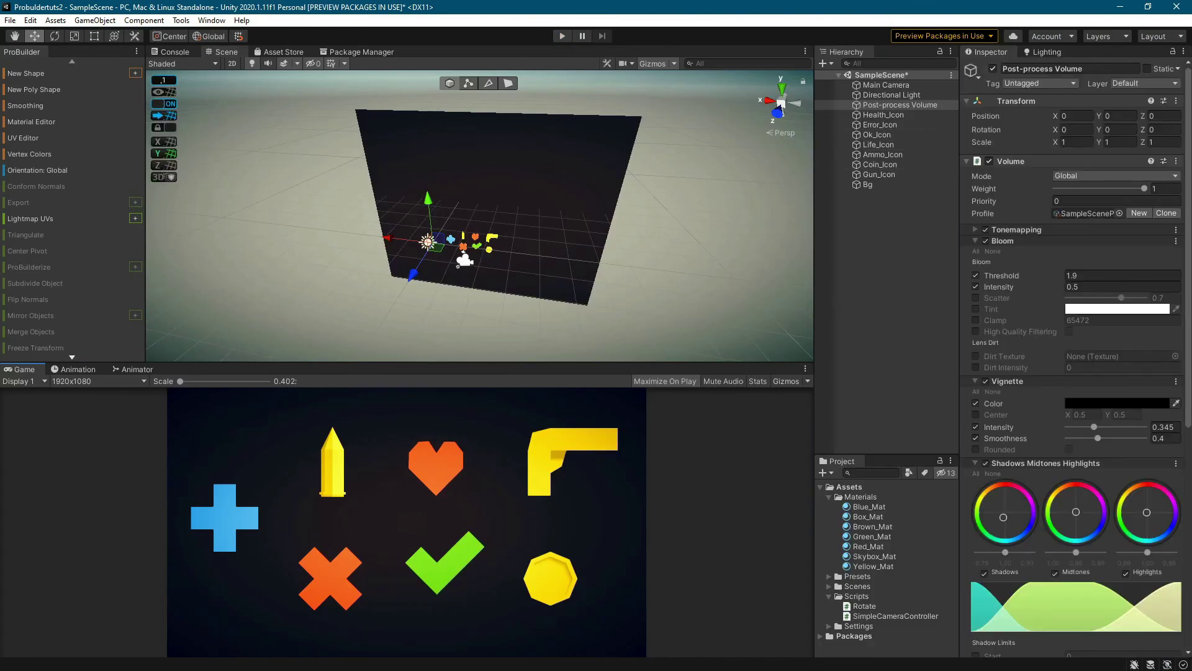
Step: Return to the Rotate script in Visual Studio and replace Time.deltaTime with Time.time in the PingPong call
key(alt+Tab)
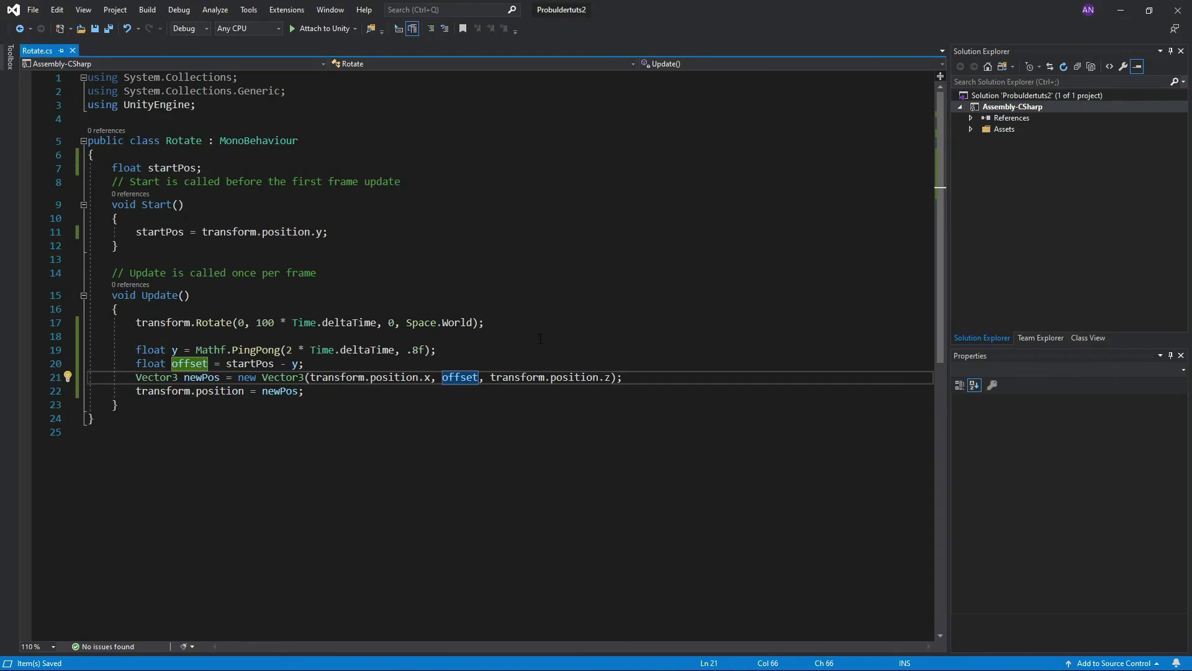
click(1120, 10)
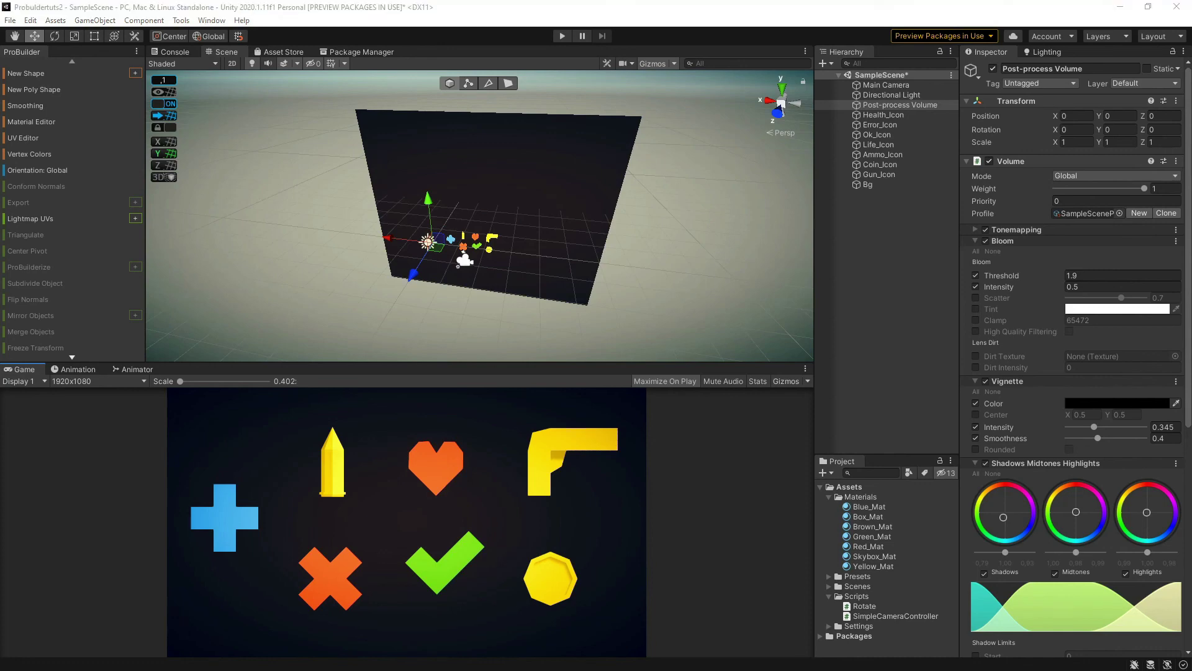
key(alt+Tab)
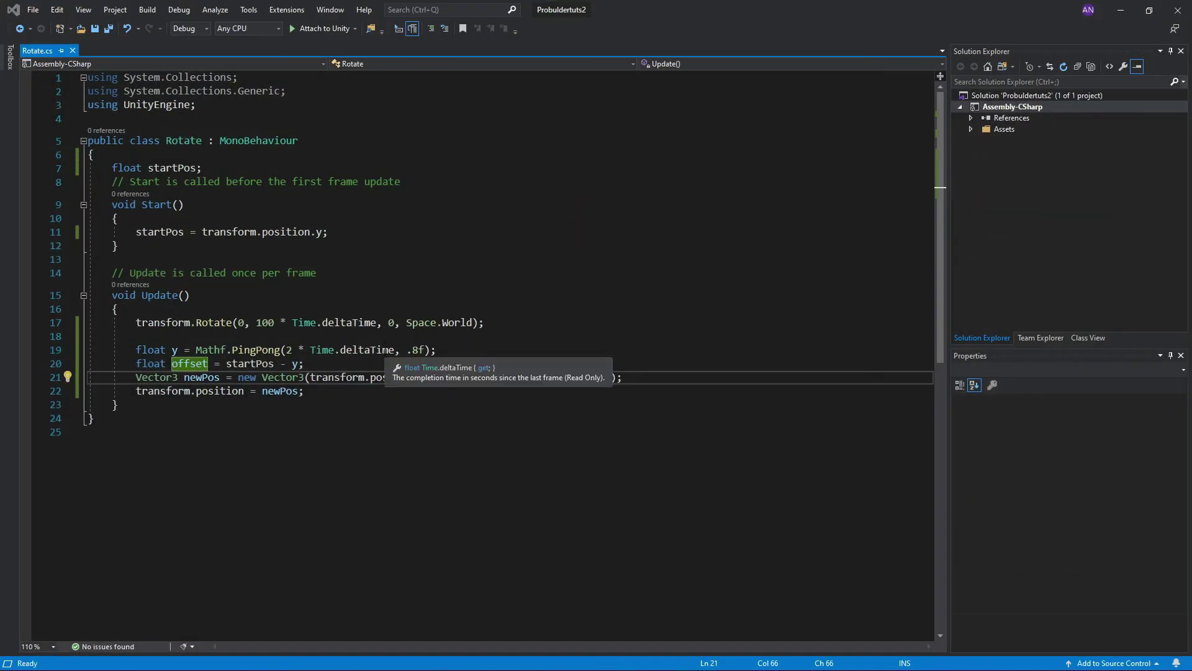
drag(376, 350, 346, 351)
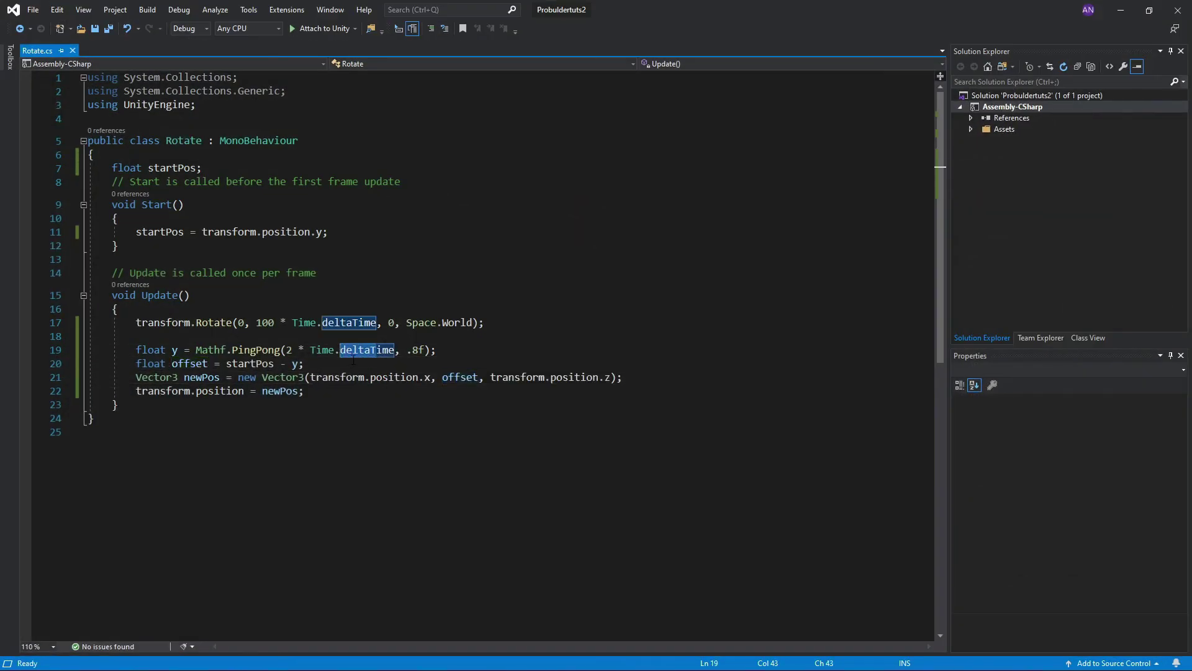
text(t)
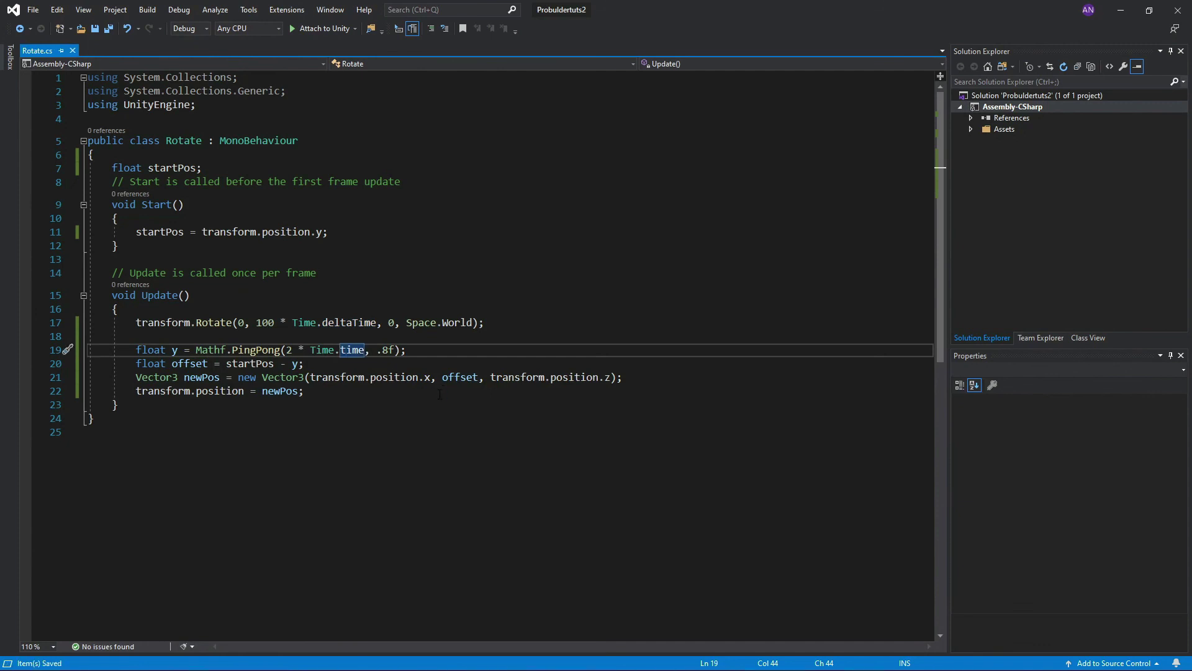
Step: Switch to Unity, play the scene to check the icons bobbing while they spin, and end play mode
click(1118, 11)
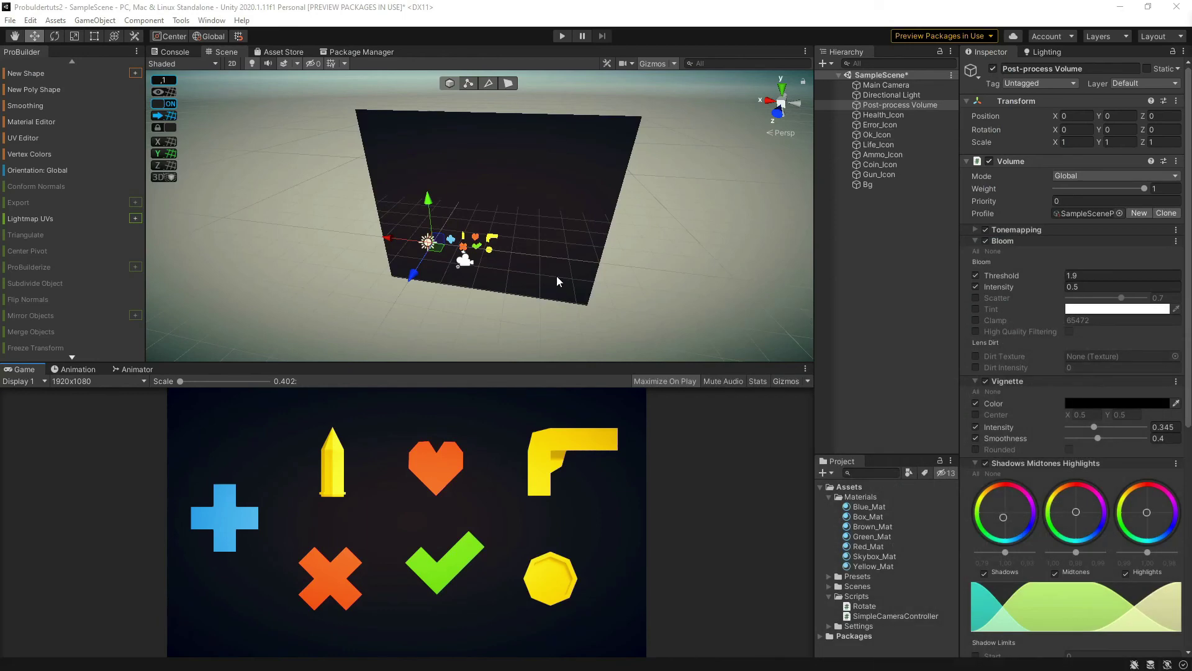
click(561, 36)
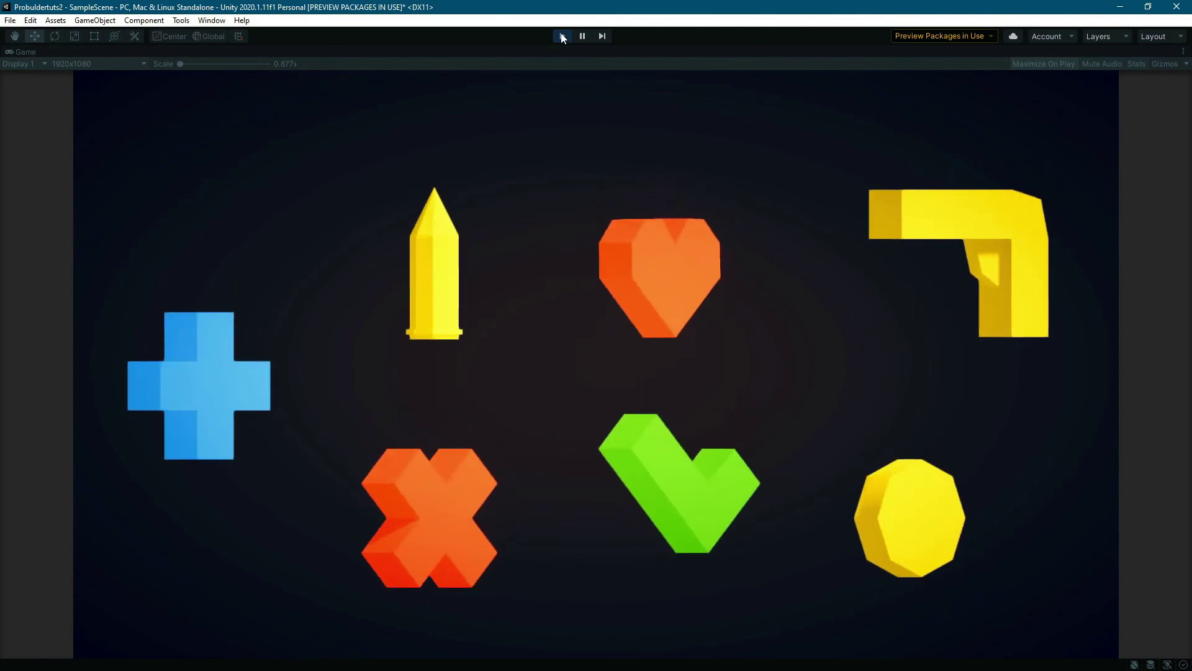
click(562, 36)
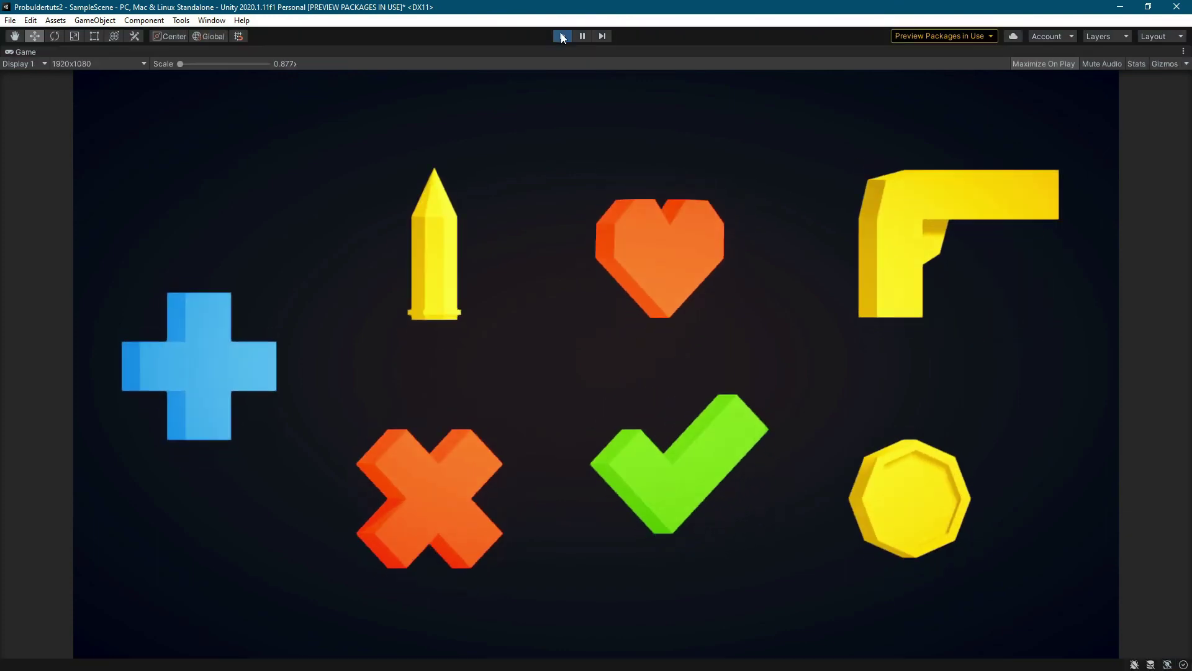